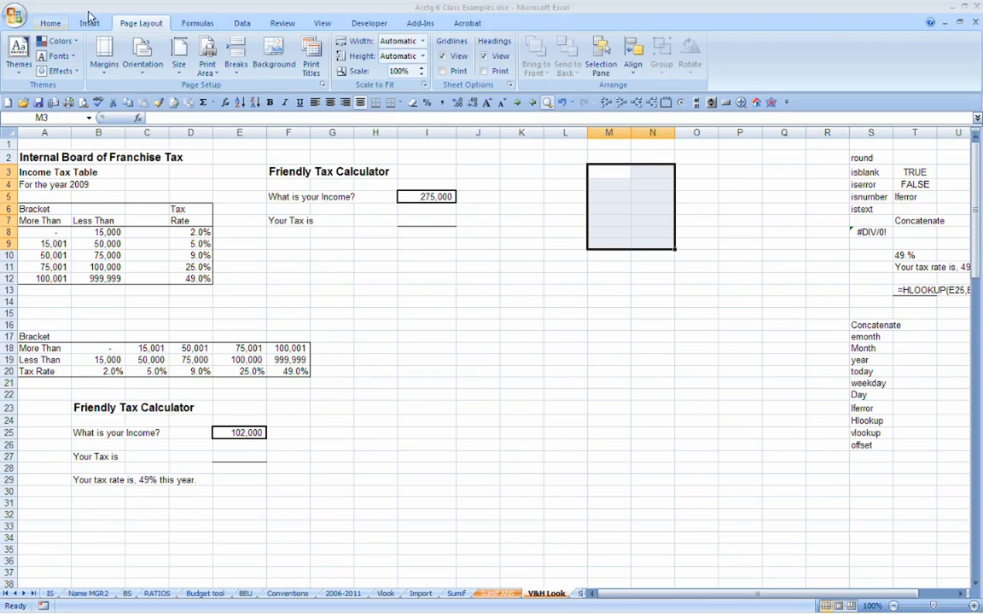
Insert the NOW function in cell M3.
{"action": "left_click", "coordinate": [89, 23]}
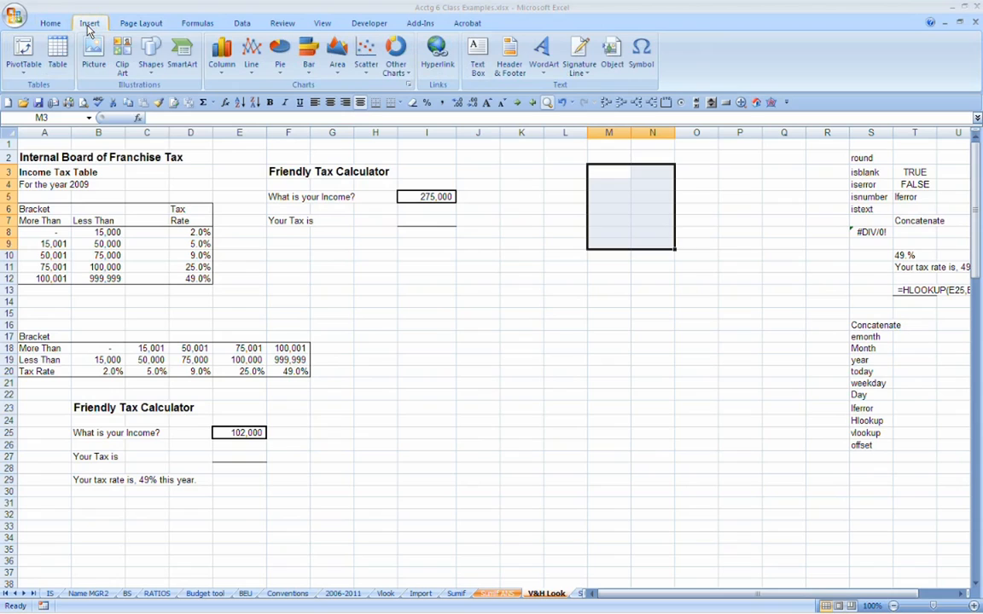
{"action": "left_click", "coordinate": [197, 23]}
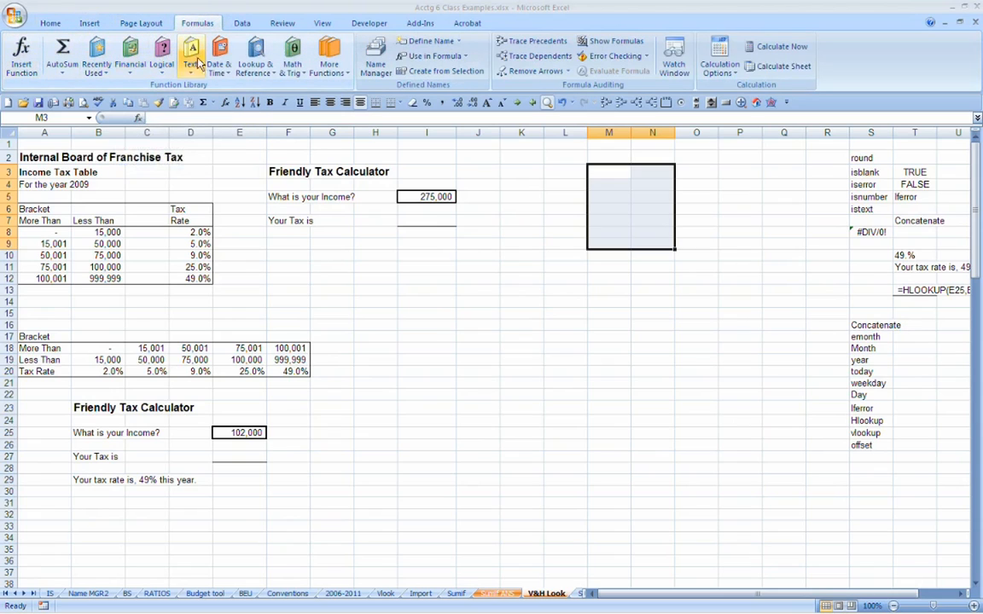
{"action": "left_click", "coordinate": [220, 75]}
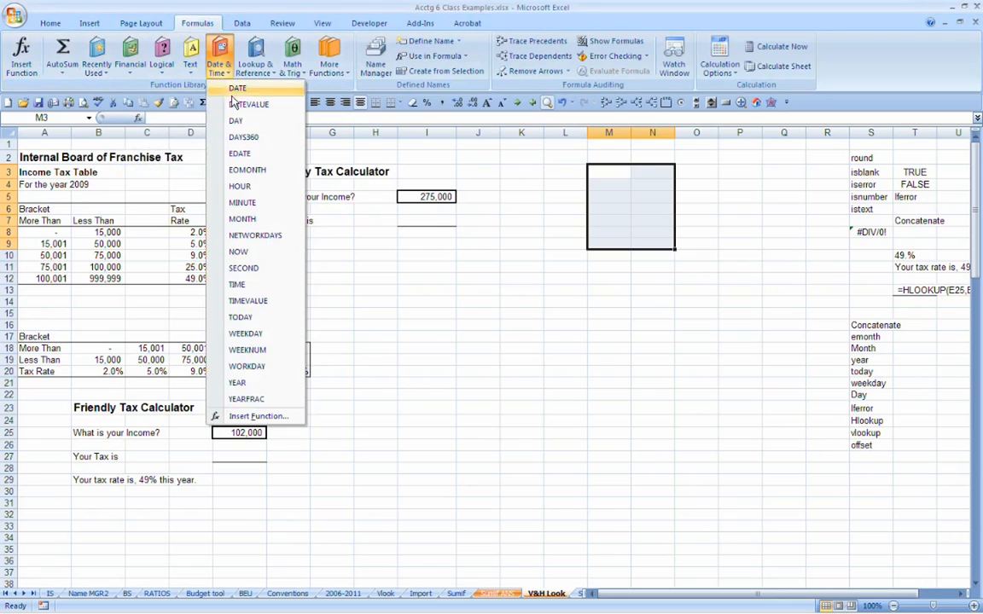
{"action": "left_click", "coordinate": [246, 255]}
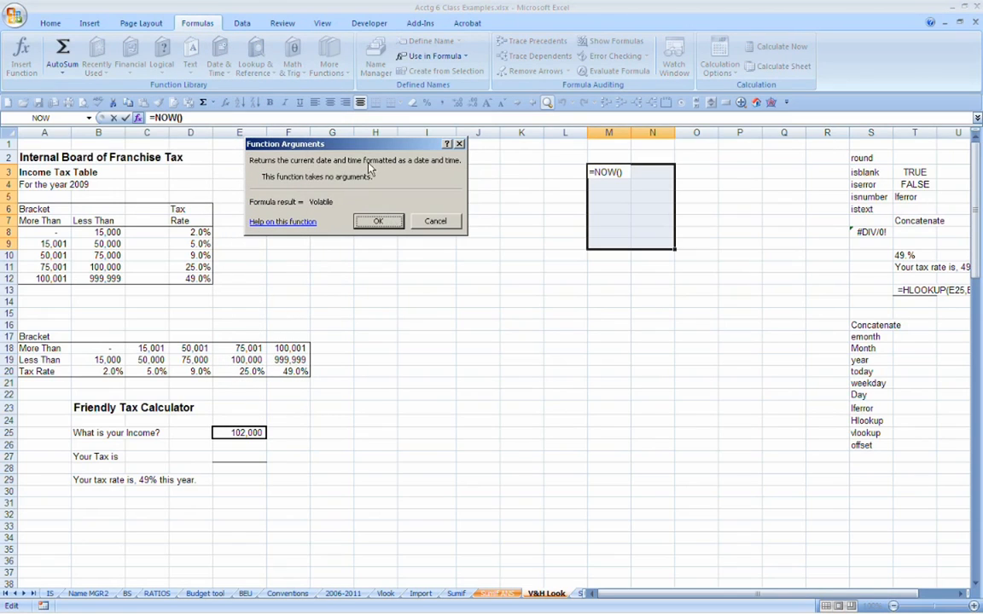
{"action": "left_click", "coordinate": [372, 220]}
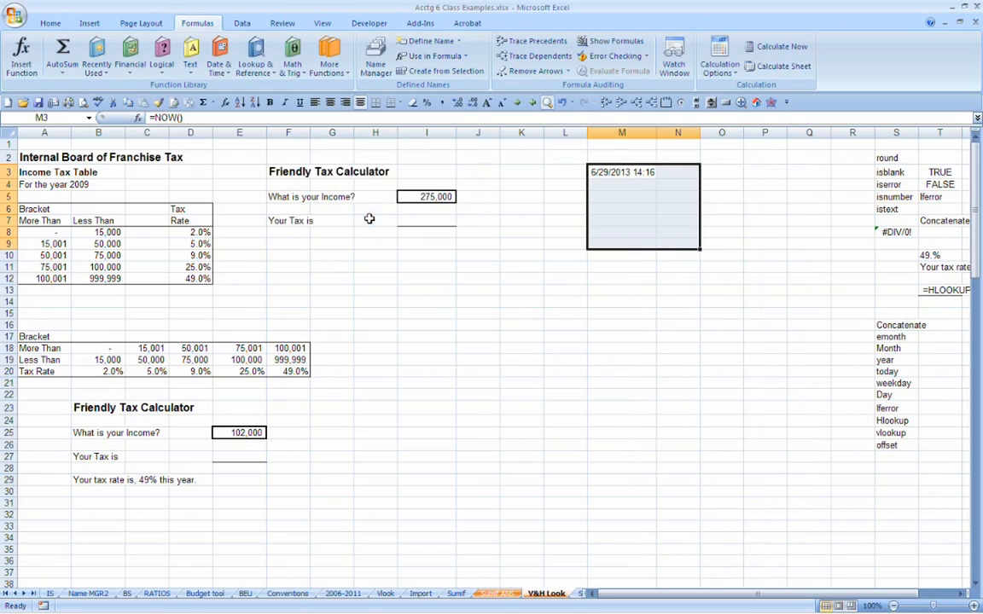
Insert the TODAY function in cell M5 and review its formula in the cell.
{"action": "left_click", "coordinate": [635, 171]}
{"action": "left_click", "coordinate": [622, 196]}
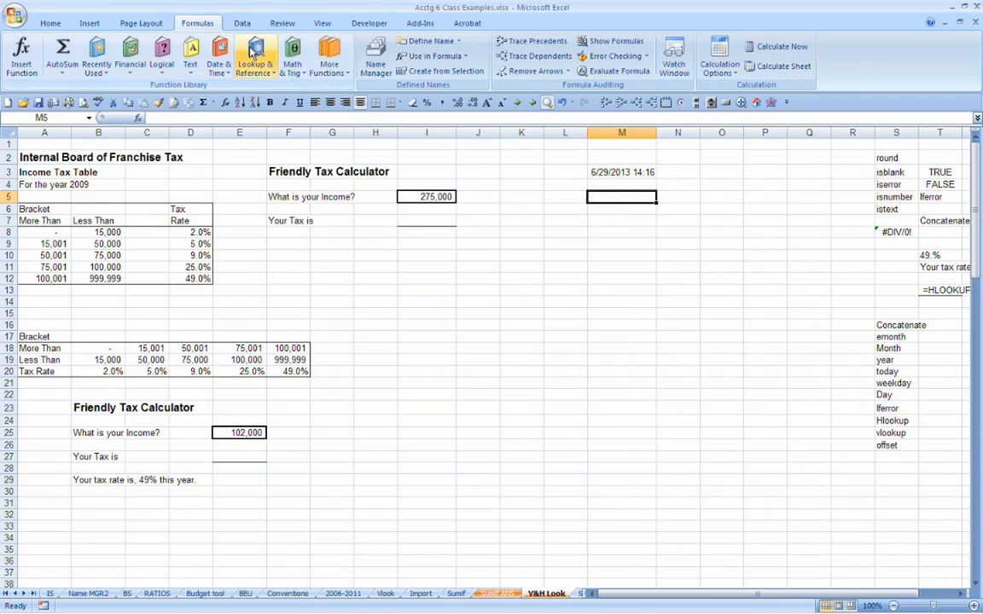
{"action": "left_click", "coordinate": [219, 55]}
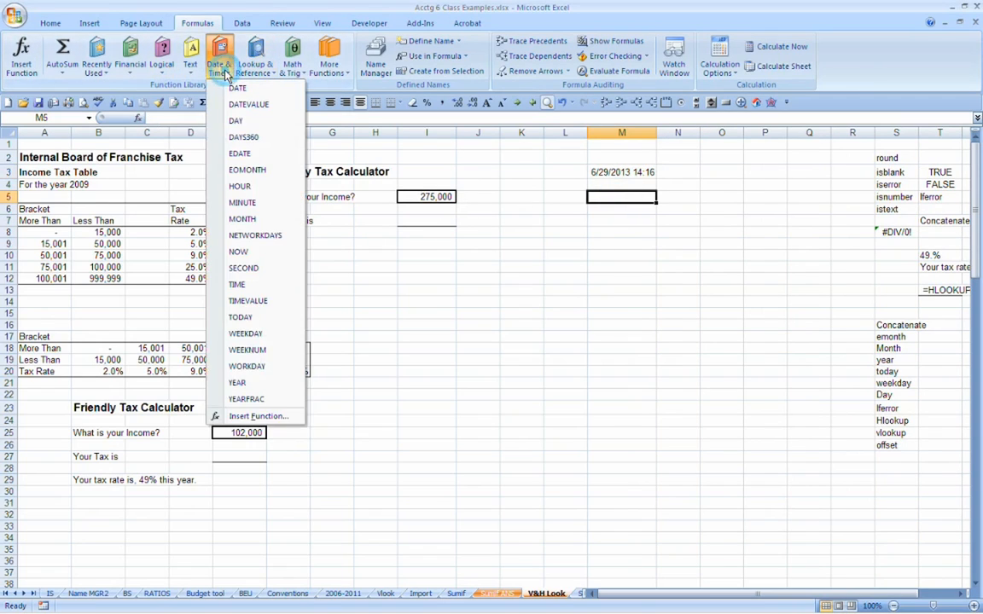
{"action": "left_click", "coordinate": [240, 319]}
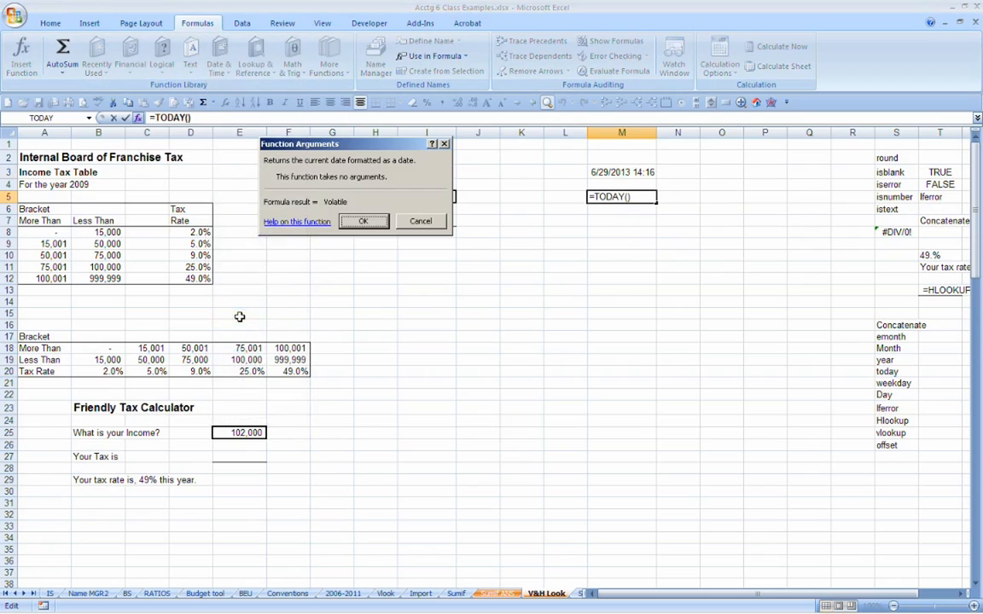
{"action": "left_click", "coordinate": [370, 223]}
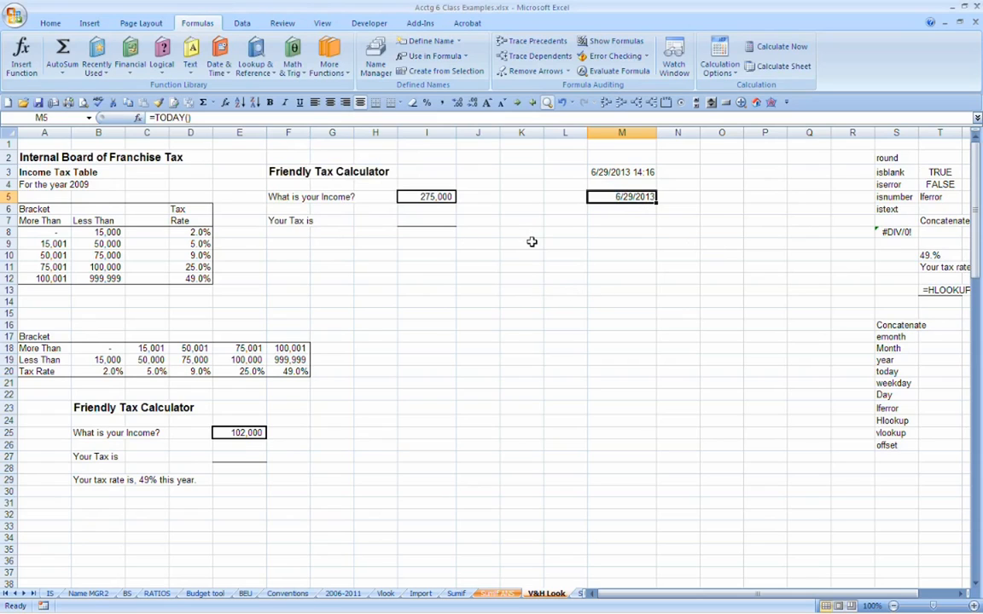
{"action": "key", "text": "F2"}
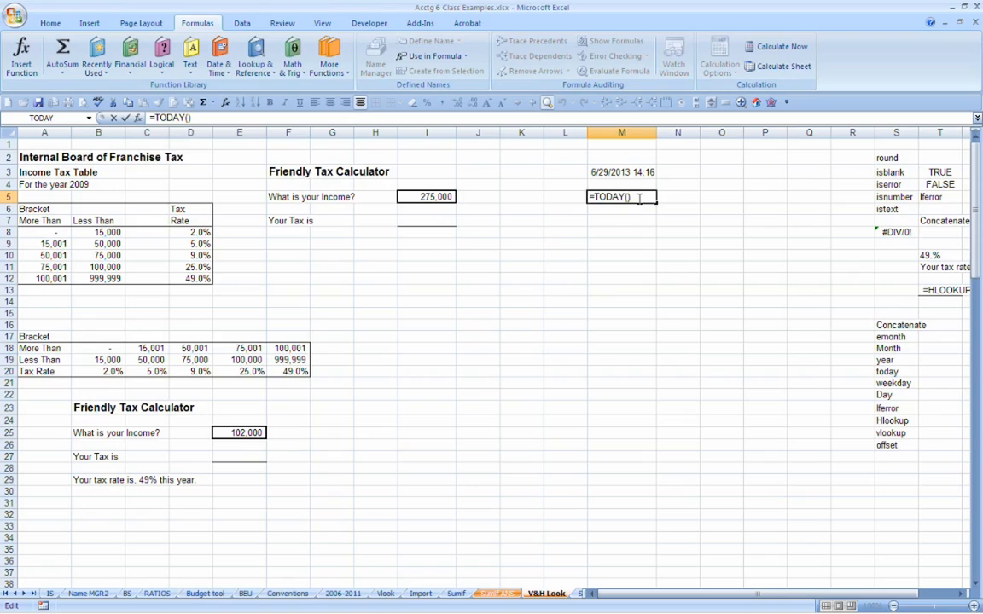
{"action": "key", "text": "ctrl+Return"}
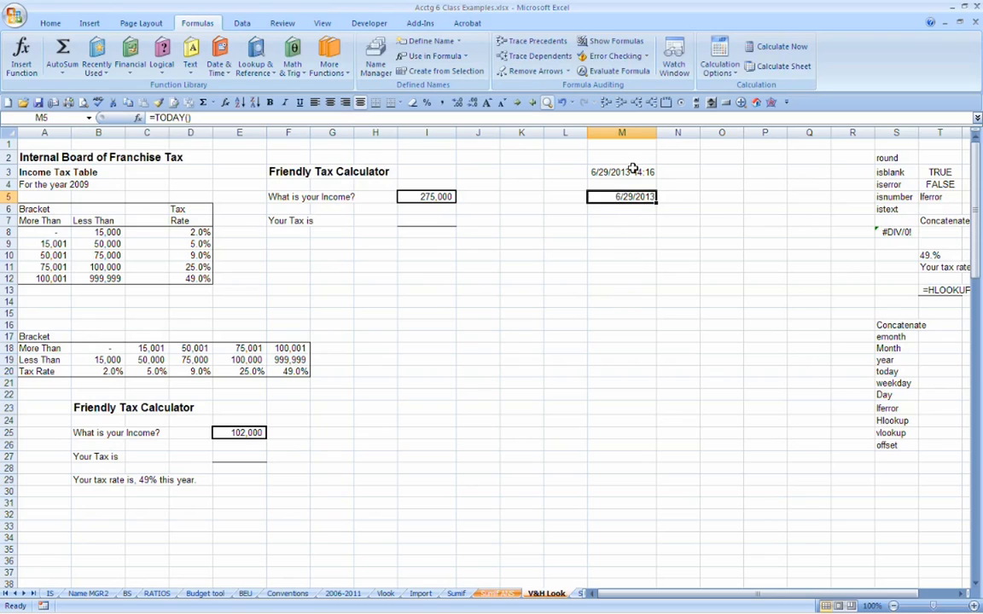
Clear the NOW and TODAY formulas from cells M3 and M5, and narrow column M.
{"action": "left_click", "coordinate": [623, 157]}
{"action": "double_click", "coordinate": [625, 170]}
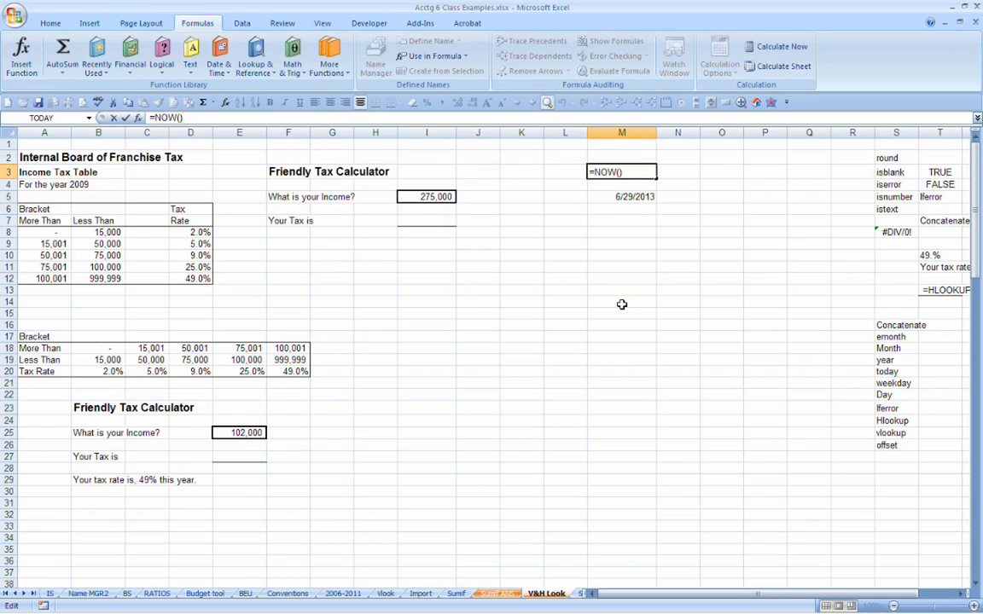
{"action": "key", "text": "ctrl+Return"}
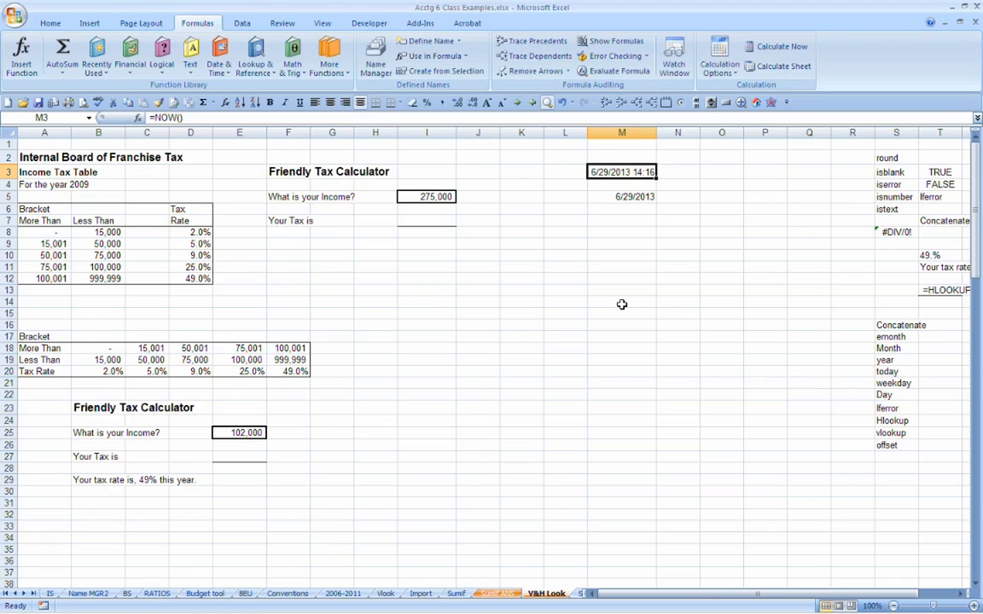
{"action": "key", "text": "Delete"}
{"action": "key", "text": "Down"}
{"action": "key", "text": "Down"}
{"action": "key", "text": "Delete"}
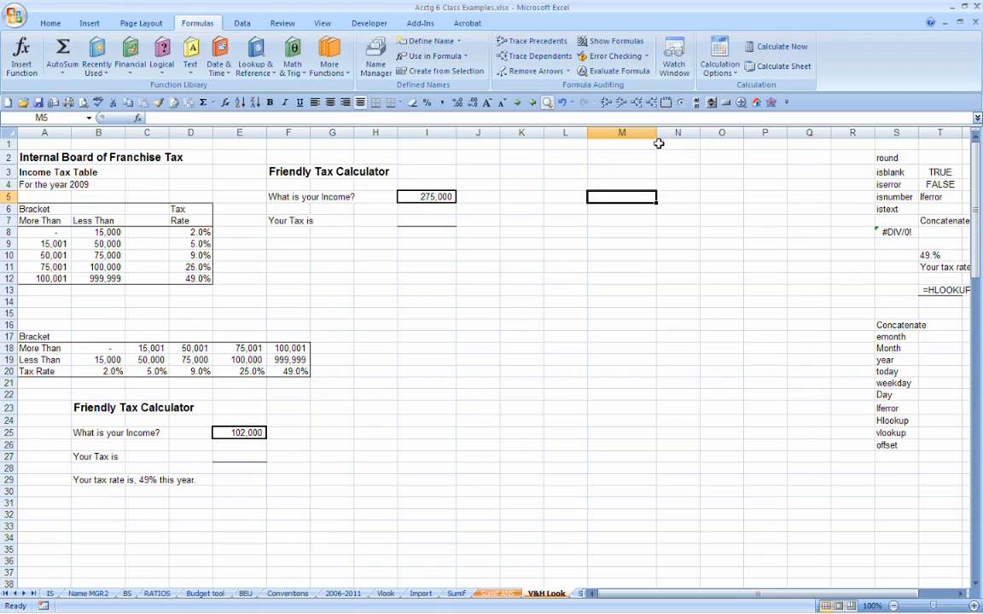
{"action": "left_click_drag", "start_coordinate": [658, 131], "coordinate": [643, 136]}
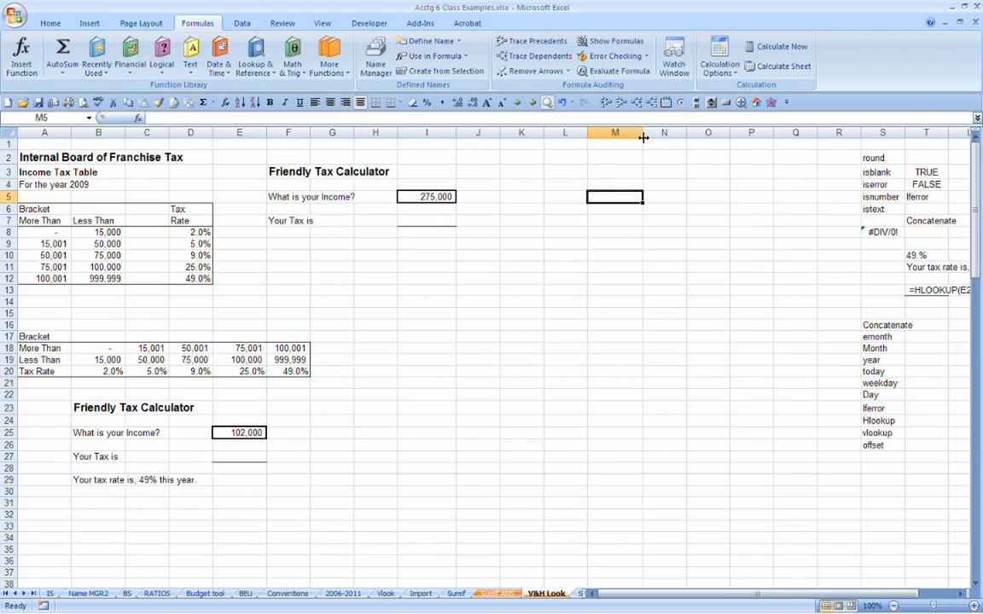
Enter the date 7/31/2013 in cell M6.
{"action": "left_click", "coordinate": [619, 210]}
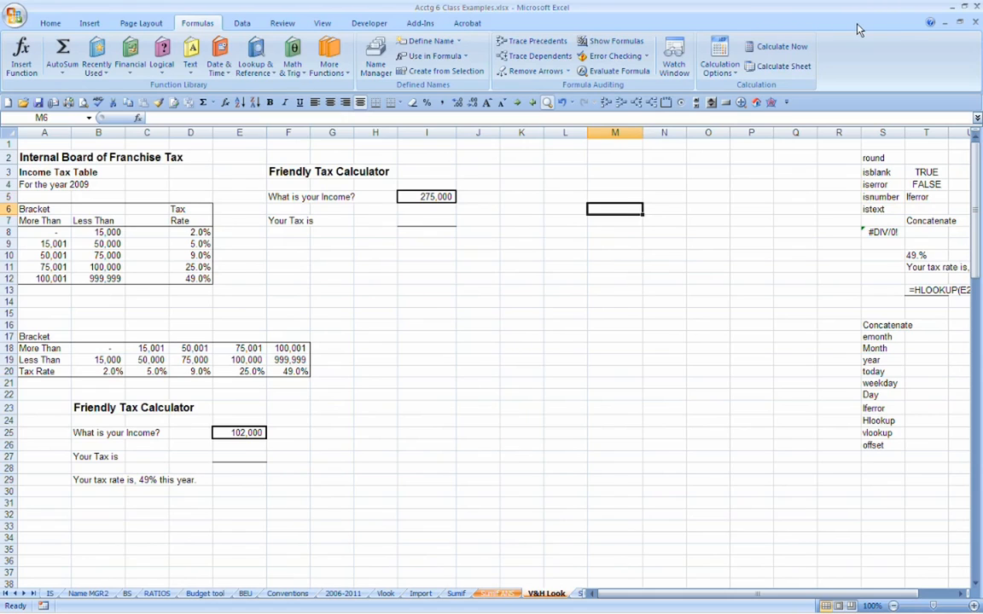
{"action": "type", "text": "7/"}
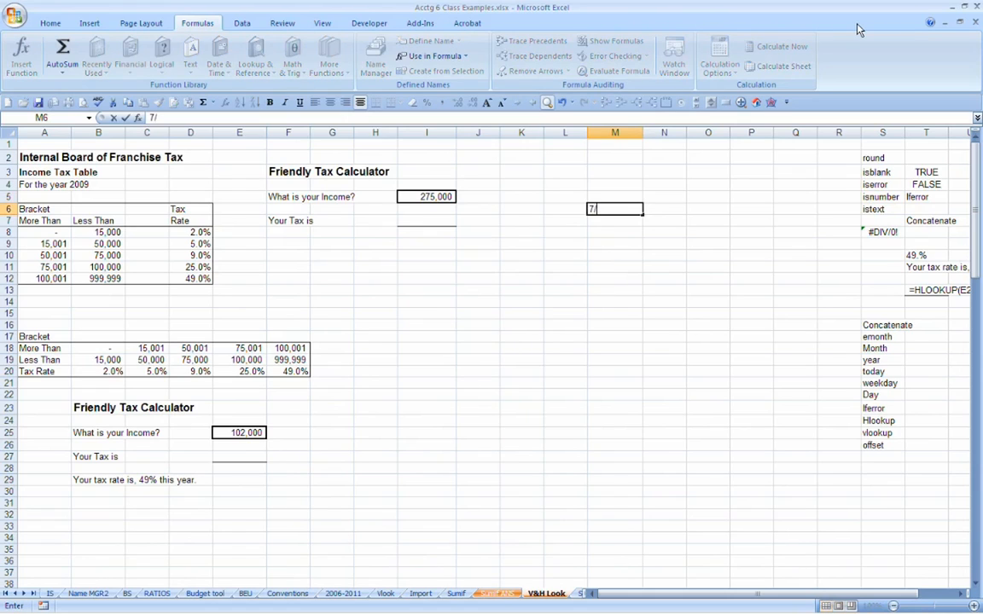
{"action": "type", "text": "31/2013"}
{"action": "key", "text": "Return"}
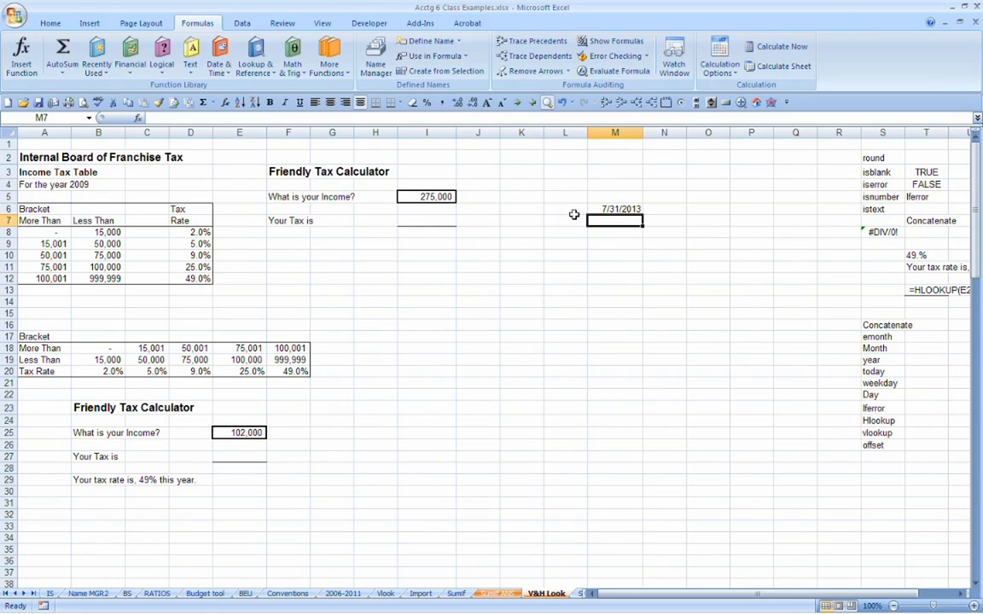
Enter the formula =month(M6) in cell M8 to extract the month from the date.
{"action": "left_click", "coordinate": [601, 232]}
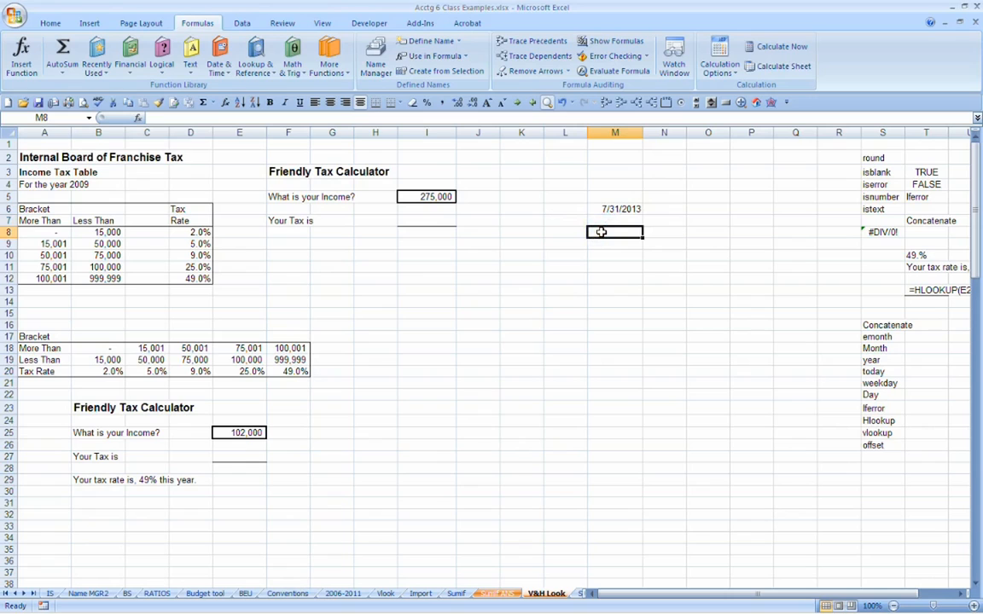
{"action": "type", "text": "=month"}
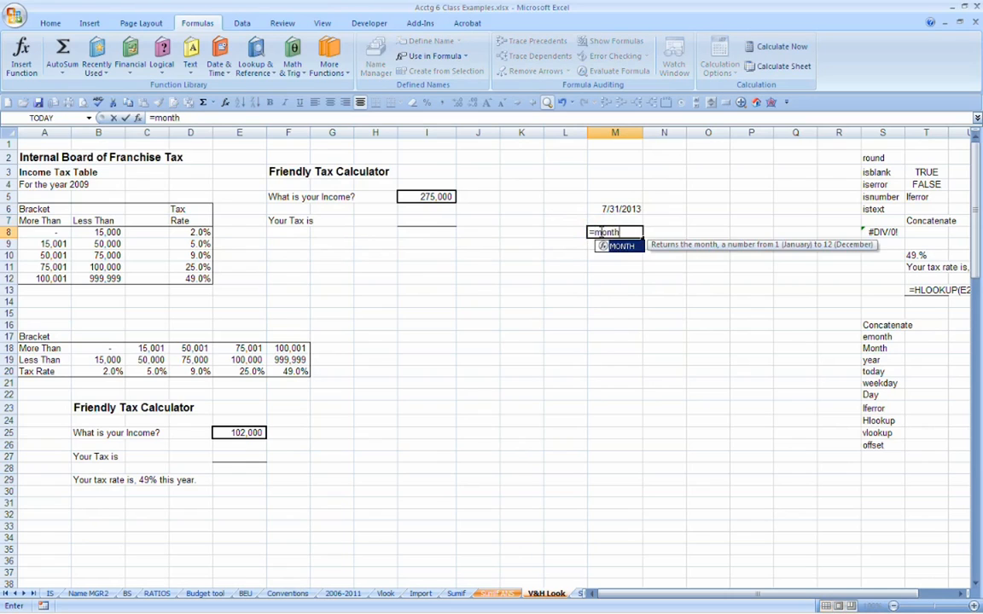
{"action": "type", "text": "("}
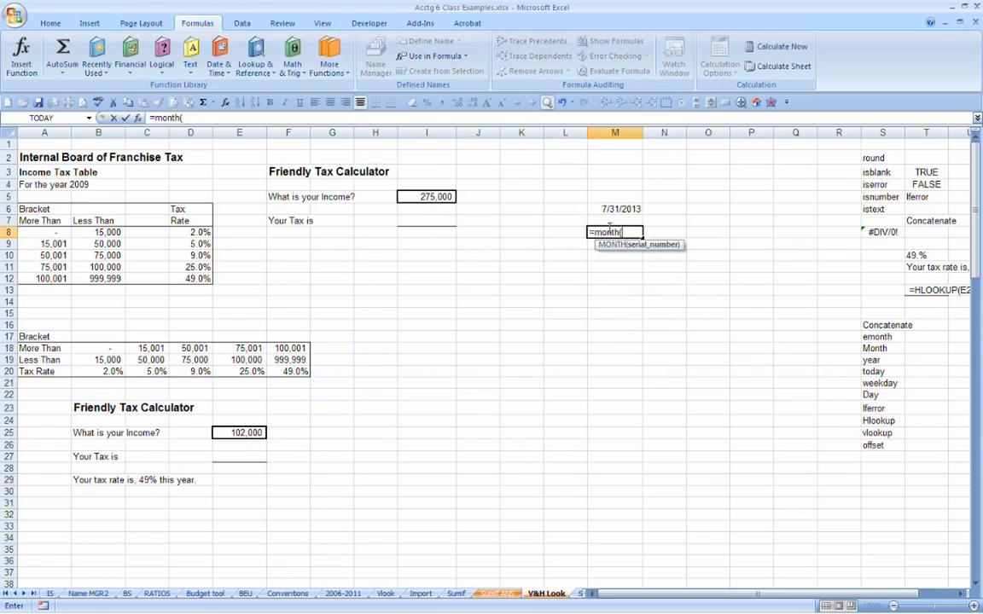
{"action": "left_click", "coordinate": [612, 209]}
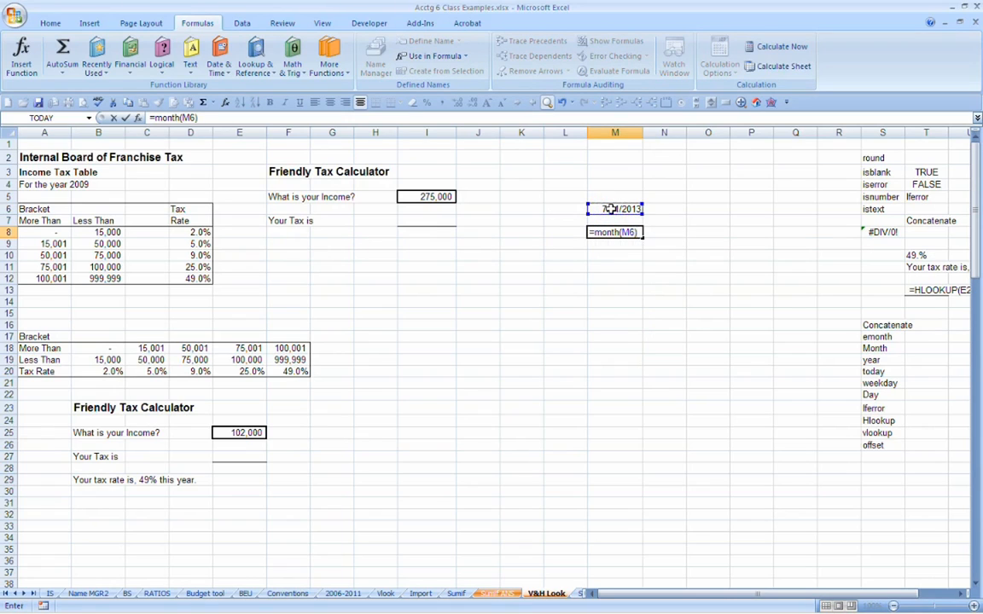
{"action": "key", "text": "Return"}
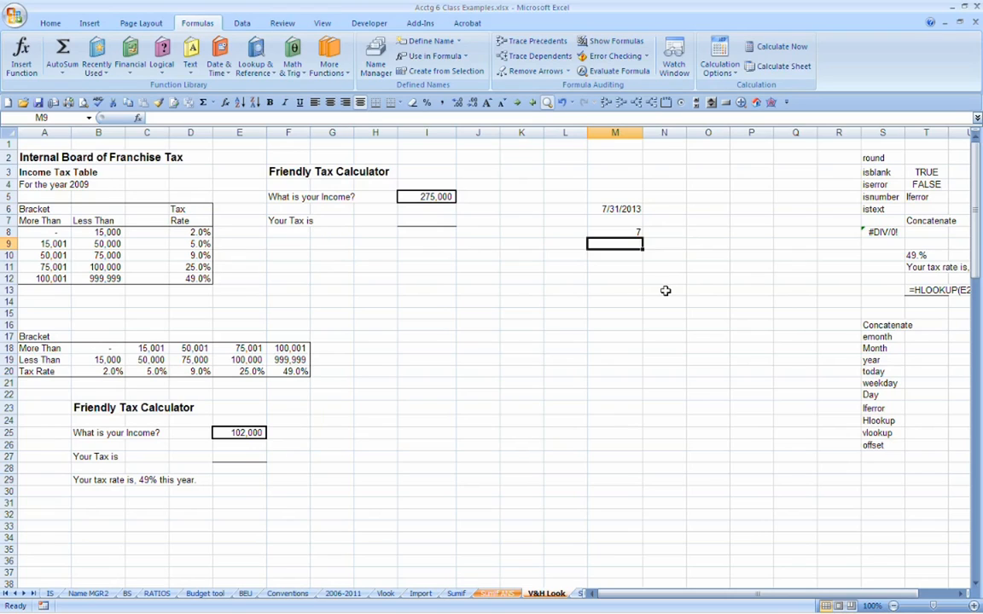
Add the labels Month in cell L8 and Weekday in cell L9.
{"action": "key", "text": "Up"}
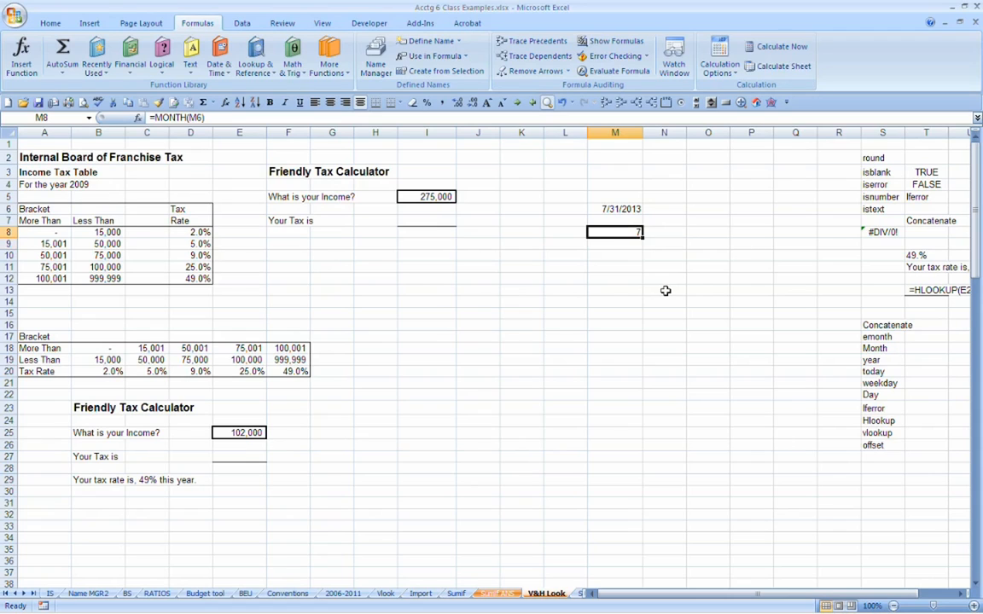
{"action": "key", "text": "Left"}
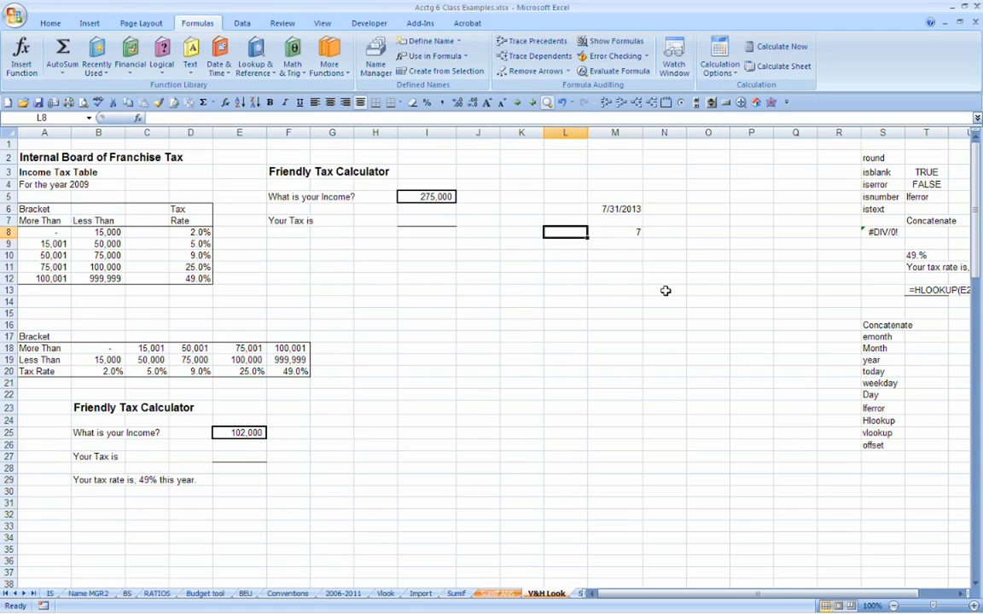
{"action": "type", "text": "Month"}
{"action": "key", "text": "Return"}
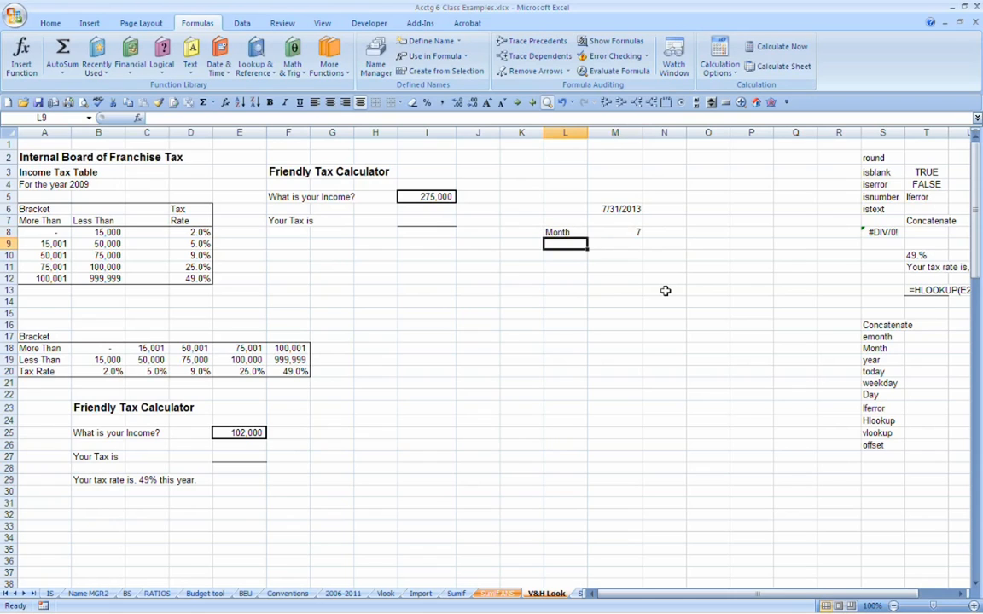
{"action": "type", "text": "Weekday"}
{"action": "key", "text": "Return"}
Enter the formula =weekday(M6) in cell M9, leaving out the optional return type.
{"action": "key", "text": "Up"}
{"action": "key", "text": "Right"}
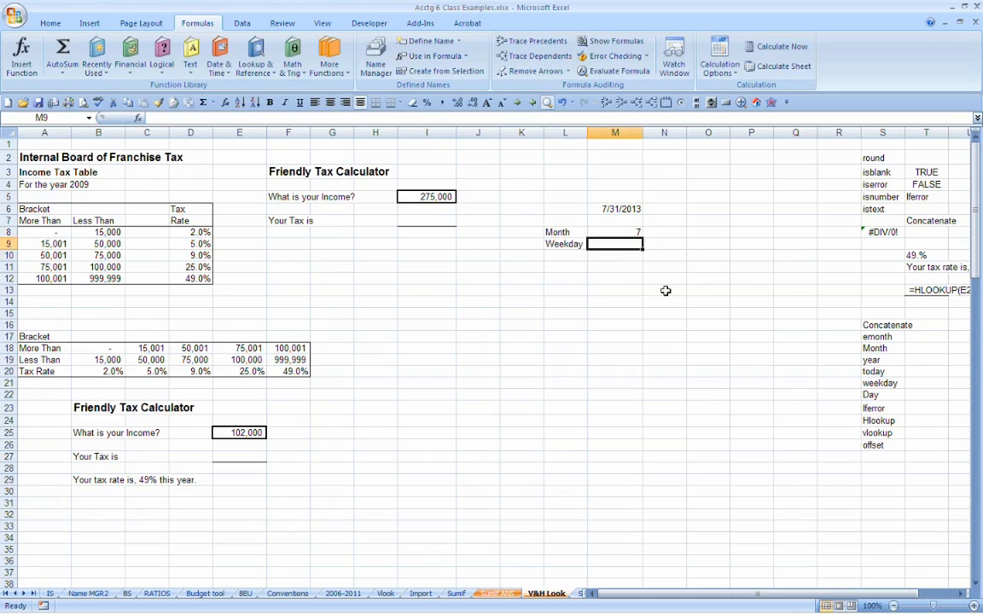
{"action": "type", "text": "=wee"}
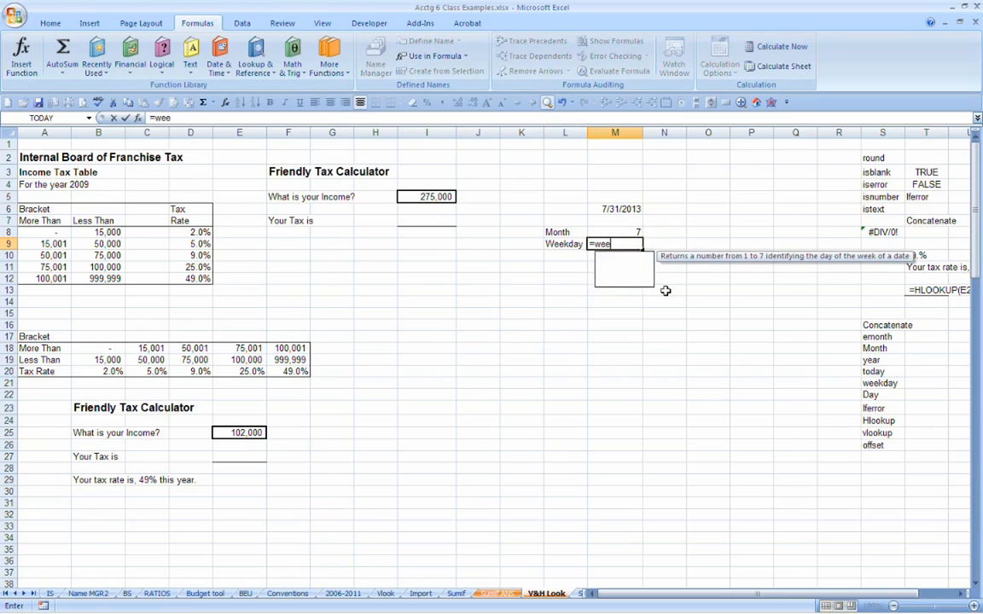
{"action": "type", "text": "kday("}
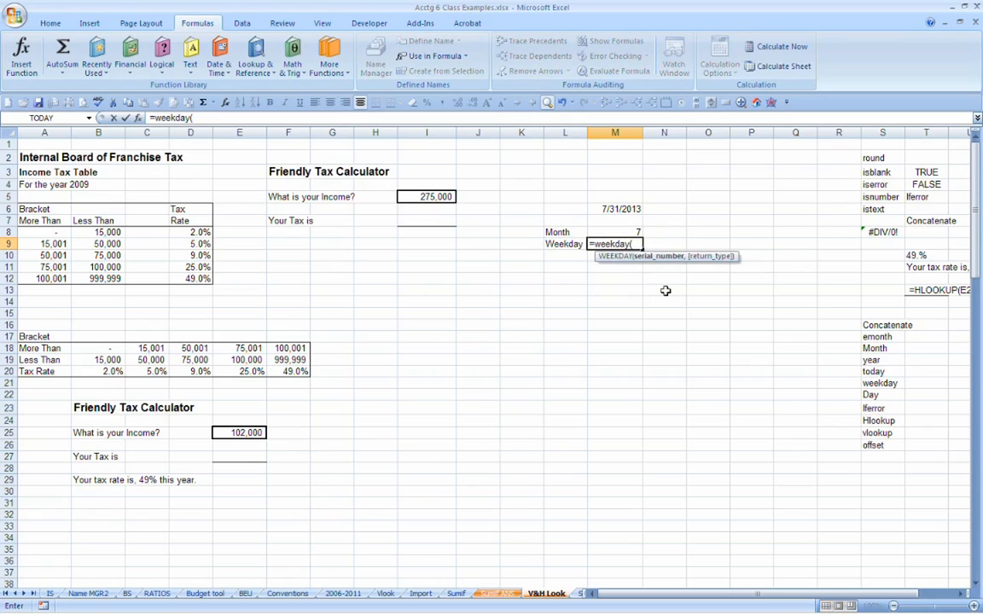
{"action": "left_click", "coordinate": [610, 209]}
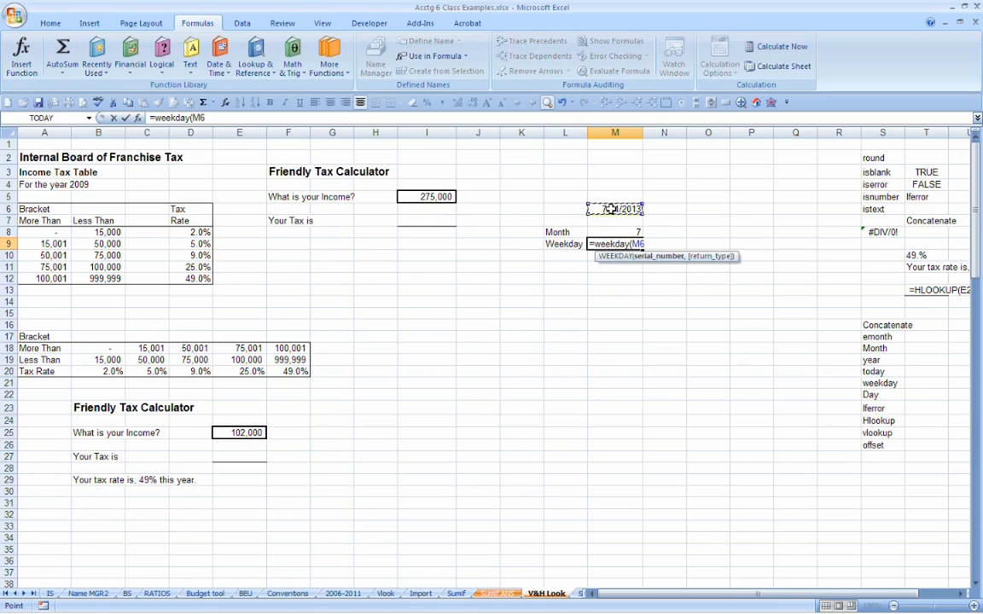
{"action": "type", "text": ","}
{"action": "left_click", "coordinate": [708, 267]}
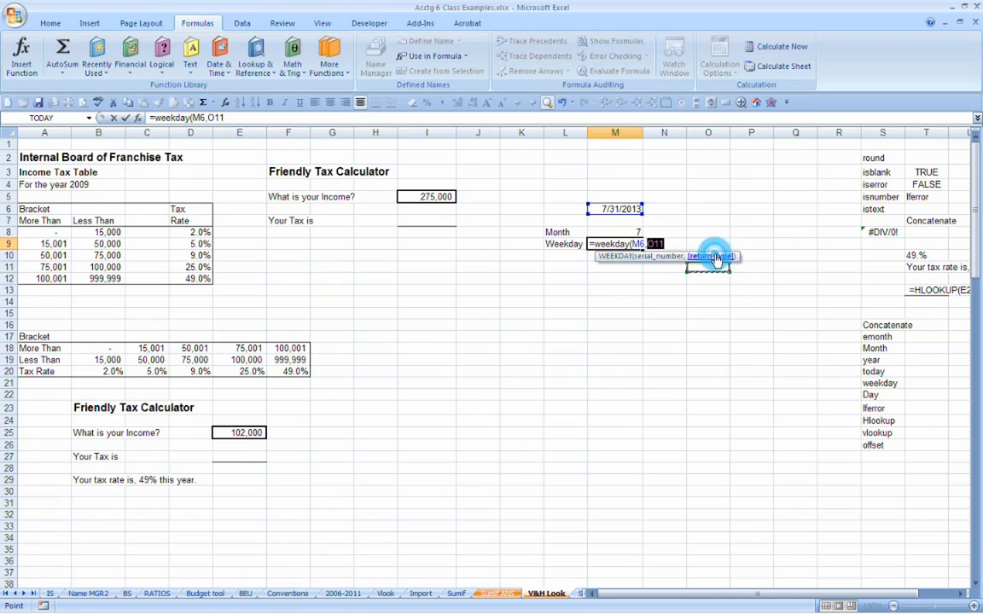
{"action": "key", "text": "BackSpace"}
{"action": "key", "text": "BackSpace"}
{"action": "key", "text": "BackSpace"}
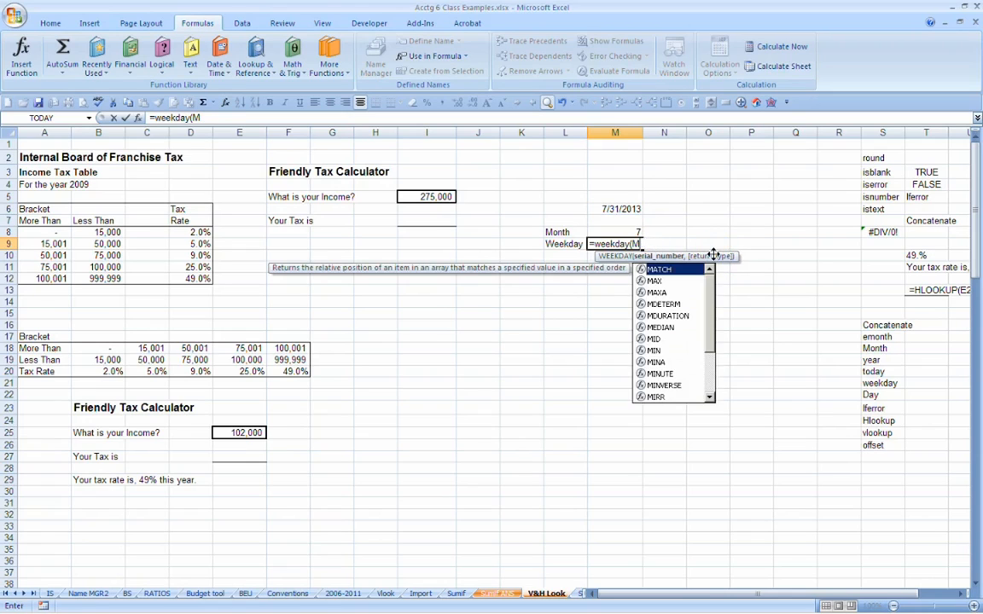
{"action": "type", "text": "6"}
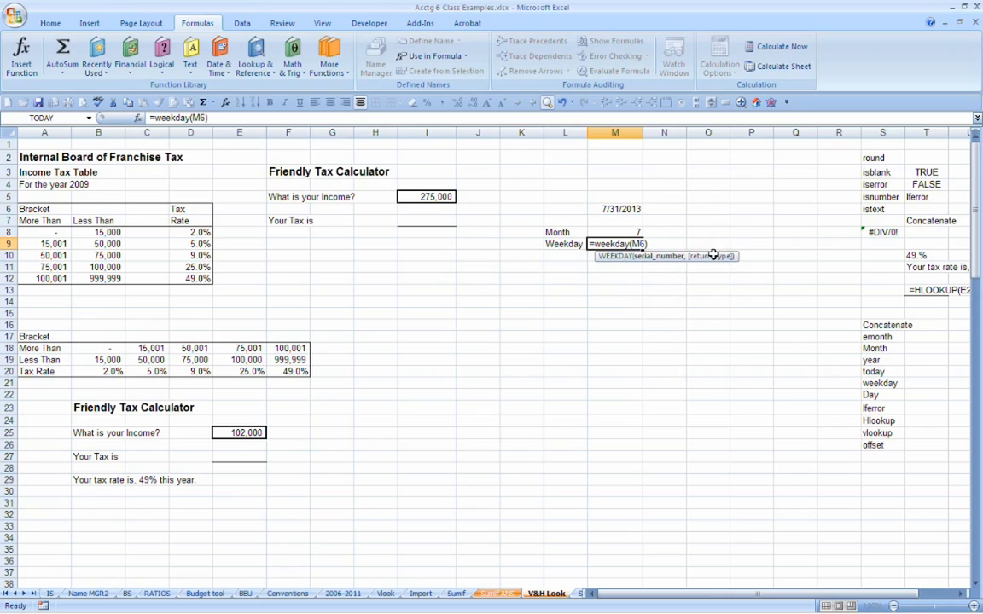
{"action": "key", "text": "Return"}
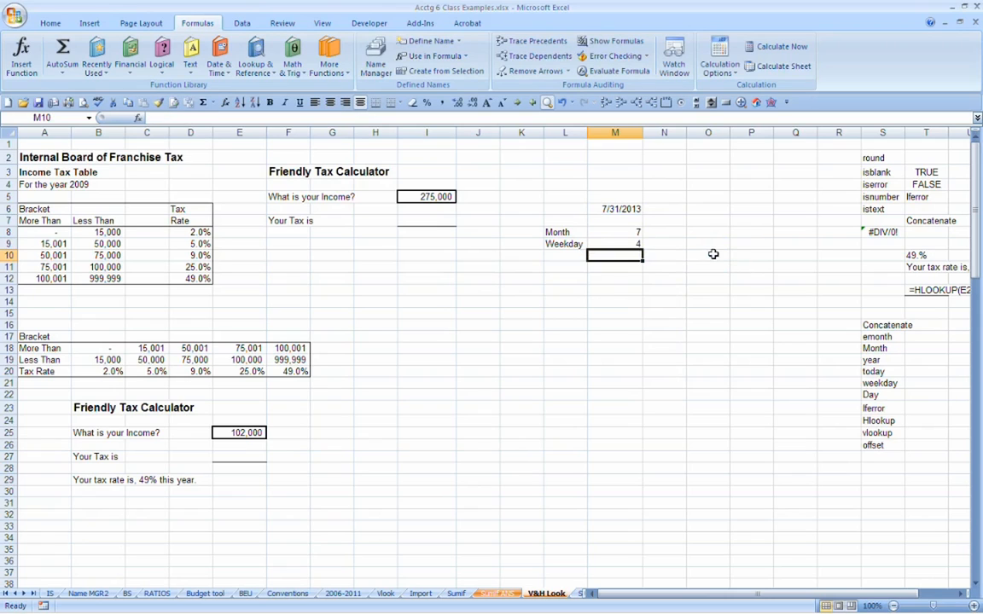
{"action": "left_click", "coordinate": [616, 244]}
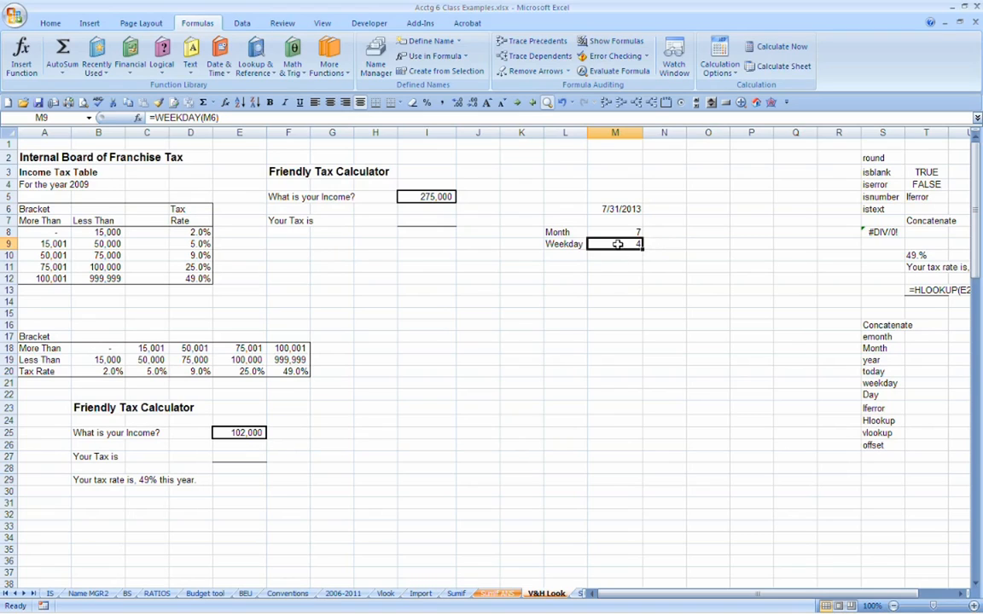
Review the WEEKDAY function's arguments for cell M9, including the optional return type, and leave the formula as it is.
{"action": "left_click", "coordinate": [654, 244]}
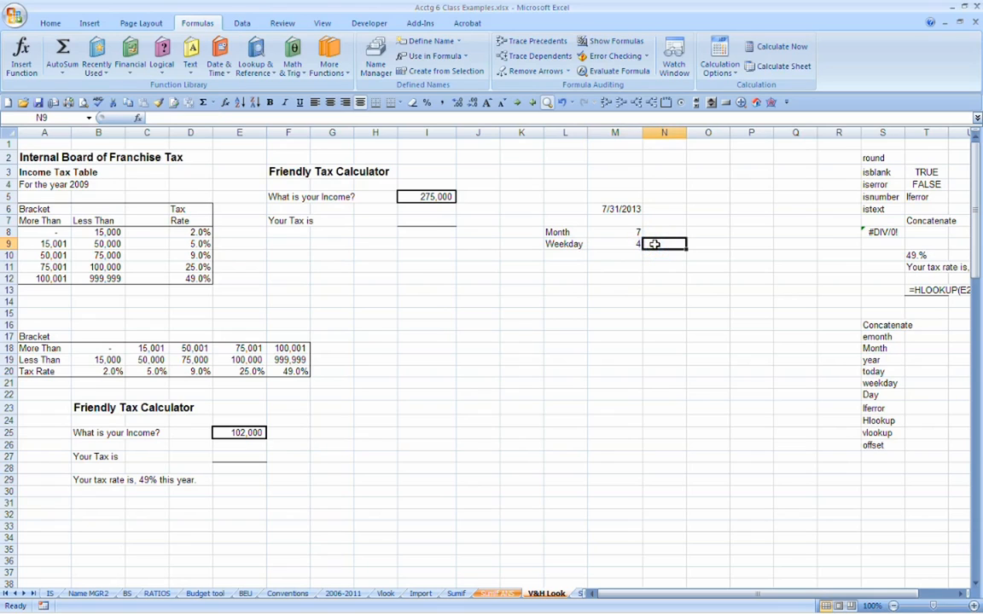
{"action": "left_click", "coordinate": [635, 246]}
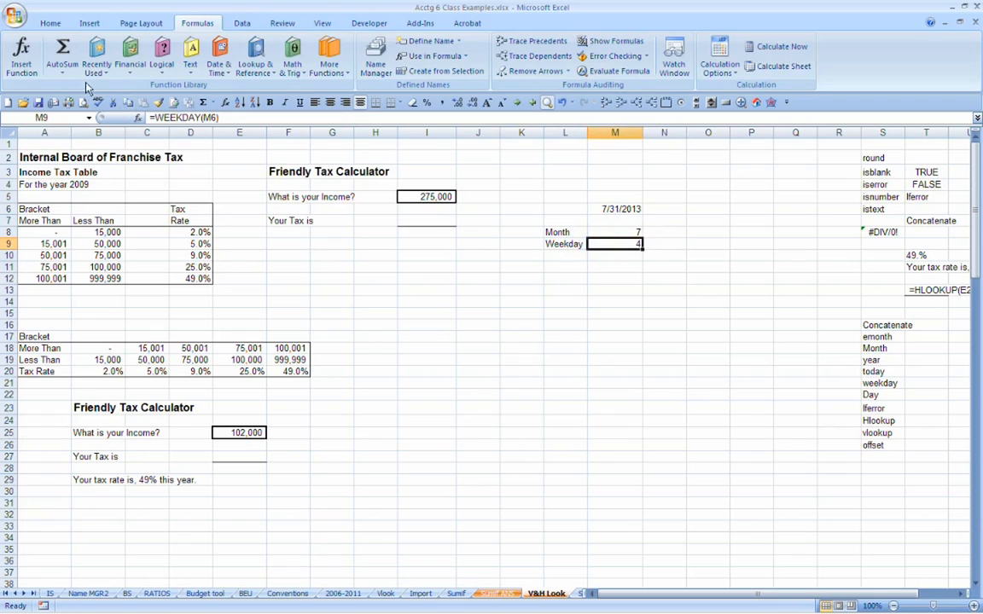
{"action": "left_click", "coordinate": [35, 73]}
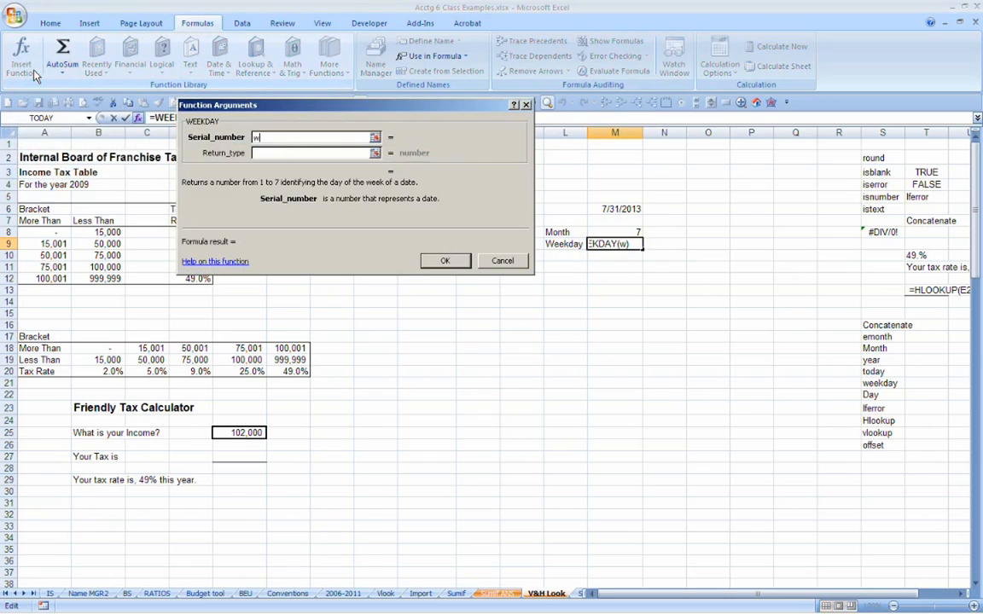
{"action": "key", "text": "Return"}
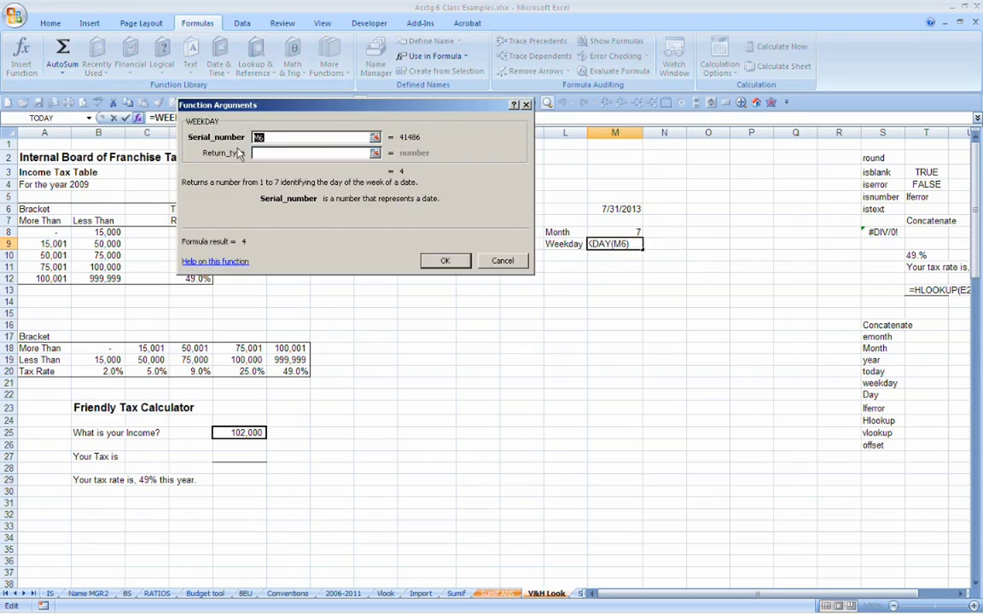
{"action": "left_click", "coordinate": [289, 153]}
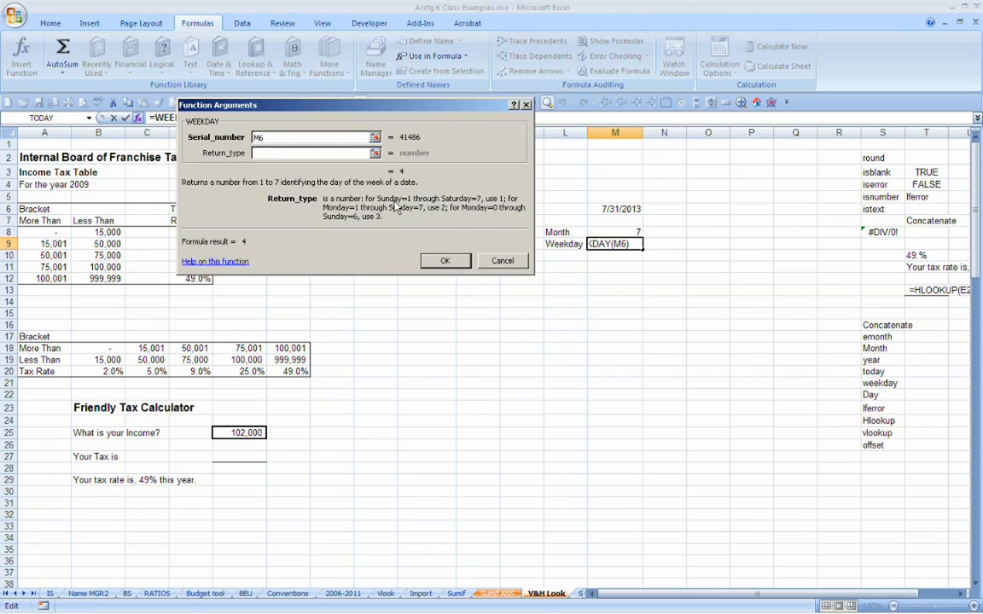
{"action": "left_click", "coordinate": [501, 259]}
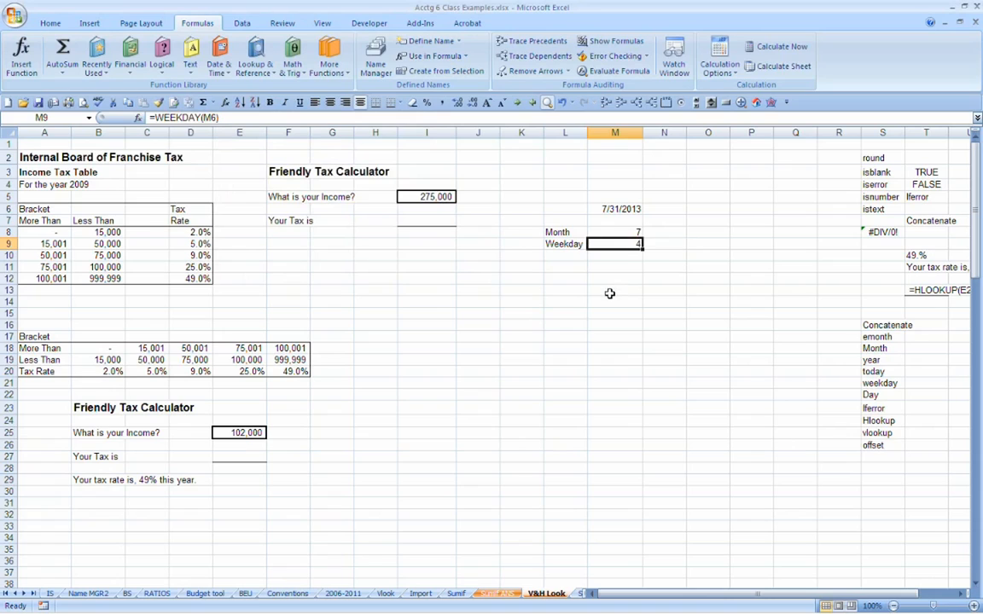
Add the label Day in cell L10 and enter =Day in cell M10.
{"action": "left_click", "coordinate": [565, 255]}
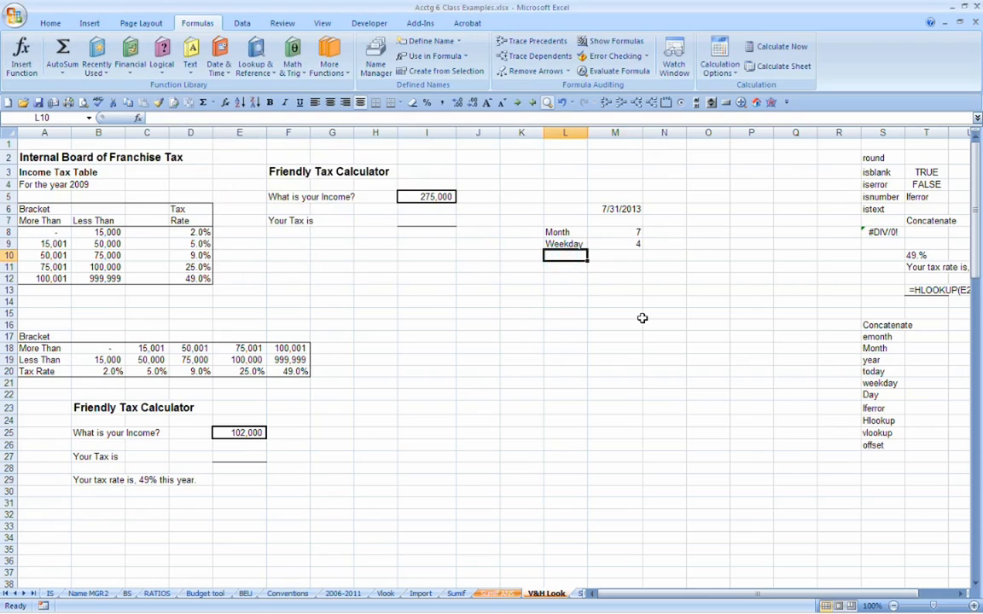
{"action": "type", "text": "Day"}
{"action": "key", "text": "Tab"}
{"action": "type", "text": "=Day"}
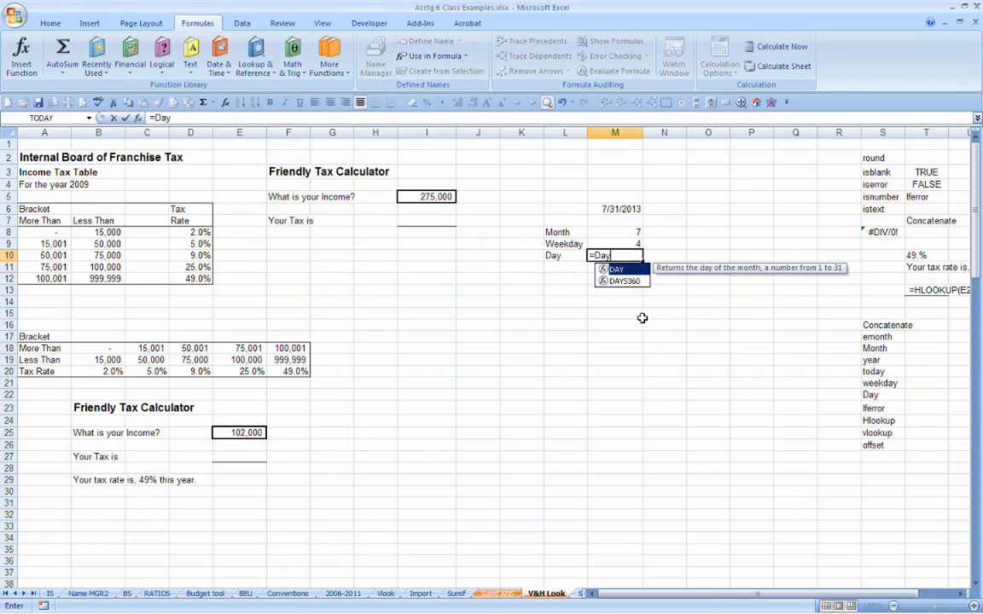
{"action": "left_click", "coordinate": [632, 207]}
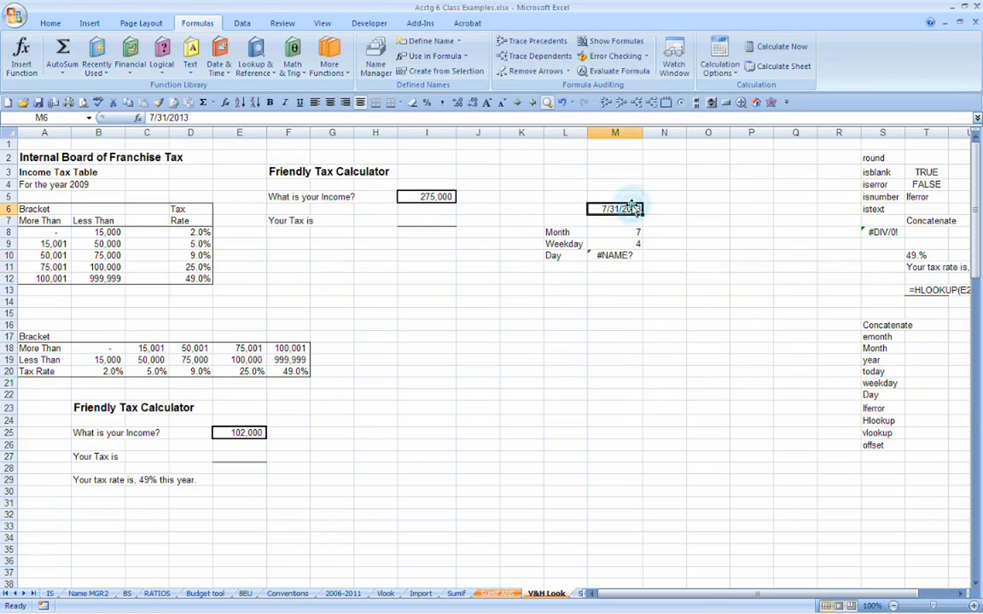
{"action": "type", "text": ")"}
{"action": "key", "text": "Return"}
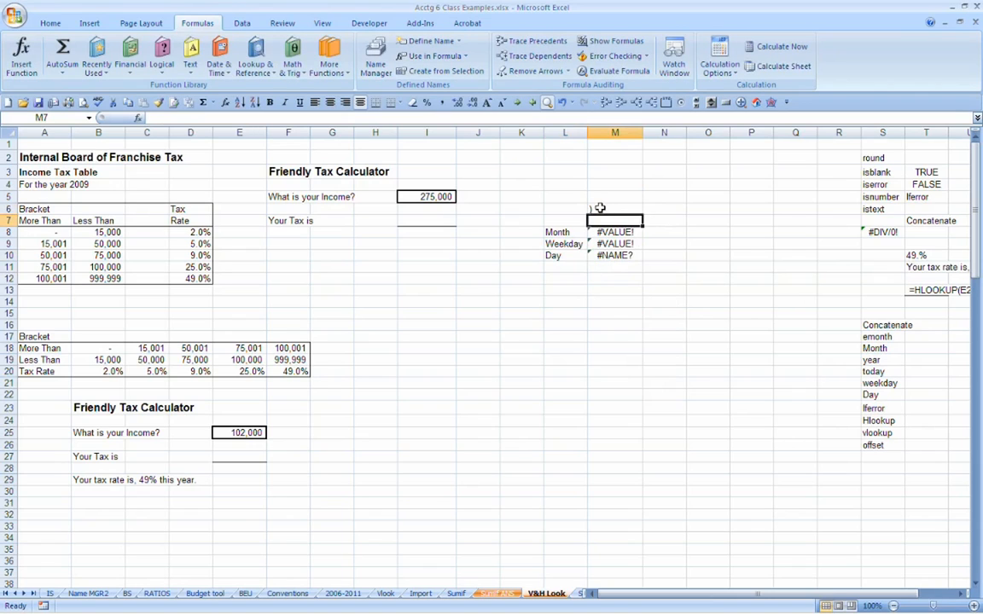
{"action": "left_click", "coordinate": [561, 102]}
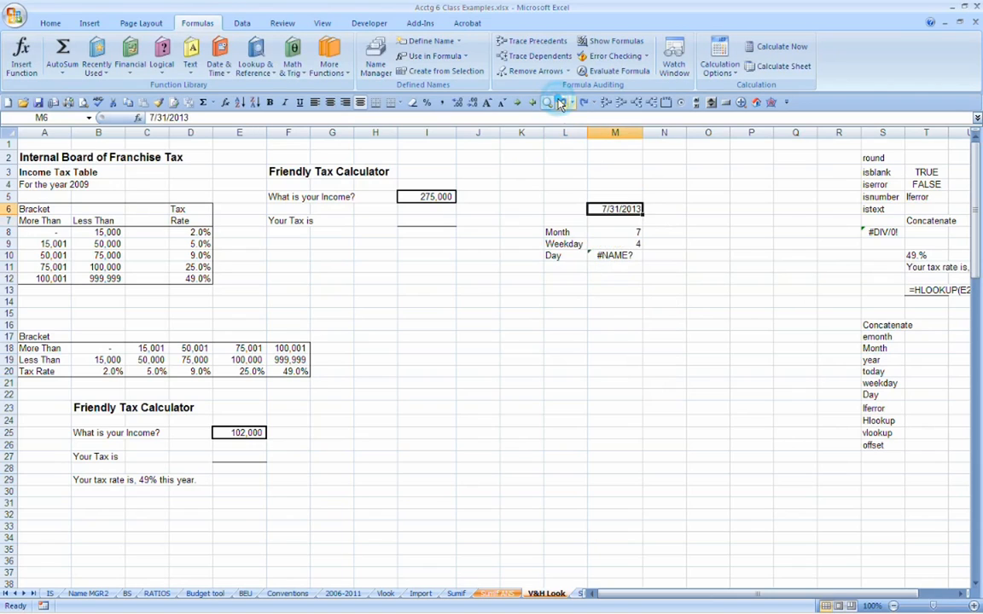
Complete the formula in cell M10 as =Day(M6) to extract the day of the month from the date.
{"action": "left_click", "coordinate": [620, 246]}
{"action": "left_click", "coordinate": [614, 255]}
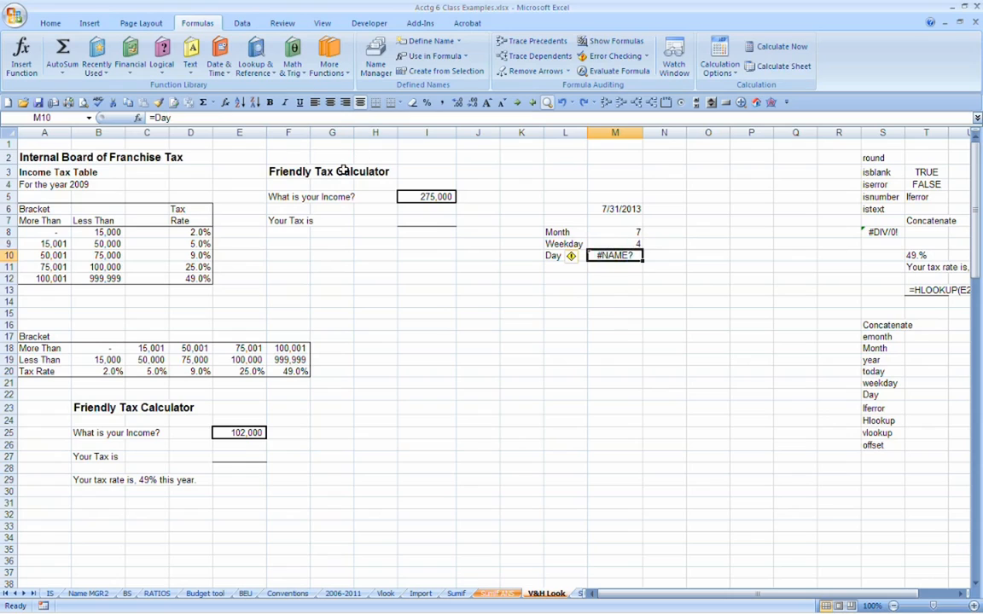
{"action": "left_click", "coordinate": [271, 119]}
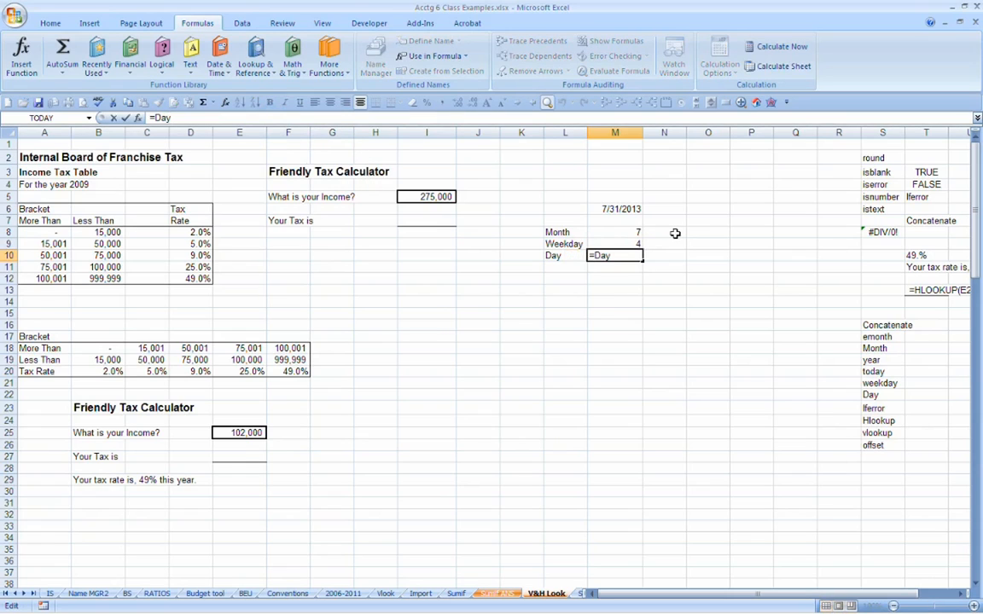
{"action": "type", "text": "("}
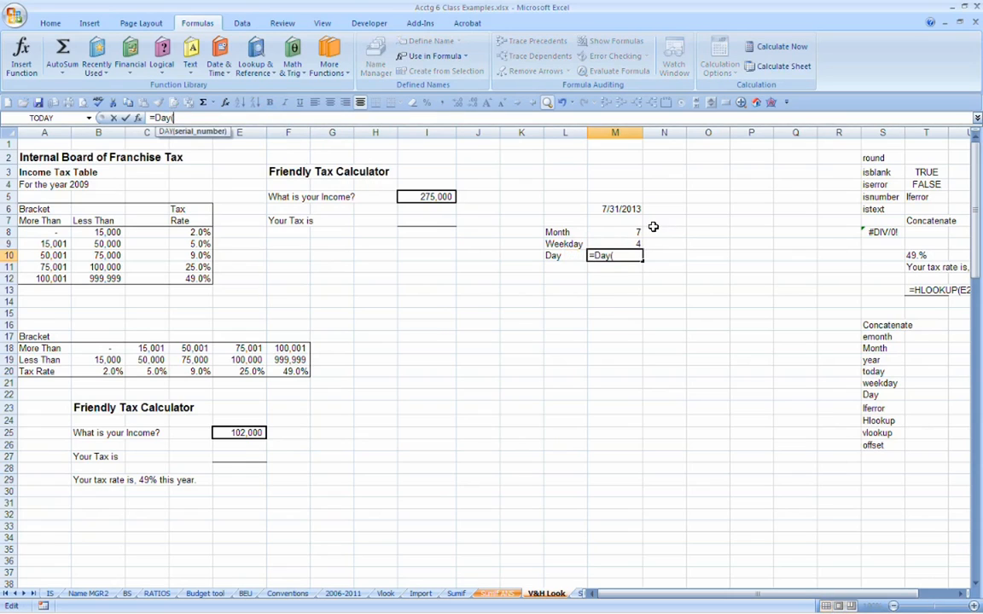
{"action": "left_click", "coordinate": [629, 212]}
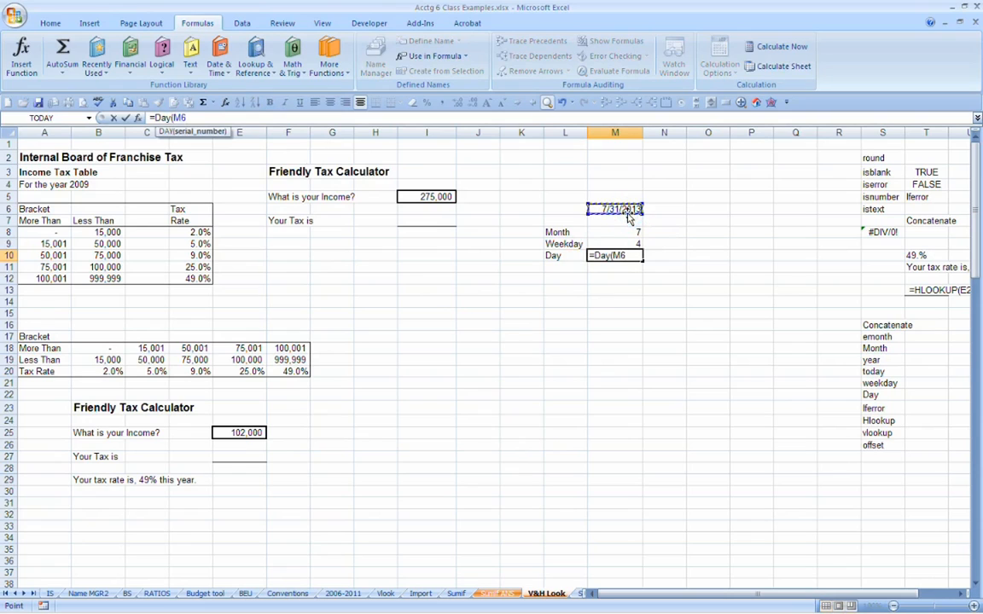
{"action": "type", "text": ")"}
{"action": "key", "text": "Return"}
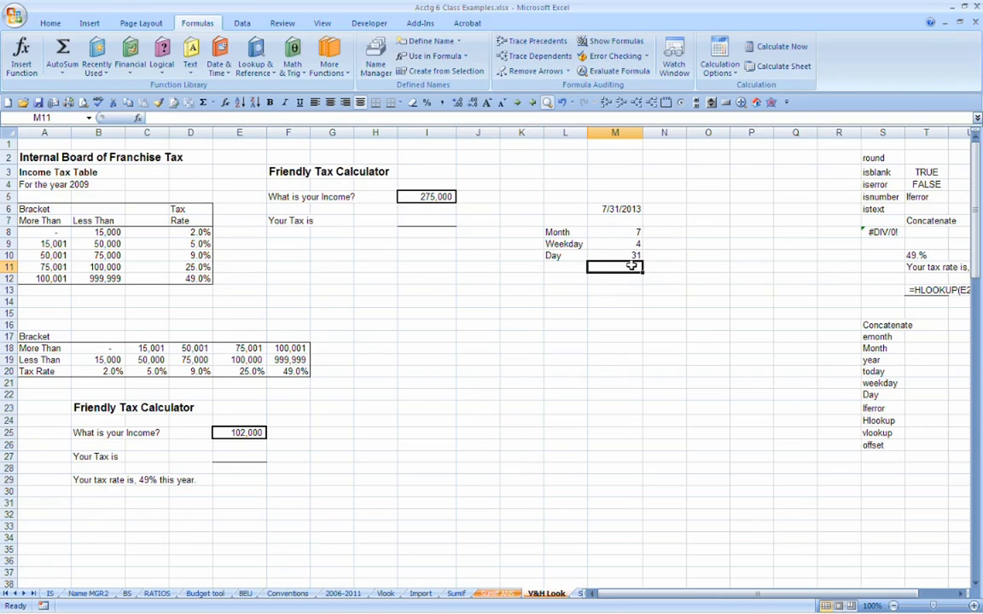
{"action": "left_click", "coordinate": [621, 210]}
{"action": "left_click", "coordinate": [623, 255]}
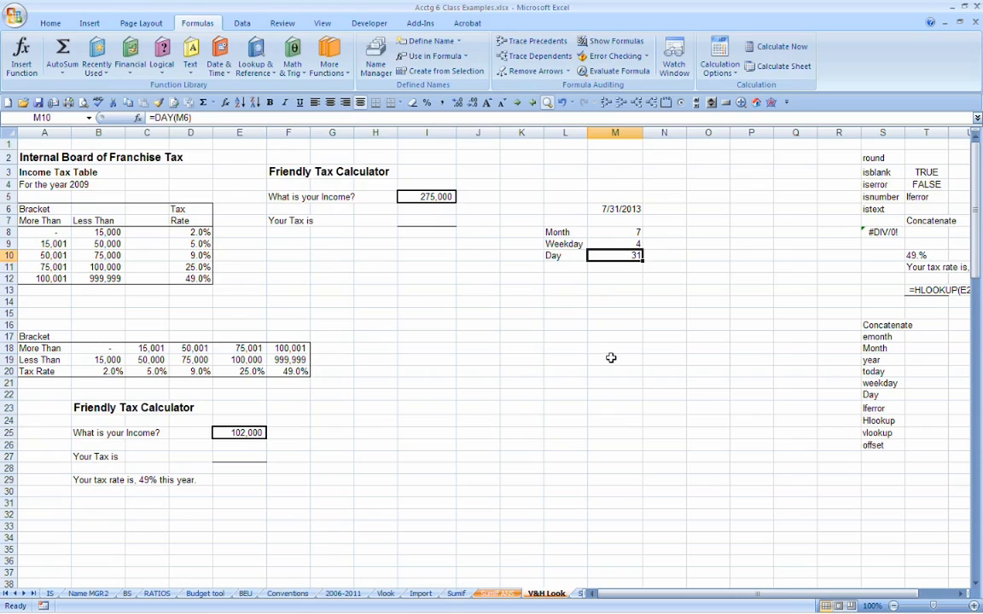
Add the label concatenate in cell K13.
{"action": "left_click", "coordinate": [510, 290]}
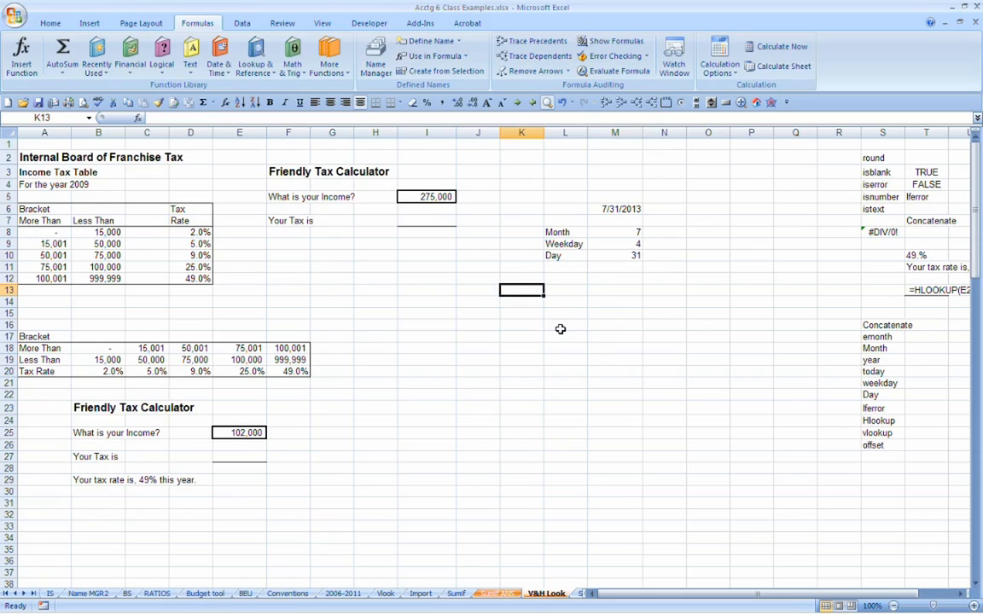
{"action": "type", "text": "concatenate"}
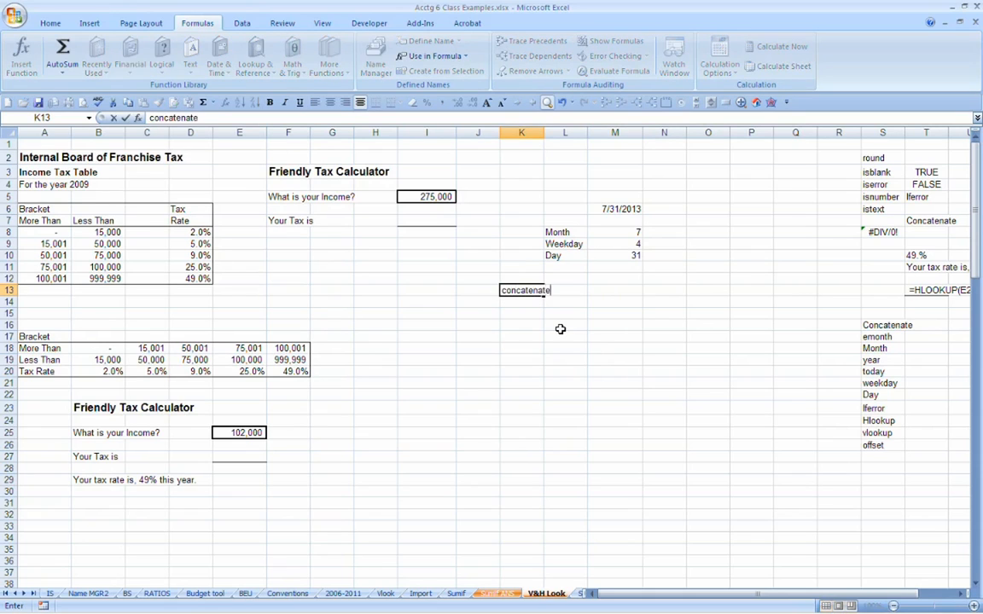
{"action": "key", "text": "Return"}
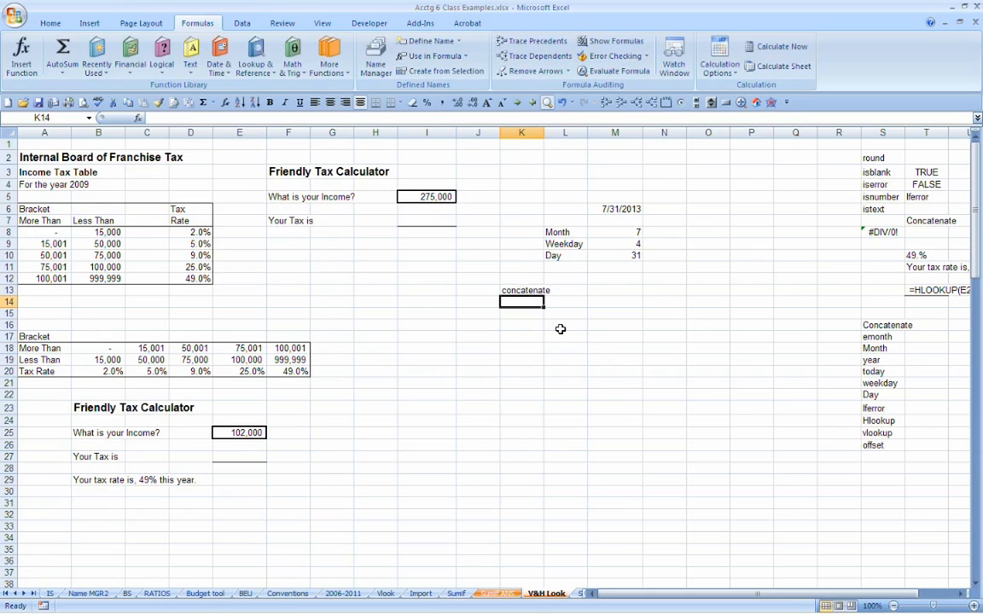
{"action": "key", "text": "Return"}
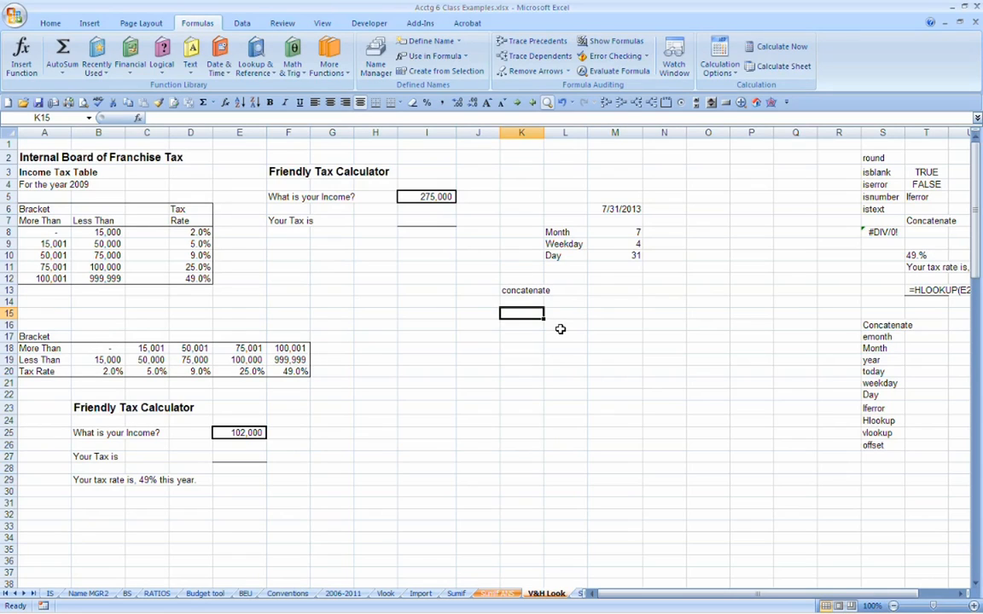
Enter the sample values Monday, Park and 452 in cells M14, M15 and M16.
{"action": "key", "text": "Right"}
{"action": "key", "text": "Up"}
{"action": "key", "text": "Right"}
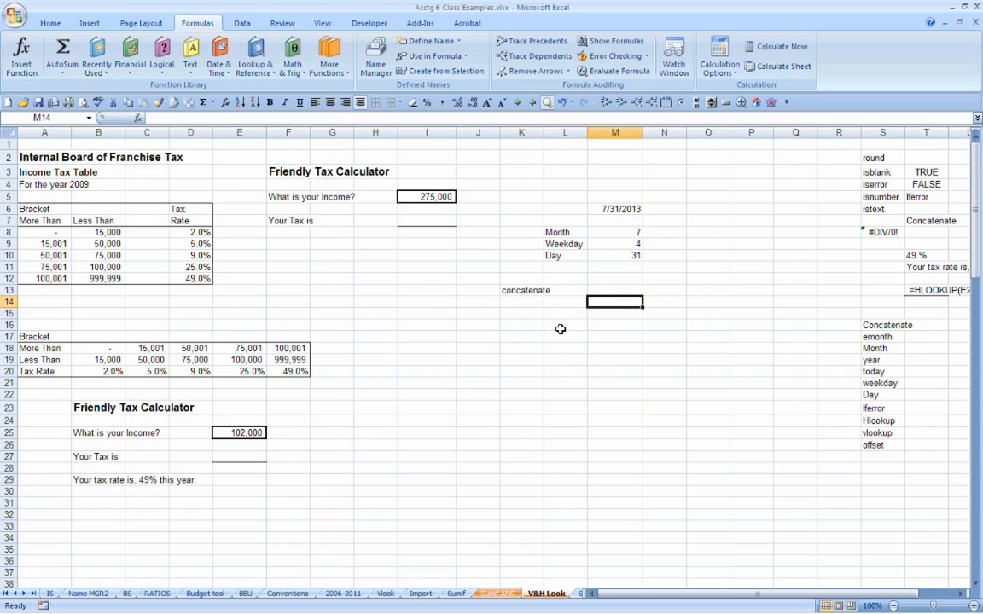
{"action": "type", "text": "Monday"}
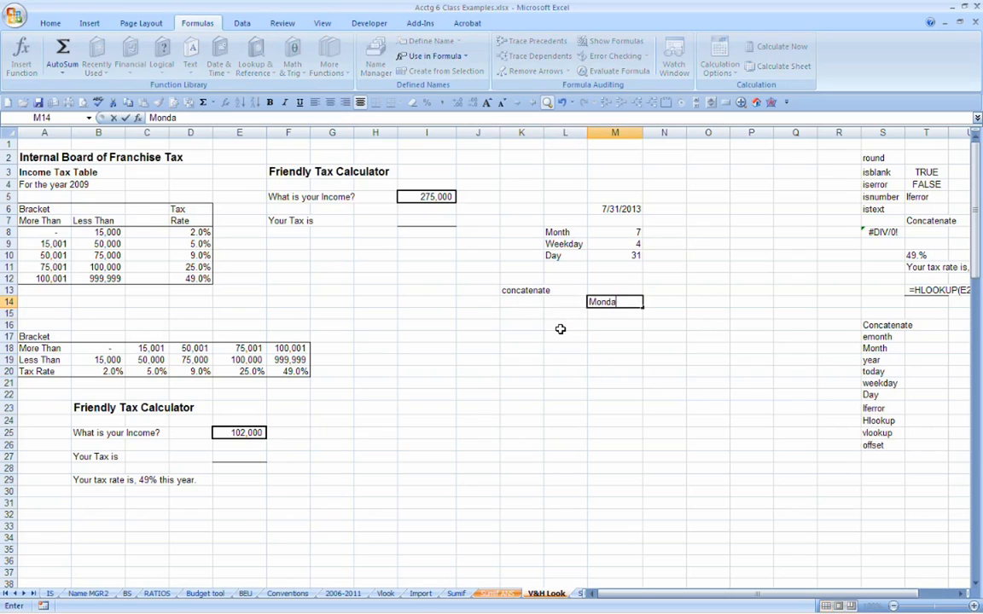
{"action": "key", "text": "Return"}
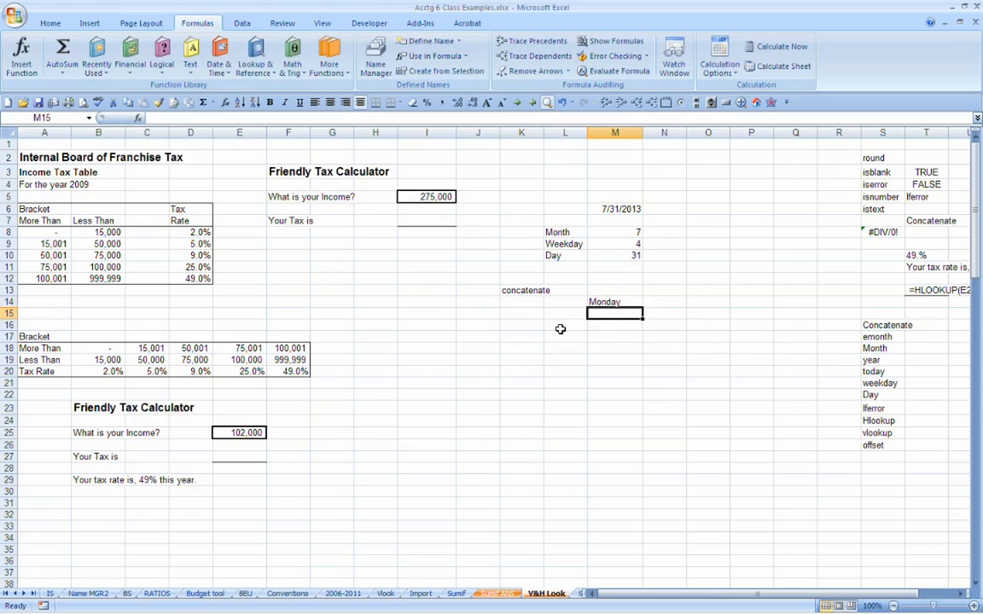
{"action": "type", "text": "Park"}
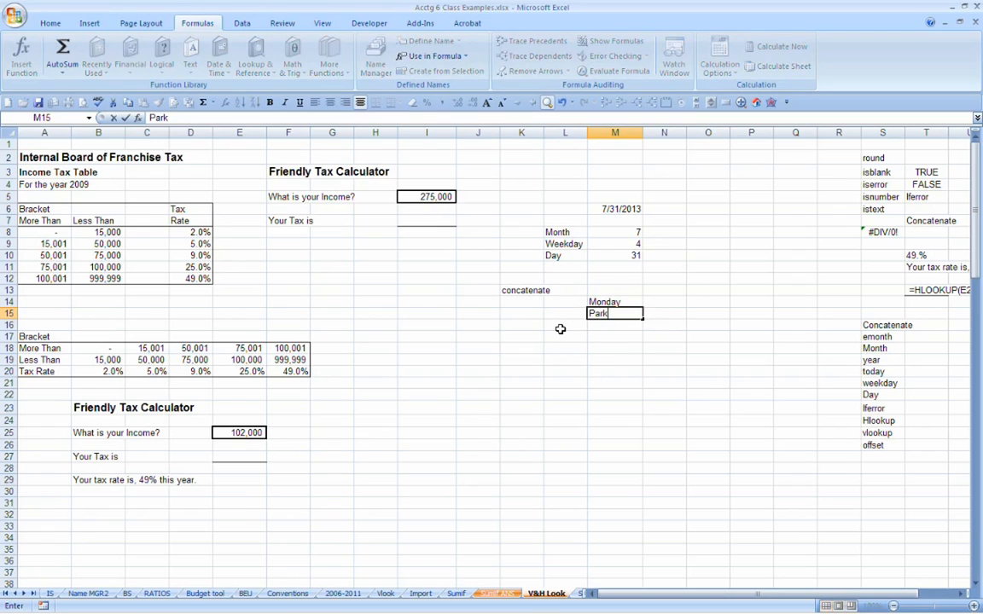
{"action": "key", "text": "Return"}
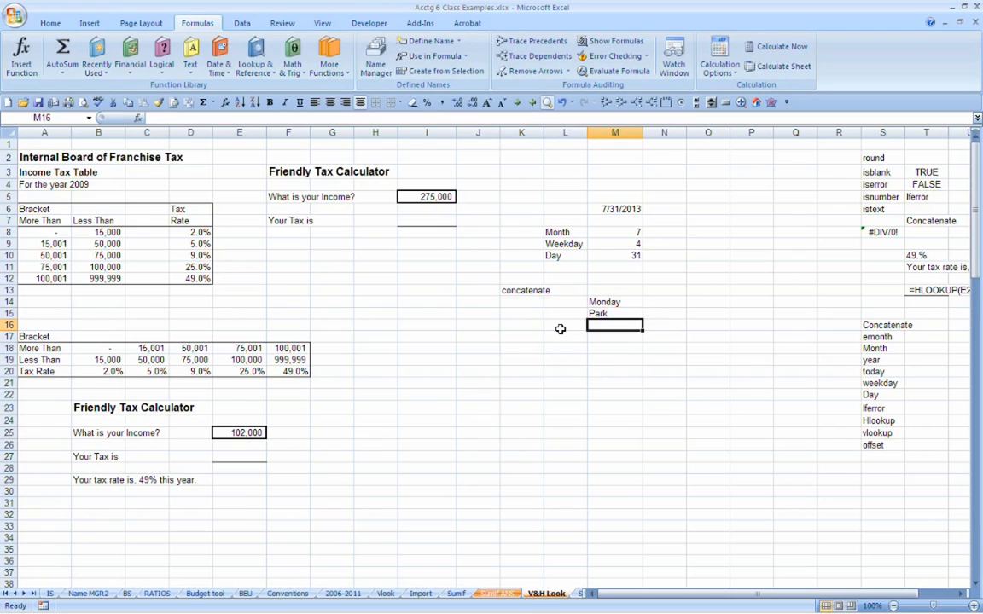
{"action": "type", "text": "452"}
{"action": "key", "text": "Return"}
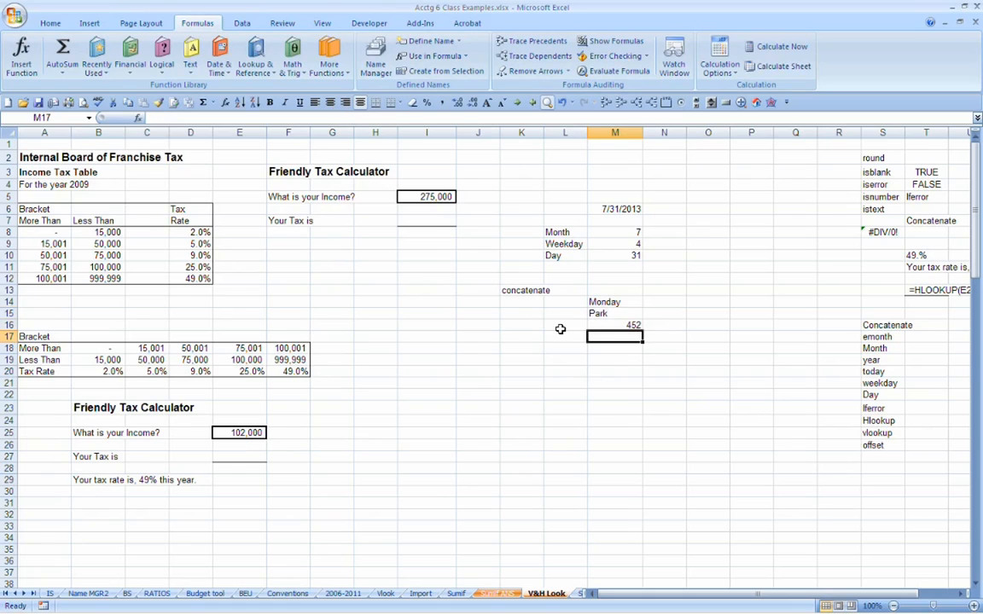
Start a concatenate formula in cell K18 with the text "I need you to go on " as its first argument.
{"action": "key", "text": "Up"}
{"action": "key", "text": "Down"}
{"action": "key", "text": "Down"}
{"action": "key", "text": "Left"}
{"action": "key", "text": "Left"}
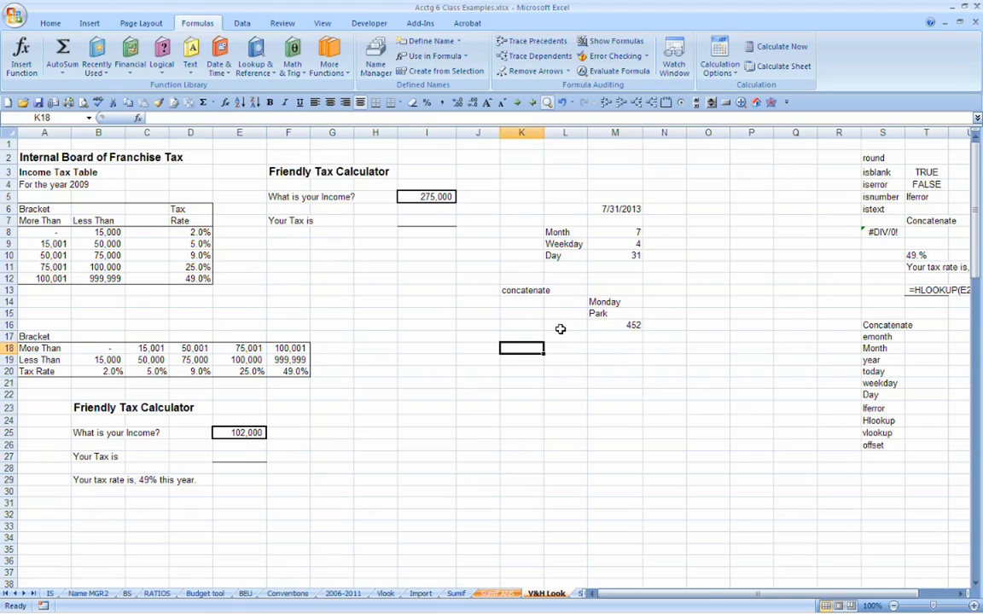
{"action": "type", "text": "=con"}
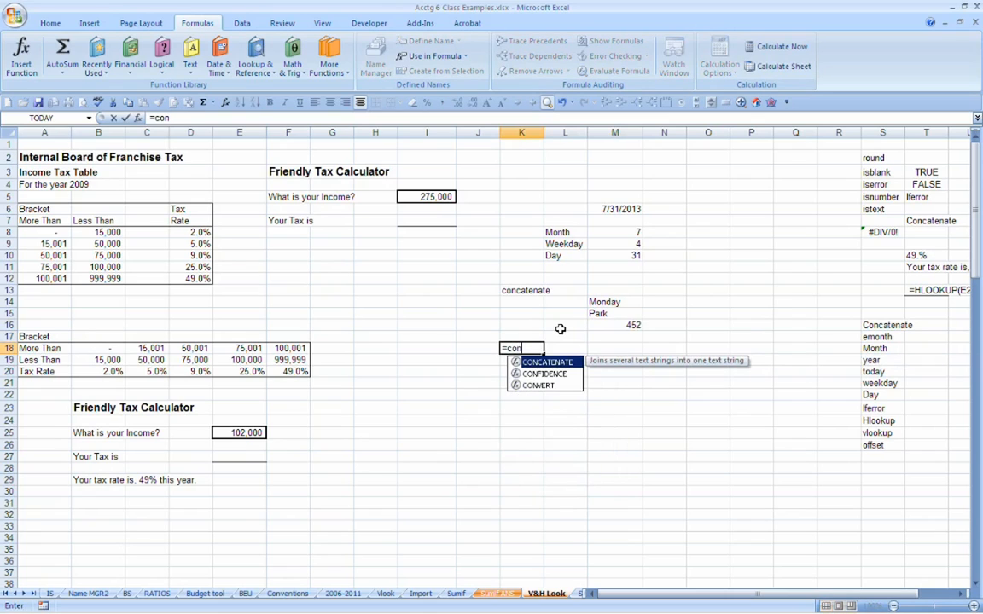
{"action": "type", "text": "catenate("}
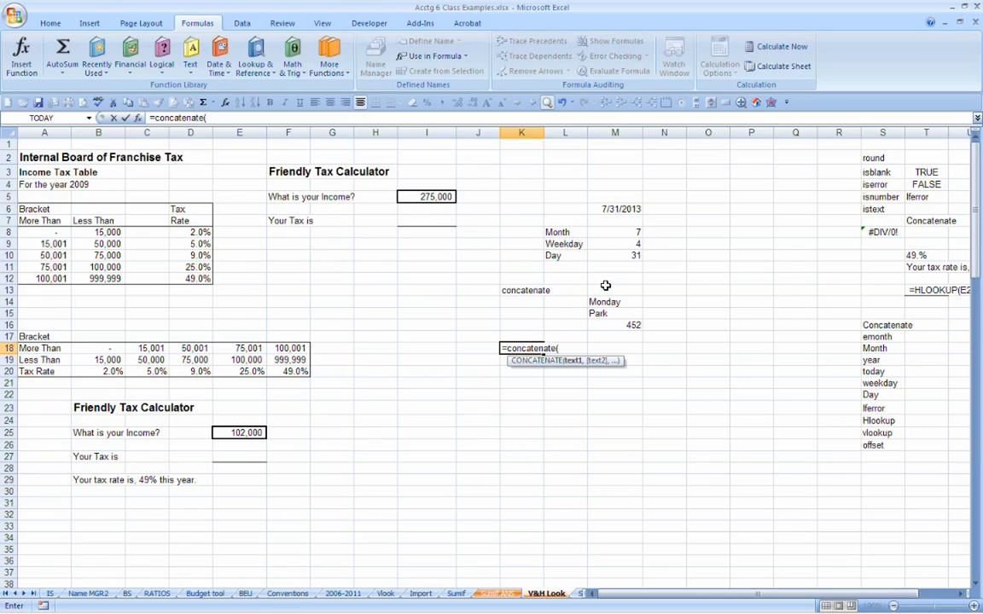
{"action": "type", "text": "\""}
{"action": "type", "text": "l need you to"}
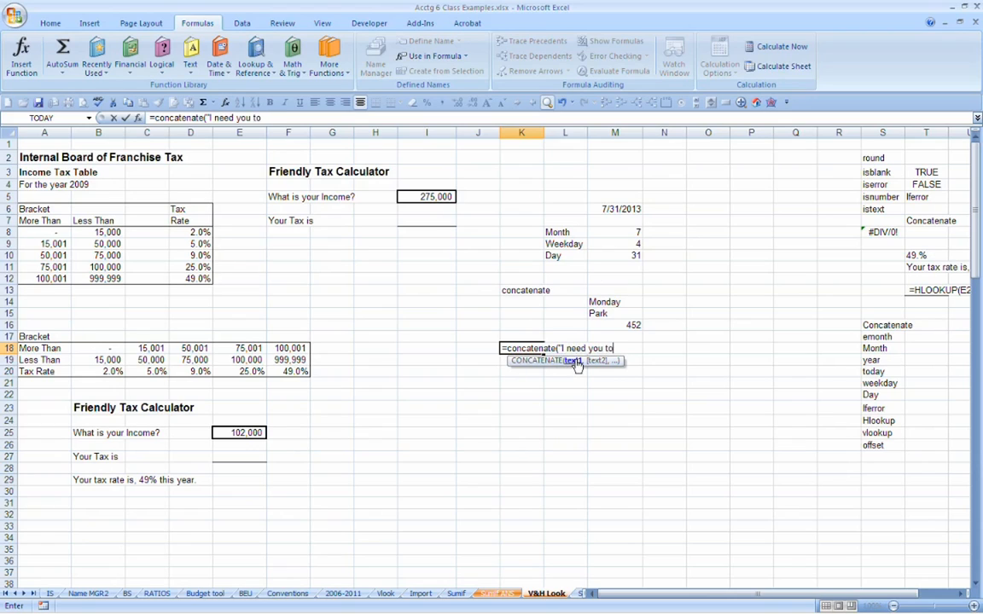
{"action": "type", "text": " go on \""}
{"action": "type", "text": ","}
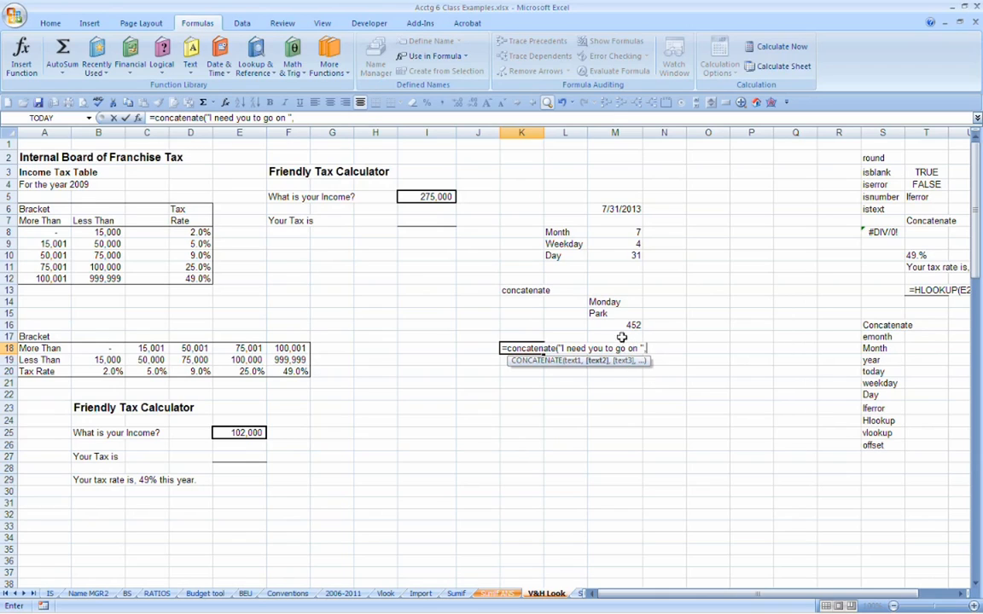
Extend the concatenate formula in K18 with a reference to M14 and the text " to the ".
{"action": "left_click", "coordinate": [616, 302]}
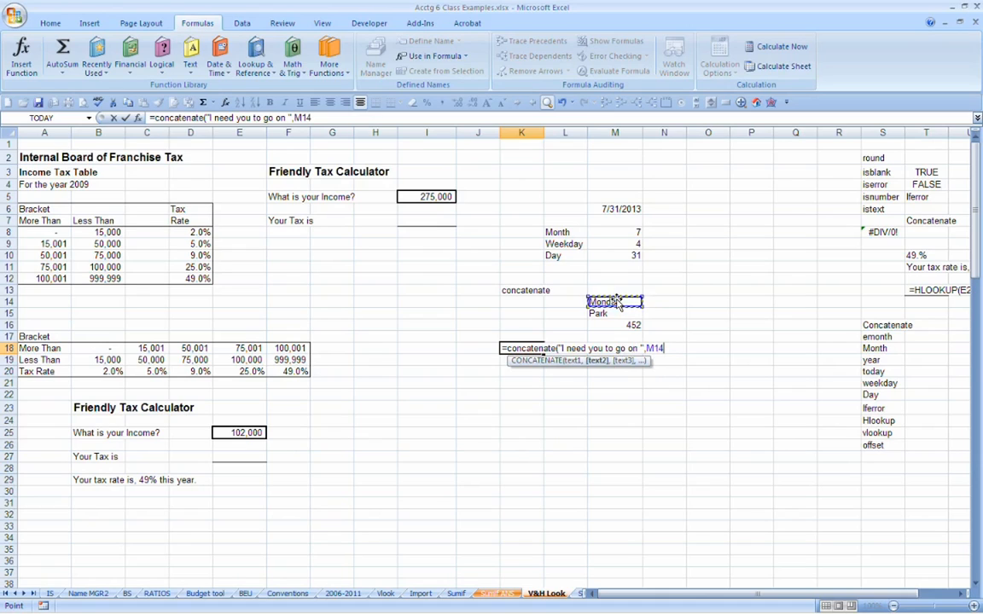
{"action": "type", "text": ","}
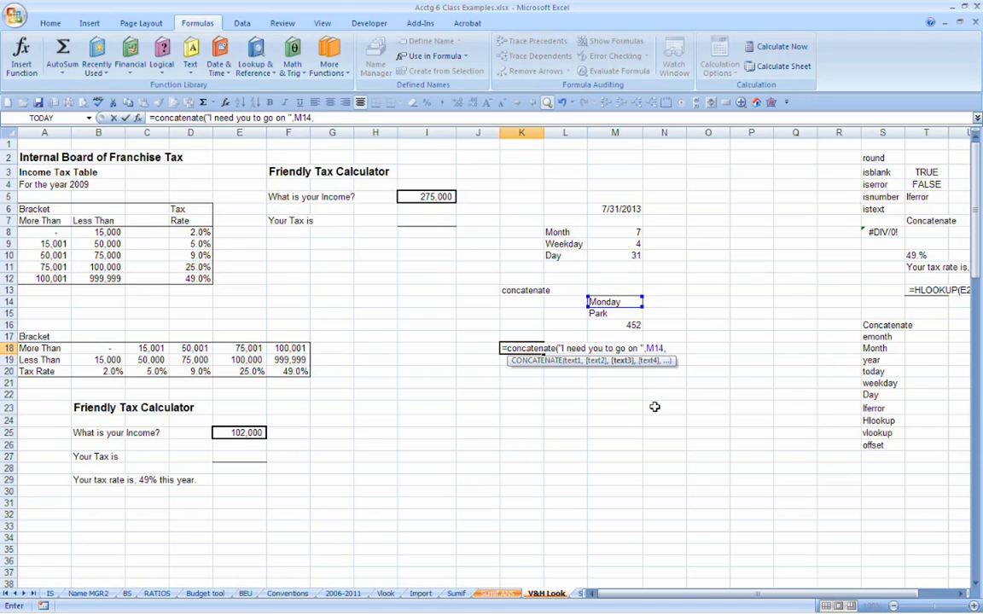
{"action": "type", "text": "\" tot"}
{"action": "key", "text": "BackSpace"}
{"action": "type", "text": "the \","}
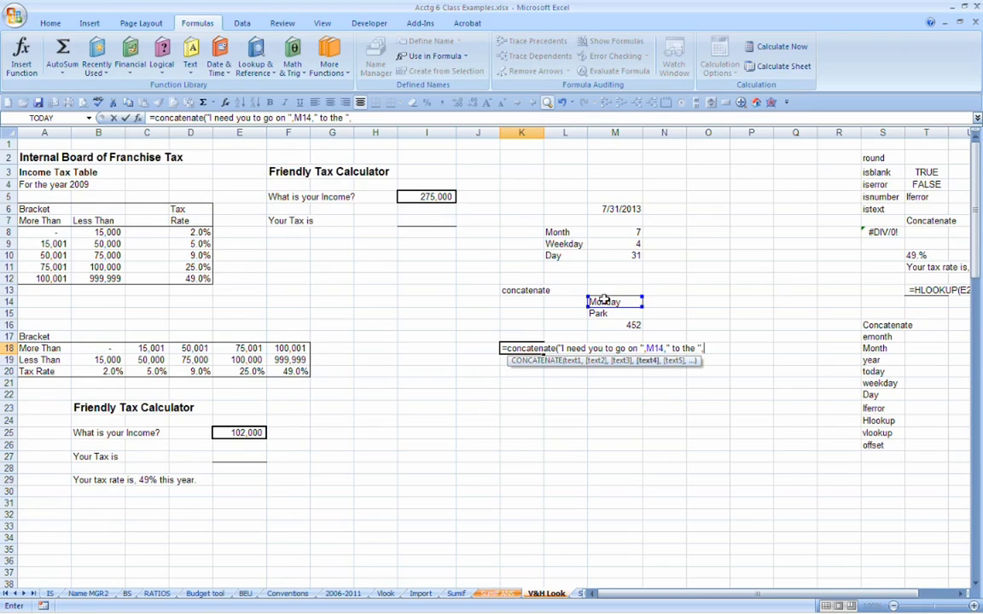
Add a reference to M15 and the text " and pick up " as further arguments of the K18 formula.
{"action": "left_click", "coordinate": [595, 313]}
{"action": "type", "text": ","}
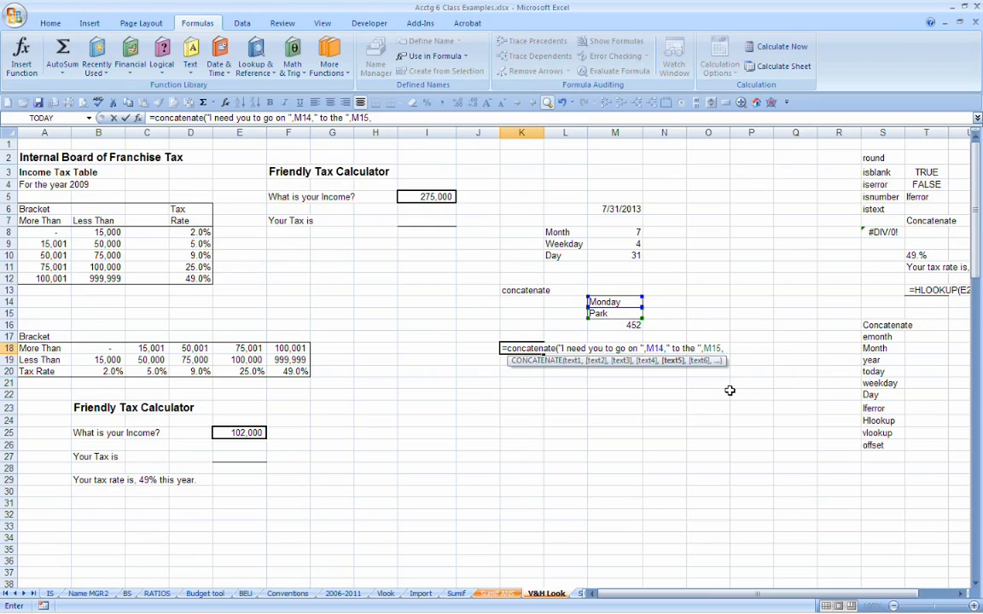
{"action": "type", "text": "\"and"}
{"action": "key", "text": "BackSpace"}
{"action": "key", "text": "BackSpace"}
{"action": "key", "text": "BackSpace"}
{"action": "key", "text": "BackSpace"}
{"action": "type", "text": "and pick up"}
{"action": "type", "text": " \""}
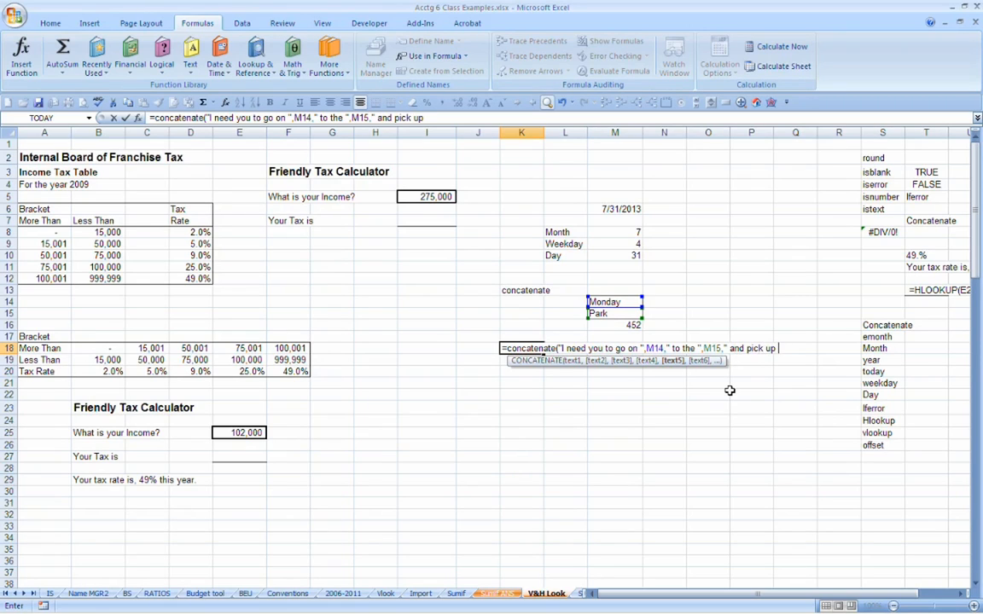
{"action": "type", "text": ","}
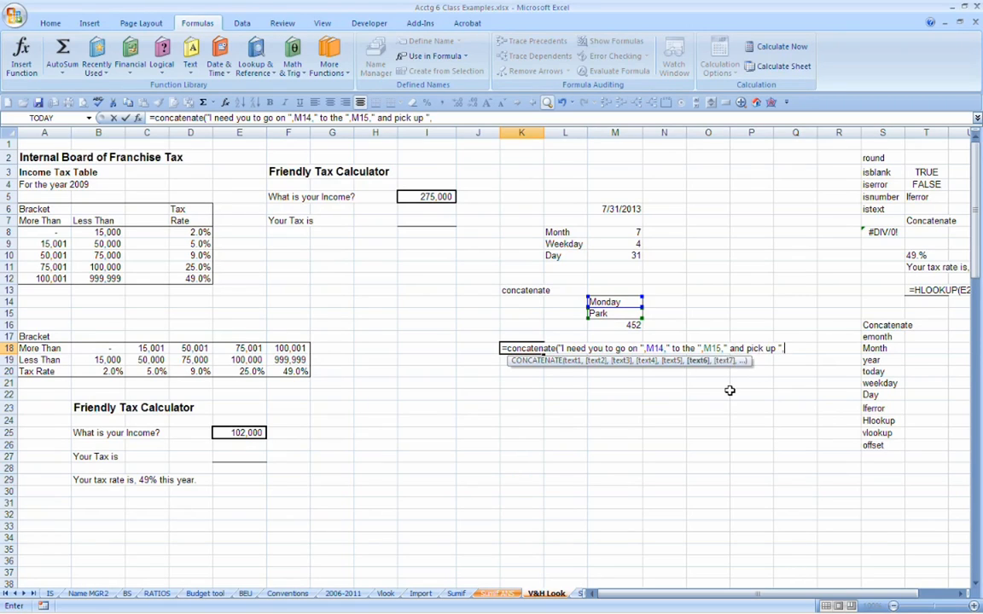
Finish the K18 formula with a reference to M16 and the text " rocks..... !!!", and enter it.
{"action": "left_click", "coordinate": [618, 323]}
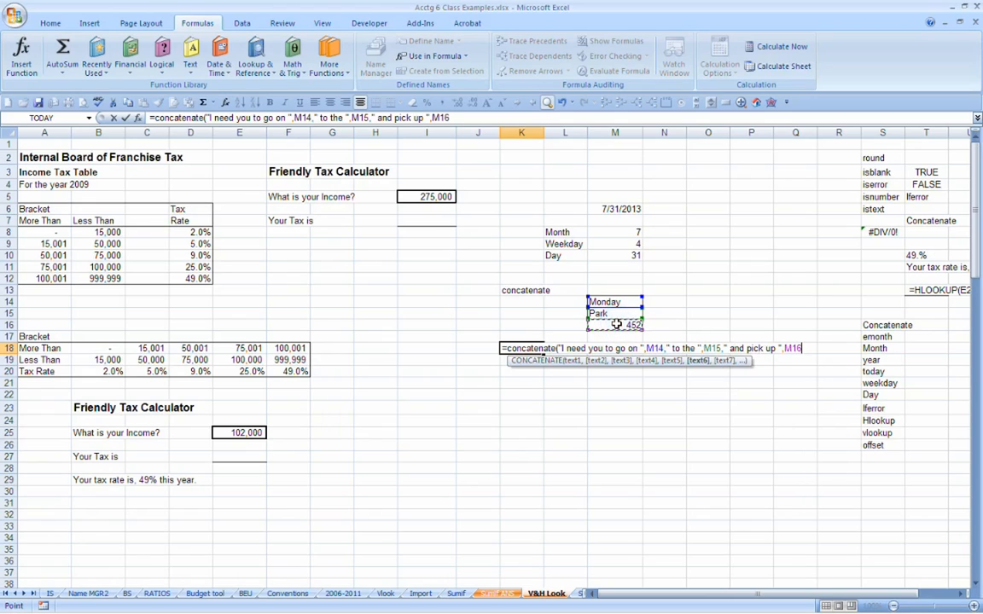
{"action": "type", "text": ","}
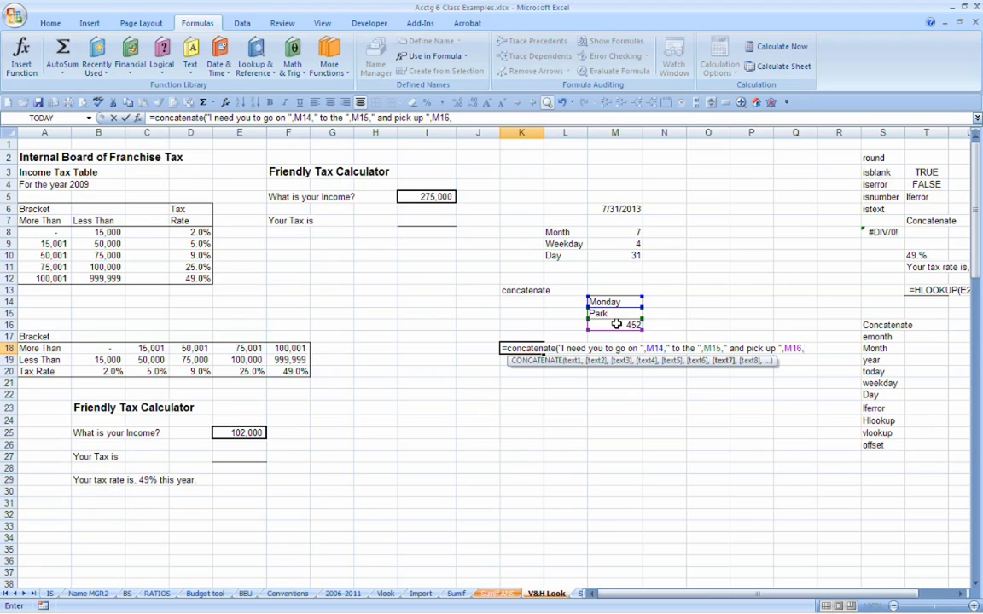
{"action": "type", "text": "rocks"}
{"action": "key", "text": "BackSpace"}
{"action": "key", "text": "BackSpace"}
{"action": "key", "text": "BackSpace"}
{"action": "key", "text": "BackSpace"}
{"action": "key", "text": "BackSpace"}
{"action": "type", "text": "rocks..... 1!!!\")"}
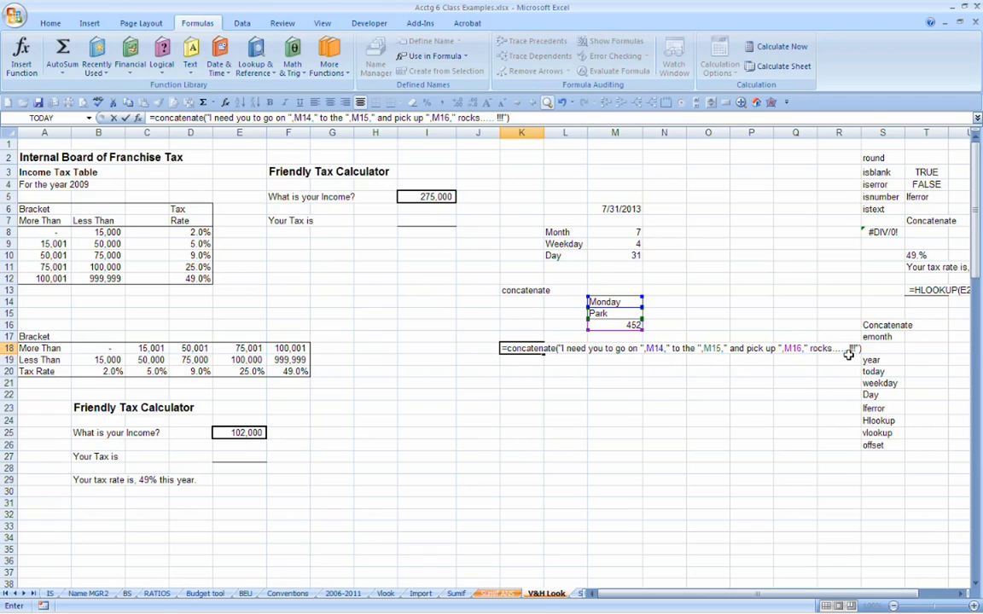
{"action": "key", "text": "Return"}
{"action": "left_click", "coordinate": [640, 411]}
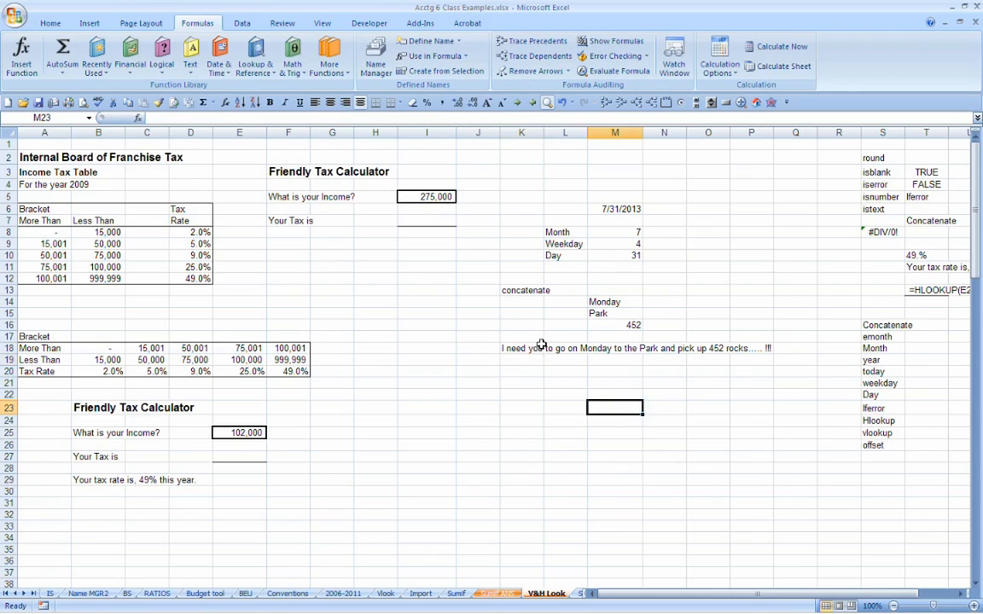
Change the sentence's source values to Tuesday in M14, Doctor in M15 and big in M16.
{"action": "left_click", "coordinate": [514, 347]}
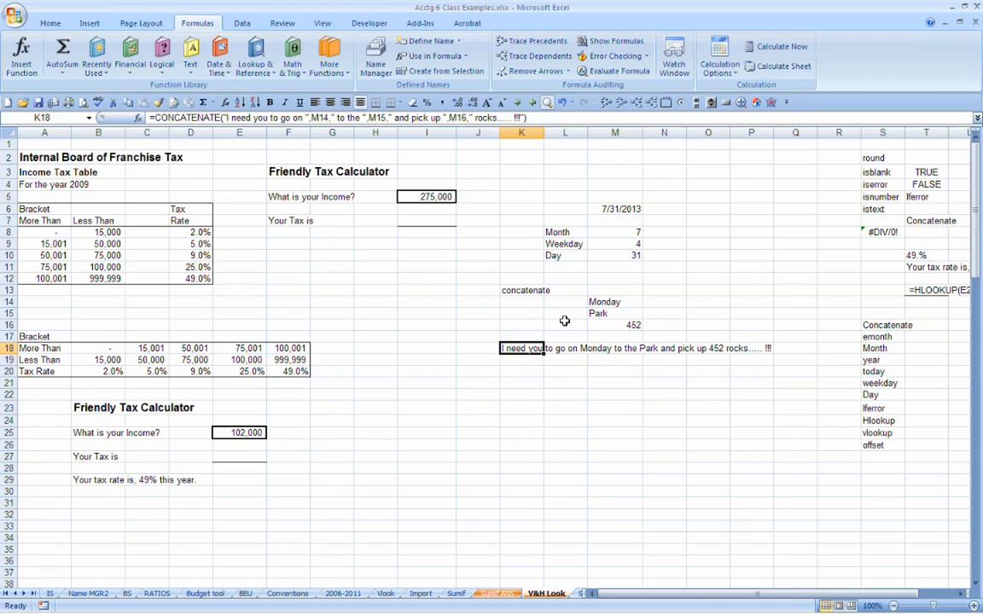
{"action": "left_click", "coordinate": [620, 303]}
{"action": "type", "text": "tu"}
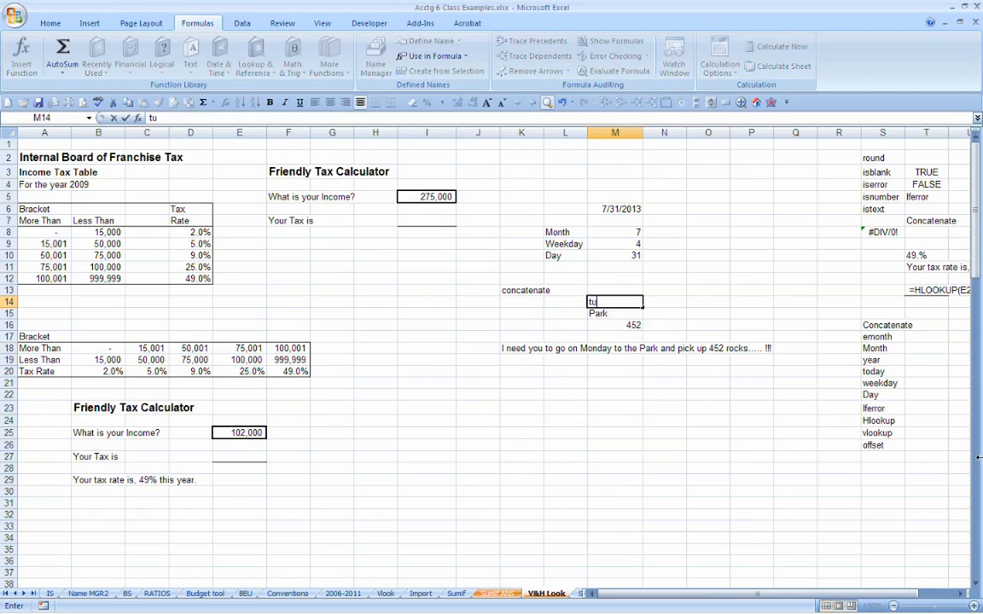
{"action": "type", "text": "eaday"}
{"action": "key", "text": "Return"}
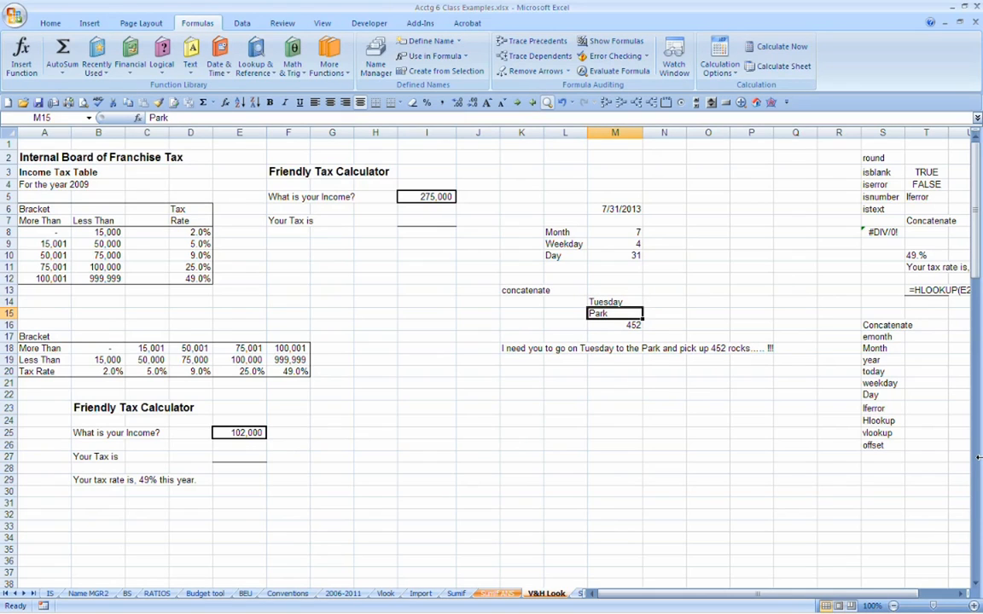
{"action": "type", "text": "Doctor"}
{"action": "key", "text": "Return"}
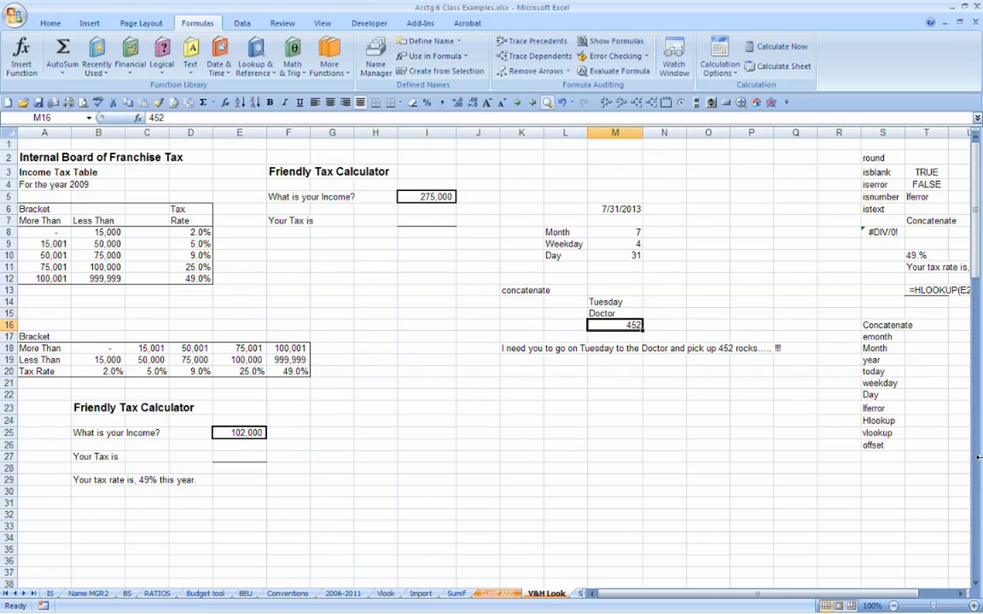
{"action": "type", "text": "big"}
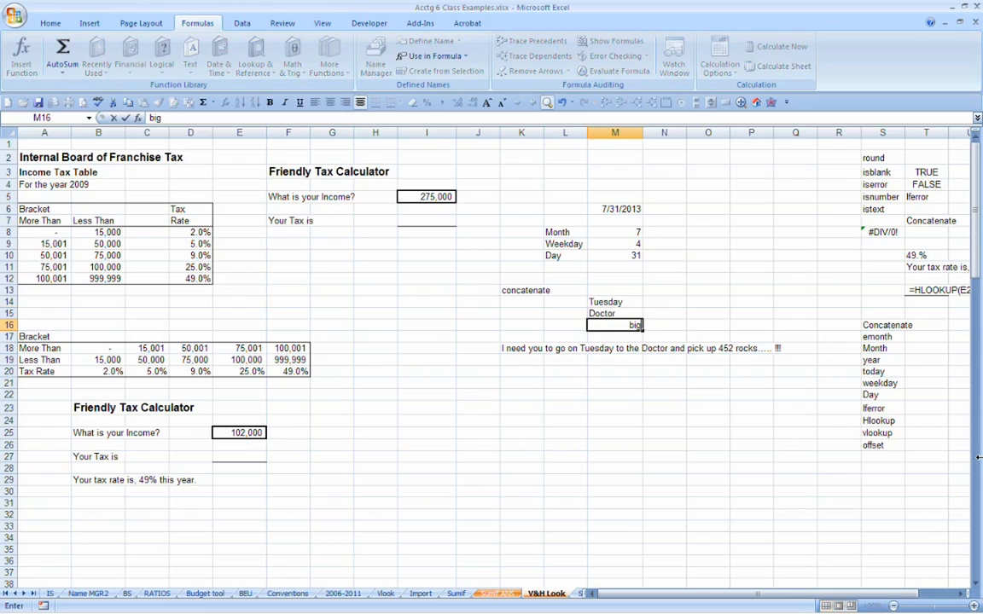
{"action": "key", "text": "Return"}
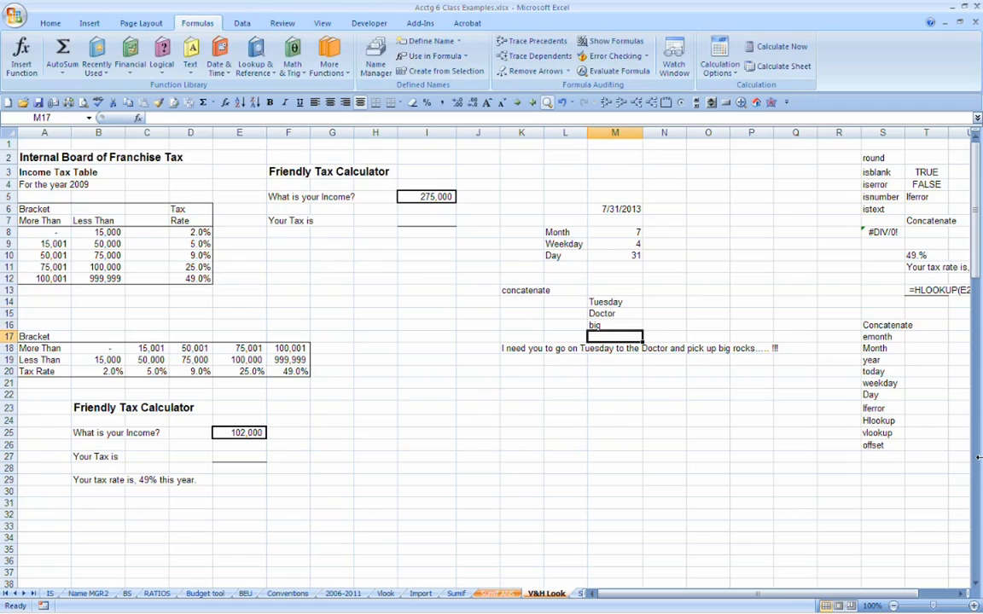
Replace the day in cell M14 with Quanko.
{"action": "key", "text": "Up"}
{"action": "key", "text": "Up"}
{"action": "key", "text": "Up"}
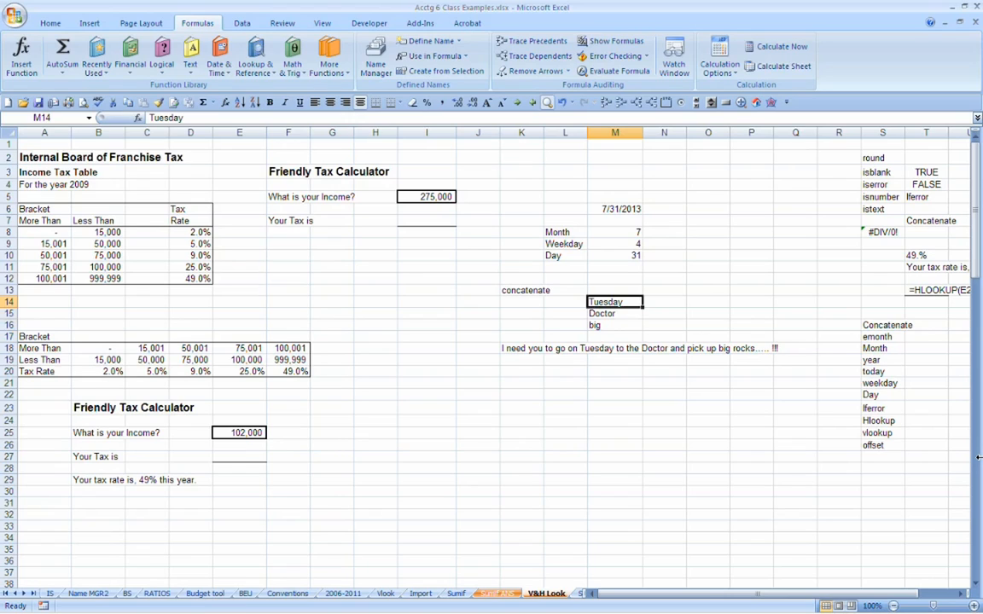
{"action": "type", "text": "Qu"}
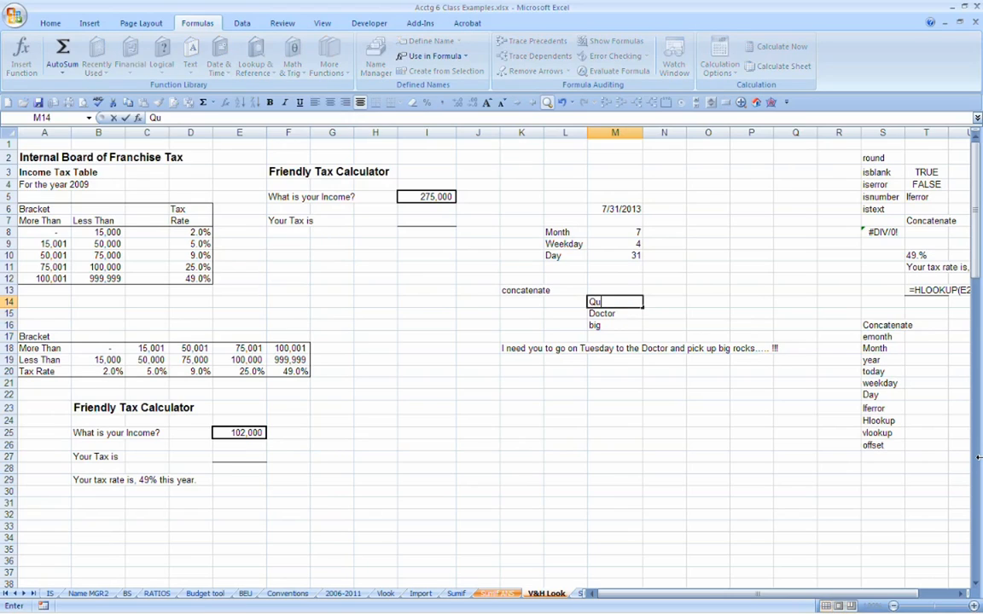
{"action": "type", "text": "anko"}
{"action": "key", "text": "Return"}
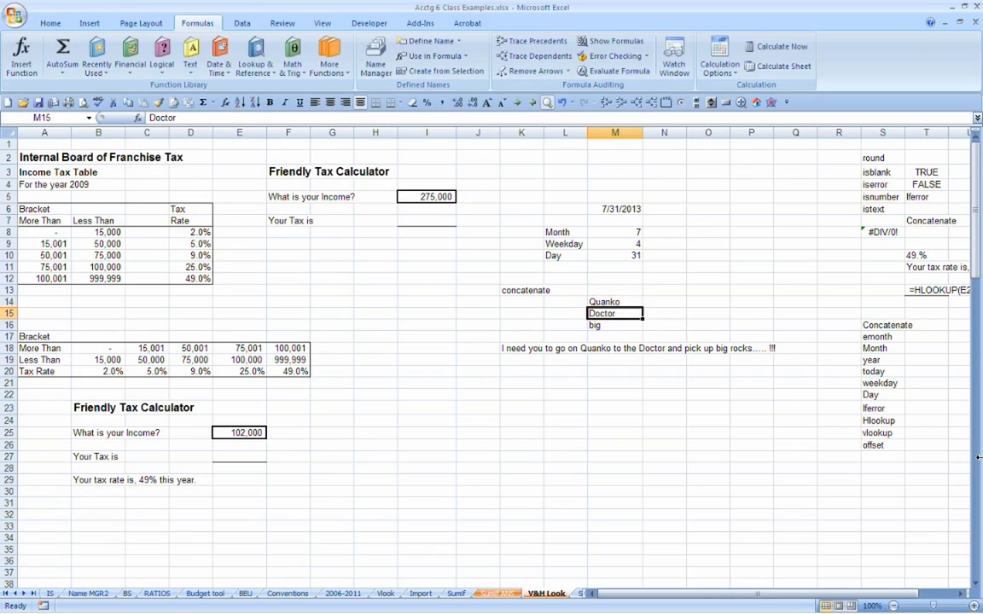
Undo the last change to cell M14.
{"action": "key", "text": "Up"}
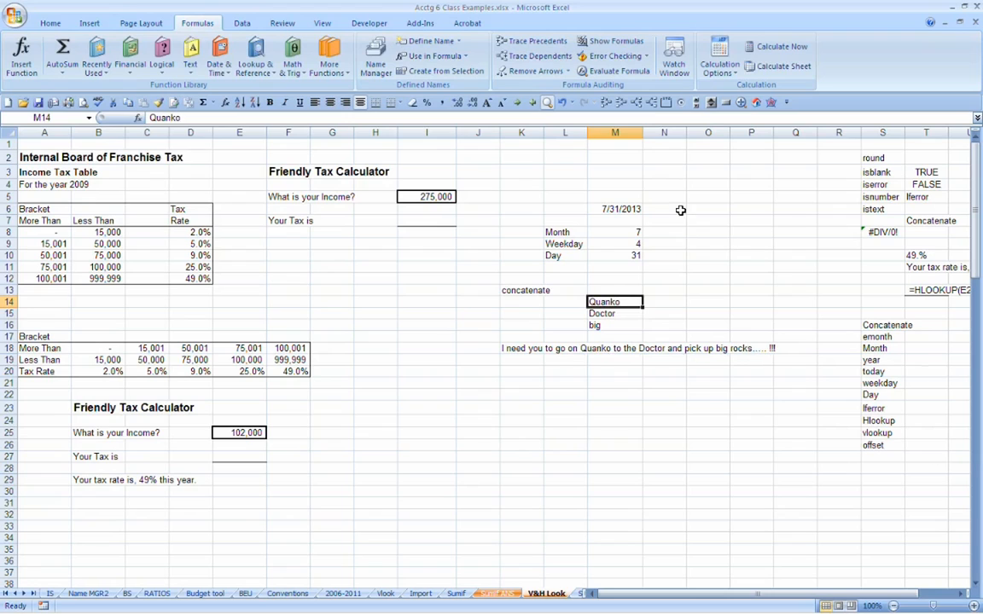
{"action": "key", "text": "F2"}
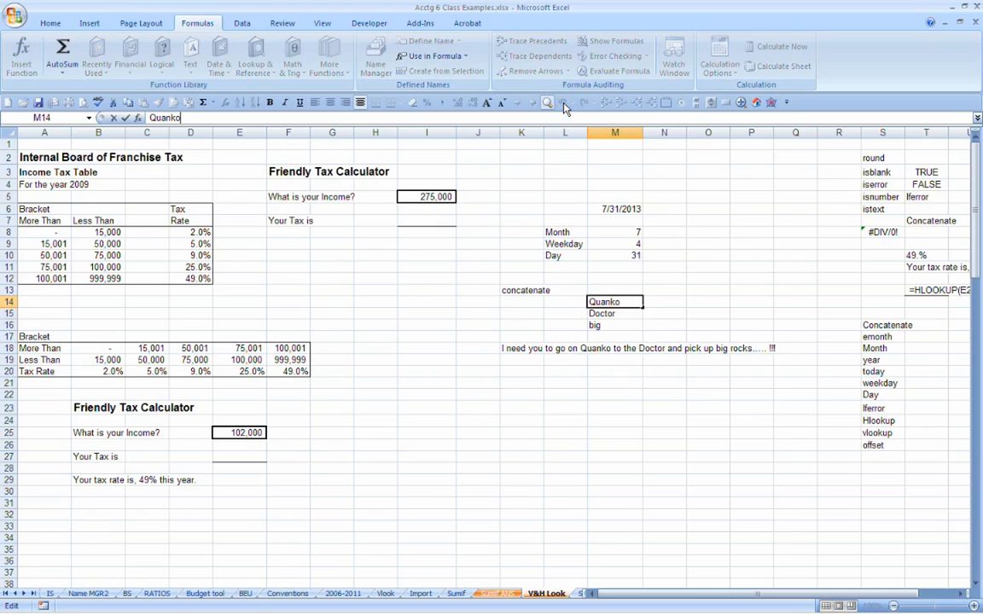
{"action": "key", "text": "Escape"}
{"action": "left_click", "coordinate": [562, 103]}
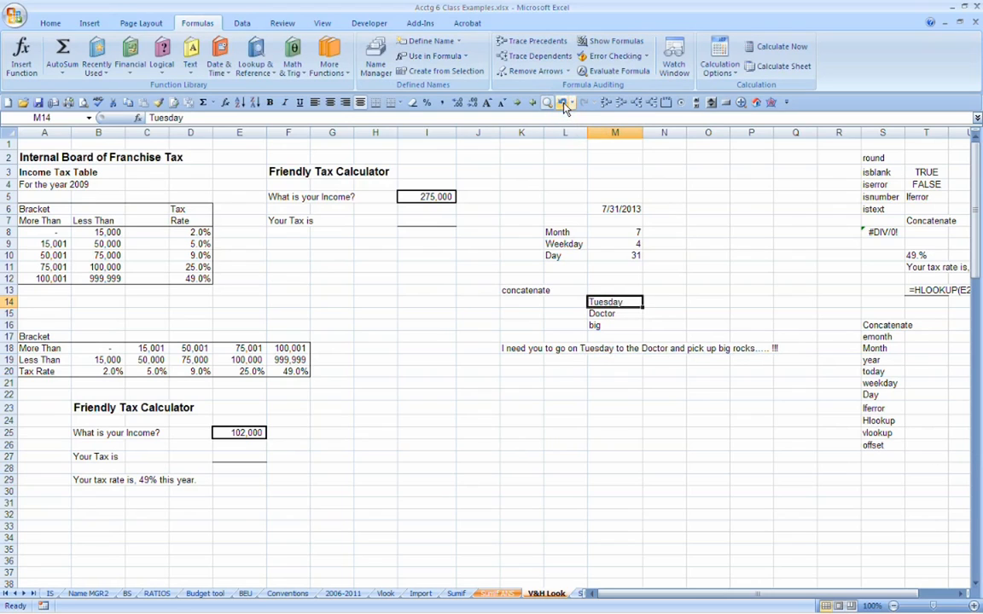
Copy the full CONCATENATE formula from K18 into K20 and convert the copy to displayed text with a leading apostrophe.
{"action": "left_click", "coordinate": [522, 353]}
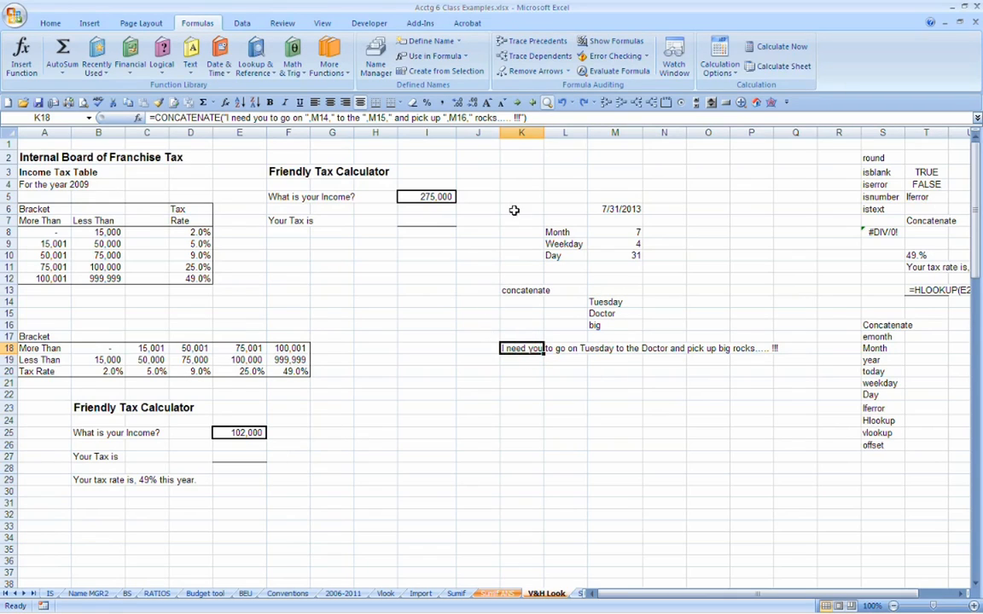
{"action": "left_click_drag", "start_coordinate": [552, 118], "coordinate": [306, 75]}
{"action": "key", "text": "ctrl+c"}
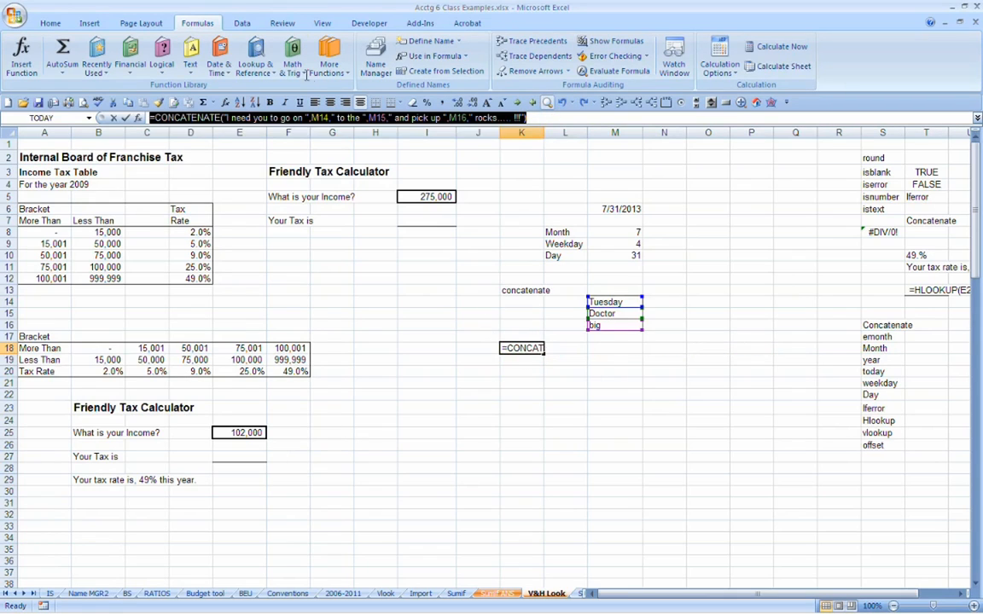
{"action": "key", "text": "Escape"}
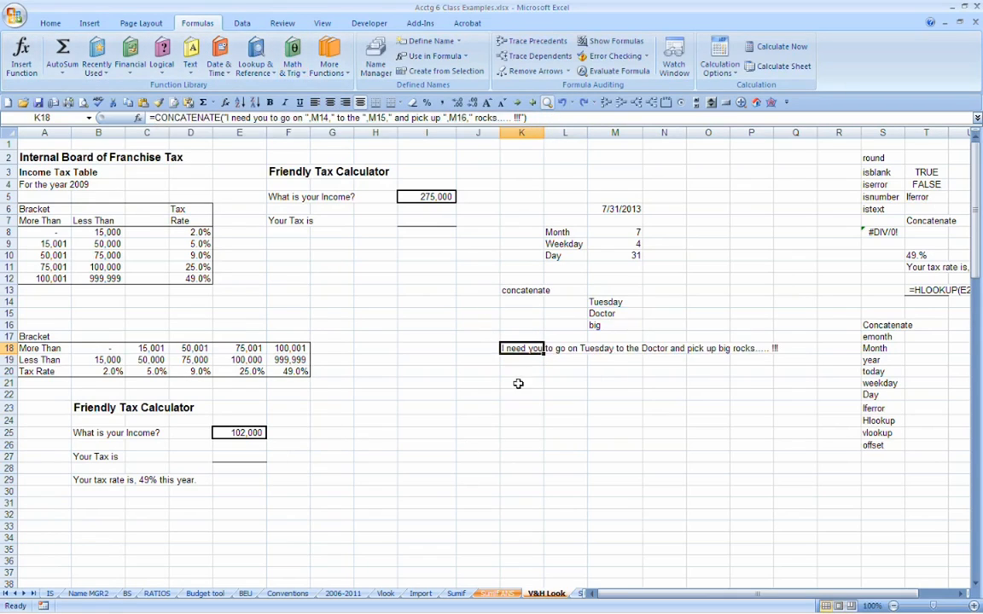
{"action": "left_click", "coordinate": [522, 372]}
{"action": "key", "text": "ctrl+v"}
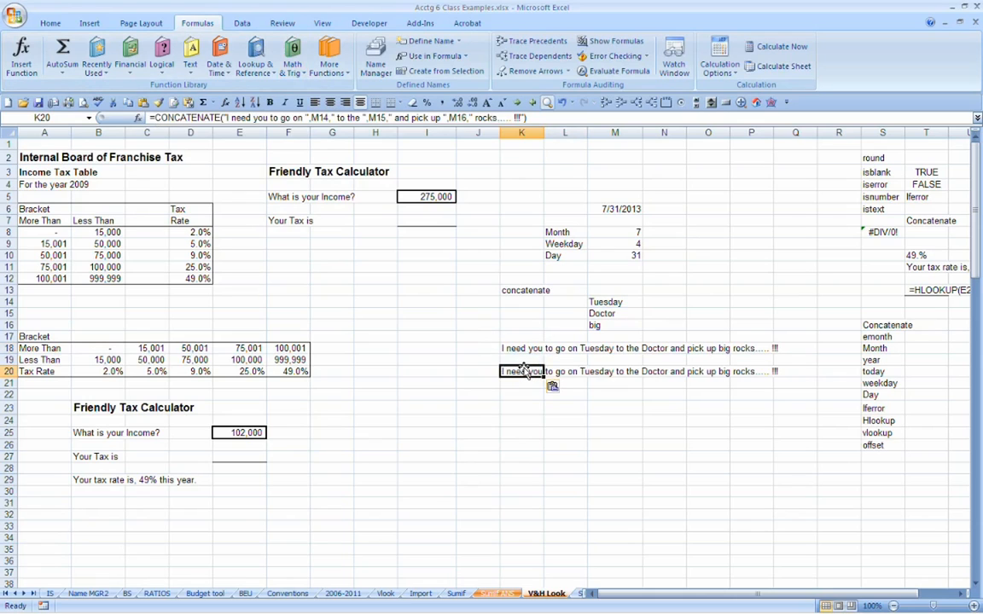
{"action": "double_click", "coordinate": [524, 369]}
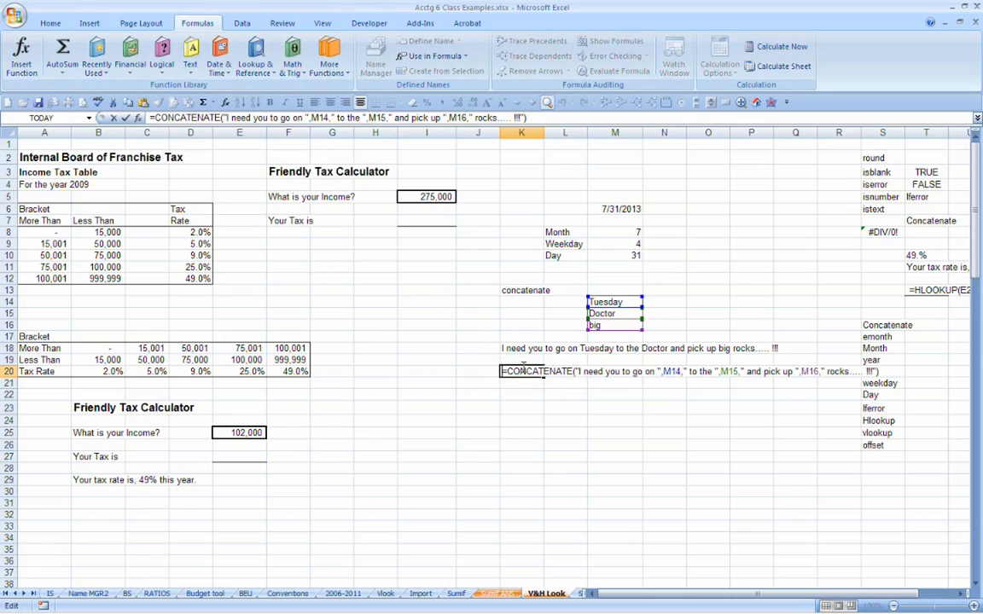
{"action": "key", "text": "Return"}
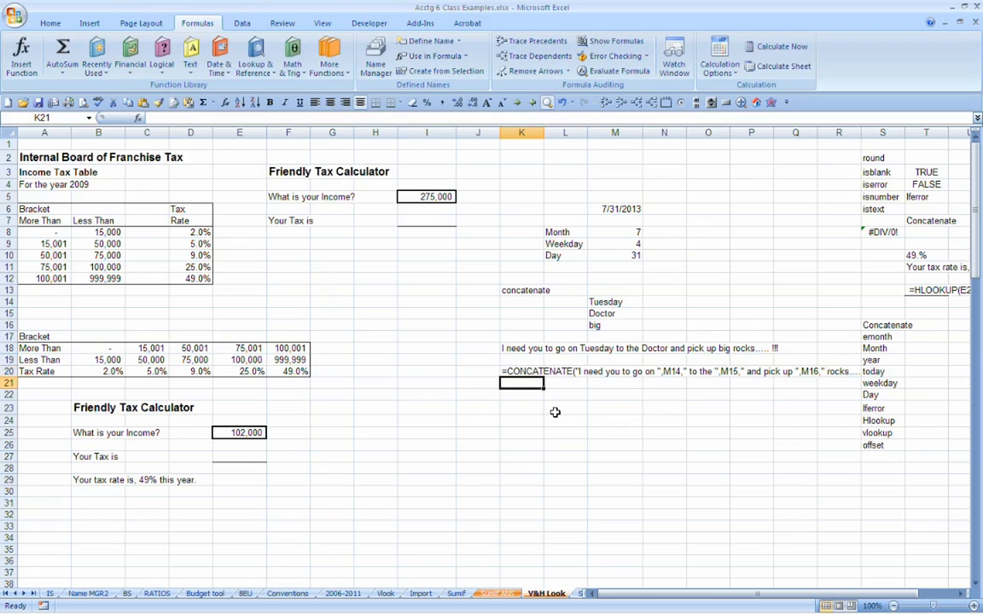
Move the displayed formula text from K20 to J20, and select the original formula in K18.
{"action": "left_click", "coordinate": [511, 373]}
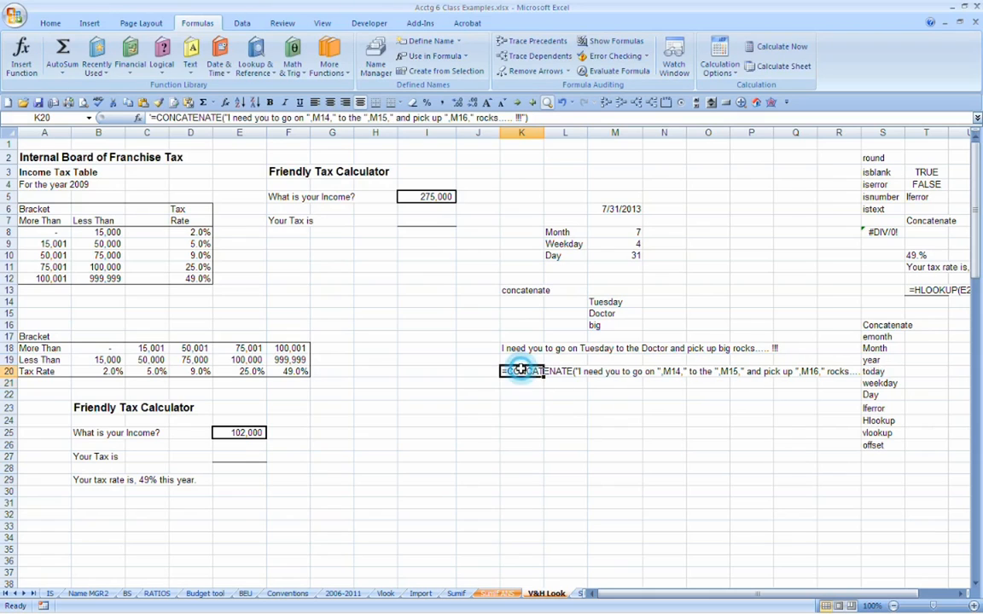
{"action": "left_click_drag", "start_coordinate": [501, 373], "coordinate": [466, 381]}
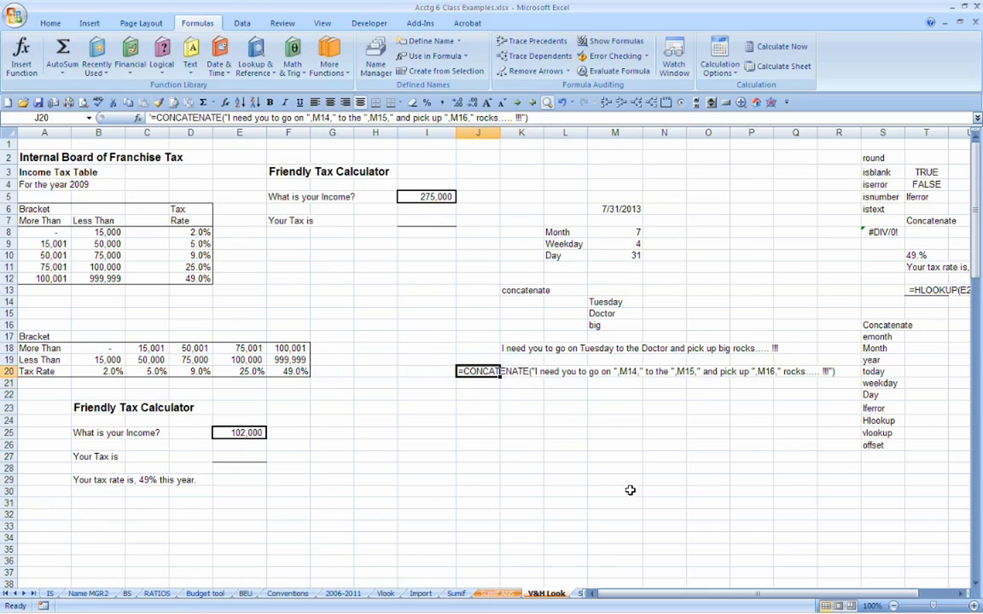
{"action": "key", "text": "Up"}
{"action": "key", "text": "Up"}
{"action": "key", "text": "Right"}
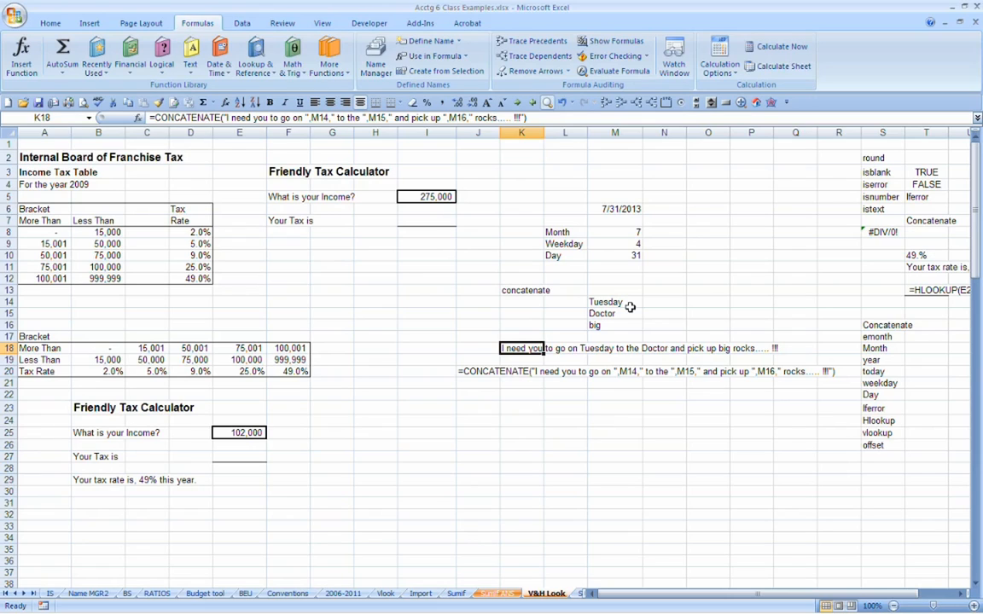
Label cell L11 as Edate, below the Day label.
{"action": "left_click", "coordinate": [579, 268]}
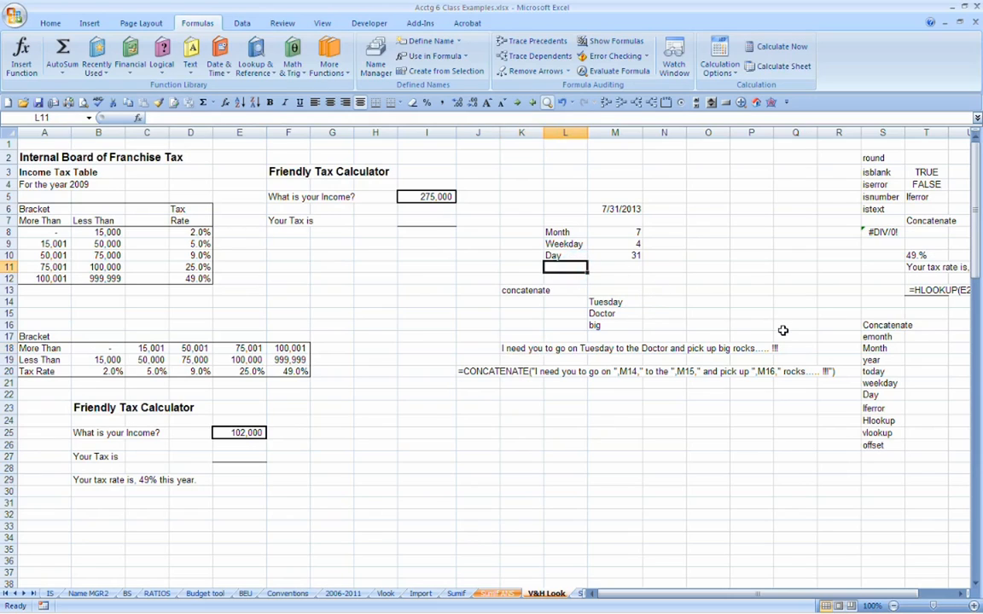
{"action": "type", "text": "Edate"}
{"action": "key", "text": "Tab"}
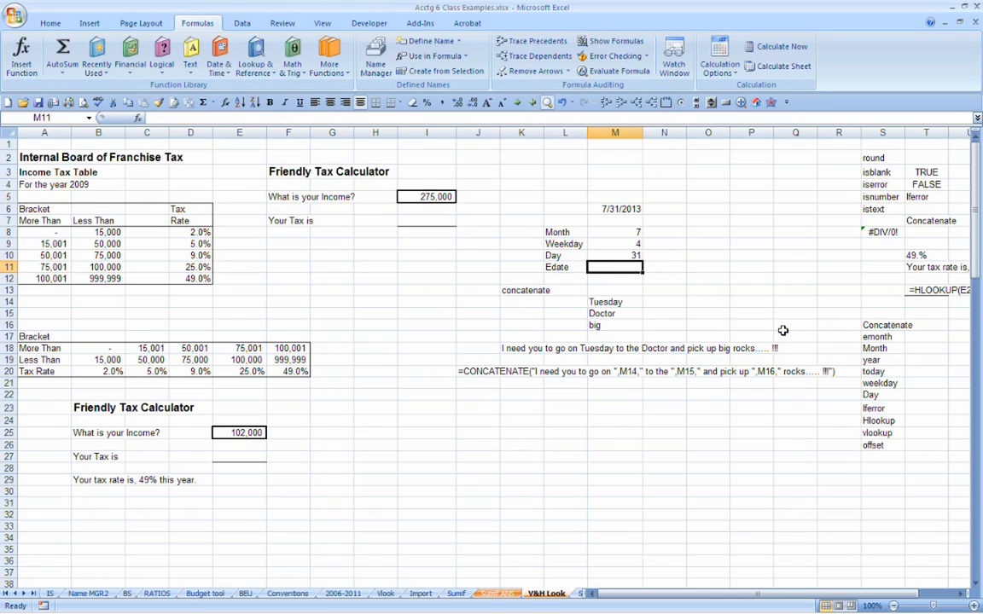
Enter an EDATE formula in M11 with M6 as the start date and O6 as the number of months.
{"action": "type", "text": "=E"}
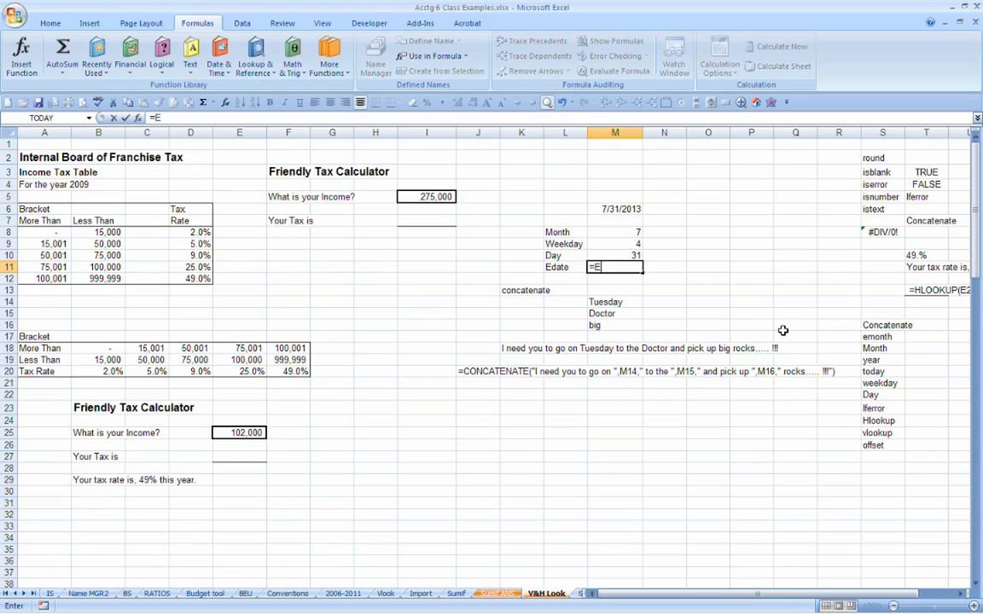
{"action": "type", "text": "date("}
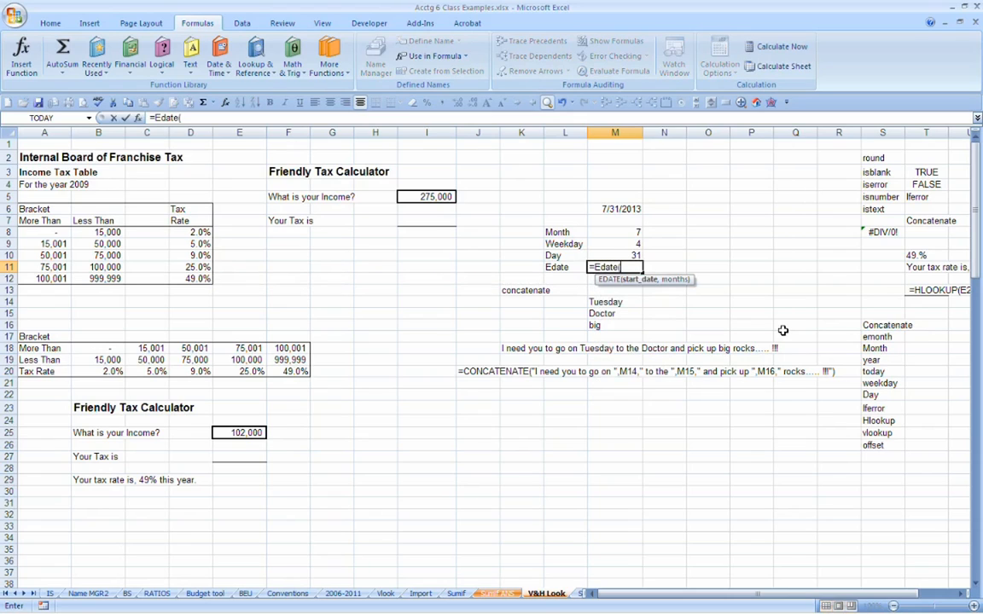
{"action": "key", "text": "BackSpace"}
{"action": "key", "text": "BackSpace"}
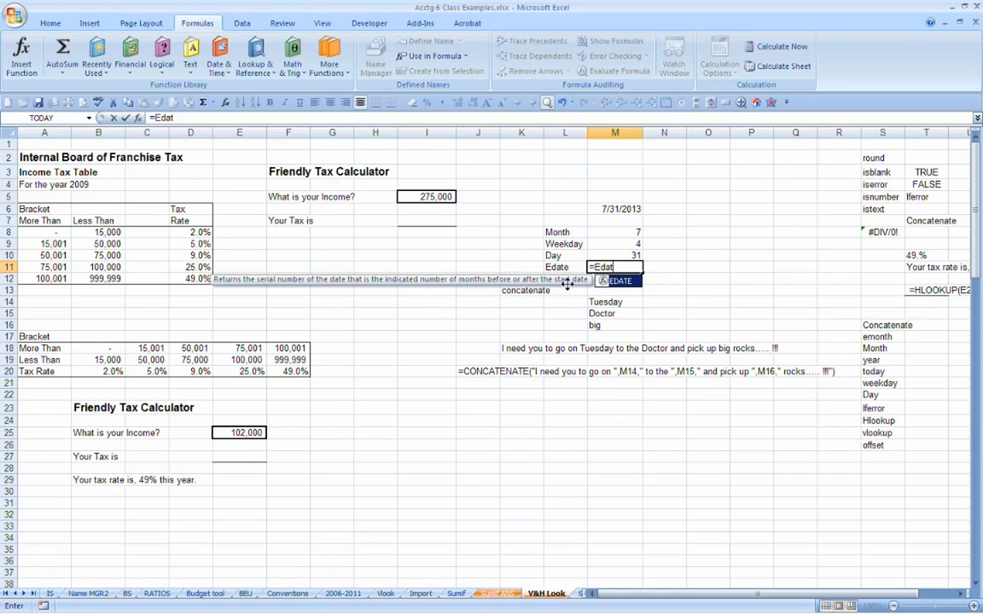
{"action": "type", "text": "te"}
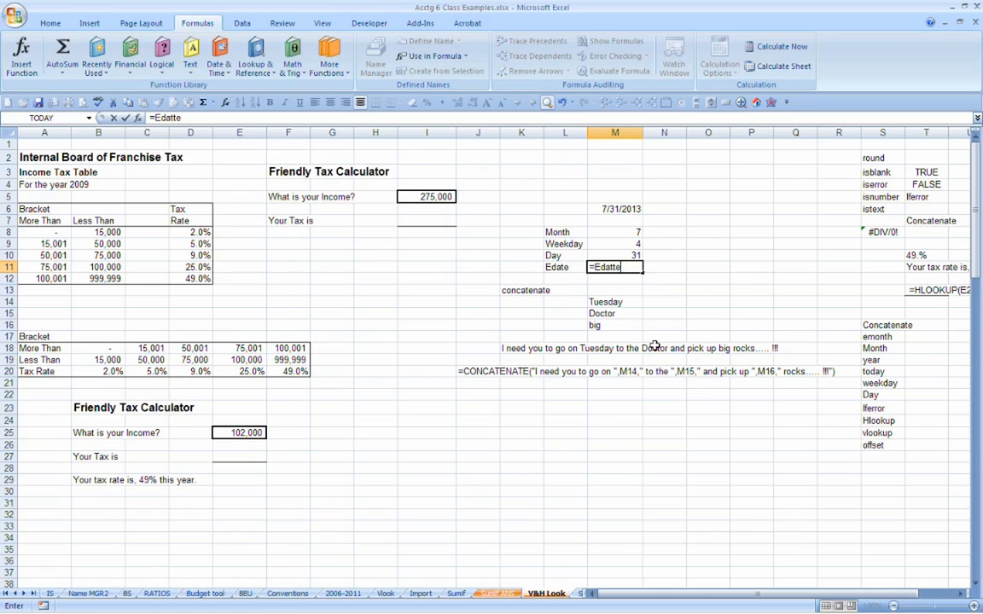
{"action": "key", "text": "BackSpace"}
{"action": "key", "text": "BackSpace"}
{"action": "type", "text": "e"}
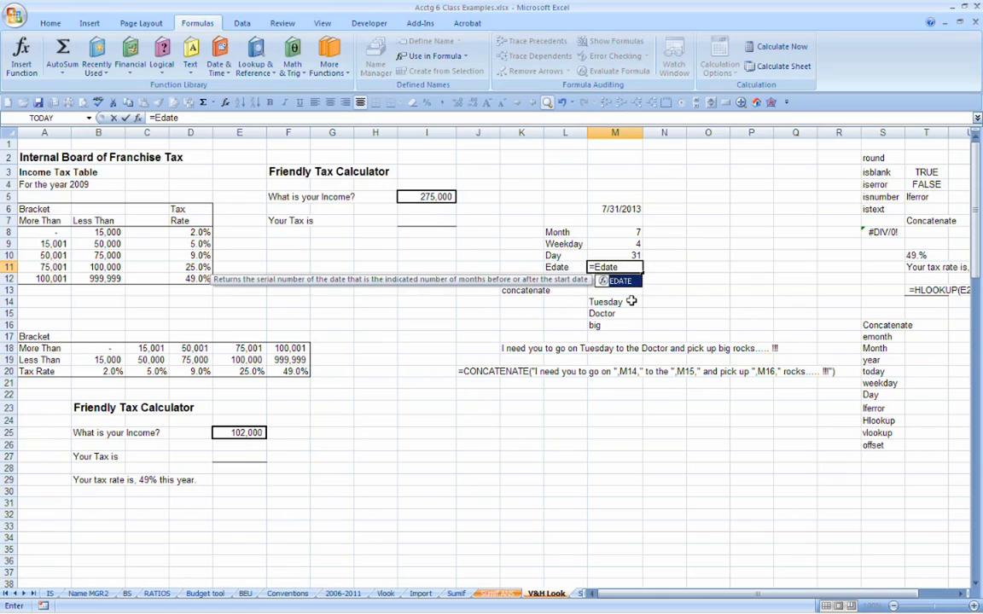
{"action": "type", "text": "("}
{"action": "left_click", "coordinate": [603, 209]}
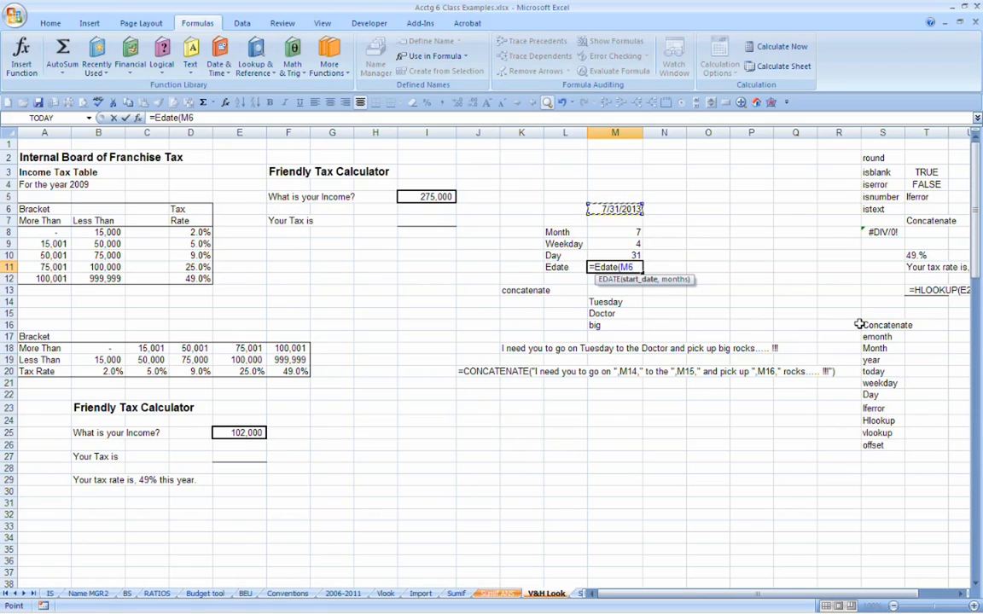
{"action": "type", "text": ","}
{"action": "left_click", "coordinate": [616, 230]}
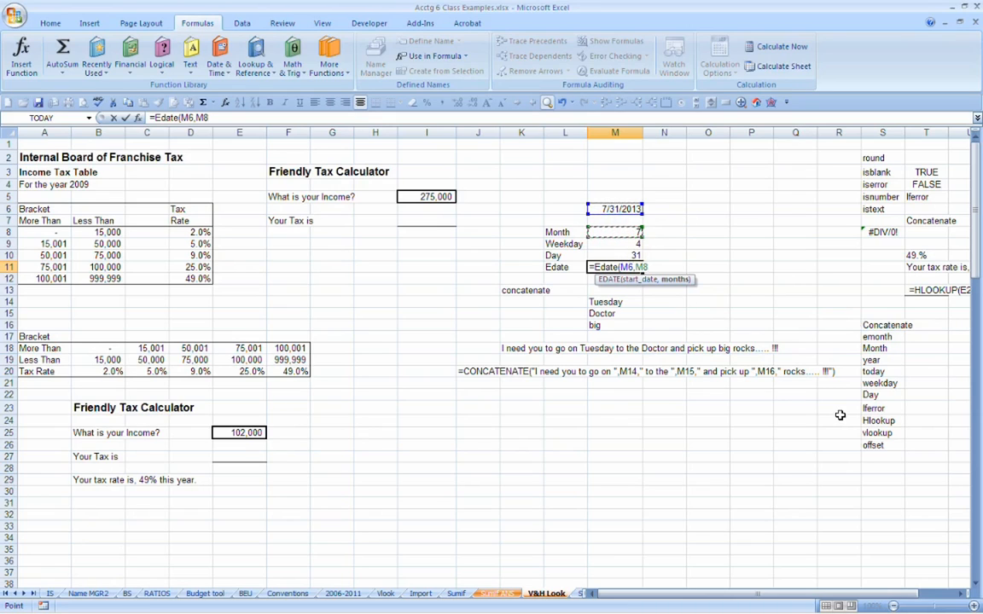
{"action": "left_click", "coordinate": [695, 207]}
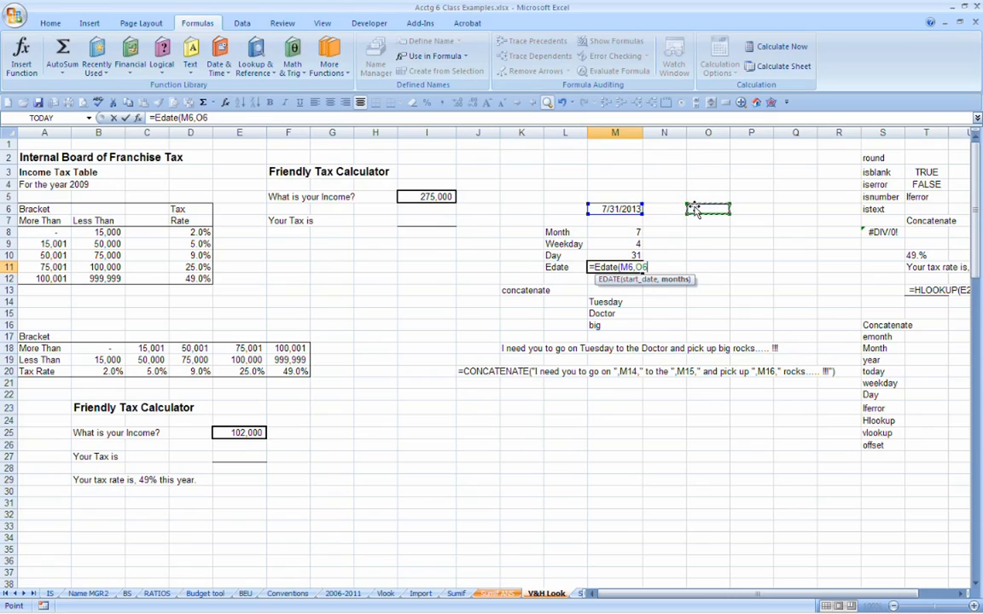
{"action": "type", "text": ")"}
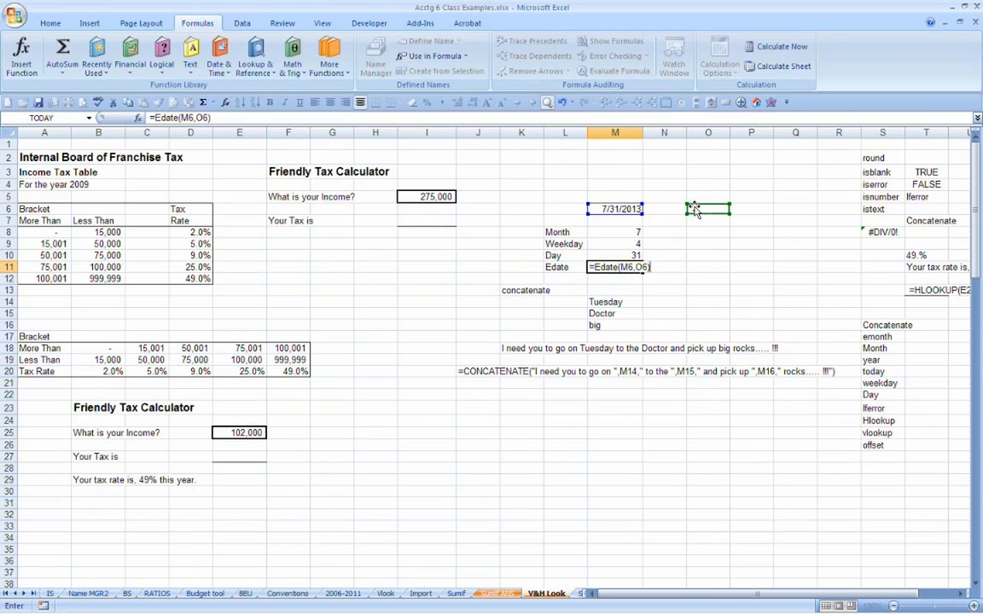
{"action": "key", "text": "ctrl+Return"}
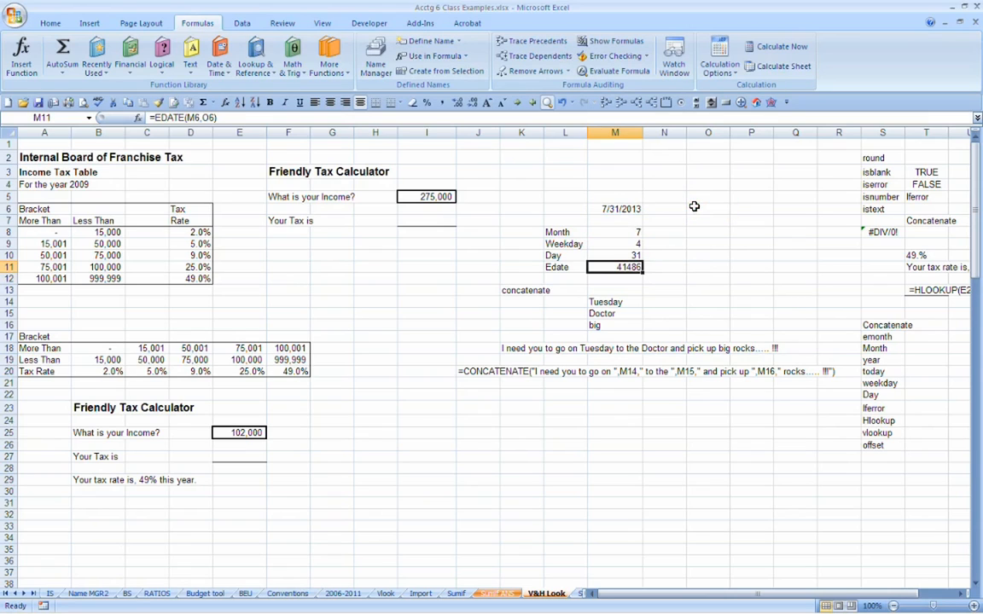
Copy the date format of M6 onto the EDATE result in M11.
{"action": "left_click", "coordinate": [619, 210]}
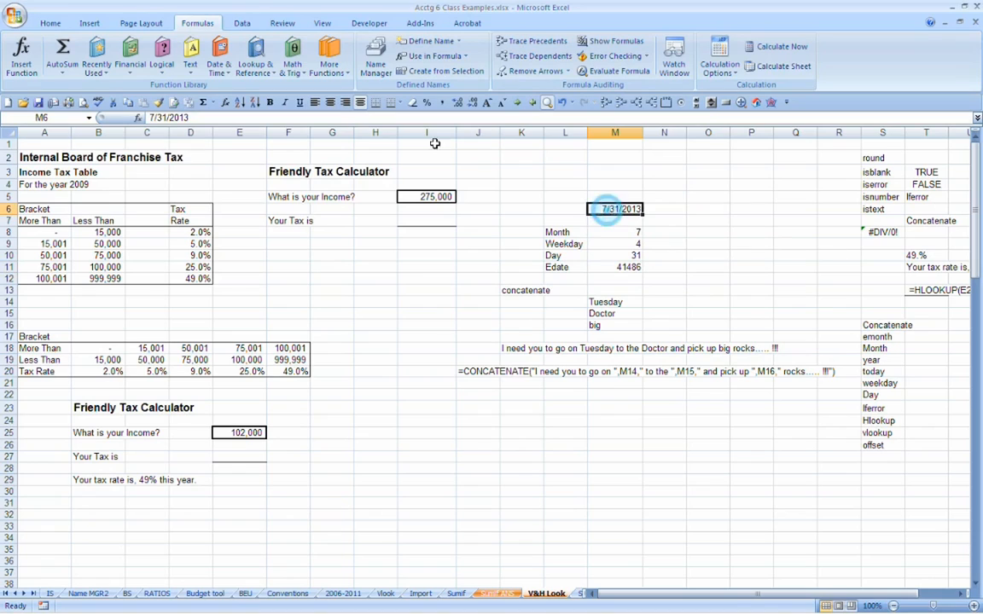
{"action": "left_click", "coordinate": [159, 102]}
{"action": "left_click", "coordinate": [608, 266]}
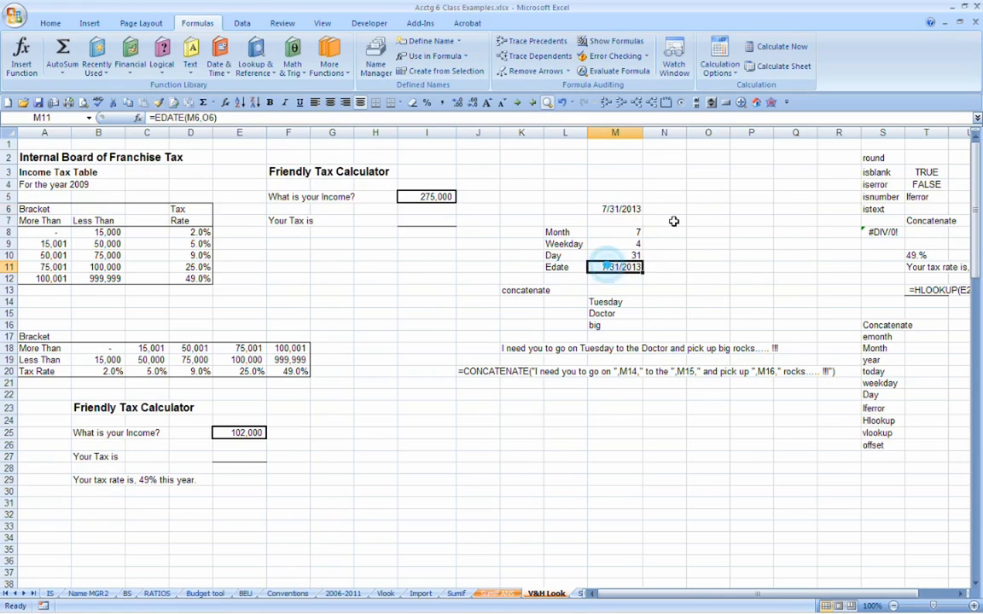
Enter 0 as the number of months in cell O6.
{"action": "left_click", "coordinate": [695, 208]}
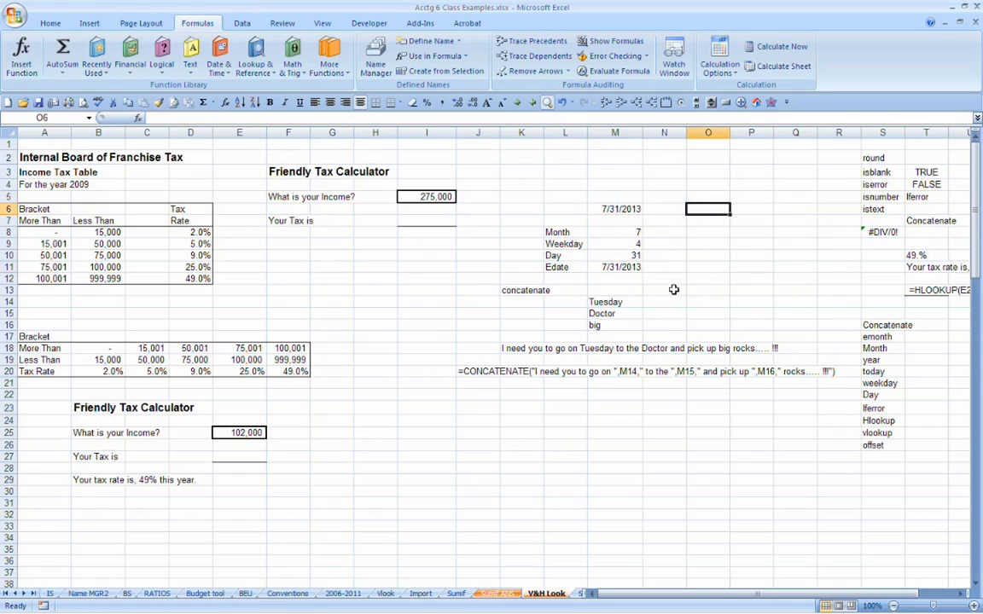
{"action": "left_click", "coordinate": [612, 267]}
{"action": "left_click", "coordinate": [708, 209]}
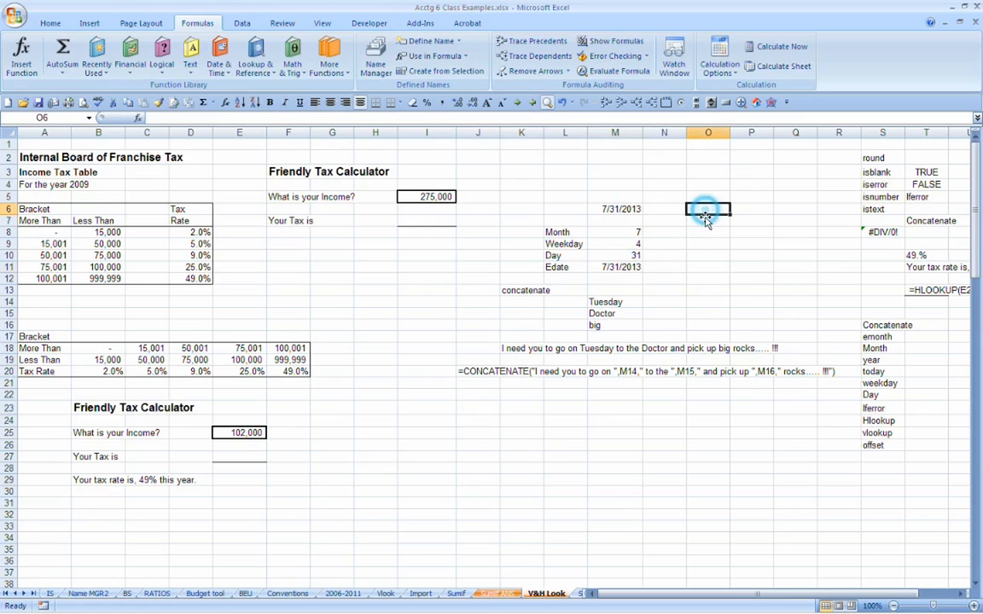
{"action": "type", "text": "0"}
{"action": "key", "text": "Return"}
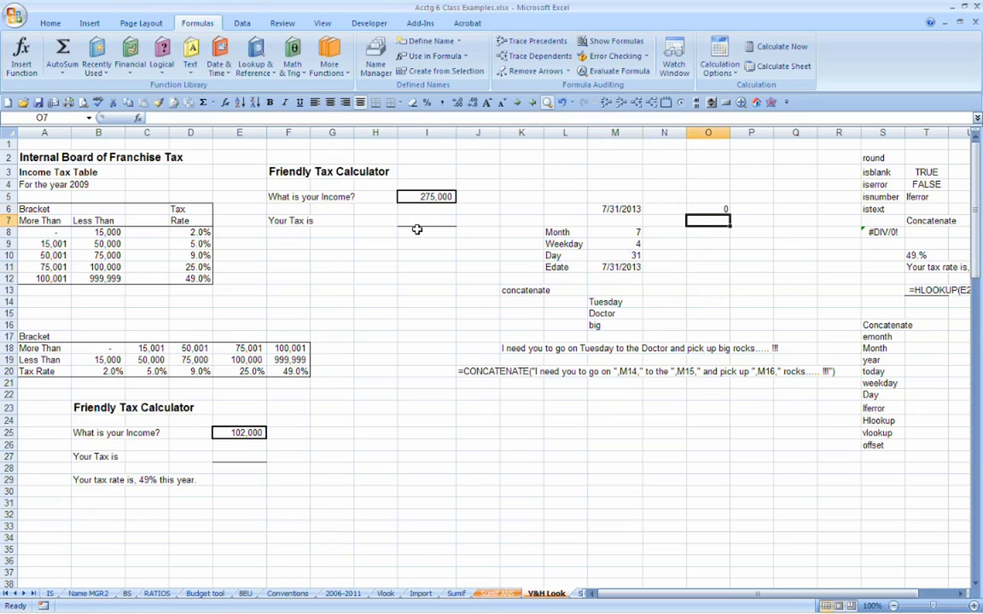
Test the EDATE formula by setting the months in O6 to 1, 2, 3, 4 and 5 in turn.
{"action": "key", "text": "Up"}
{"action": "type", "text": "1"}
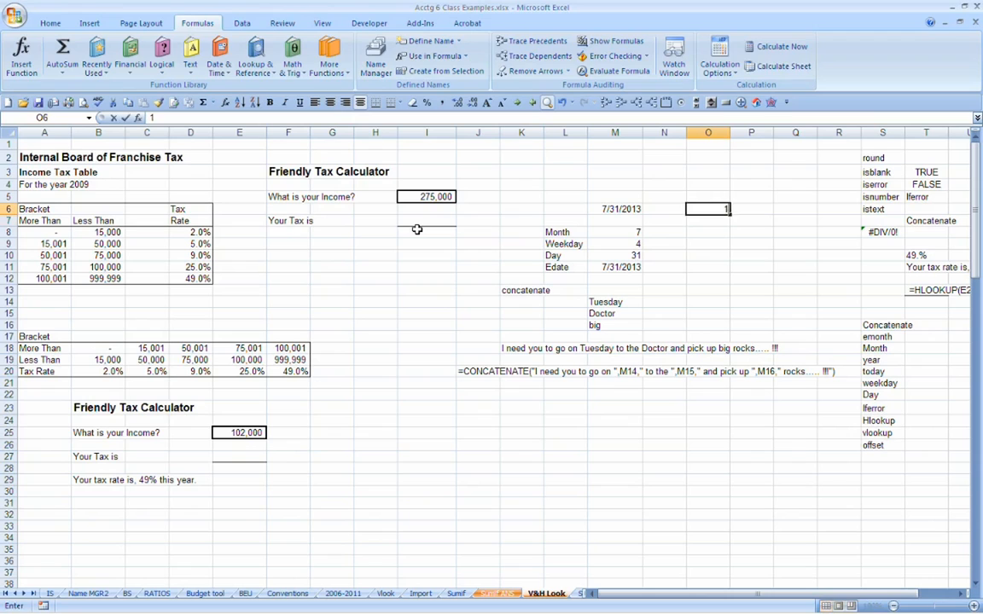
{"action": "key", "text": "Return"}
{"action": "key", "text": "Up"}
{"action": "type", "text": "2"}
{"action": "key", "text": "Return"}
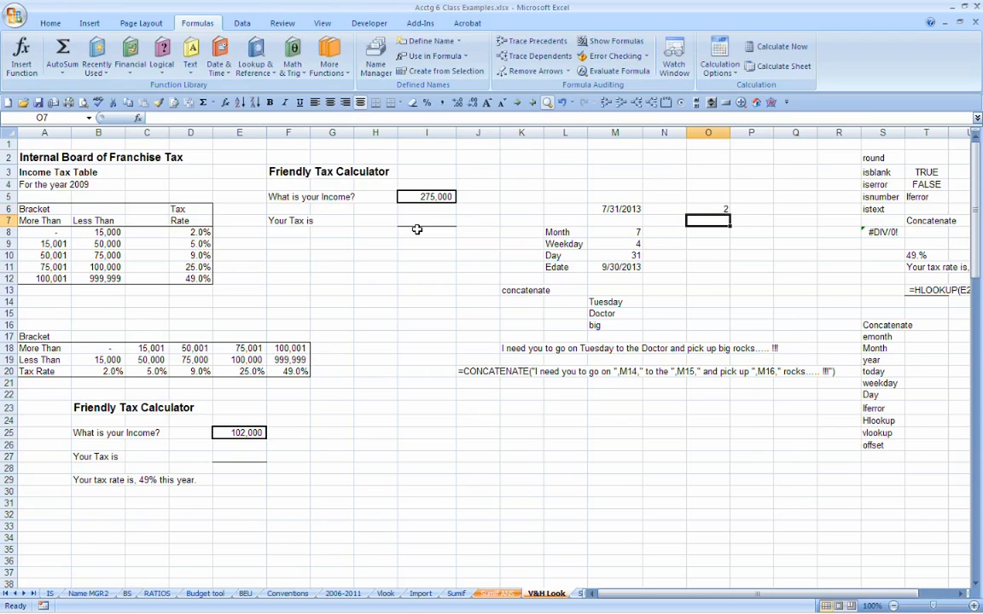
{"action": "key", "text": "Up"}
{"action": "type", "text": "3"}
{"action": "key", "text": "Return"}
{"action": "key", "text": "Up"}
{"action": "type", "text": "4"}
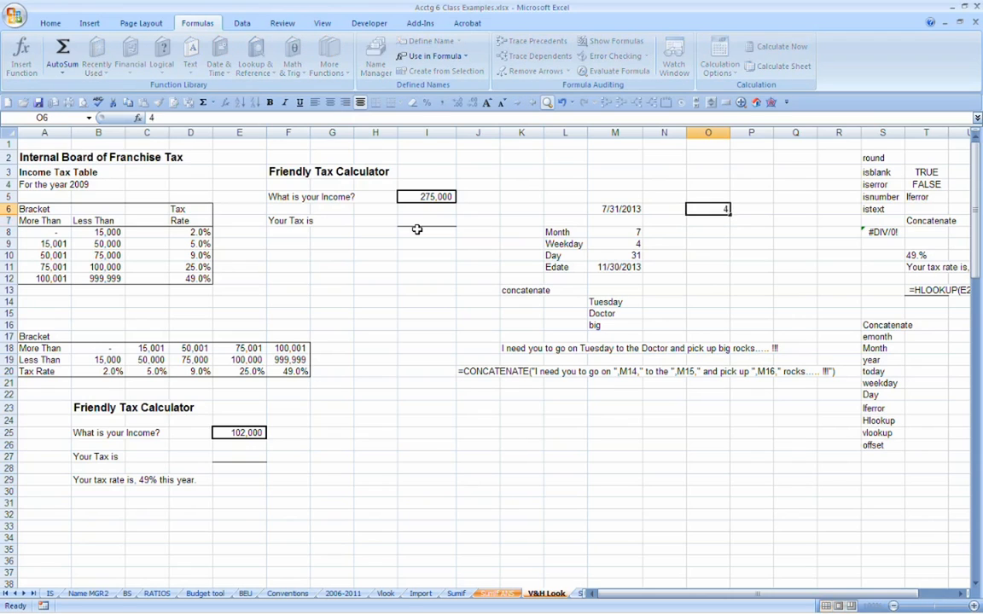
{"action": "key", "text": "Return"}
{"action": "key", "text": "Up"}
{"action": "type", "text": "5"}
{"action": "key", "text": "Return"}
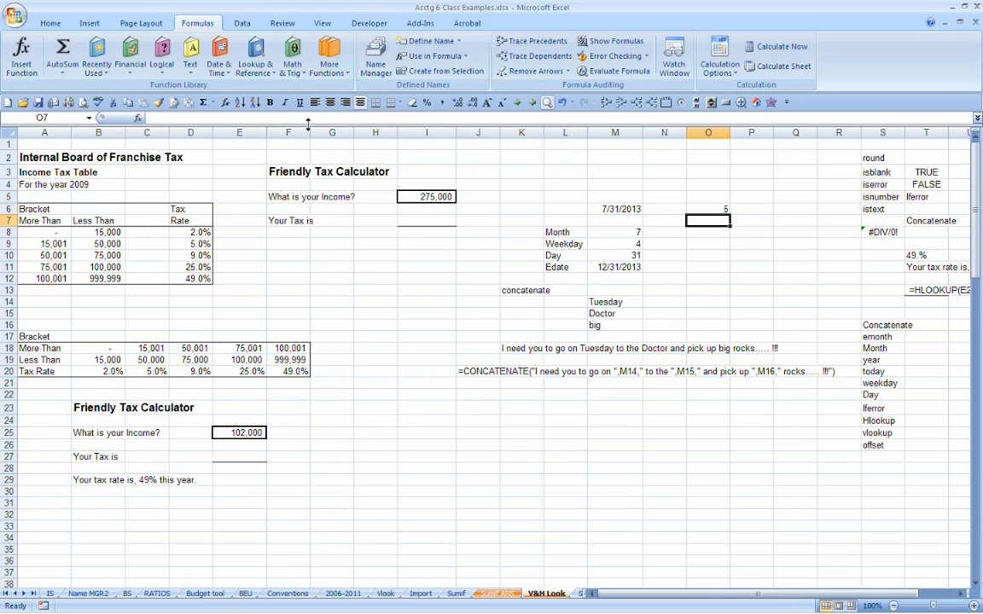
Set the months in O6 to 7 and select the EDATE formula in M11.
{"action": "key", "text": "Up"}
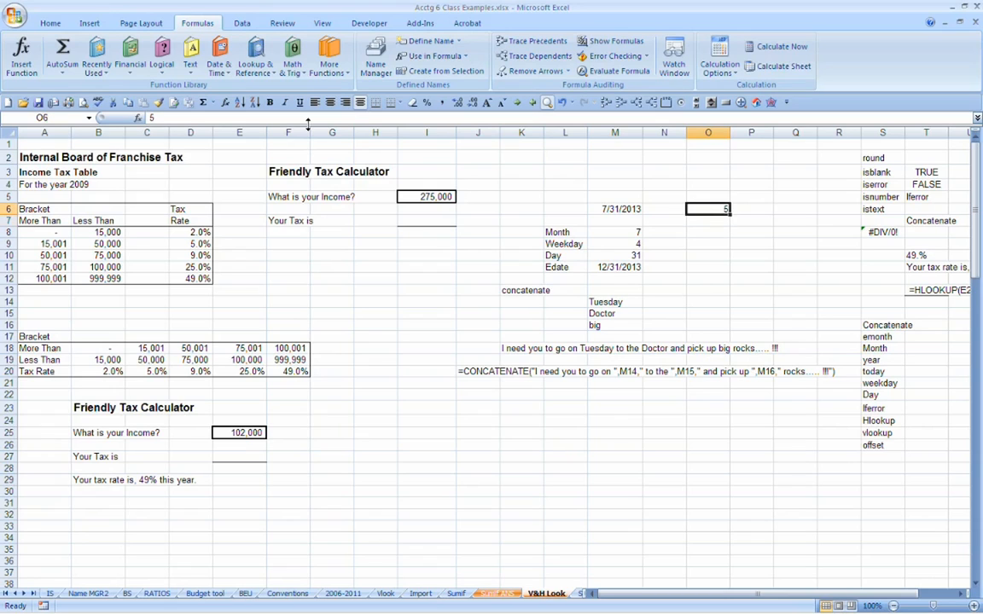
{"action": "type", "text": "7"}
{"action": "key", "text": "Return"}
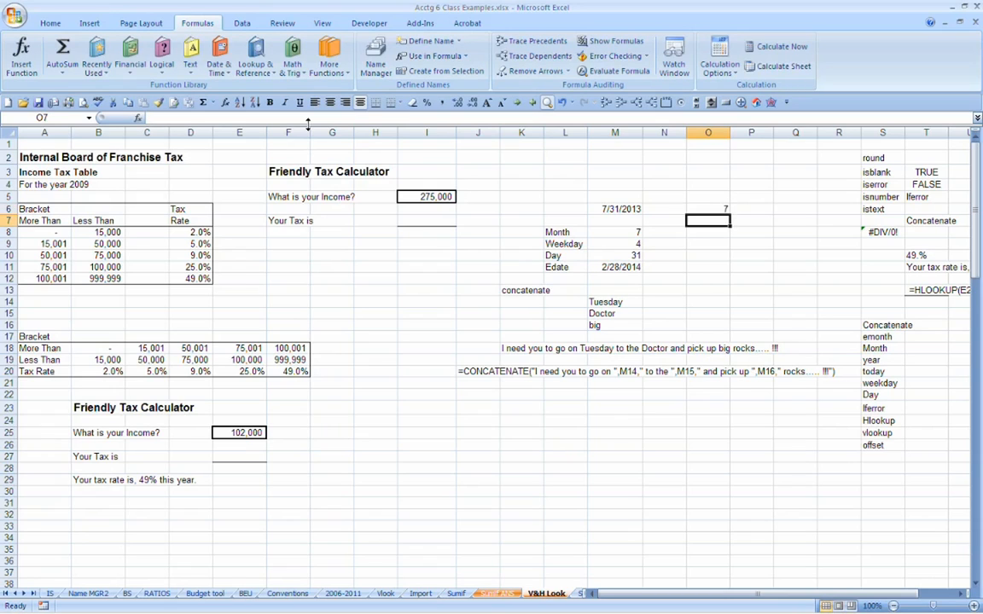
{"action": "key", "text": "Down"}
{"action": "key", "text": "Down"}
{"action": "key", "text": "Down"}
{"action": "key", "text": "Down"}
{"action": "key", "text": "Left"}
{"action": "key", "text": "Left"}
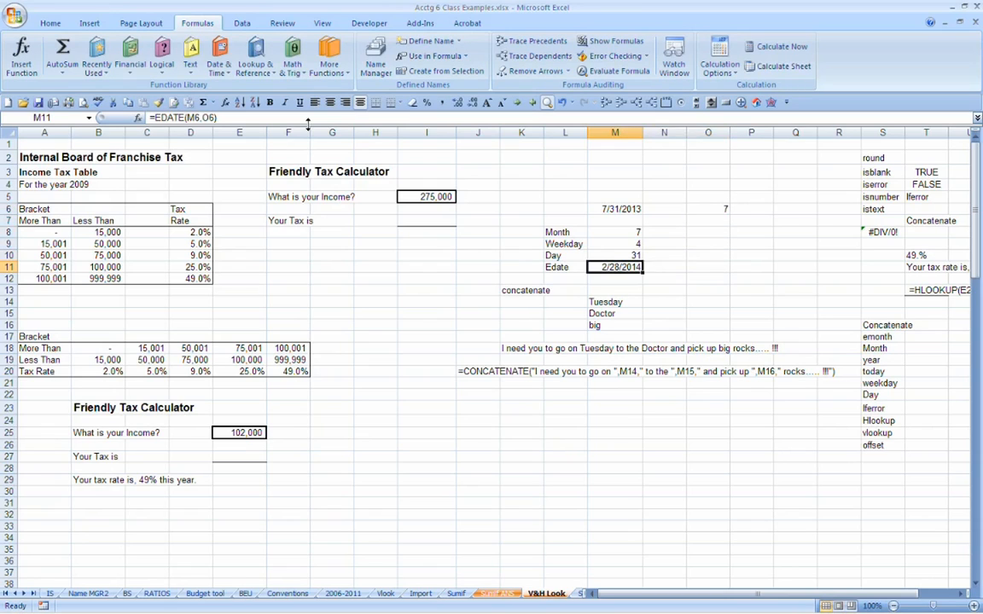
Test negative month offsets of -7 and -5 in cell O6.
{"action": "key", "text": "Up"}
{"action": "key", "text": "Right"}
{"action": "key", "text": "Right"}
{"action": "key", "text": "Up"}
{"action": "key", "text": "Up"}
{"action": "key", "text": "Up"}
{"action": "key", "text": "Up"}
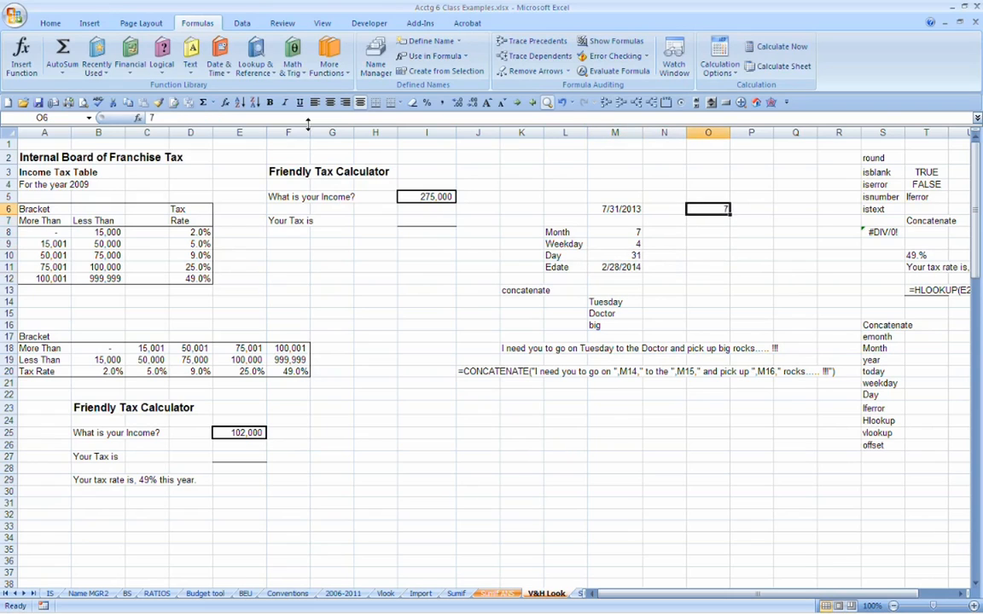
{"action": "type", "text": "-7"}
{"action": "key", "text": "Return"}
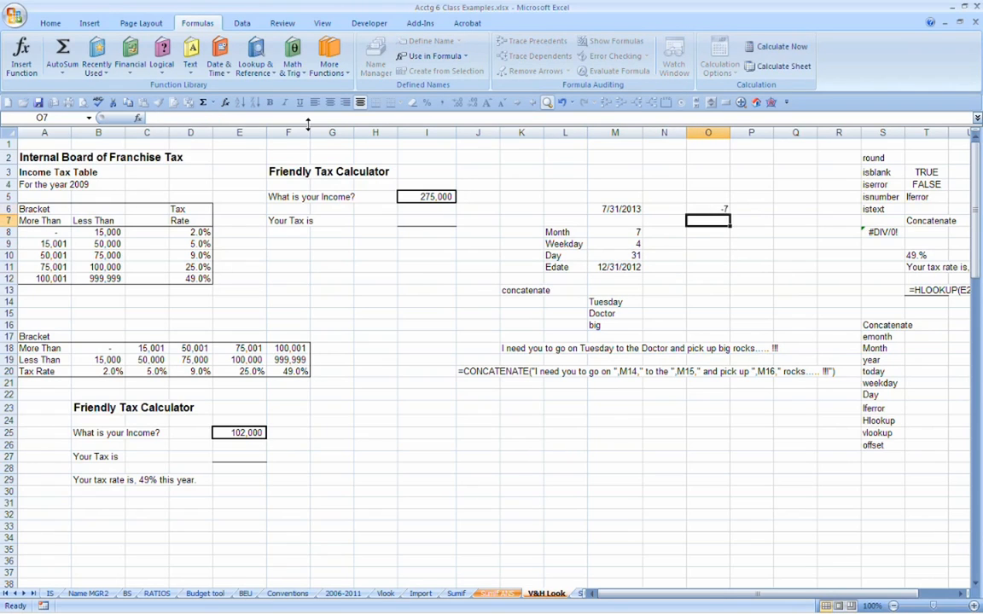
{"action": "key", "text": "Up"}
{"action": "type", "text": "-5"}
{"action": "key", "text": "Return"}
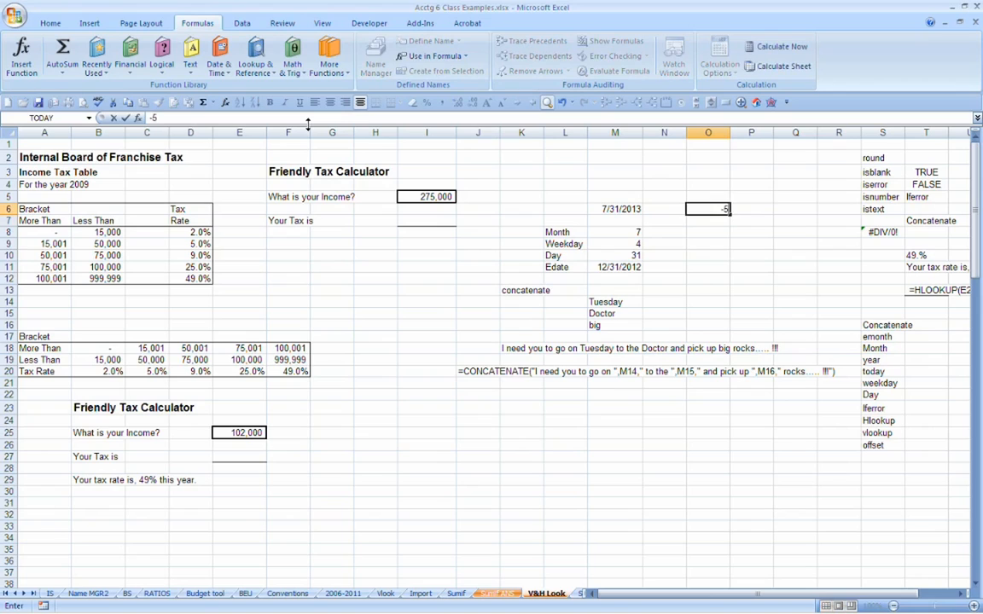
{"action": "type", "text": "-"}
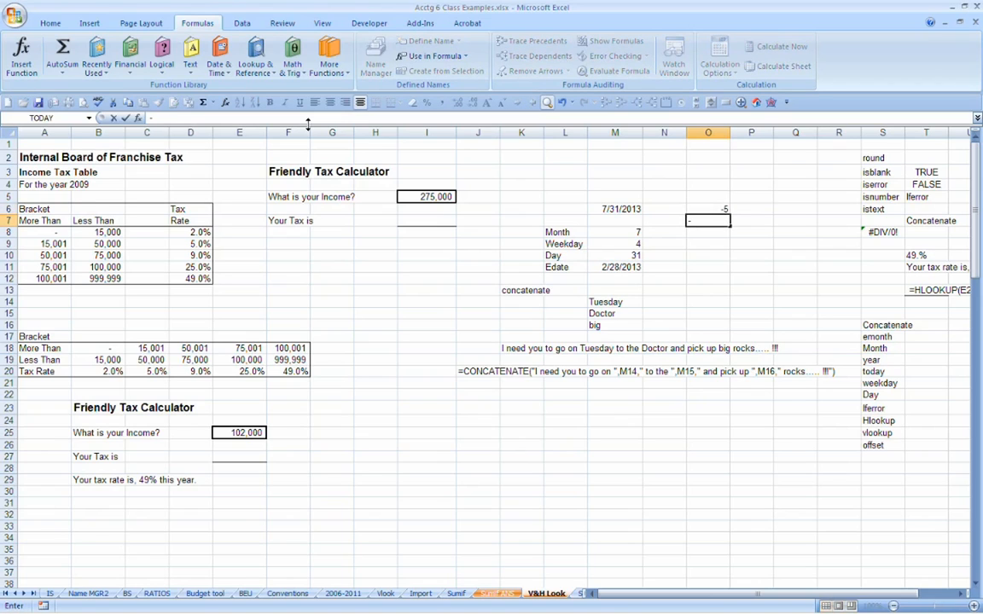
{"action": "key", "text": "Escape"}
Test larger negative month offsets of -125 and -540 in cell O6.
{"action": "key", "text": "Up"}
{"action": "type", "text": "-1"}
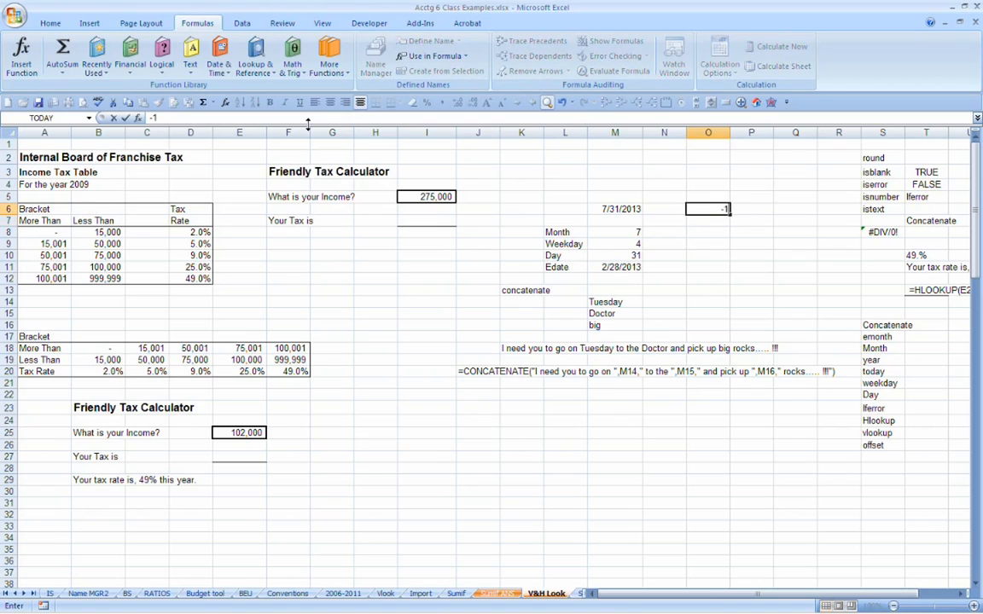
{"action": "type", "text": "25"}
{"action": "key", "text": "Return"}
{"action": "key", "text": "Up"}
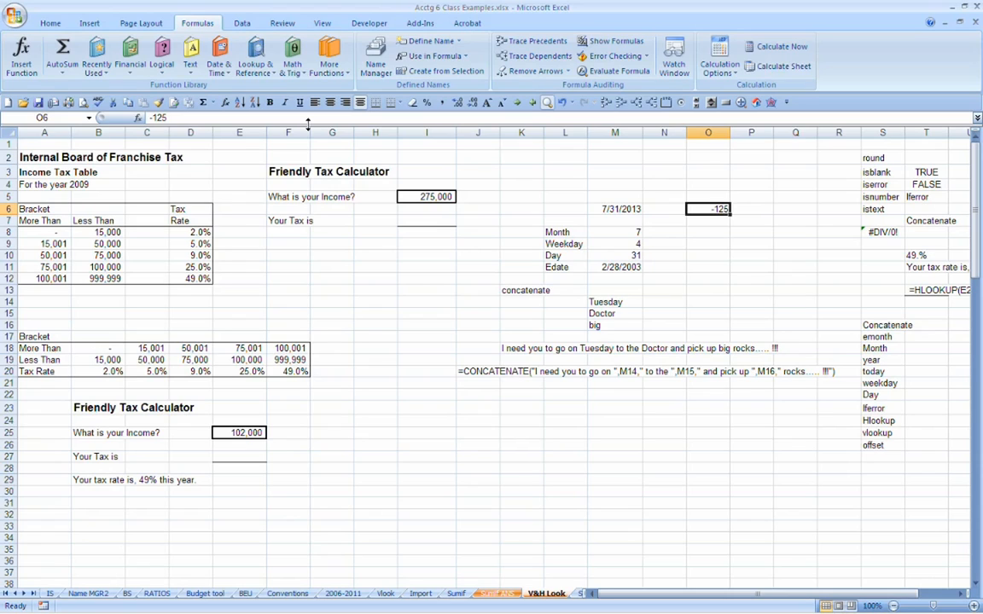
{"action": "type", "text": "-"}
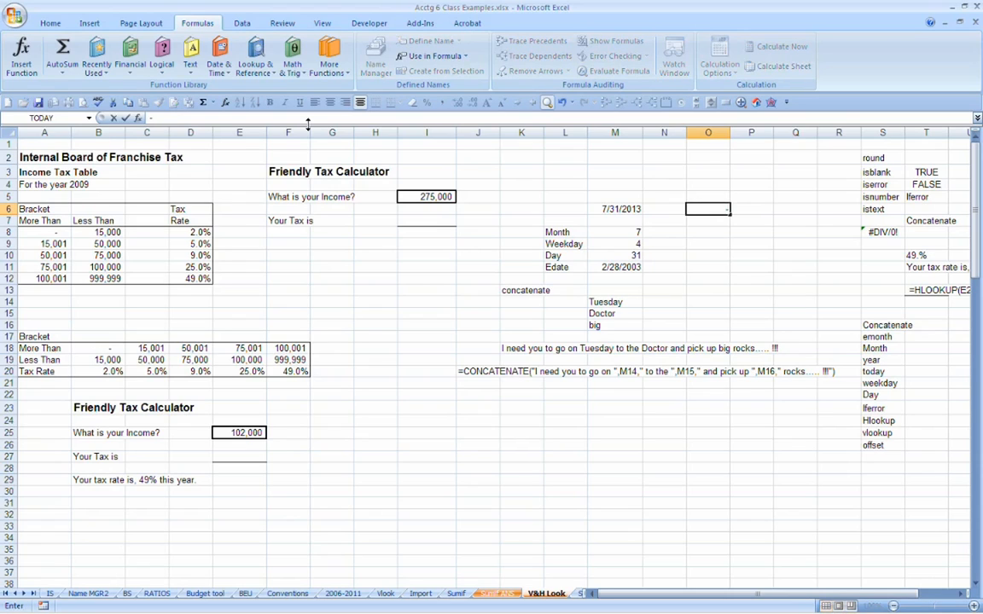
{"action": "type", "text": "540"}
{"action": "key", "text": "Return"}
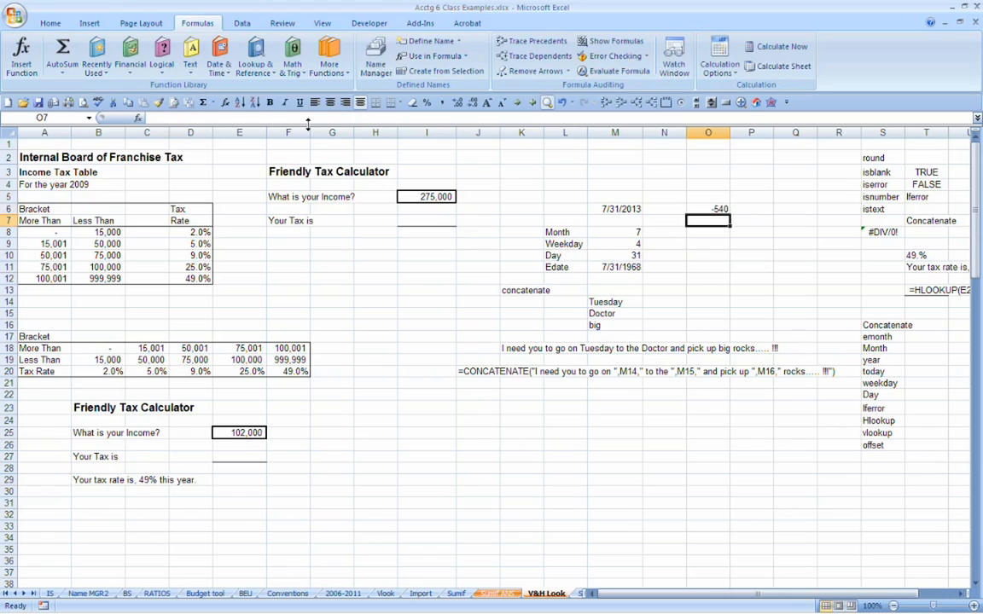
Set the number of months in O6 to 1.
{"action": "key", "text": "Up"}
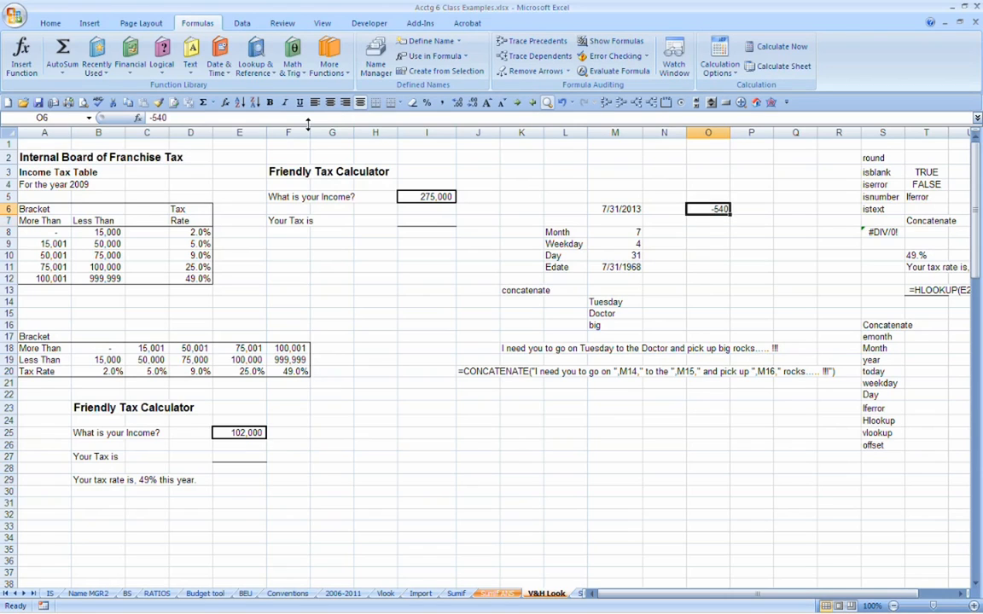
{"action": "type", "text": "1"}
{"action": "key", "text": "Return"}
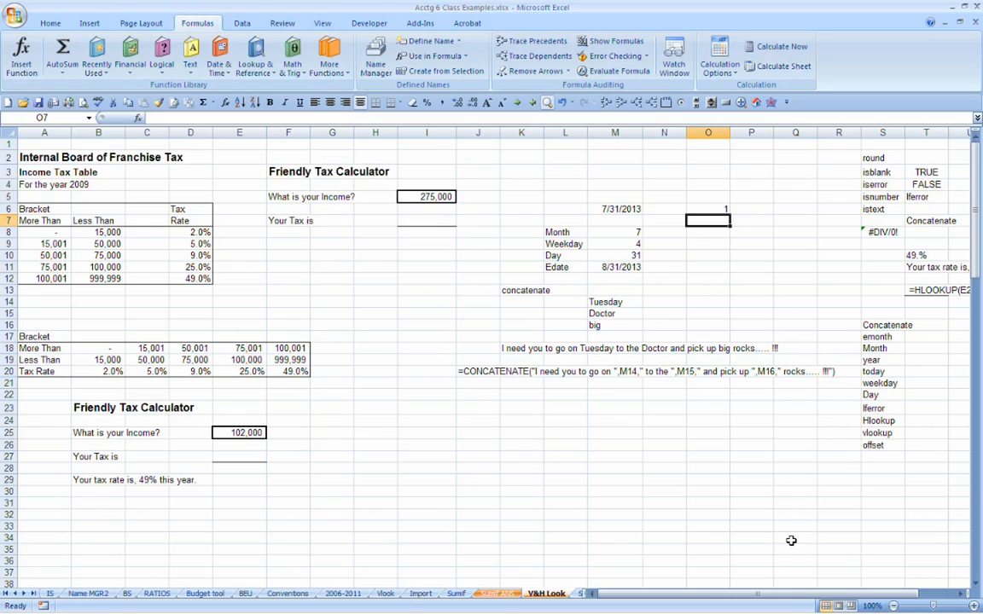
Examine the income tax table row by row, comparing each bracket's More Than and Less Than limits with its tax rate.
{"action": "left_click", "coordinate": [37, 156]}
{"action": "left_click_drag", "start_coordinate": [38, 156], "coordinate": [427, 480]}
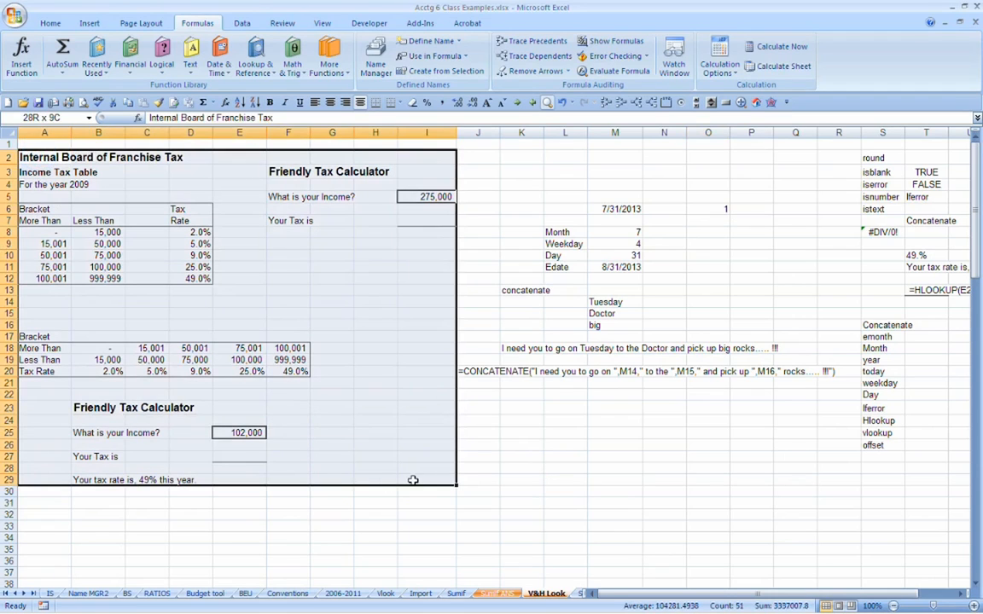
{"action": "left_click", "coordinate": [190, 266]}
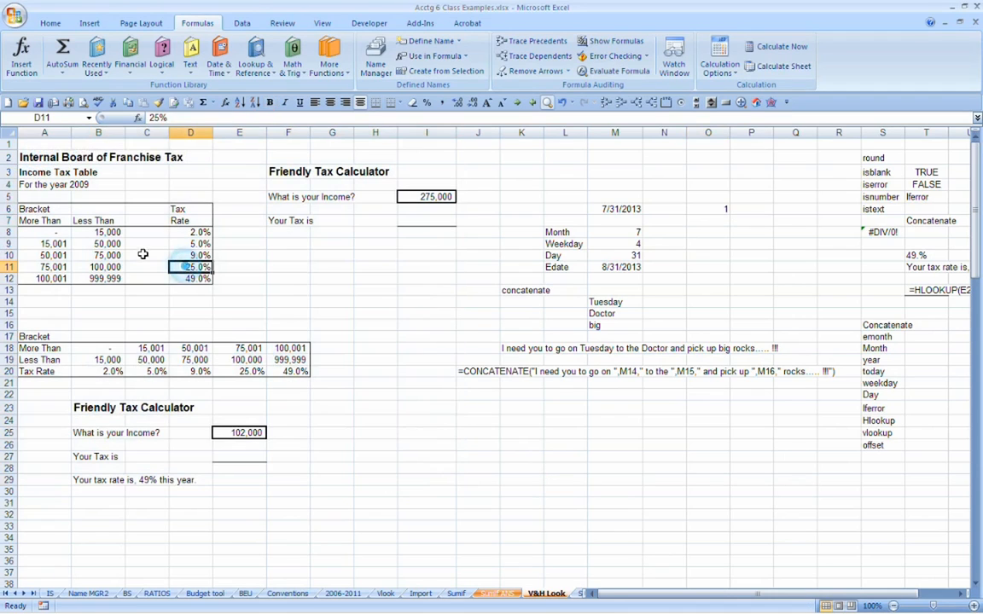
{"action": "left_click", "coordinate": [34, 157]}
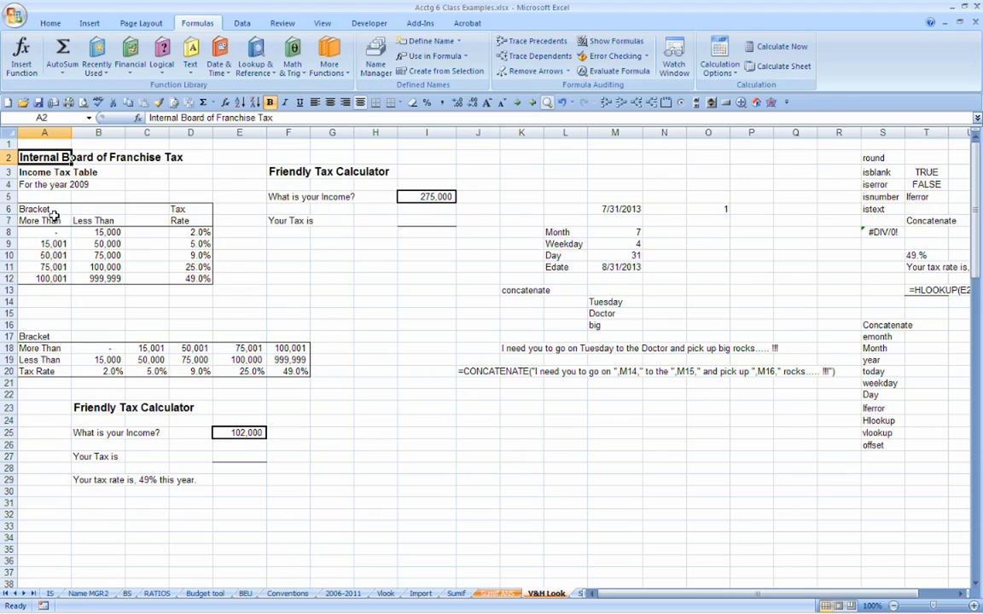
{"action": "left_click_drag", "start_coordinate": [41, 233], "coordinate": [50, 278]}
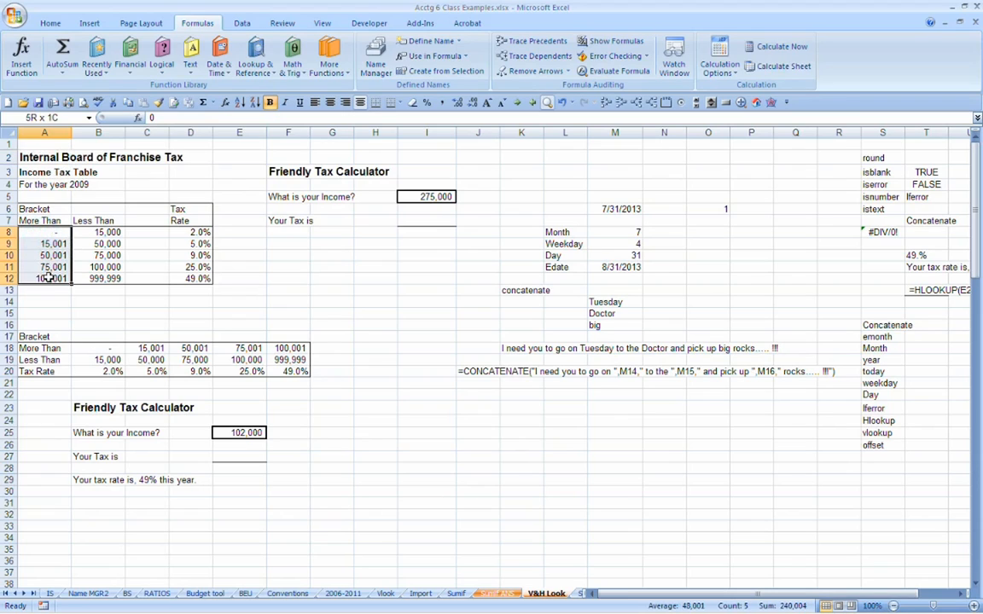
{"action": "left_click", "coordinate": [47, 232]}
{"action": "left_click", "coordinate": [91, 232]}
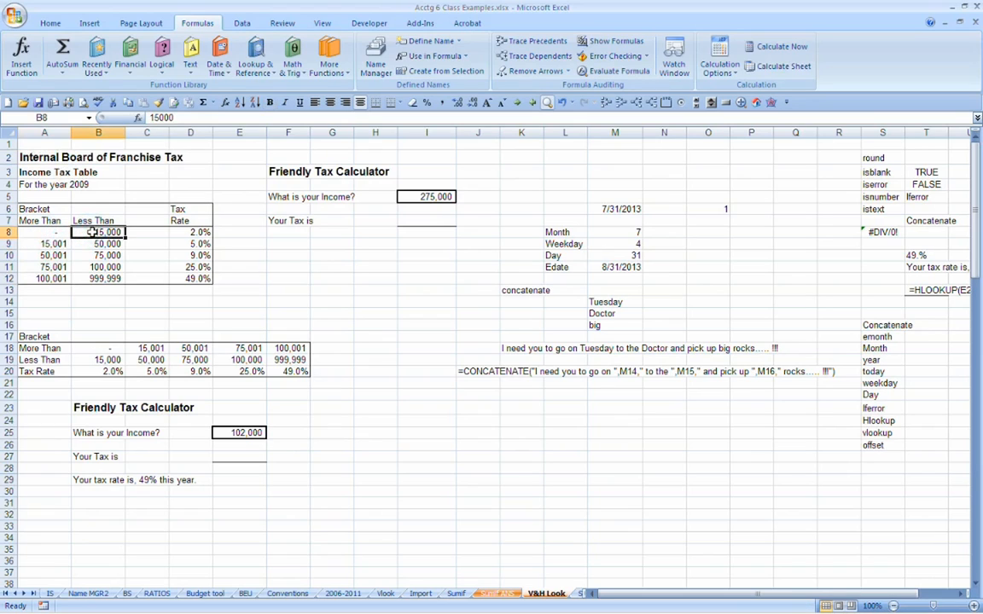
{"action": "left_click", "coordinate": [191, 232]}
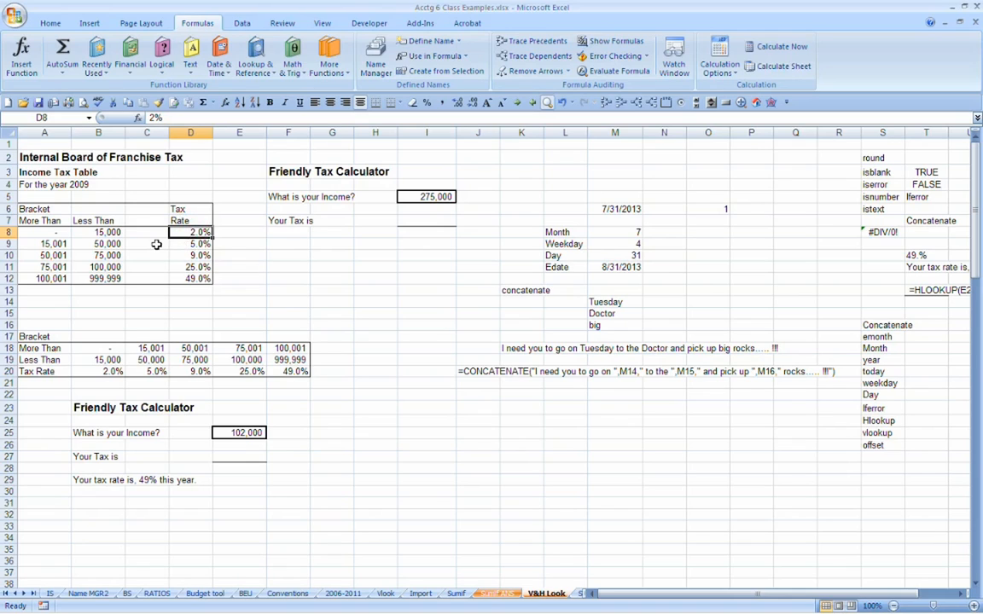
{"action": "left_click", "coordinate": [61, 244]}
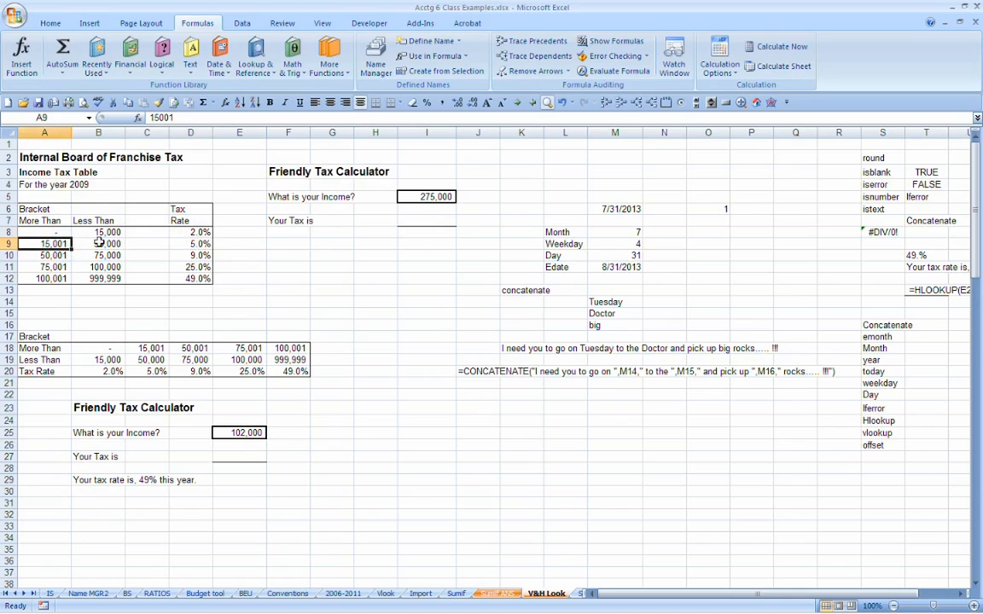
{"action": "left_click", "coordinate": [97, 244]}
{"action": "left_click", "coordinate": [182, 244]}
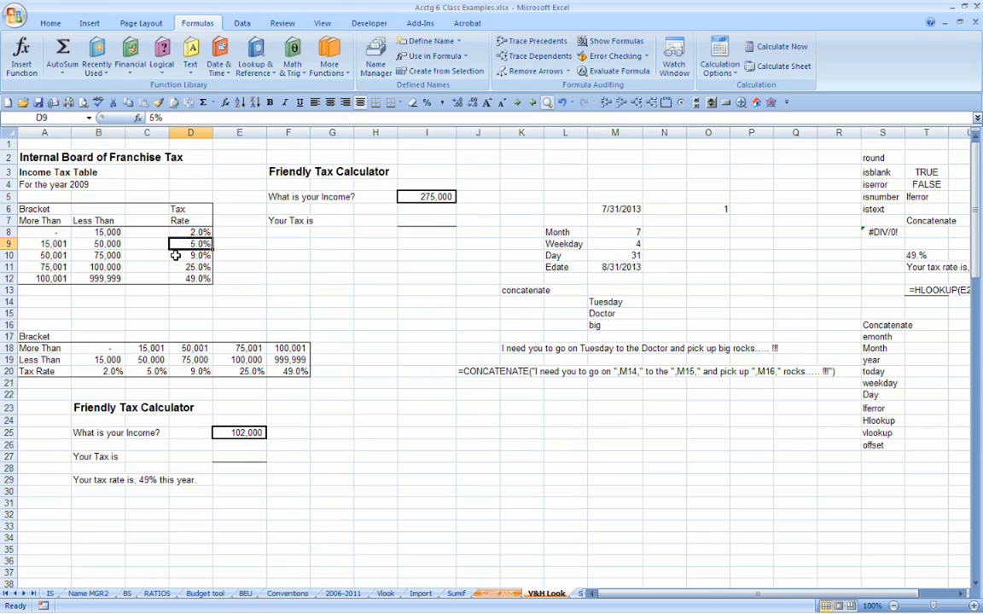
{"action": "left_click", "coordinate": [61, 255]}
{"action": "left_click", "coordinate": [98, 255]}
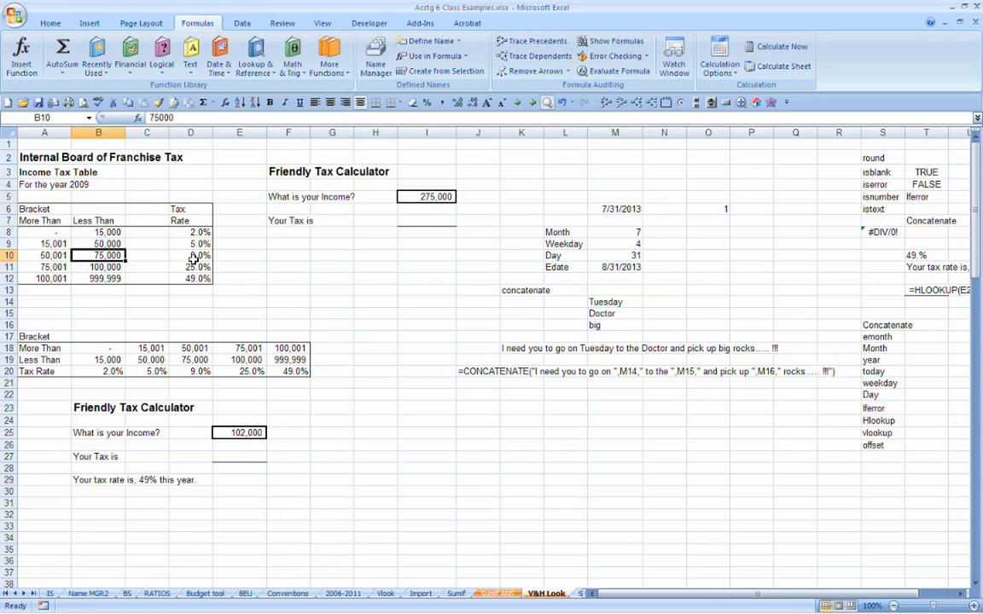
{"action": "left_click", "coordinate": [195, 257]}
{"action": "left_click", "coordinate": [47, 266]}
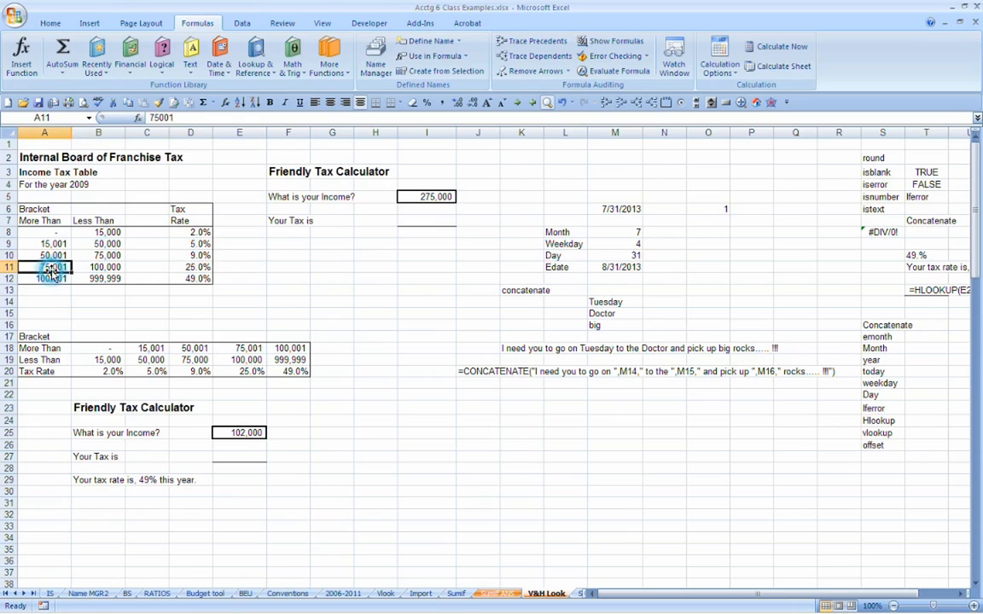
{"action": "left_click", "coordinate": [108, 268]}
{"action": "left_click", "coordinate": [194, 267]}
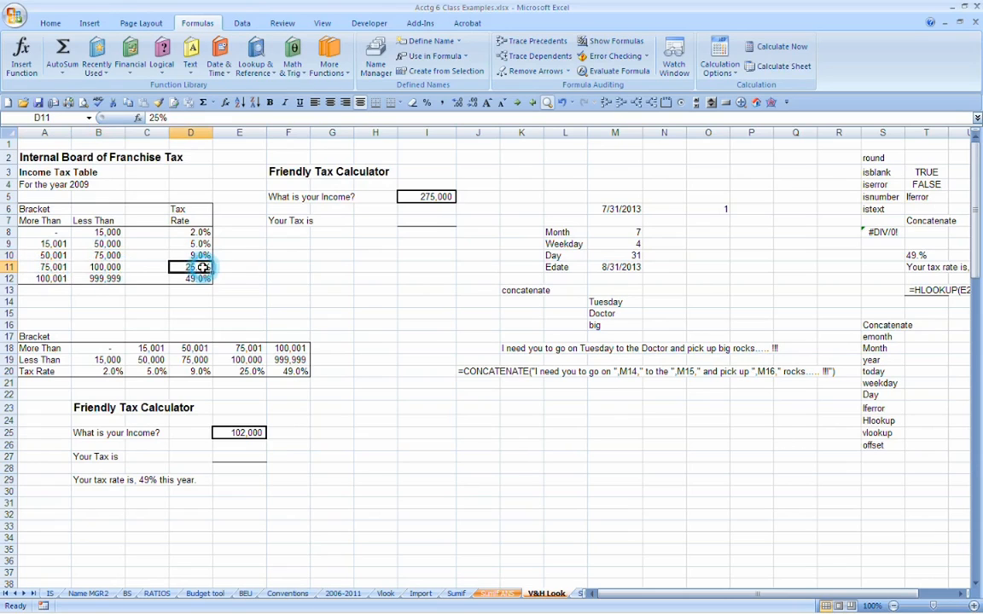
{"action": "left_click", "coordinate": [31, 277]}
{"action": "left_click", "coordinate": [104, 278]}
{"action": "left_click", "coordinate": [191, 278]}
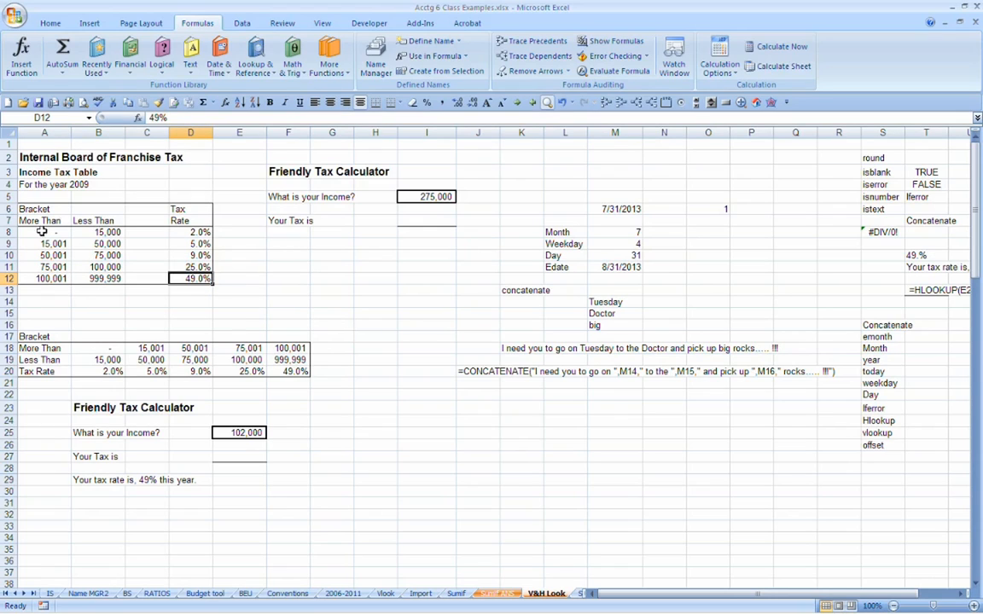
Examine the upper Friendly Tax Calculator's income and tax cells against the More Than brackets and rates in the tax table.
{"action": "left_click", "coordinate": [418, 220]}
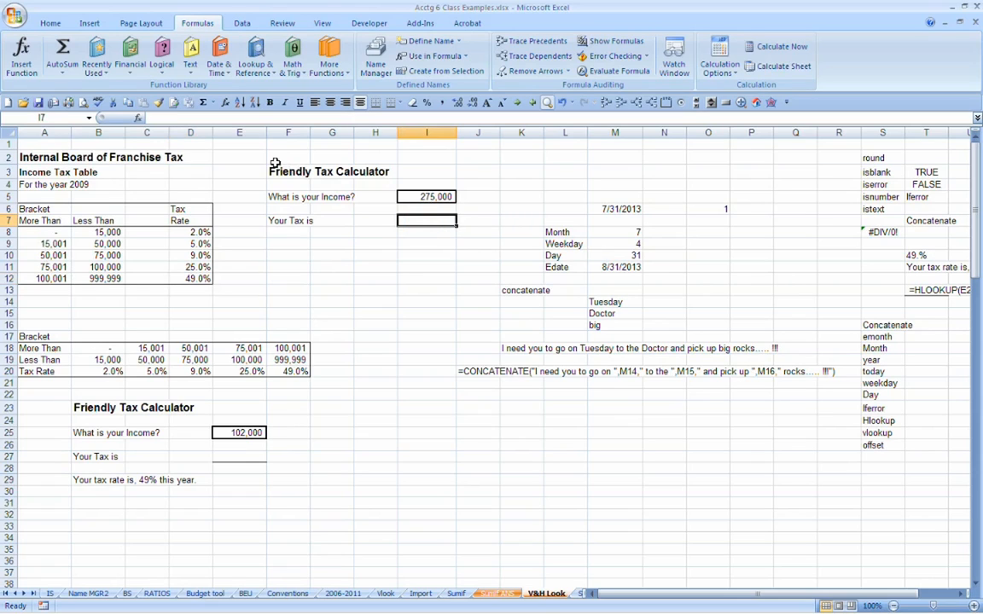
{"action": "left_click_drag", "start_coordinate": [269, 152], "coordinate": [418, 256]}
{"action": "left_click", "coordinate": [413, 220]}
{"action": "left_click_drag", "start_coordinate": [52, 233], "coordinate": [99, 279]}
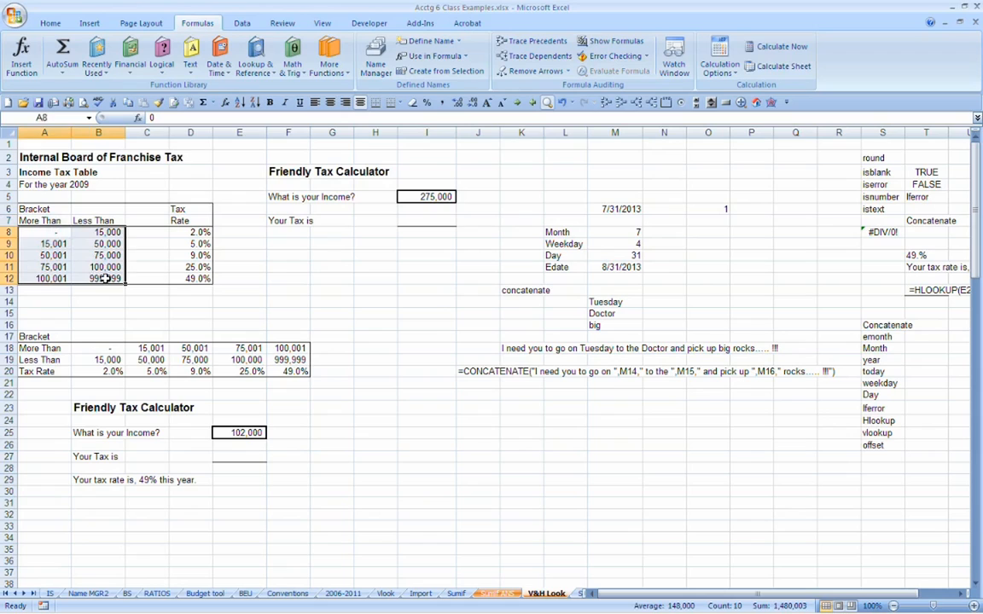
{"action": "left_click", "coordinate": [99, 279]}
{"action": "left_click", "coordinate": [40, 221]}
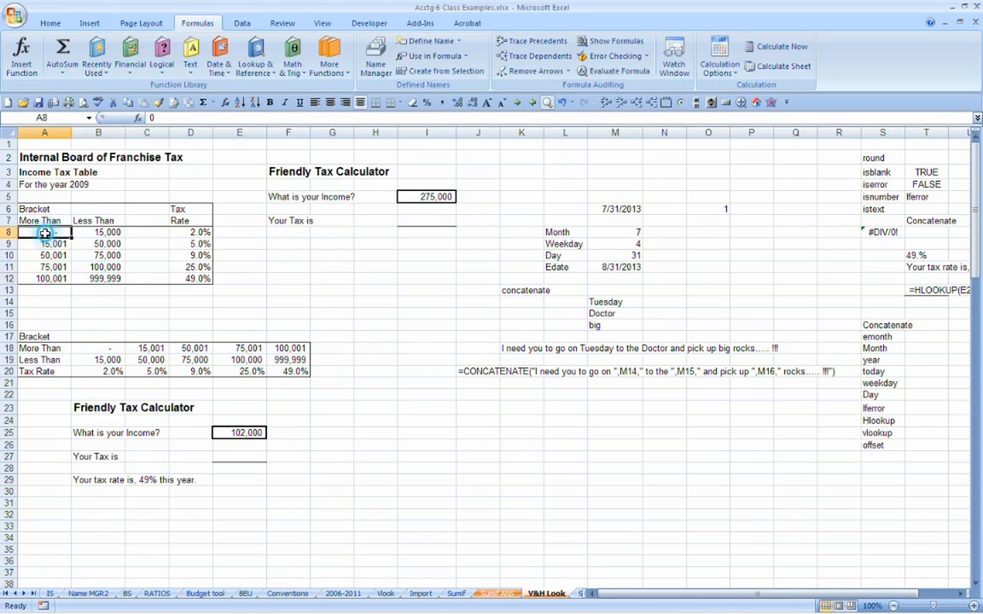
{"action": "left_click_drag", "start_coordinate": [44, 232], "coordinate": [44, 278]}
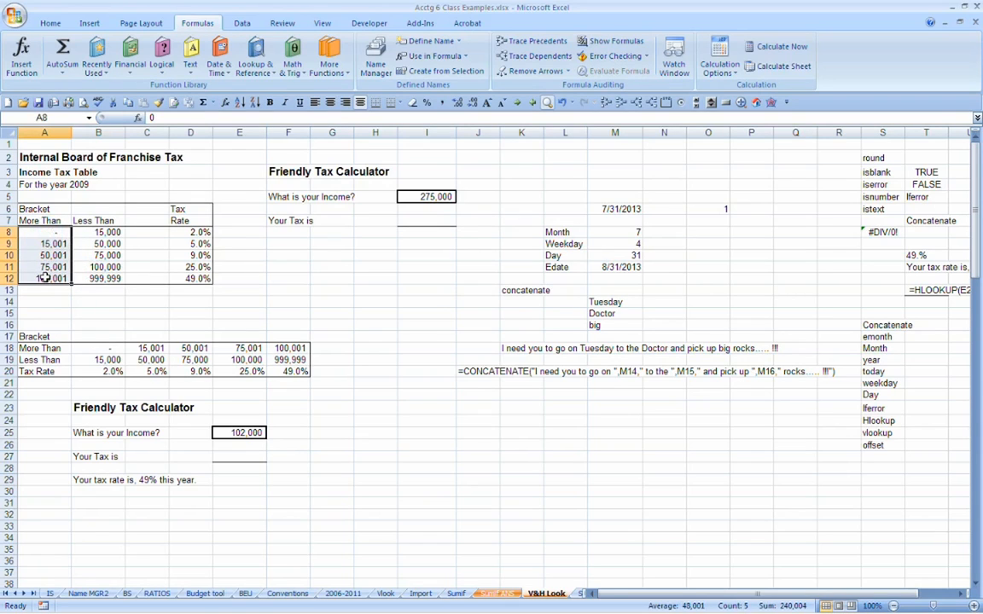
{"action": "left_click", "coordinate": [44, 254]}
{"action": "left_click", "coordinate": [425, 198]}
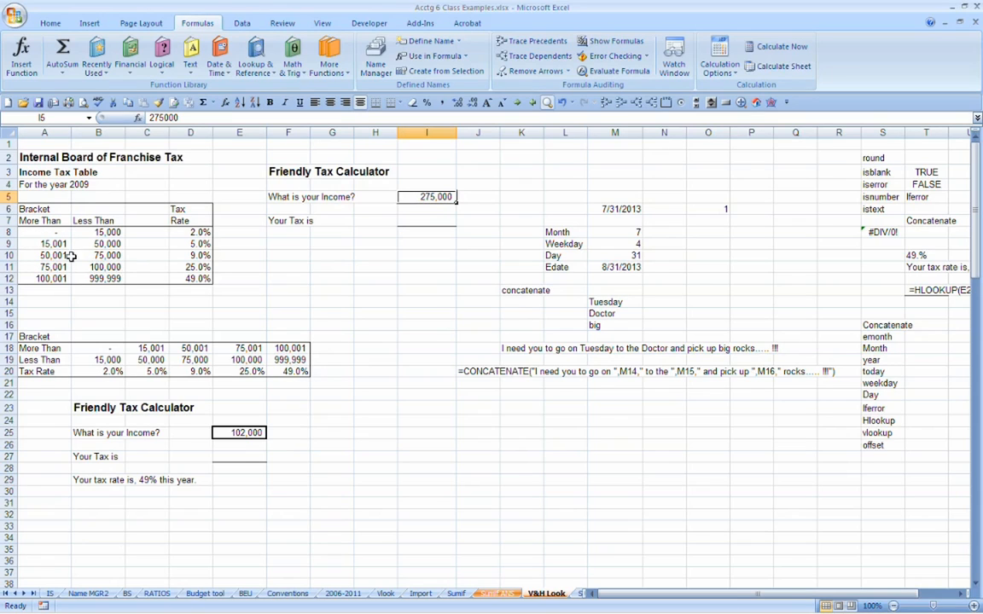
{"action": "left_click", "coordinate": [189, 244]}
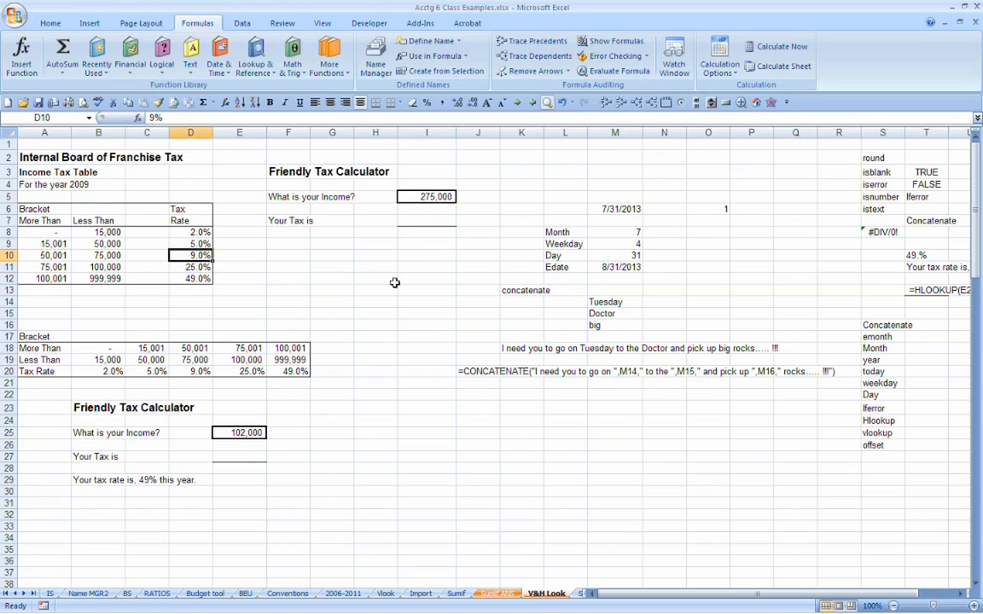
Search the function library for vlookup and insert the VLOOKUP function in the upper calculator's tax cell I7.
{"action": "left_click", "coordinate": [439, 220]}
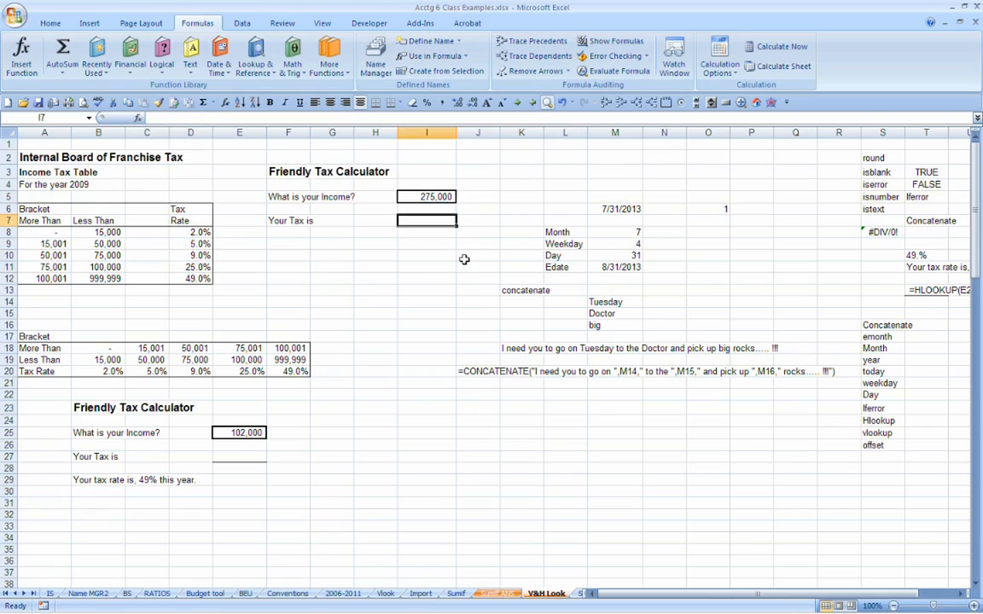
{"action": "left_click", "coordinate": [21, 57]}
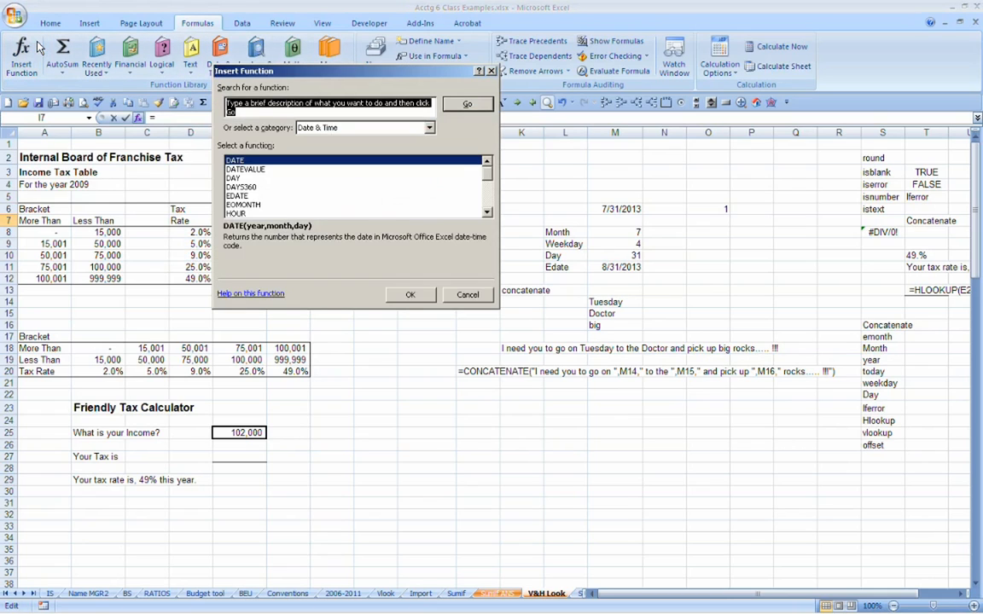
{"action": "type", "text": "vlookup"}
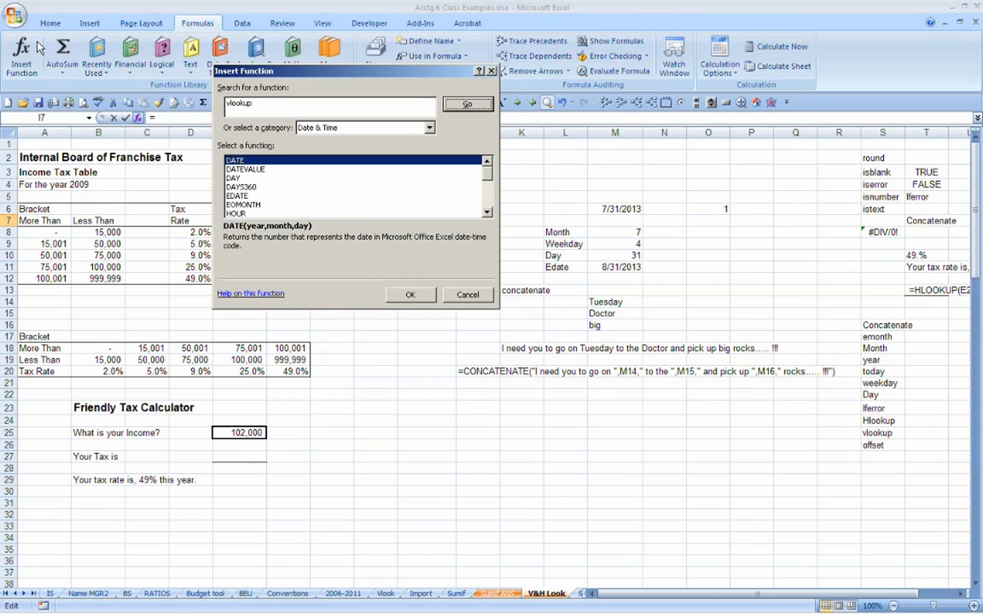
{"action": "key", "text": "Return"}
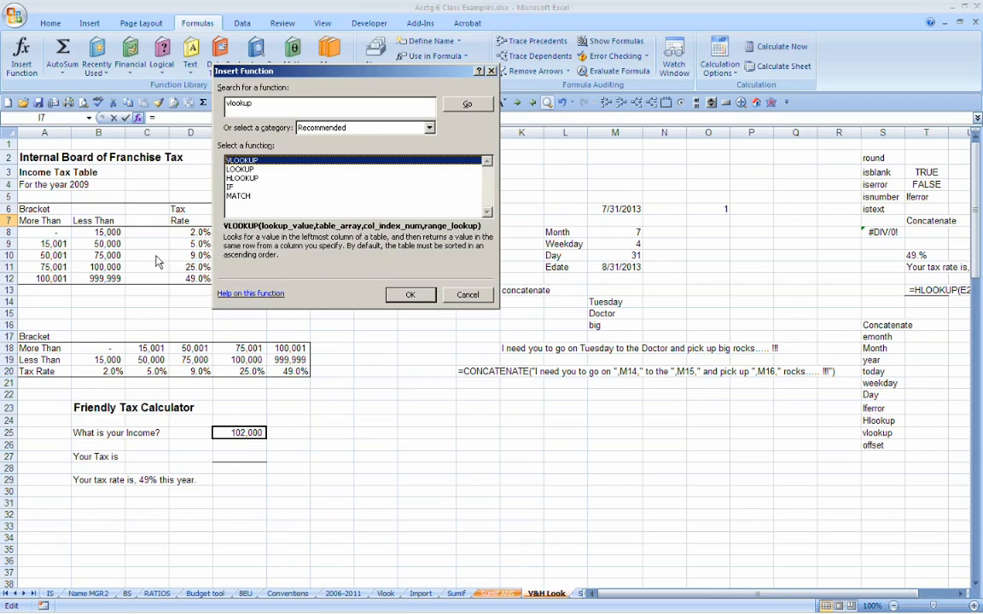
{"action": "left_click", "coordinate": [408, 295]}
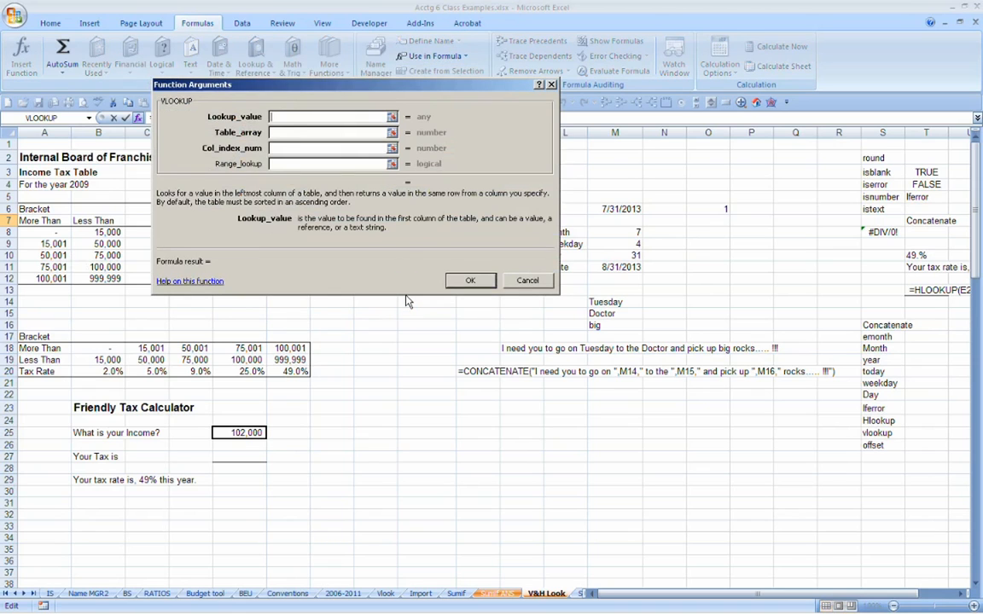
Set the VLOOKUP lookup value to income cell I5 and the table array to A8:D12.
{"action": "left_click_drag", "start_coordinate": [395, 85], "coordinate": [431, 321]}
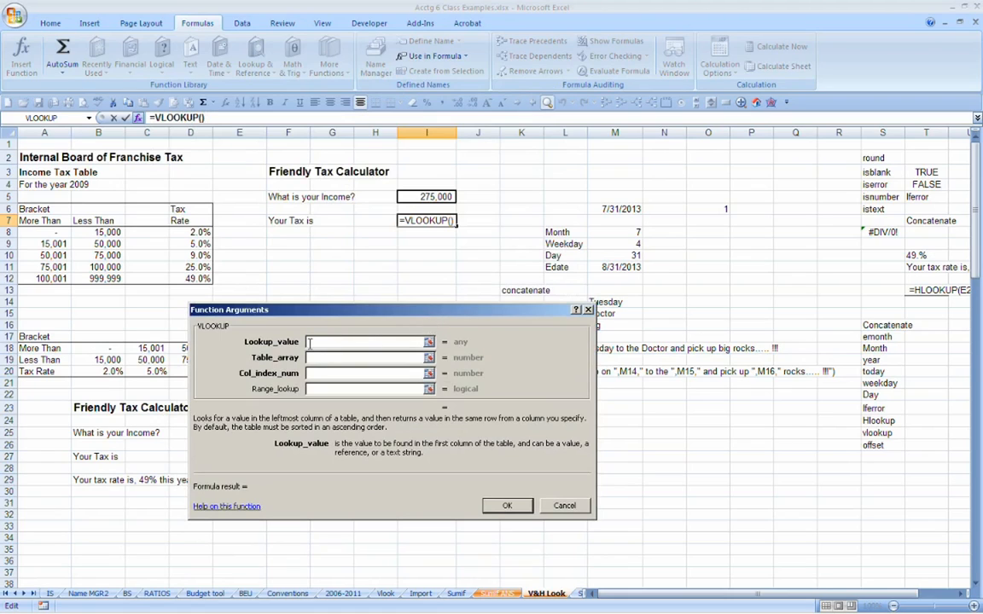
{"action": "left_click", "coordinate": [415, 196]}
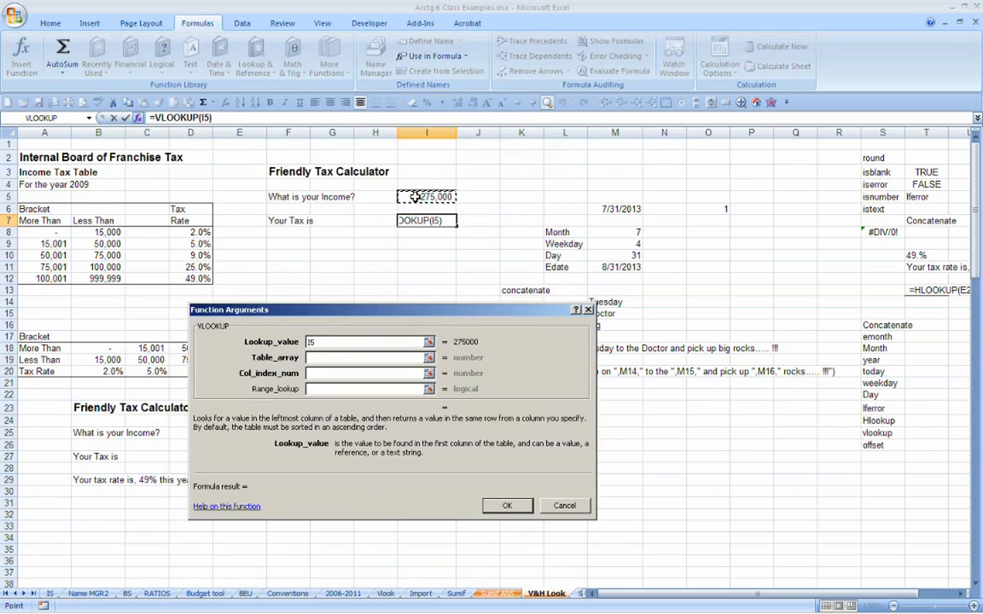
{"action": "left_click", "coordinate": [324, 358]}
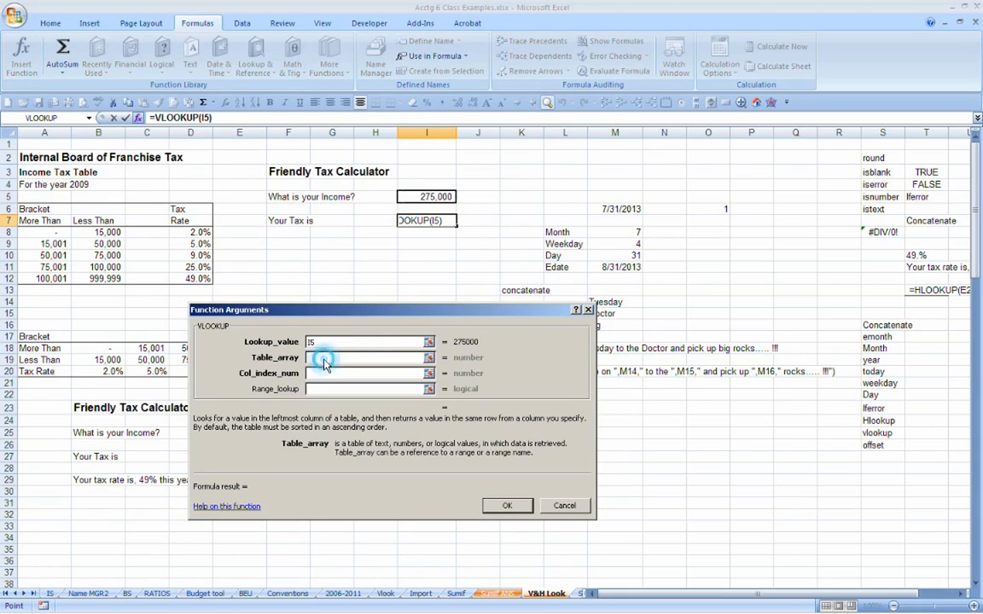
{"action": "left_click", "coordinate": [55, 232]}
{"action": "left_click_drag", "start_coordinate": [55, 232], "coordinate": [202, 278]}
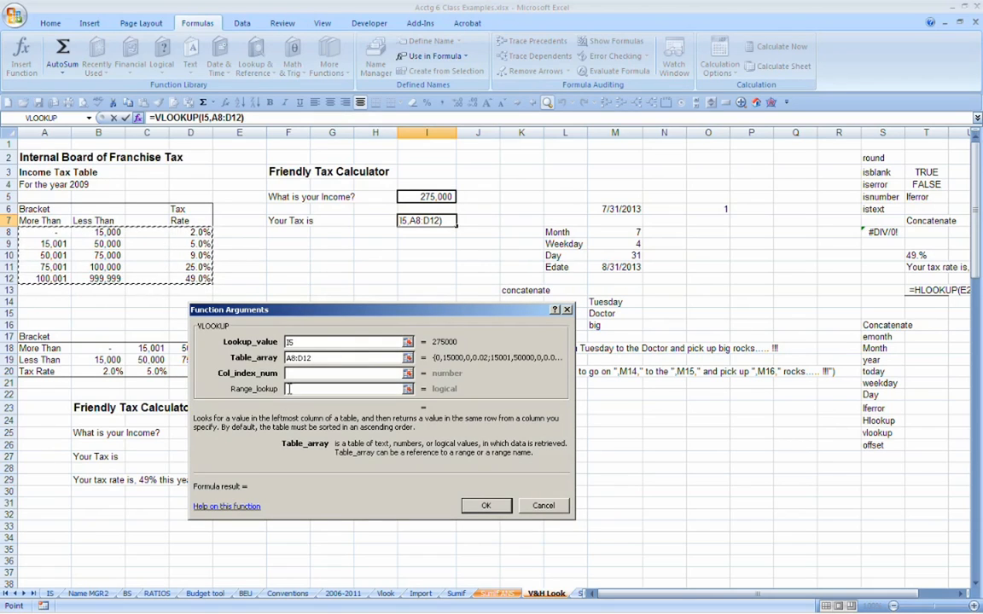
Set the VLOOKUP column index to 4 and the range lookup to true, and enter the formula in I7.
{"action": "left_click", "coordinate": [310, 373]}
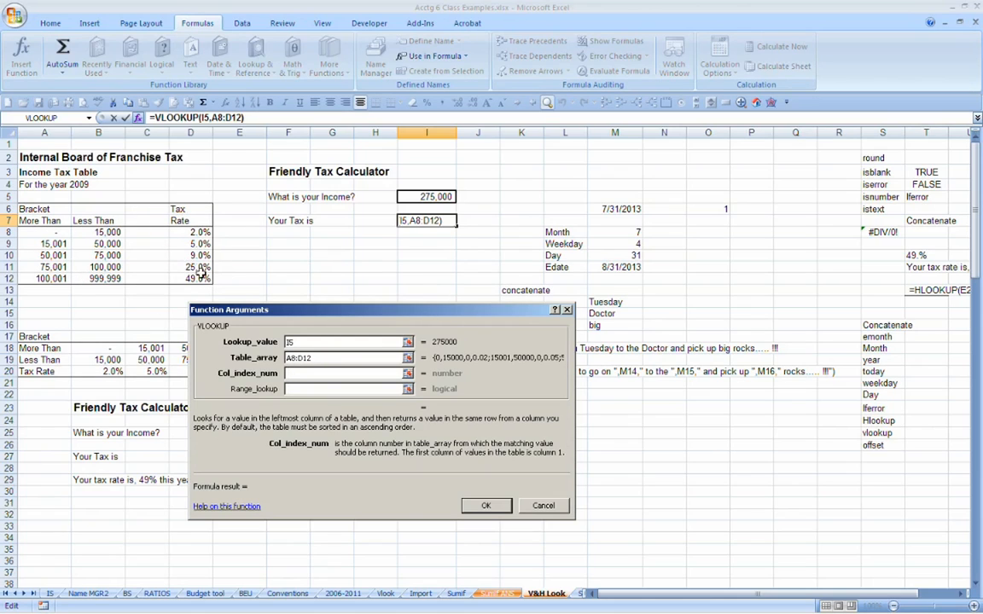
{"action": "type", "text": "4"}
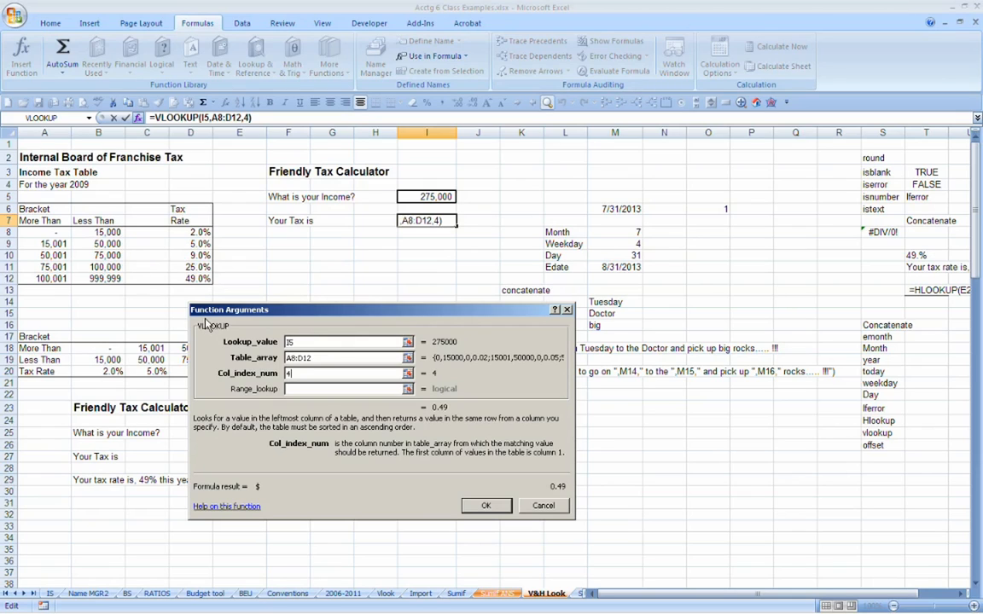
{"action": "left_click", "coordinate": [321, 389]}
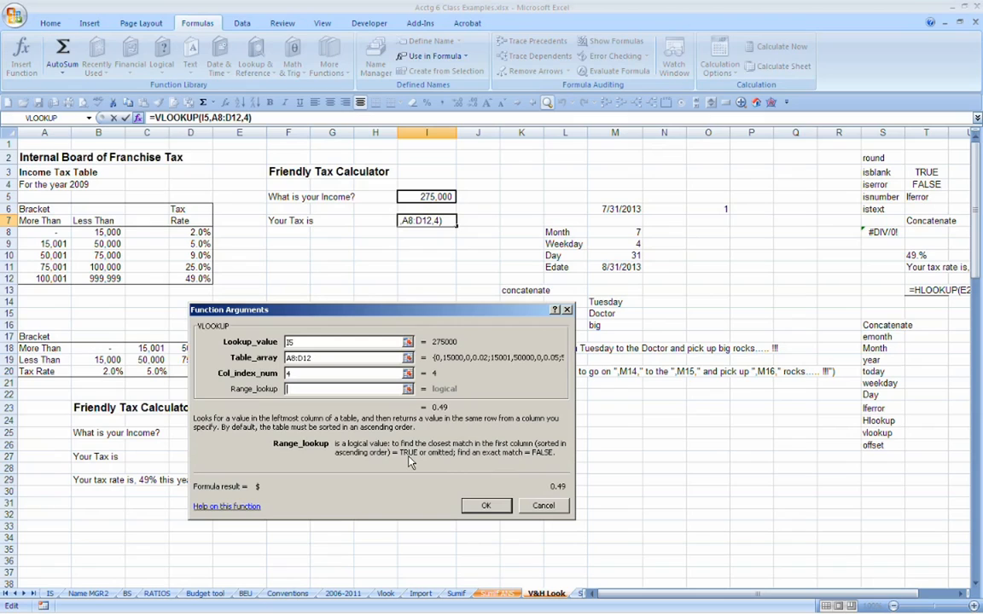
{"action": "type", "text": "true"}
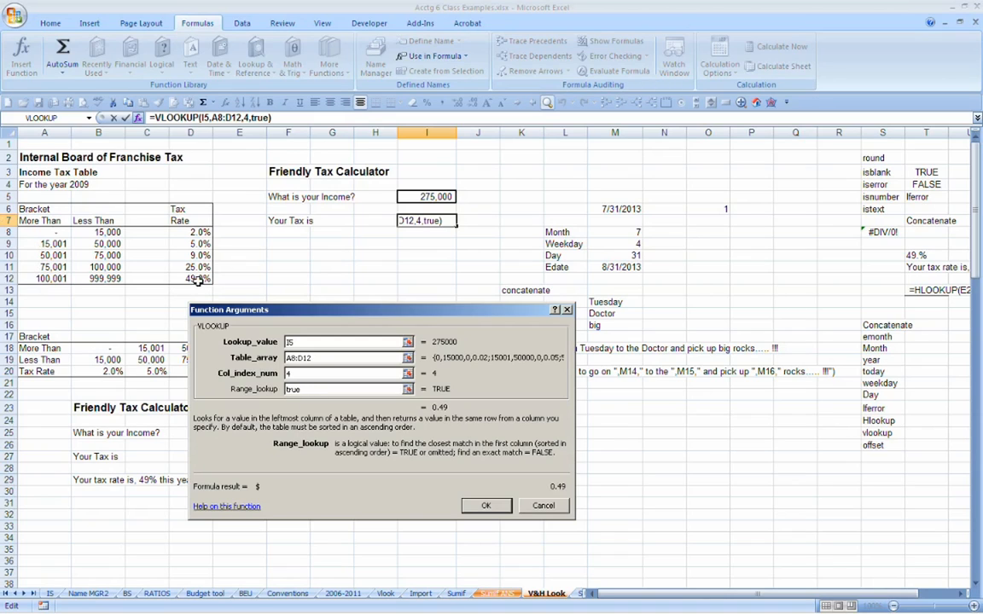
{"action": "left_click", "coordinate": [481, 507]}
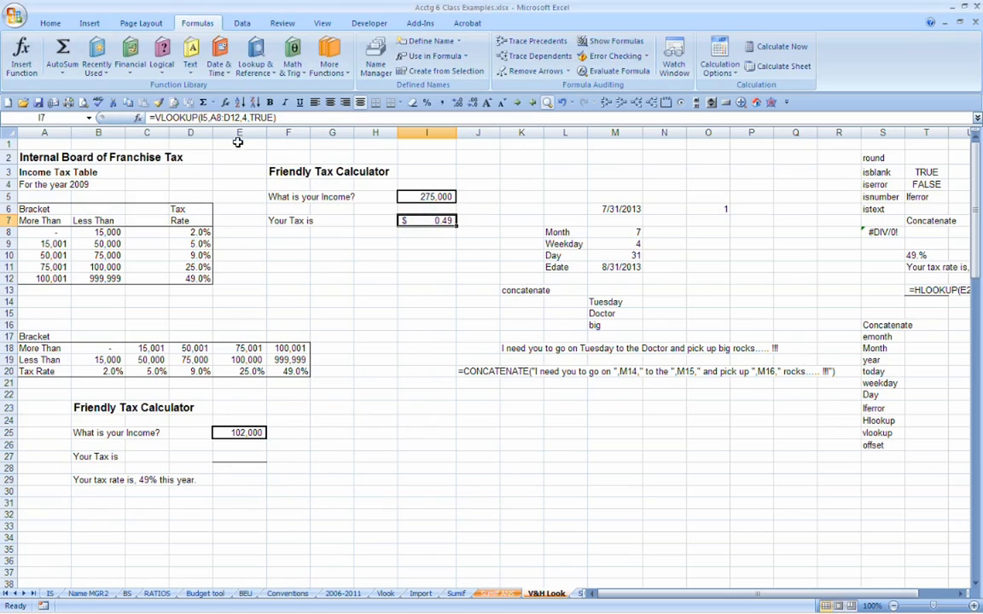
{"action": "left_click", "coordinate": [293, 117]}
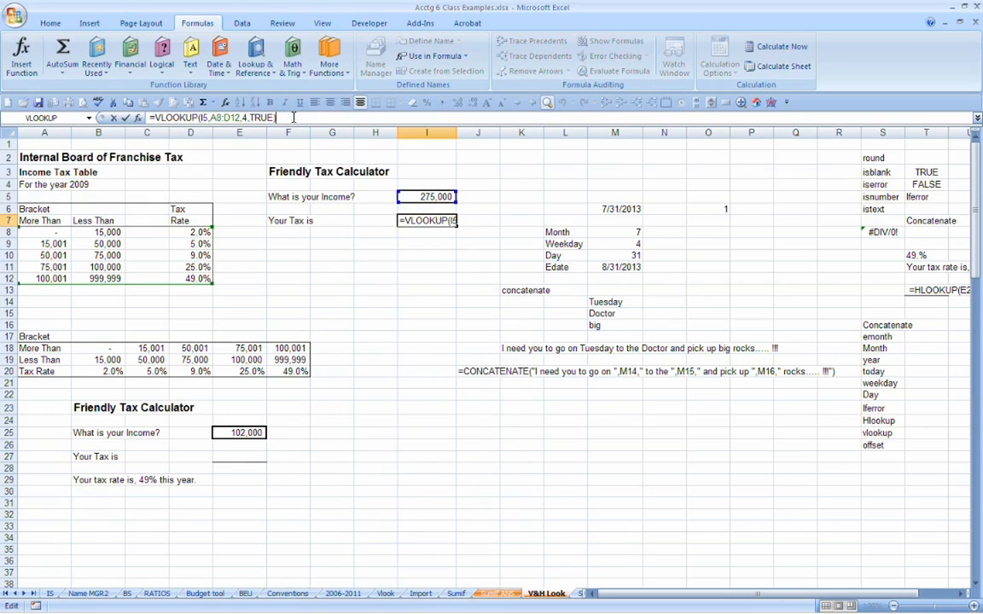
{"action": "type", "text": "*"}
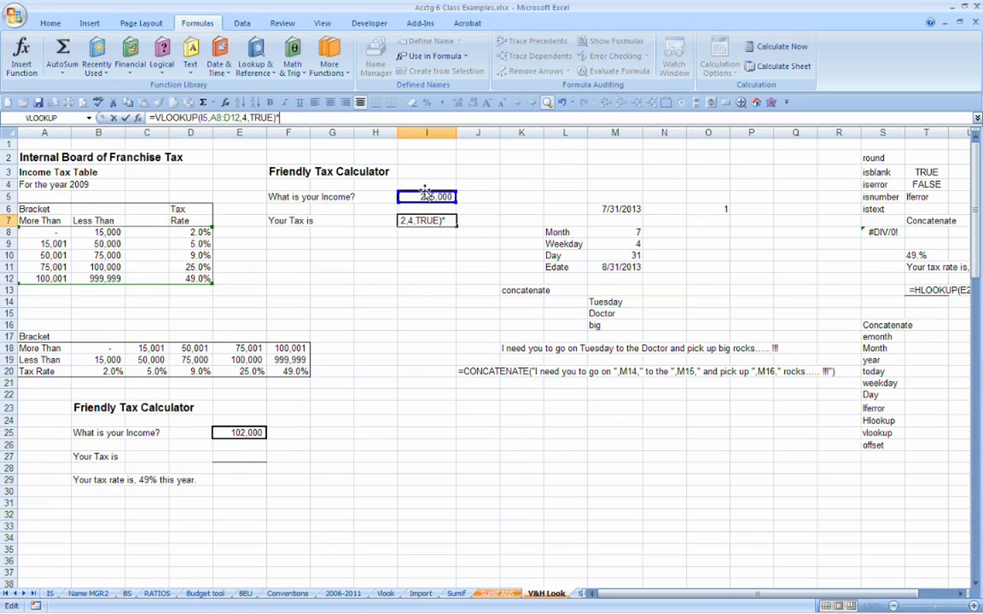
{"action": "key", "text": "Escape"}
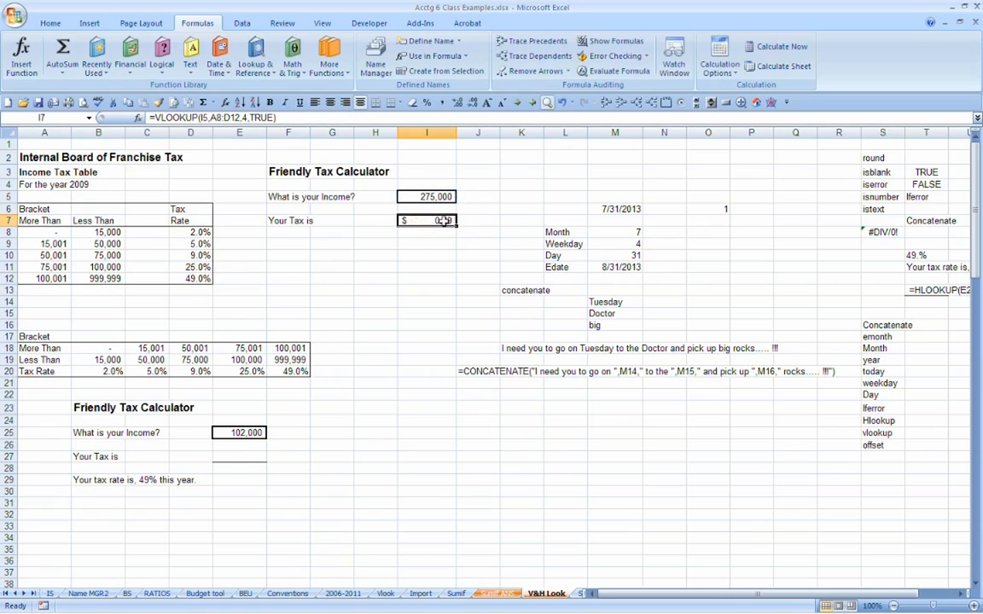
Test the lookup with an income of 10,000 in I5 and select the tax cell I7.
{"action": "left_click", "coordinate": [415, 193]}
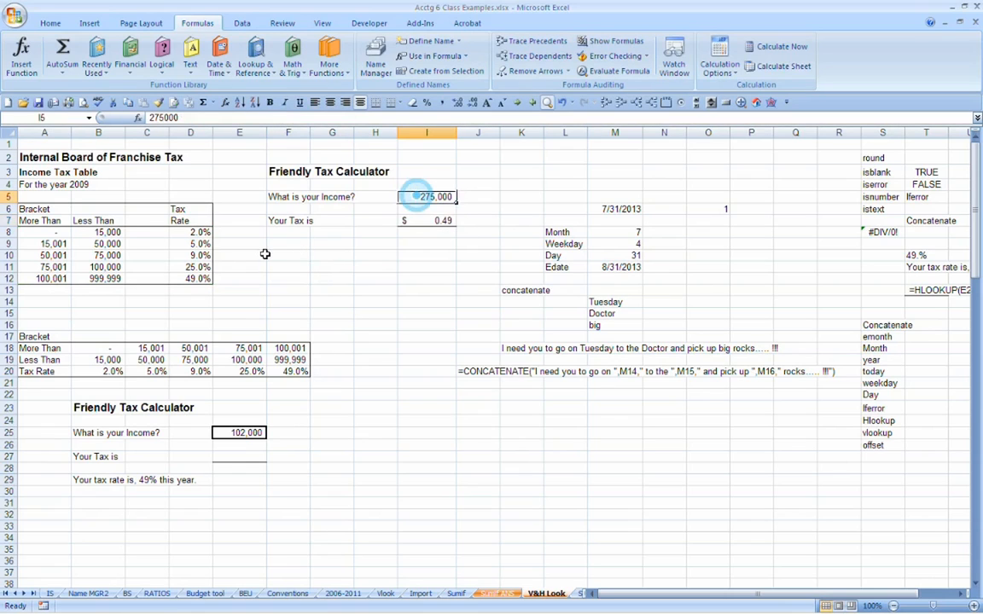
{"action": "type", "text": "10000"}
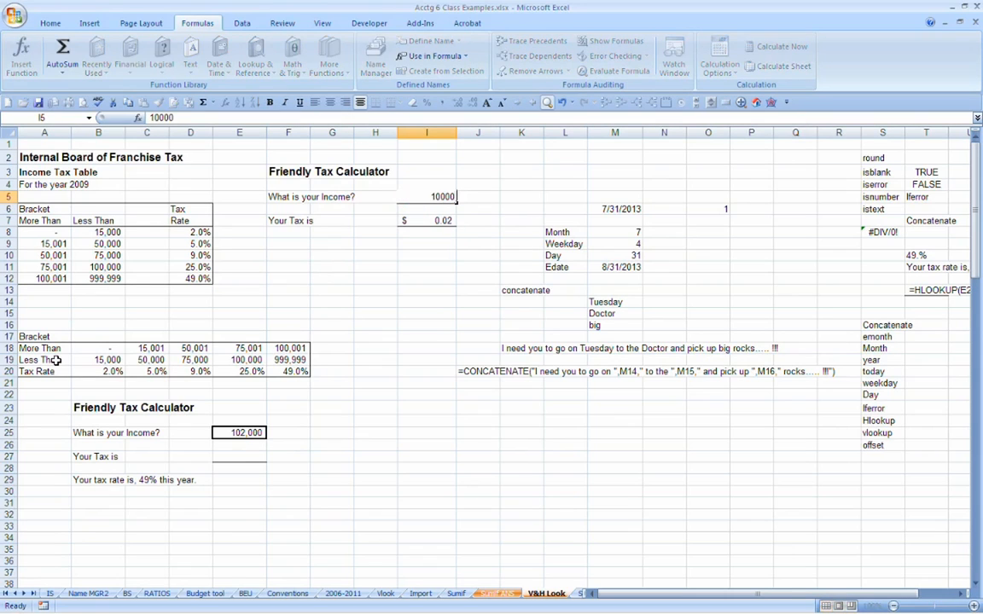
{"action": "key", "text": "Return"}
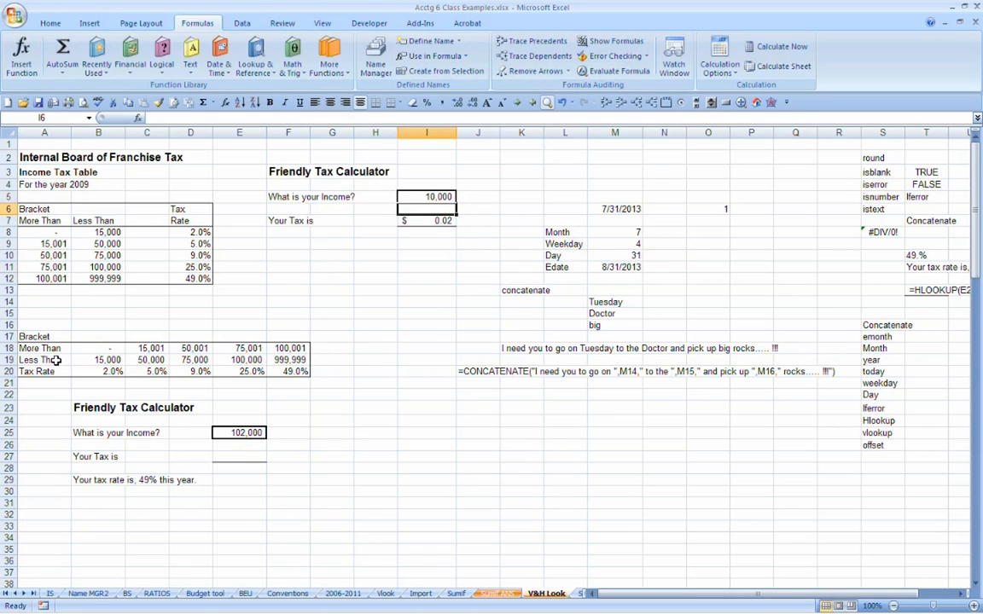
{"action": "key", "text": "Down"}
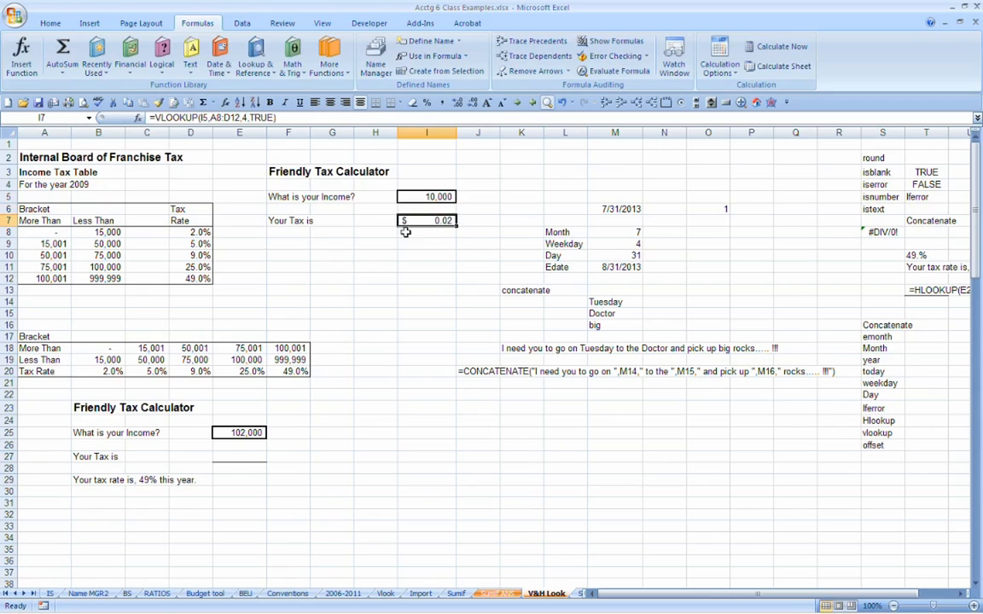
Test the bracket boundary by entering incomes of 50,000 and 50,001 in I5.
{"action": "left_click", "coordinate": [405, 197]}
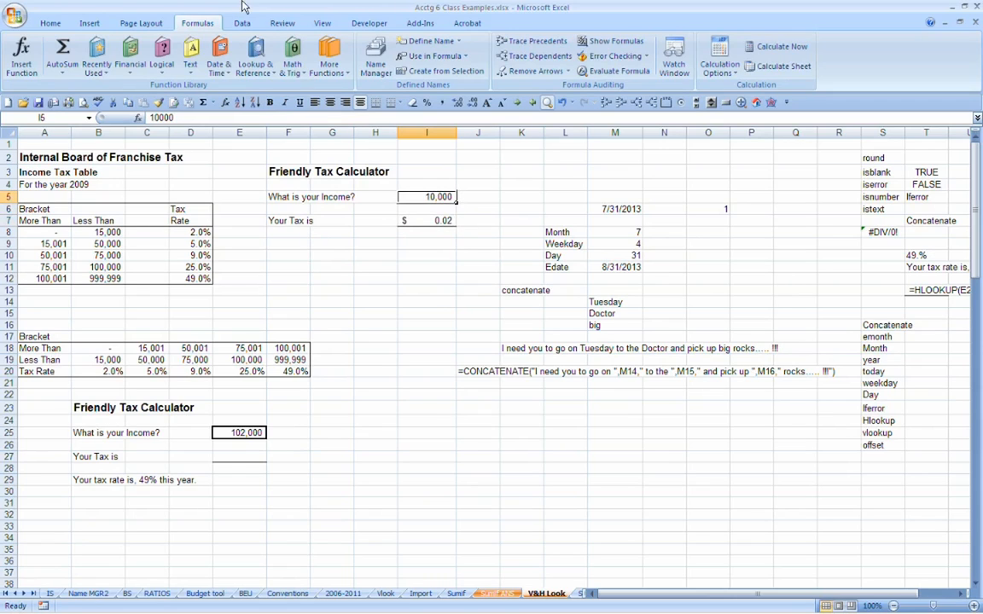
{"action": "type", "text": "50000"}
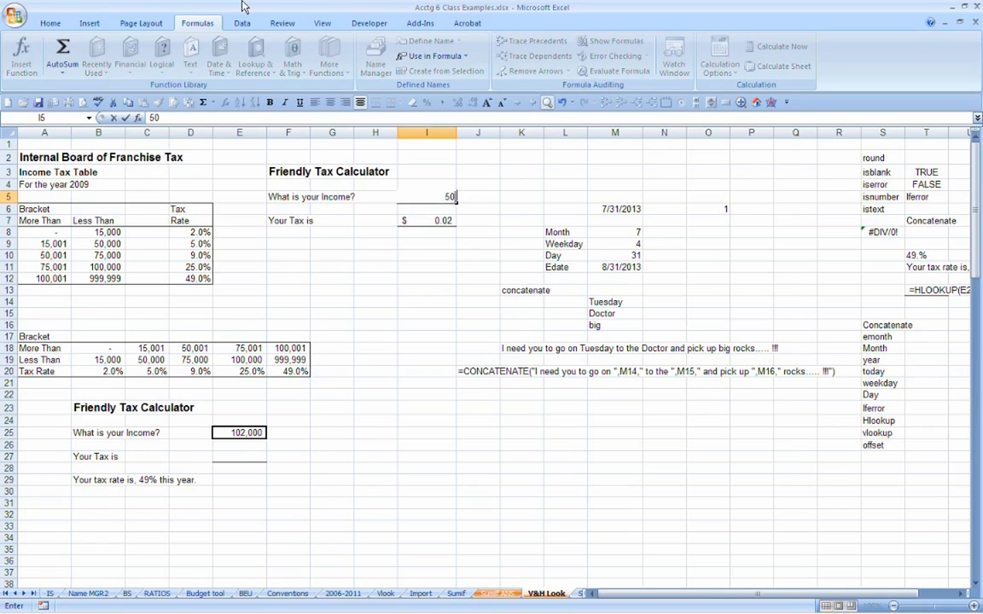
{"action": "key", "text": "Return"}
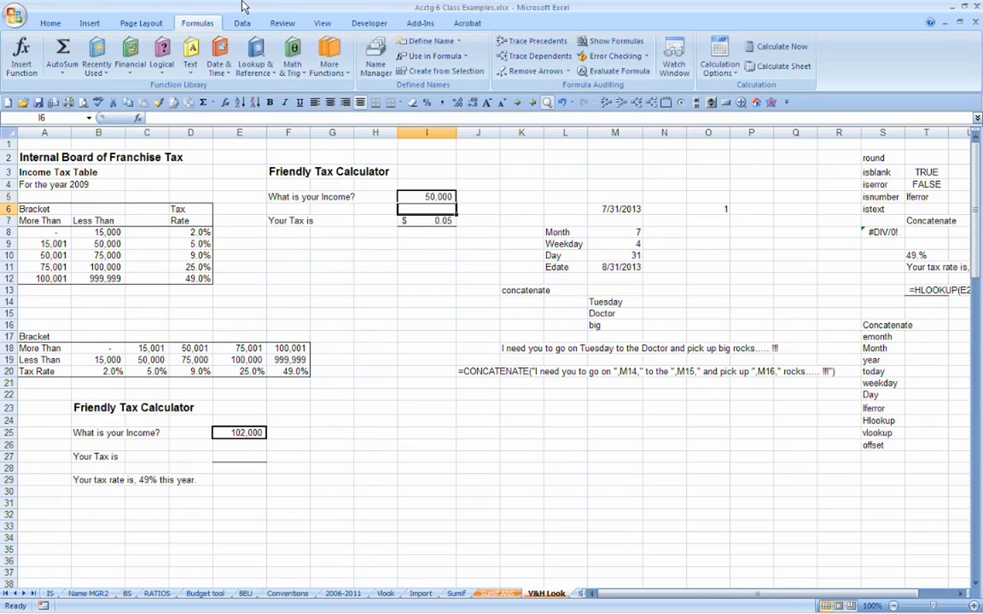
{"action": "key", "text": "Up"}
{"action": "type", "text": "50001"}
{"action": "key", "text": "Return"}
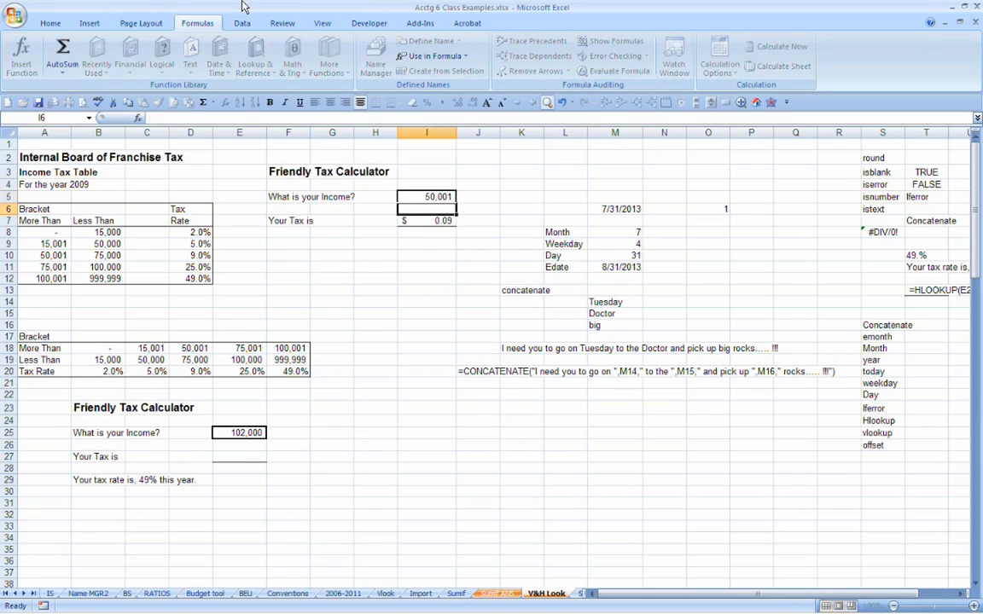
{"action": "key", "text": "Down"}
Set the upper calculator's income in I5 to 750,001.
{"action": "key", "text": "Up"}
{"action": "key", "text": "Up"}
{"action": "type", "text": "7"}
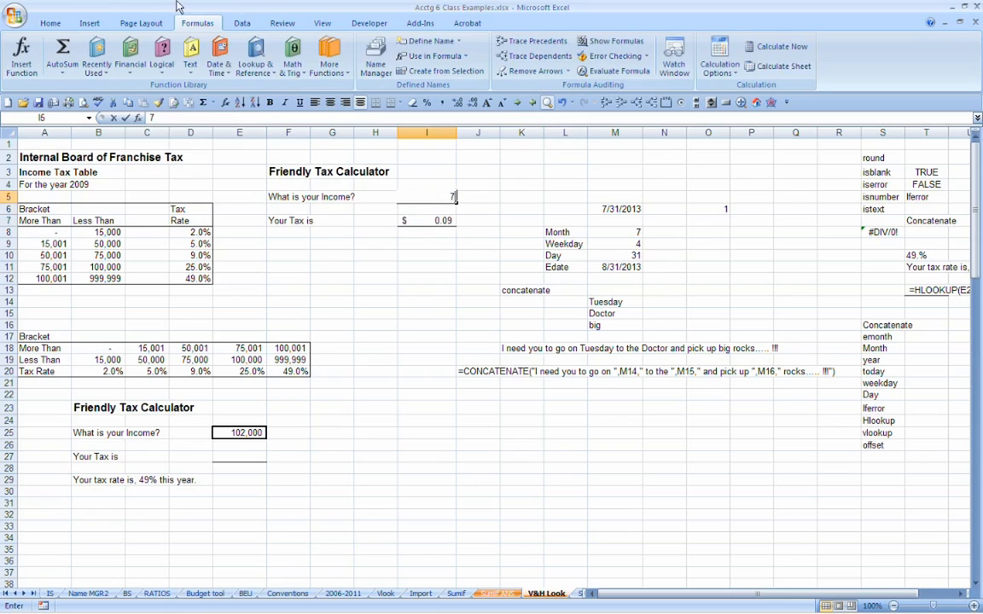
{"action": "type", "text": "50,001"}
{"action": "key", "text": "Return"}
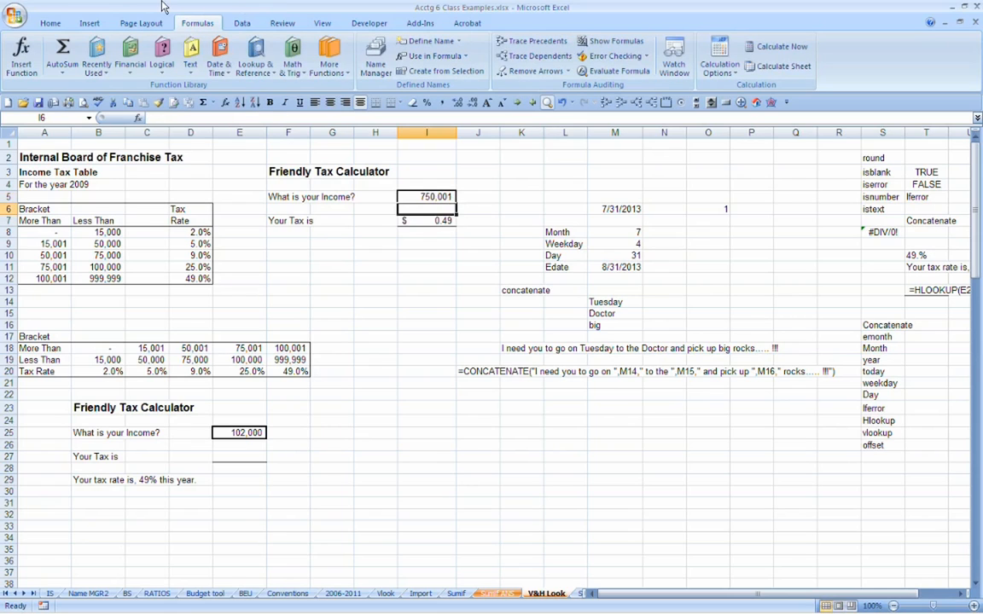
{"action": "key", "text": "Down"}
Set the upper calculator's income in I5 to 75,001.
{"action": "key", "text": "Up"}
{"action": "key", "text": "Up"}
{"action": "type", "text": "75000"}
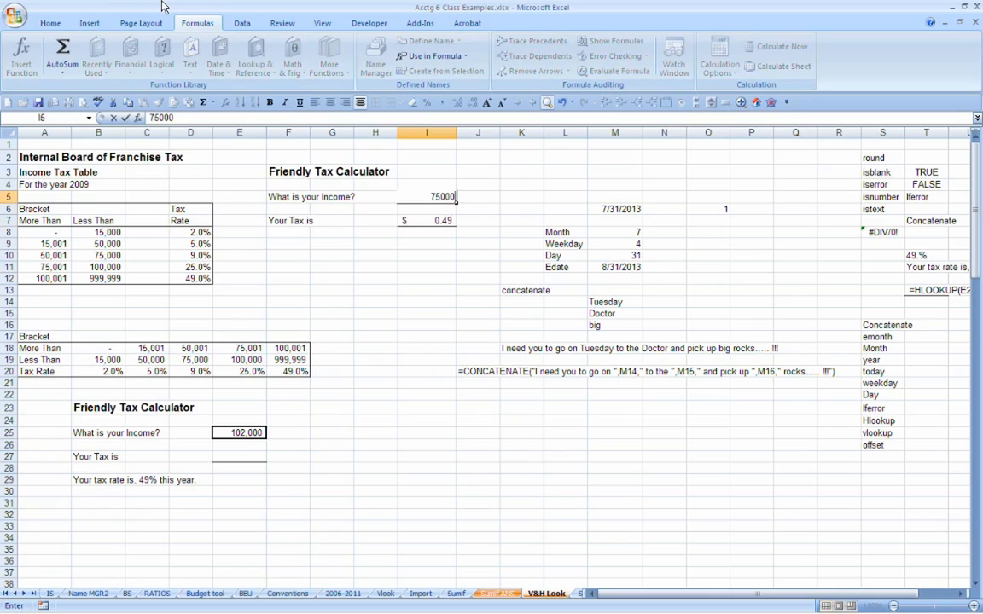
{"action": "key", "text": "BackSpace"}
{"action": "type", "text": "1"}
{"action": "key", "text": "Return"}
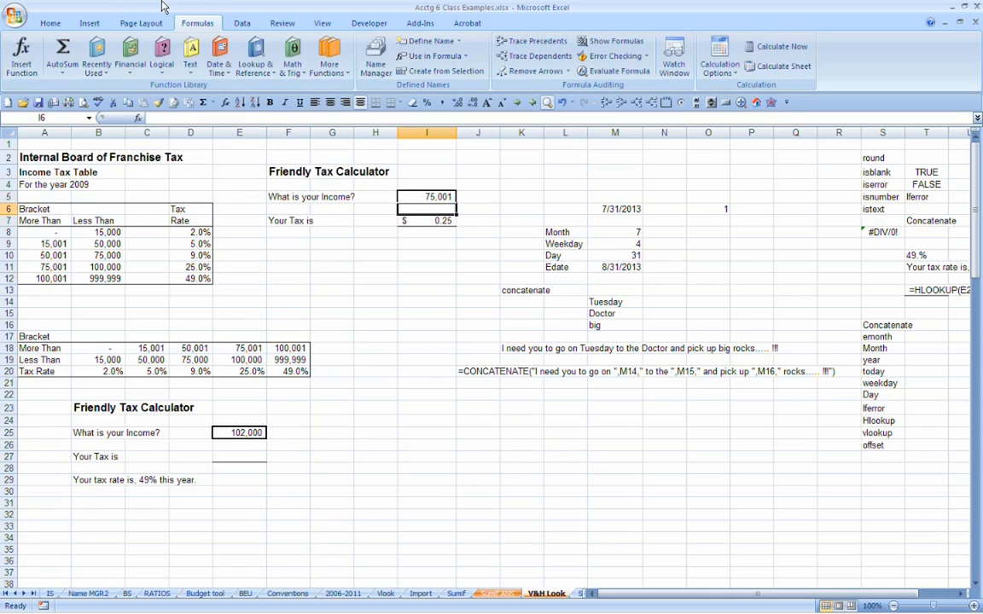
Compare the income in I5 and the formula in I7 with the More Than brackets in A8:A12.
{"action": "key", "text": "Down"}
{"action": "key", "text": "Up"}
{"action": "key", "text": "Up"}
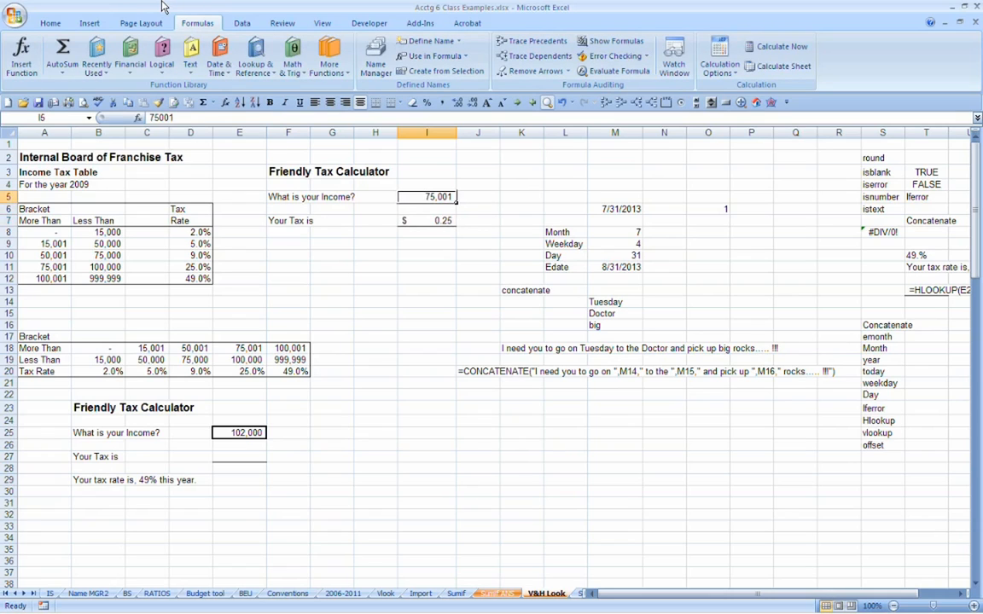
{"action": "key", "text": "Down"}
{"action": "key", "text": "Down"}
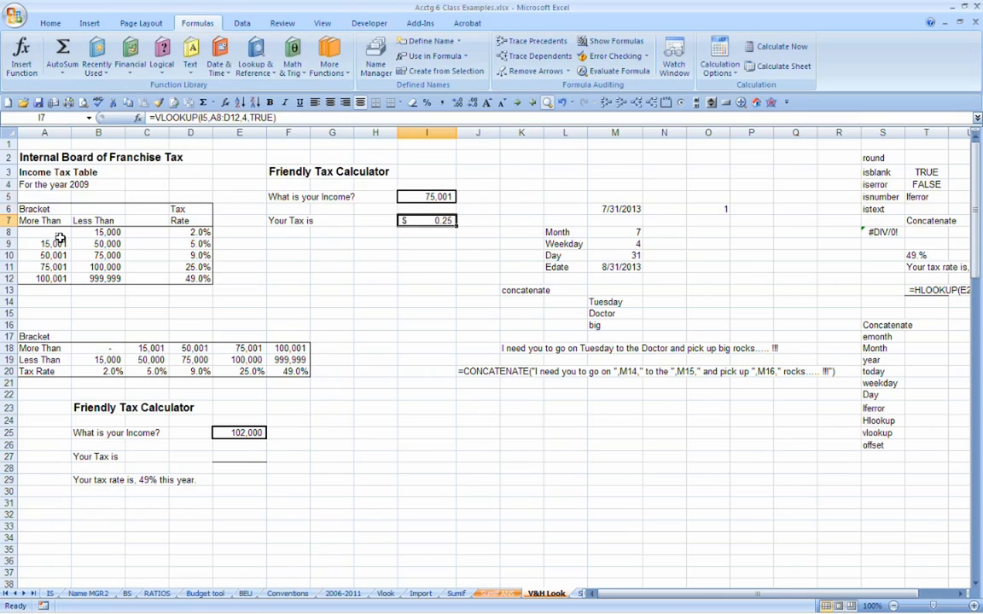
{"action": "left_click_drag", "start_coordinate": [51, 232], "coordinate": [53, 278]}
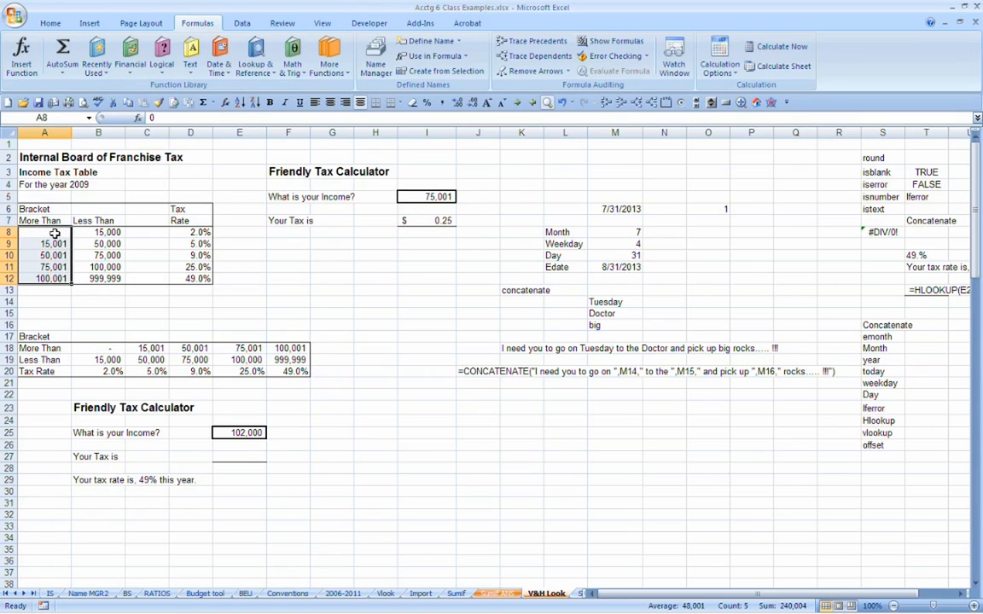
Multiply the VLOOKUP result in I7 by the income cell I5.
{"action": "left_click", "coordinate": [416, 220]}
{"action": "left_click", "coordinate": [271, 118]}
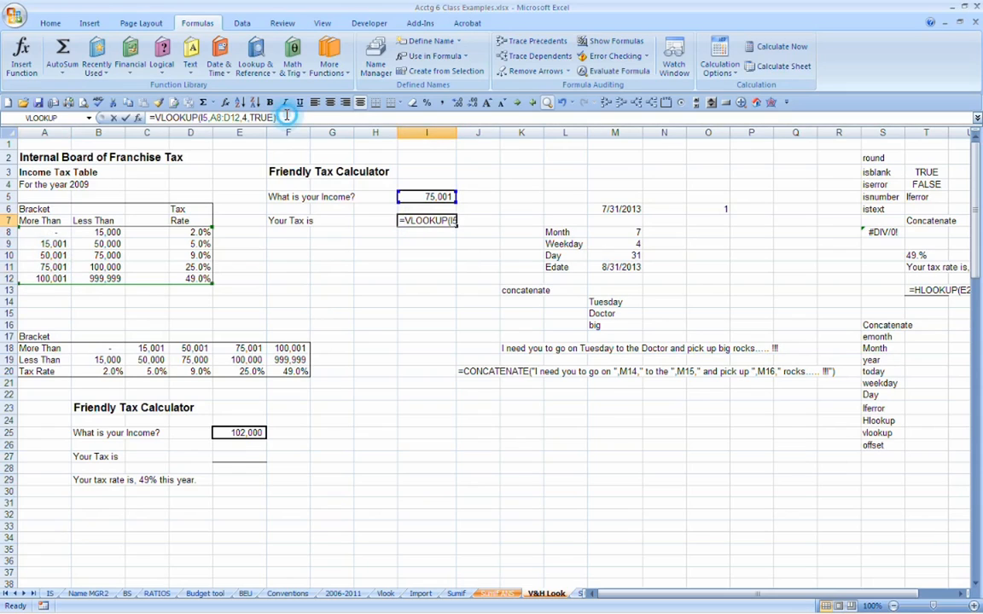
{"action": "type", "text": "*"}
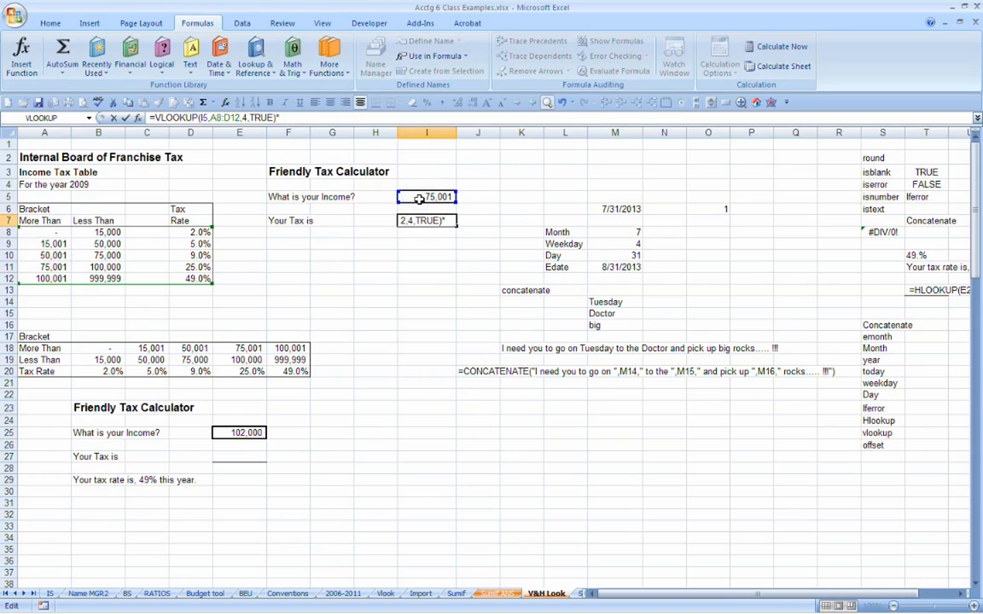
{"action": "left_click", "coordinate": [419, 199]}
{"action": "key", "text": "Return"}
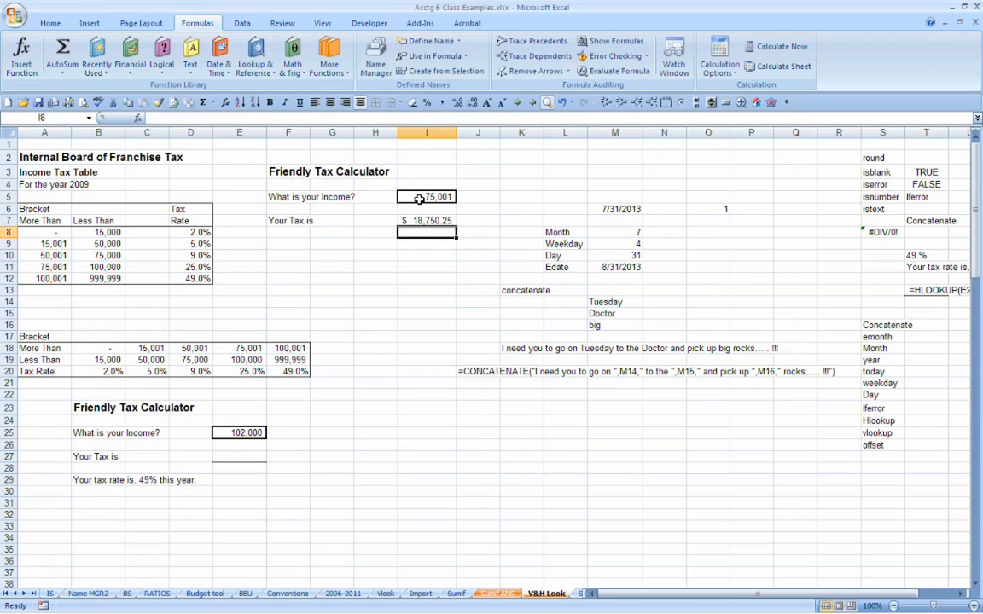
Test the tax calculation with incomes of 275,000 and 500,000 in I5.
{"action": "left_click", "coordinate": [409, 197]}
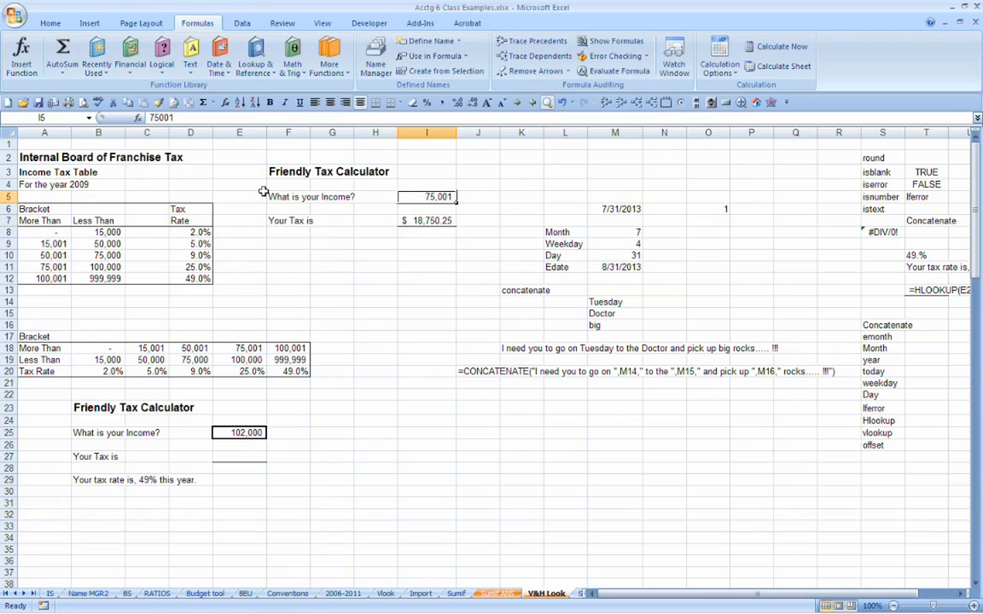
{"action": "type", "text": "275000"}
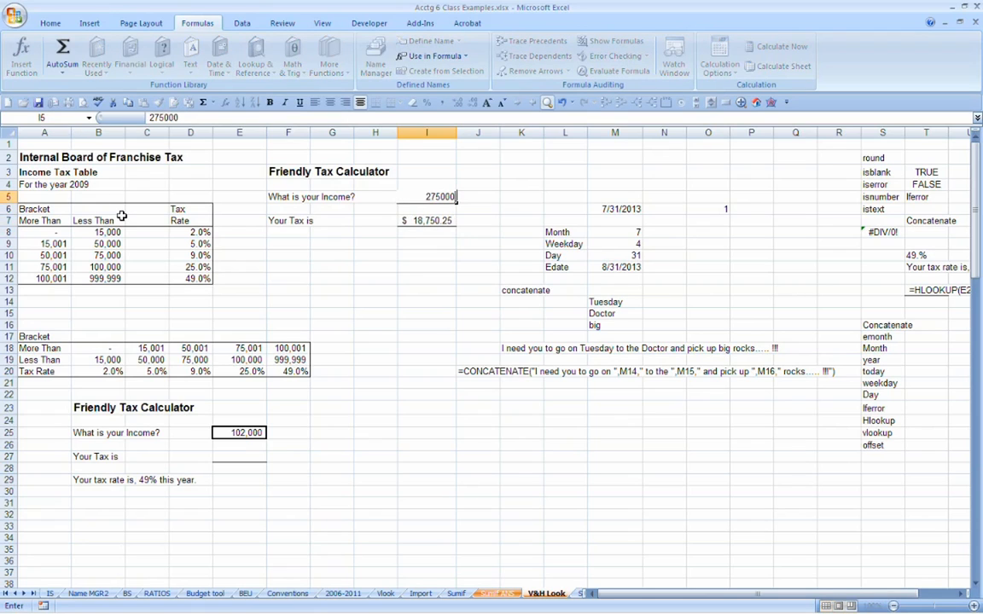
{"action": "key", "text": "Return"}
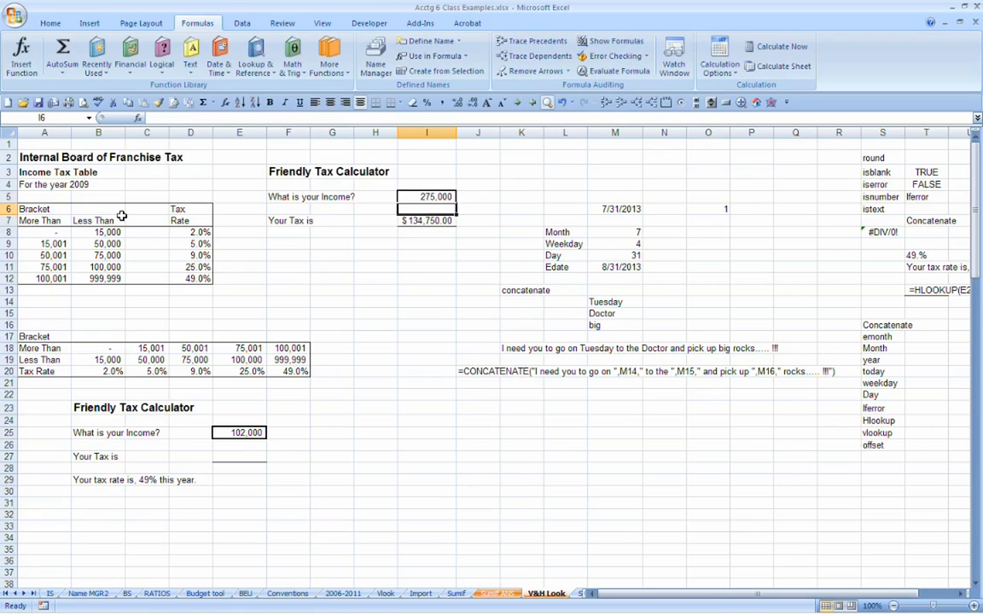
{"action": "key", "text": "Up"}
{"action": "type", "text": "500000"}
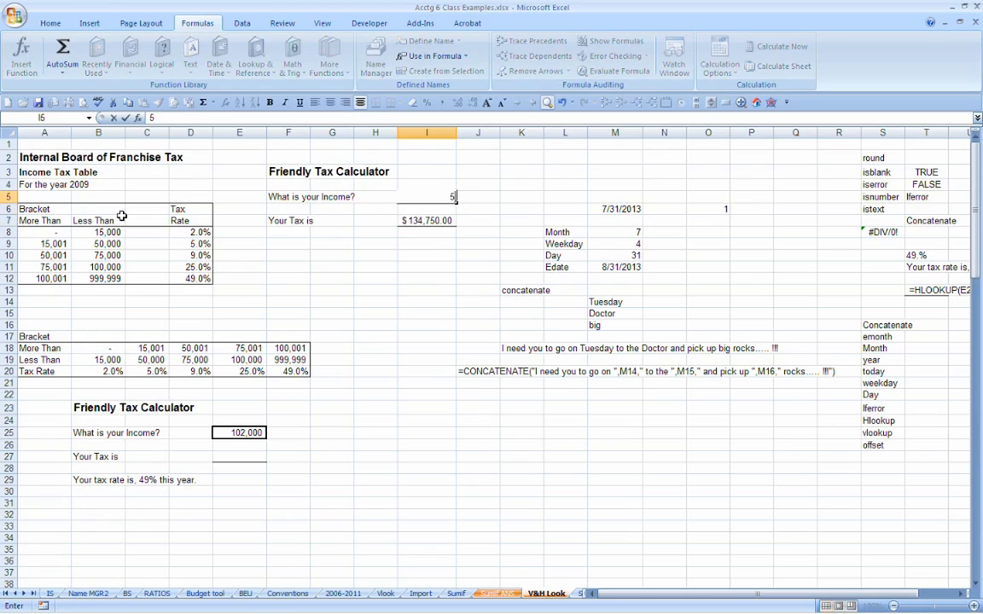
{"action": "key", "text": "ctrl+Return"}
{"action": "key", "text": "Return"}
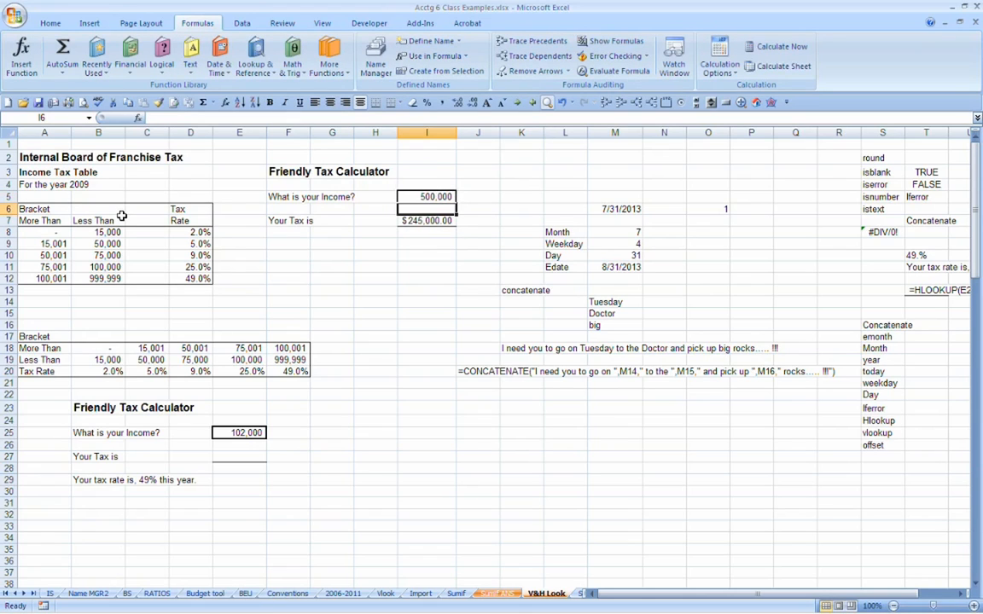
Test the tax calculation with incomes of 50,000 and 40,000 in I5.
{"action": "key", "text": "Up"}
{"action": "type", "text": "50000"}
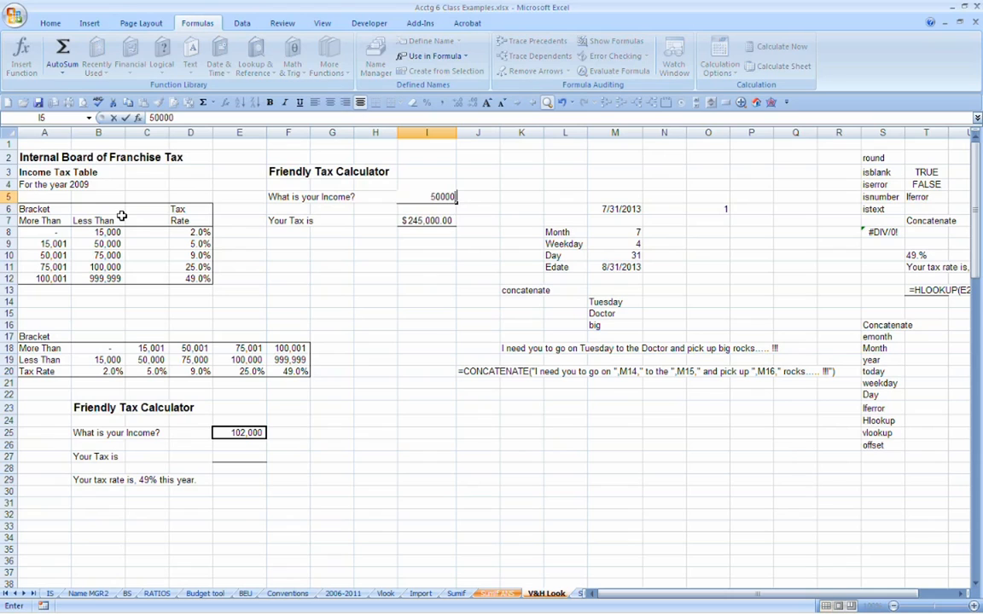
{"action": "key", "text": "Return"}
{"action": "key", "text": "Up"}
{"action": "type", "text": "40000"}
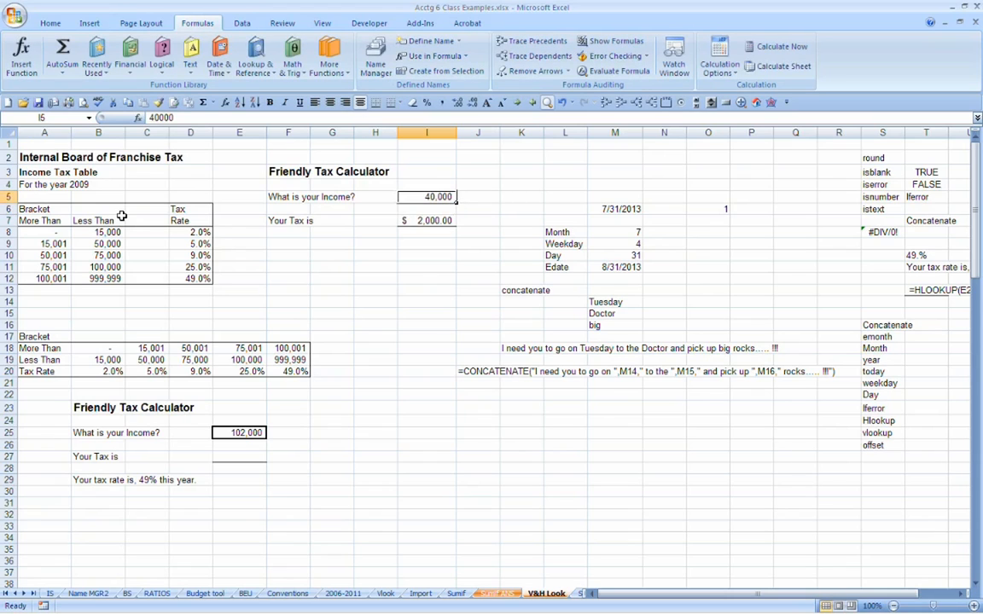
Test an income of 10,000 in the upper calculator, and set I5 to 500.
{"action": "type", "text": "10000"}
{"action": "key", "text": "Return"}
{"action": "key", "text": "Up"}
{"action": "type", "text": "500"}
{"action": "key", "text": "Return"}
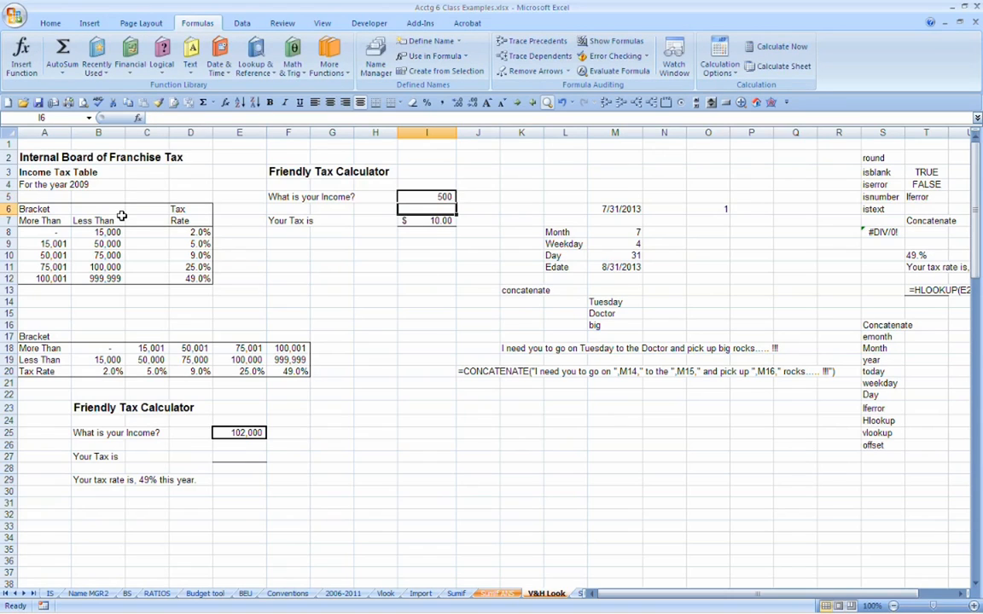
{"action": "key", "text": "Down"}
{"action": "key", "text": "Down"}
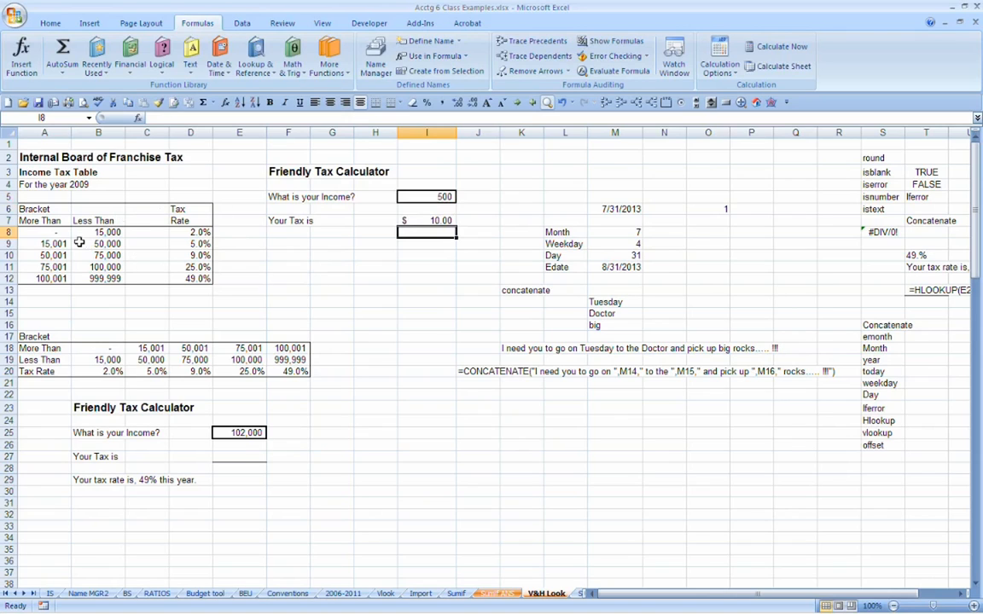
{"action": "left_click", "coordinate": [291, 252]}
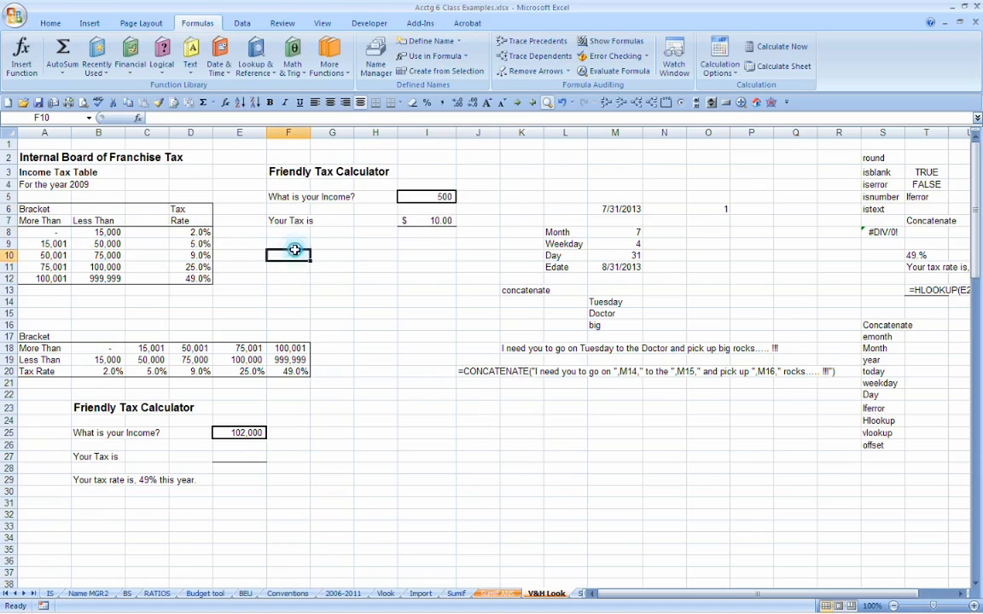
Replace the tax formula in I7 with =VLOOKUP(I5,A8:D12,4,TRUE), using the income tax table and approximate match.
{"action": "left_click", "coordinate": [431, 222]}
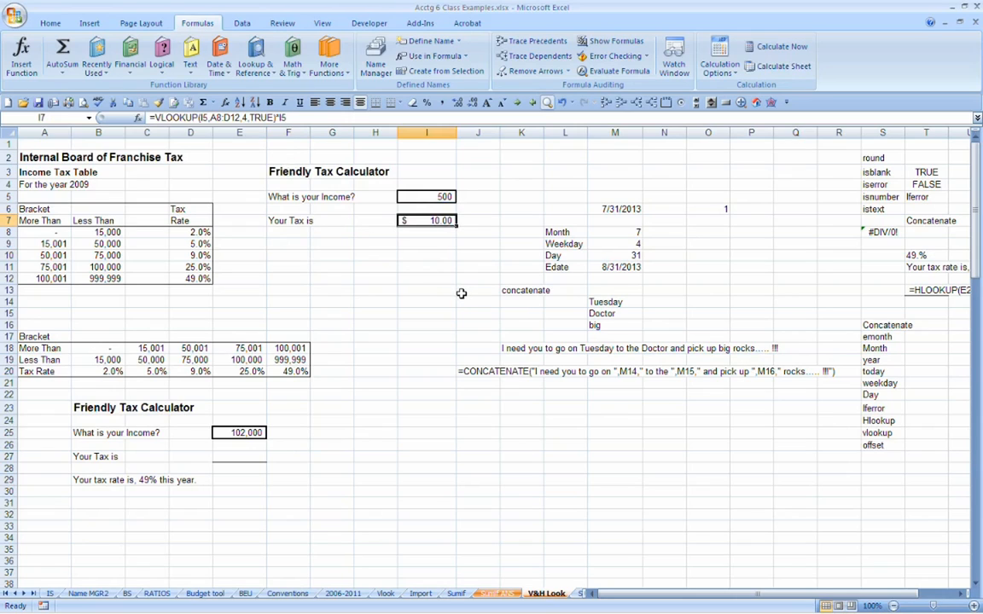
{"action": "key", "text": "Delete"}
{"action": "type", "text": "="}
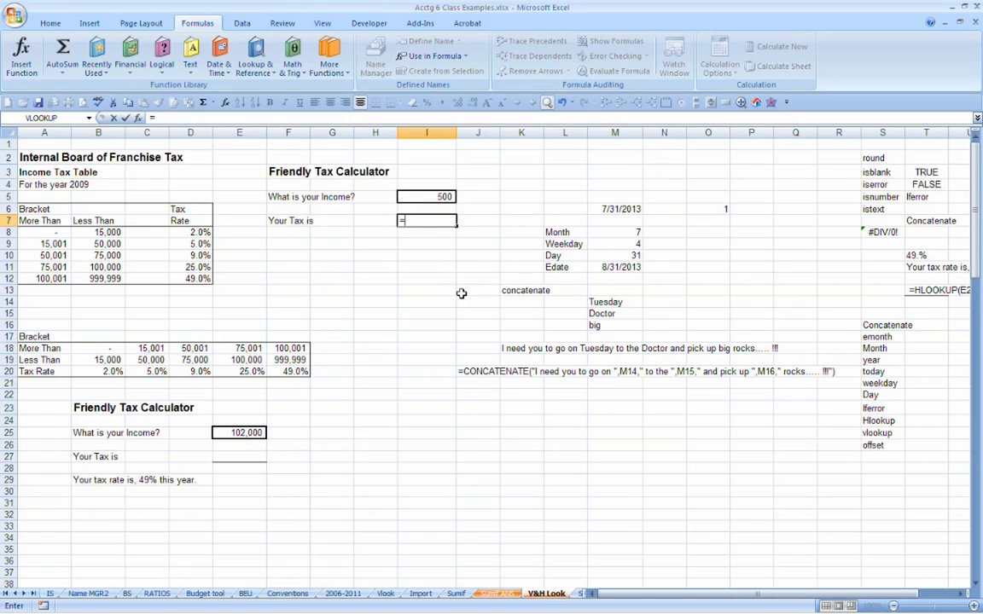
{"action": "type", "text": "vlookup("}
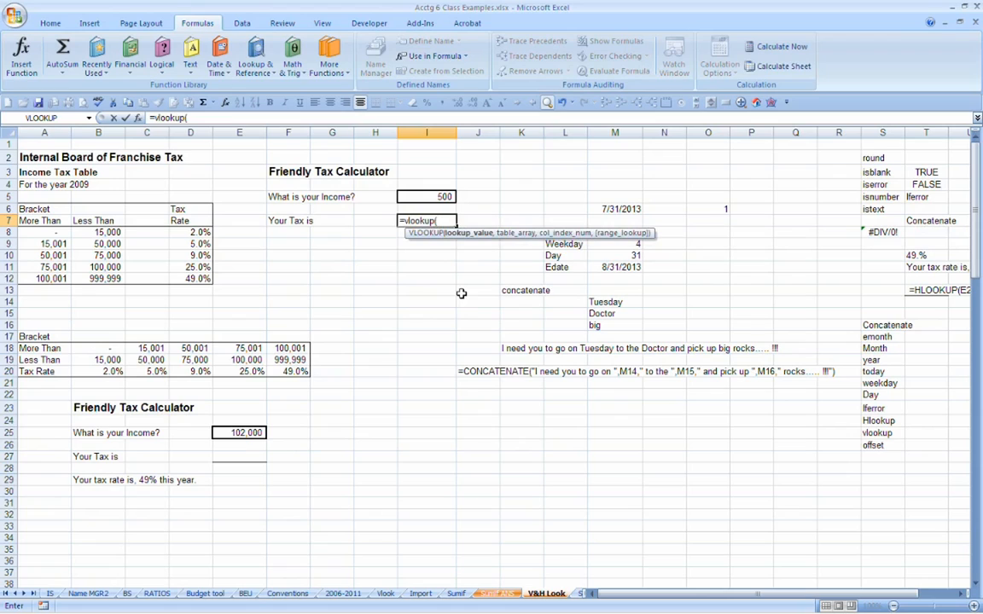
{"action": "left_click", "coordinate": [444, 195]}
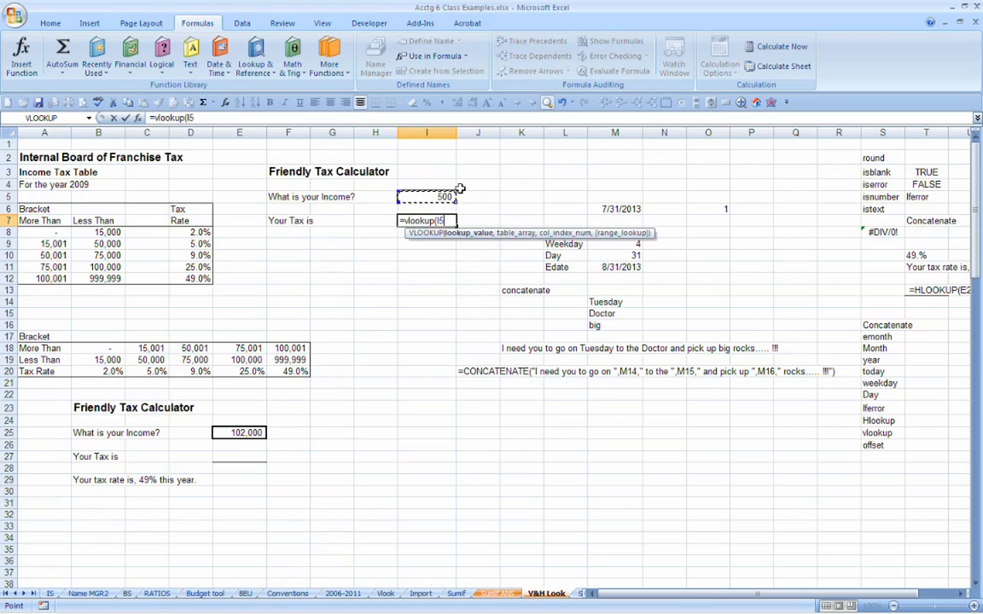
{"action": "type", "text": ","}
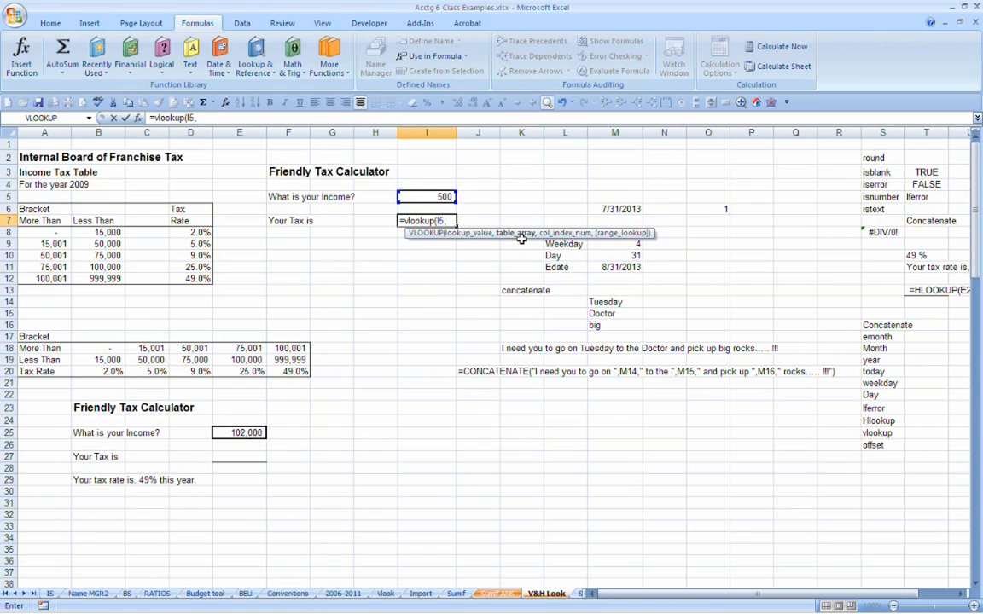
{"action": "left_click_drag", "start_coordinate": [43, 233], "coordinate": [187, 276]}
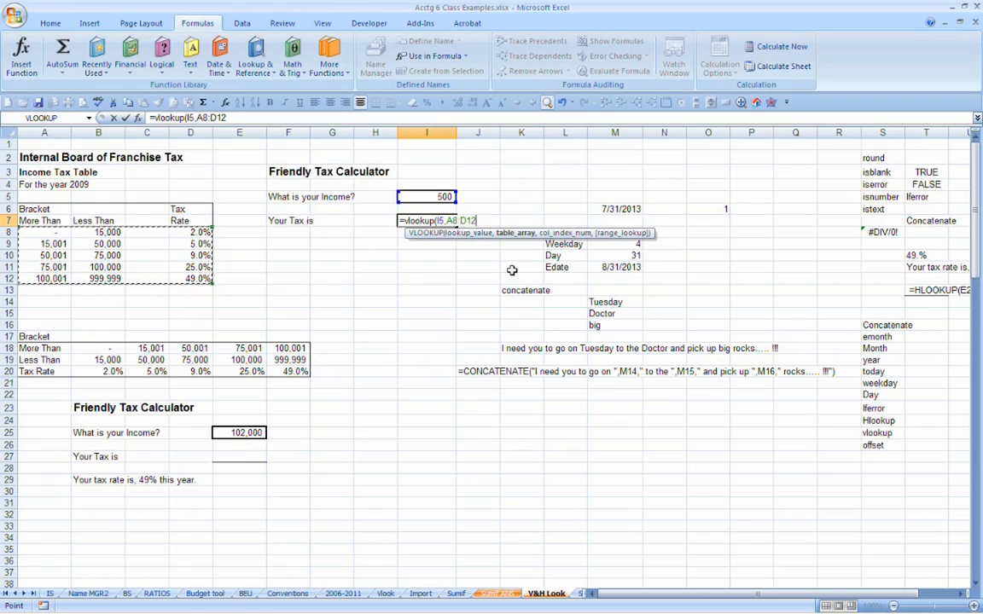
{"action": "type", "text": ","}
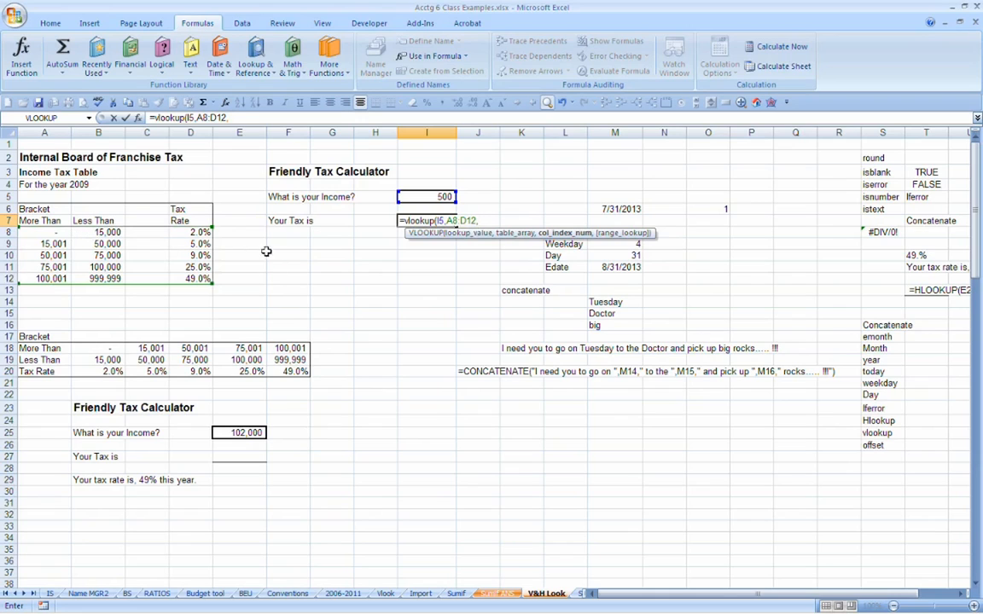
{"action": "type", "text": "4,"}
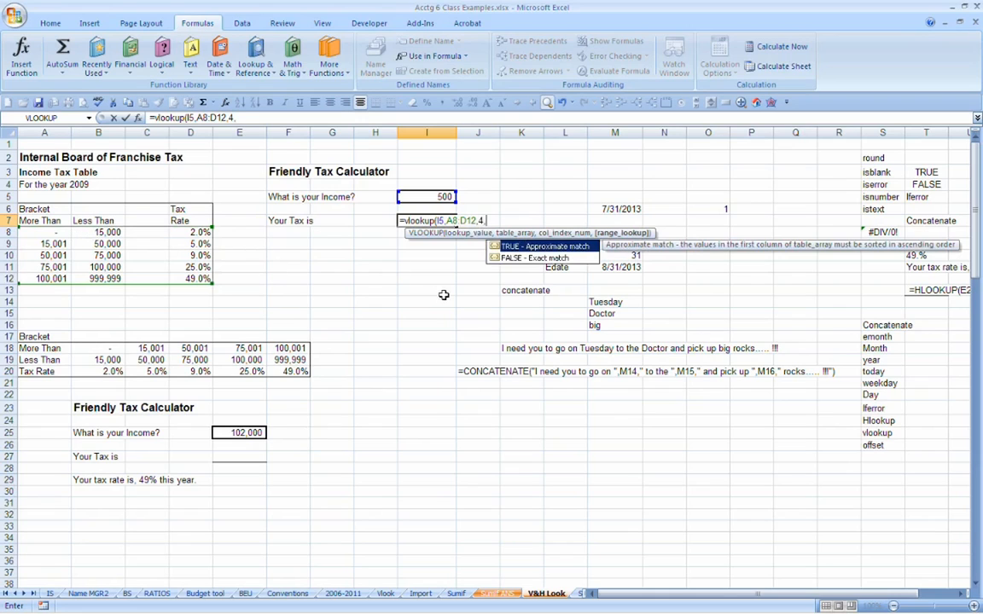
{"action": "double_click", "coordinate": [546, 248]}
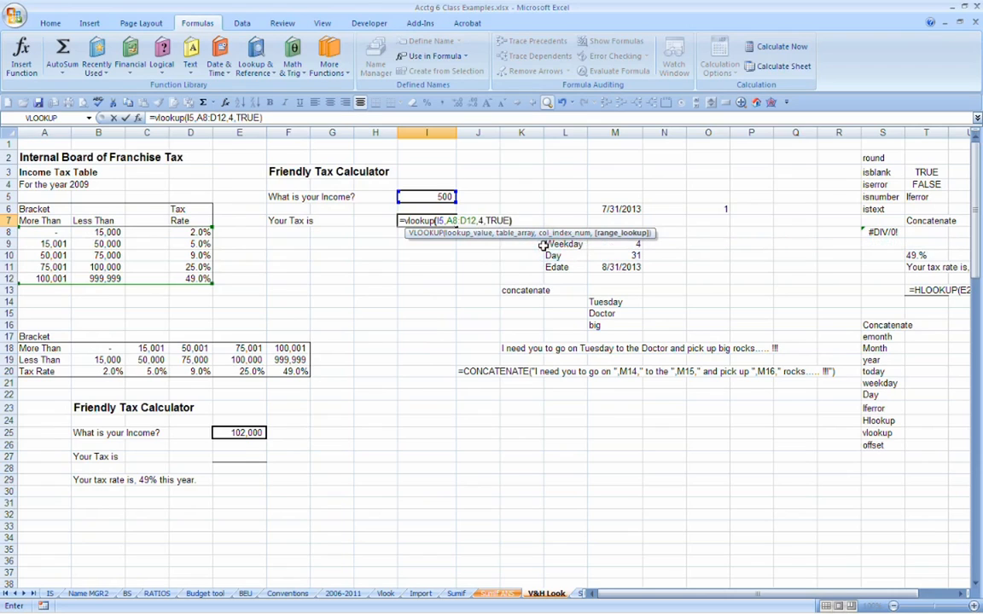
{"action": "key", "text": "Return"}
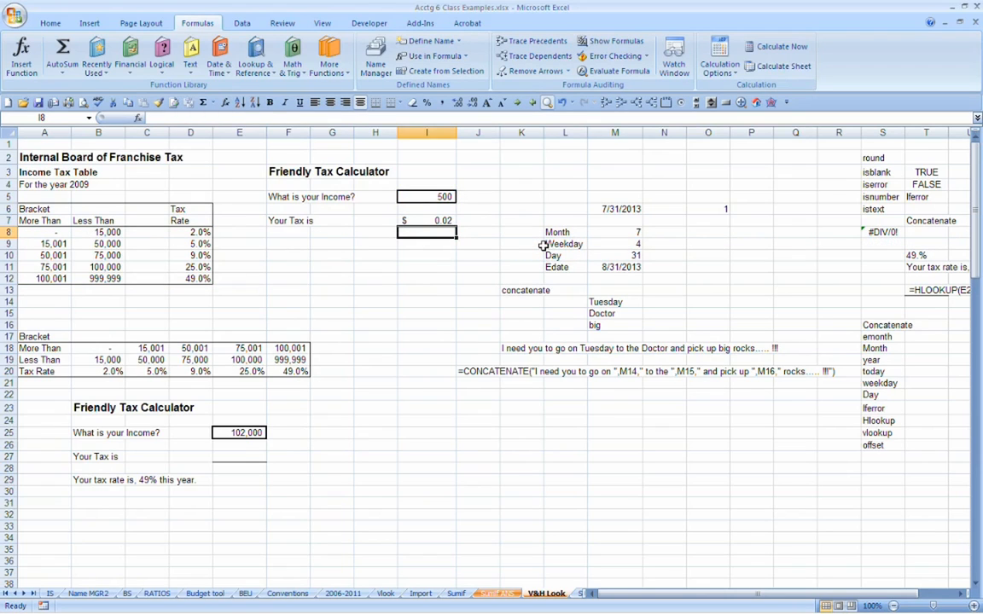
Extend the VLOOKUP formula in I7 so that its result is multiplied by the income in I5.
{"action": "key", "text": "Up"}
{"action": "key", "text": "F2"}
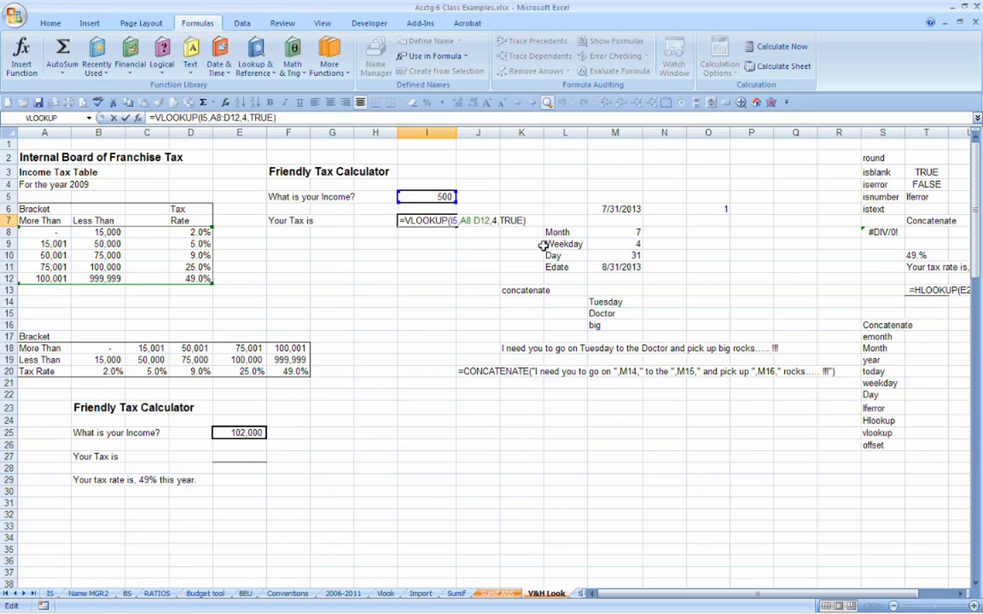
{"action": "type", "text": "\""}
{"action": "left_click", "coordinate": [433, 198]}
{"action": "key", "text": "ctrl+Return"}
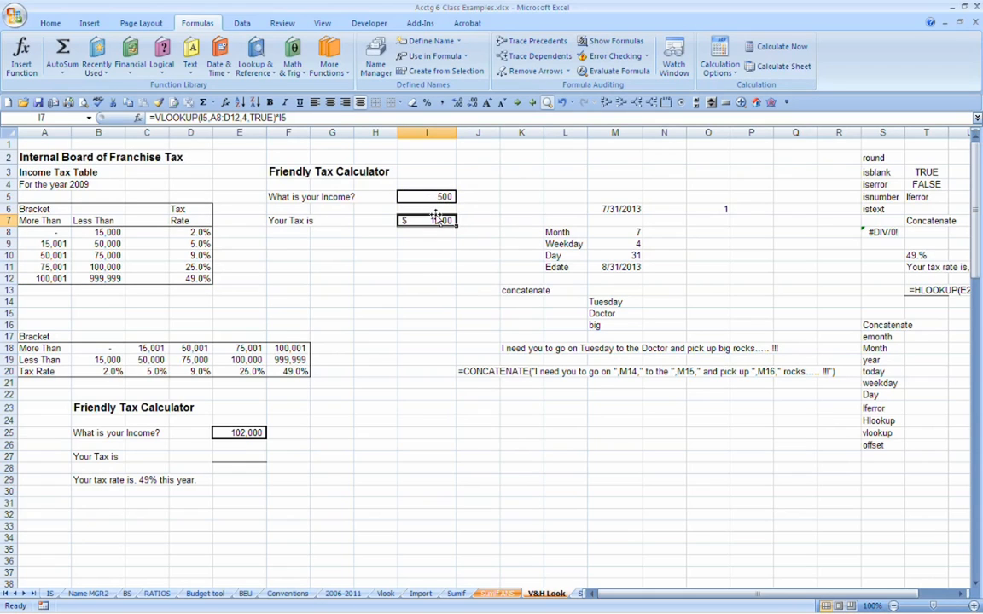
Copy the formula from I7 into I8 and show it there as literal text with a leading apostrophe.
{"action": "key", "text": "ctrl+c"}
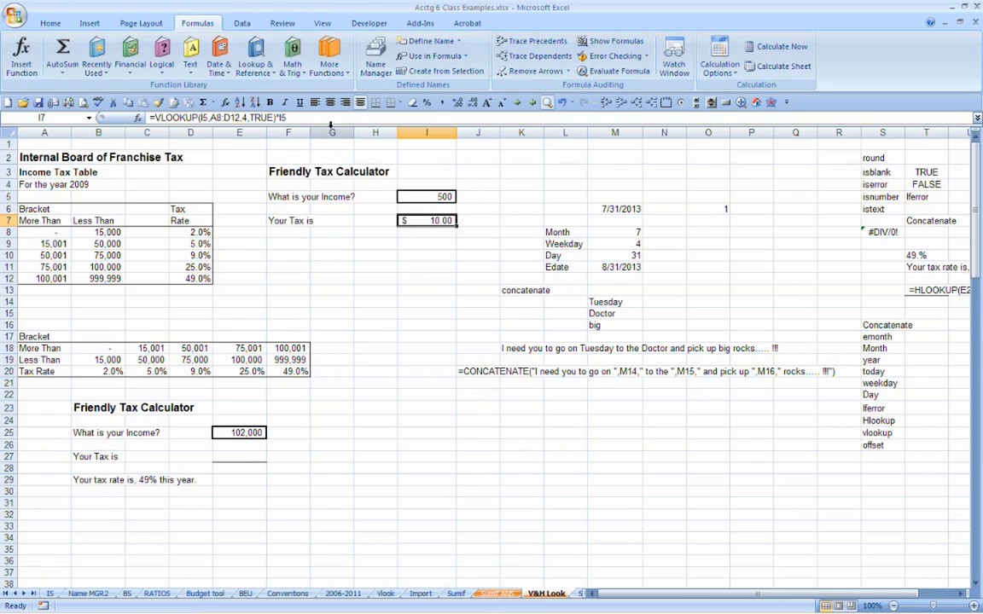
{"action": "left_click", "coordinate": [328, 133]}
{"action": "left_click", "coordinate": [427, 220]}
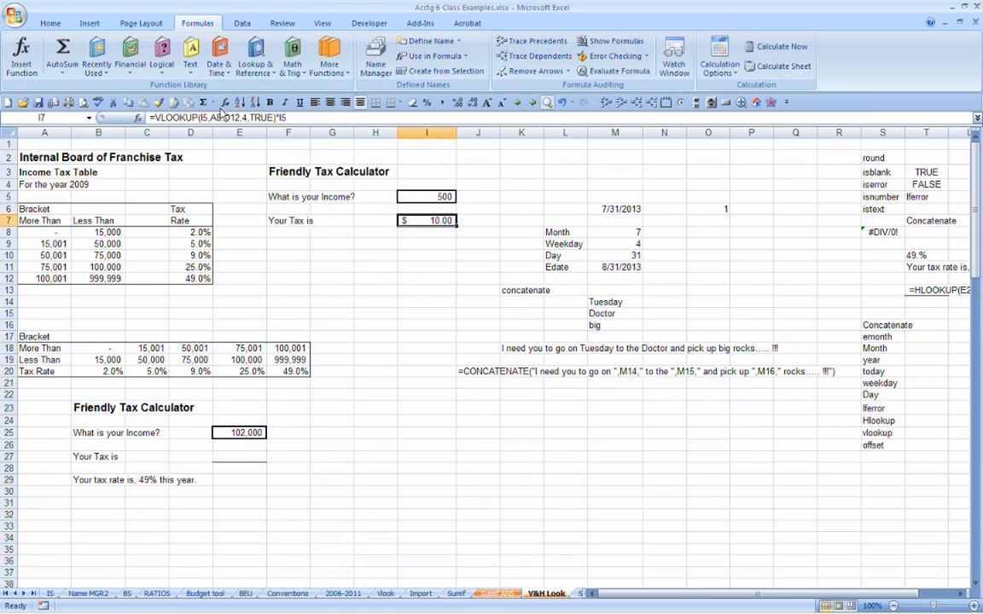
{"action": "left_click_drag", "start_coordinate": [272, 118], "coordinate": [120, 109]}
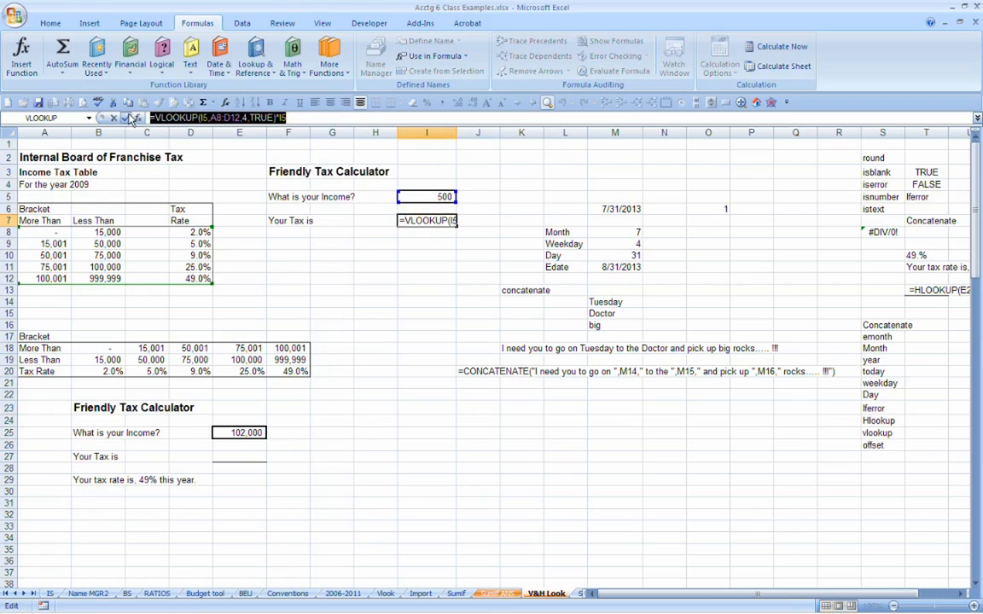
{"action": "left_click", "coordinate": [447, 235]}
{"action": "key", "text": "ctrl+v"}
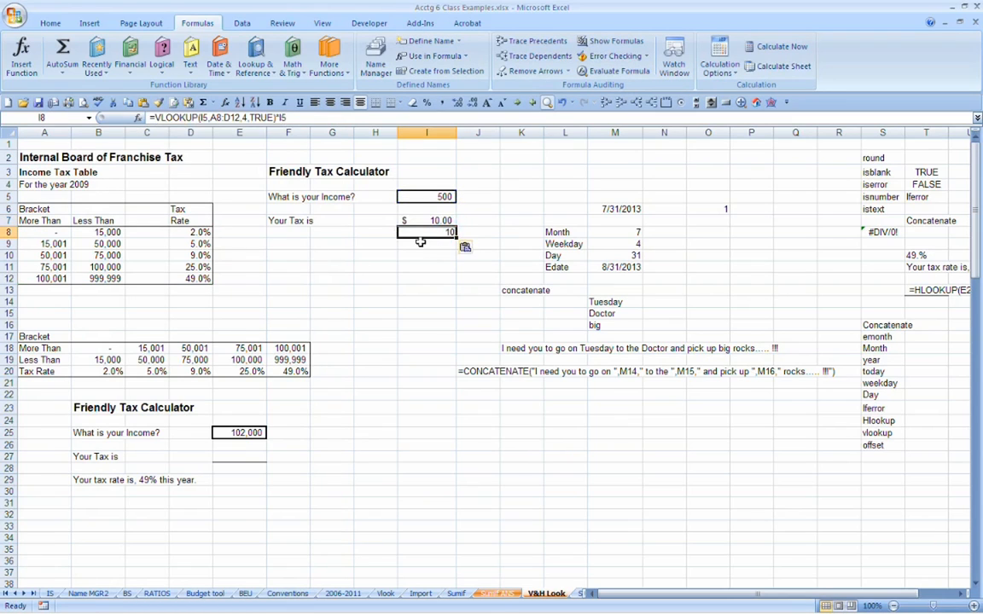
{"action": "left_click", "coordinate": [152, 118]}
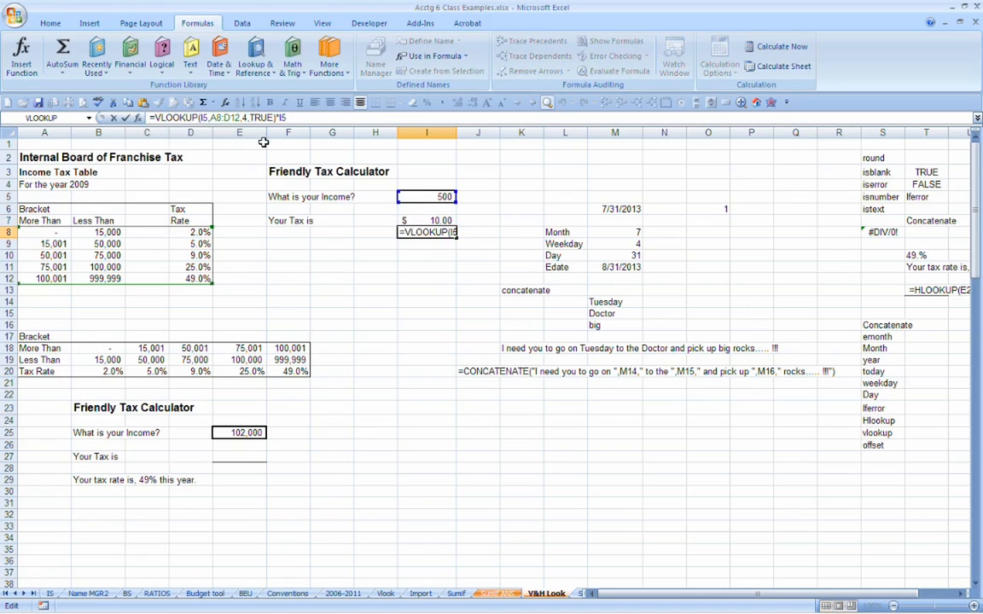
{"action": "type", "text": "'"}
{"action": "key", "text": "Return"}
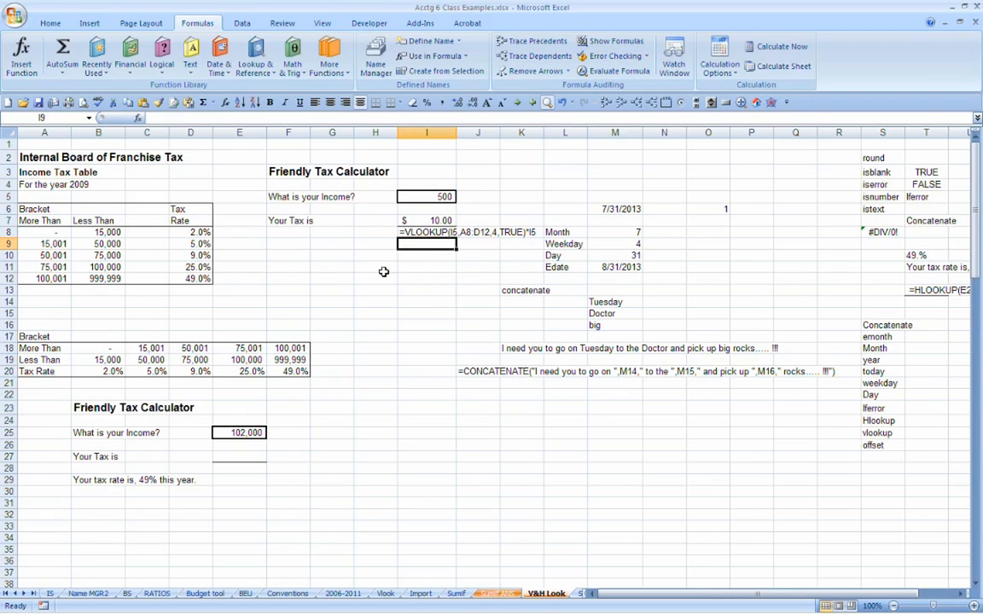
Begin a CONCATENATE formula in F10 with "Your Tax Rate is, " as its first text argument.
{"action": "left_click", "coordinate": [286, 255]}
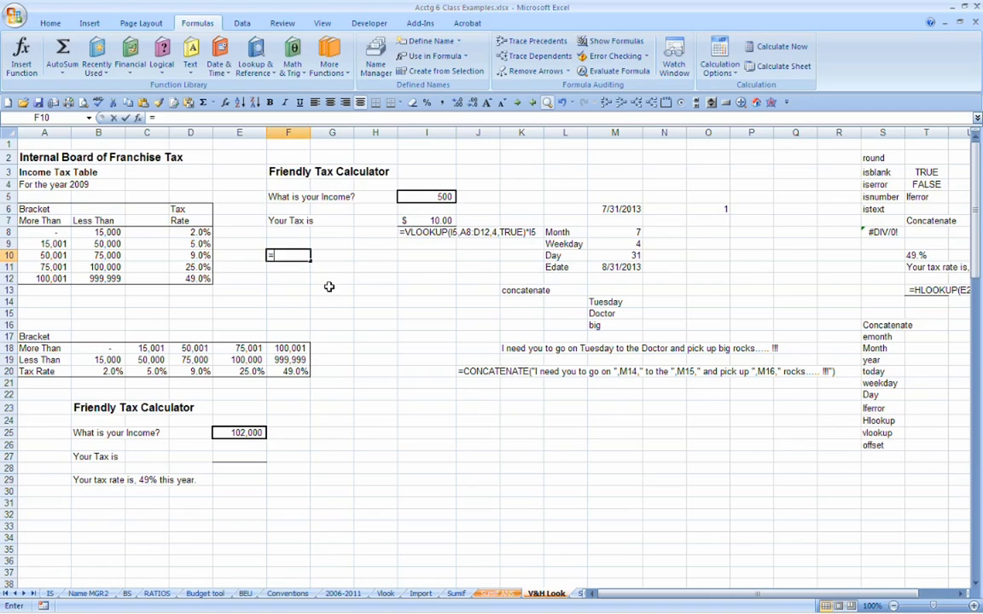
{"action": "type", "text": "=concatenate("}
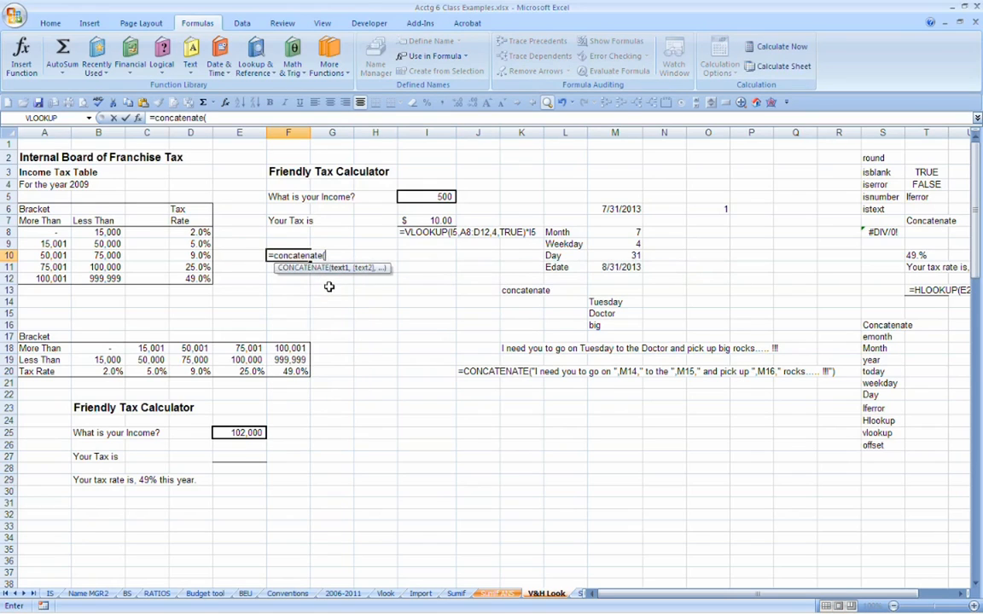
{"action": "type", "text": "\"Your Tax Rate is"}
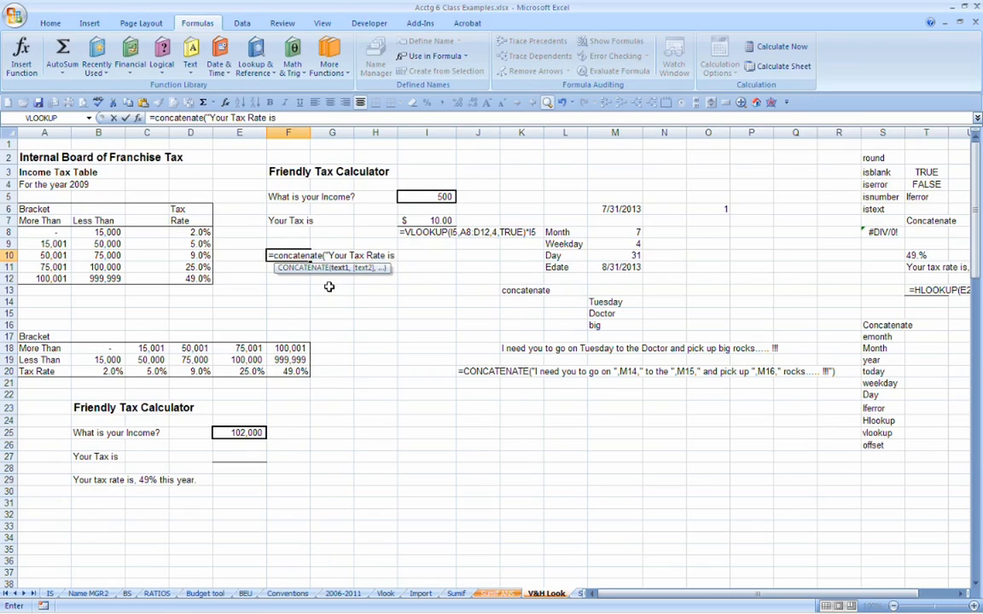
{"action": "type", "text": ", \","}
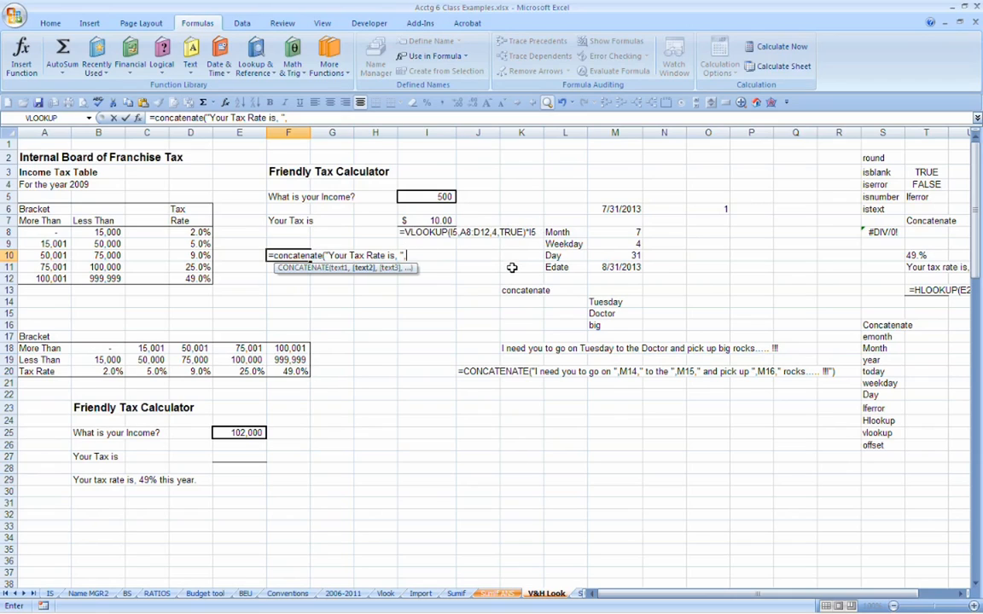
Add vlookup(i5,a8:d12,4,true) as the second argument of the CONCATENATE formula in F10.
{"action": "type", "text": "vlookup"}
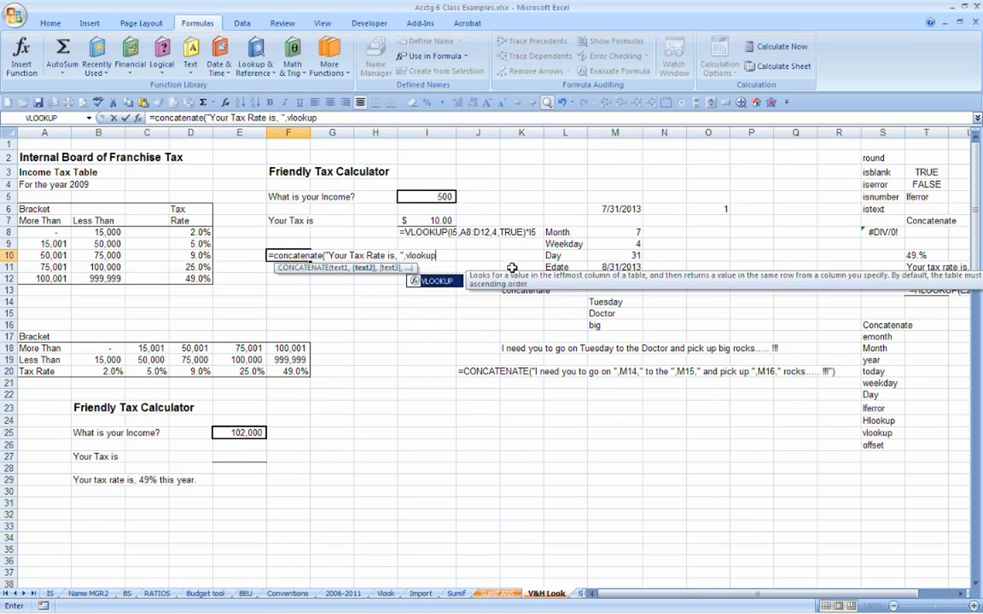
{"action": "type", "text": "(i"}
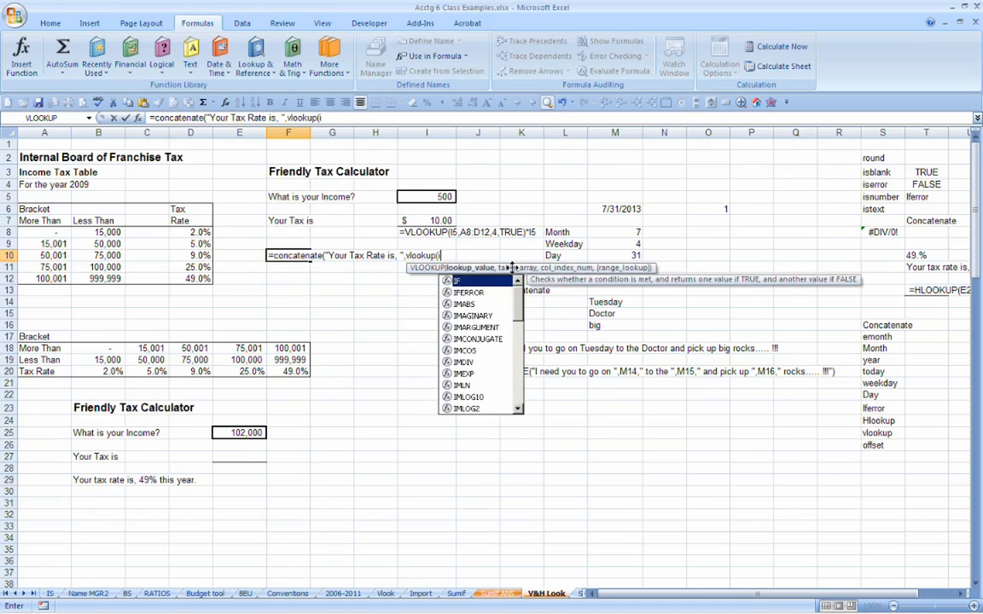
{"action": "type", "text": "5,"}
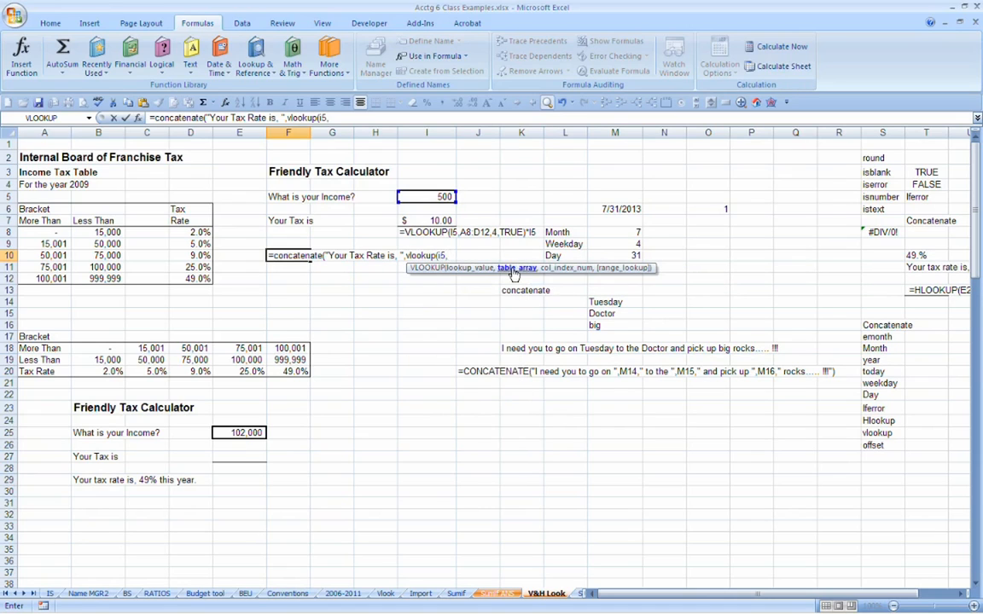
{"action": "type", "text": "a8:d"}
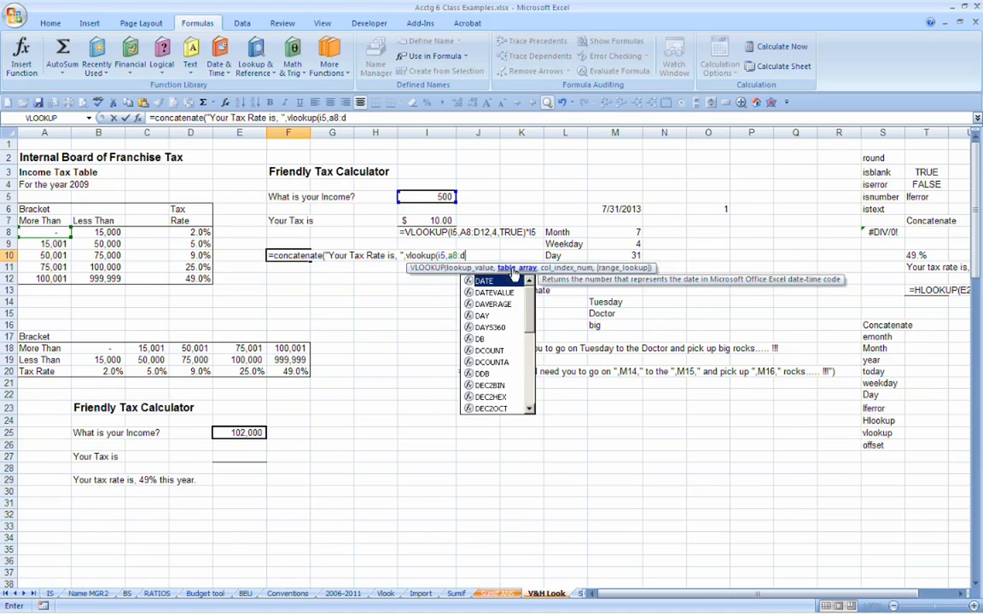
{"action": "type", "text": "12"}
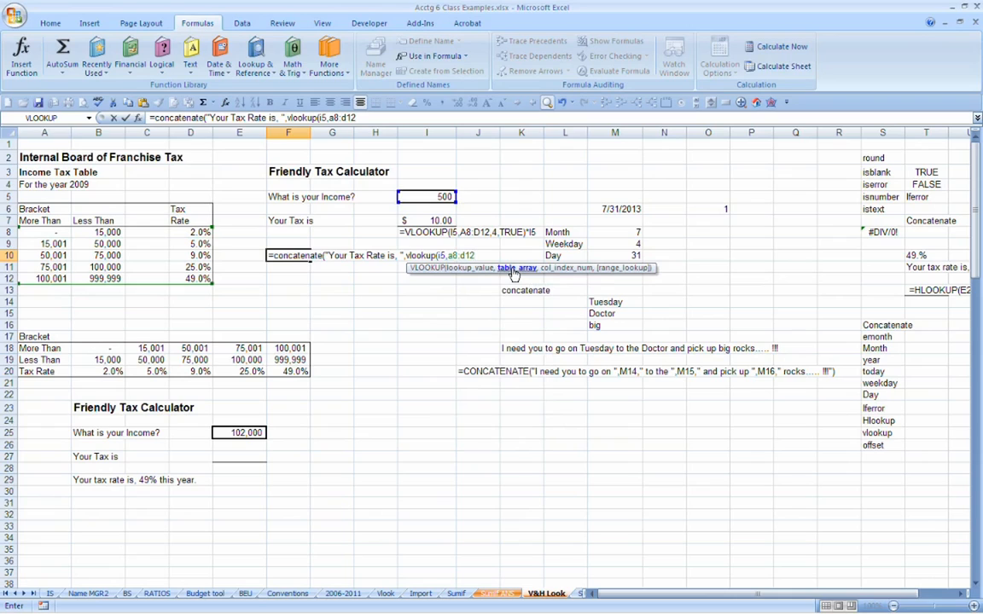
{"action": "type", "text": ",4,true"}
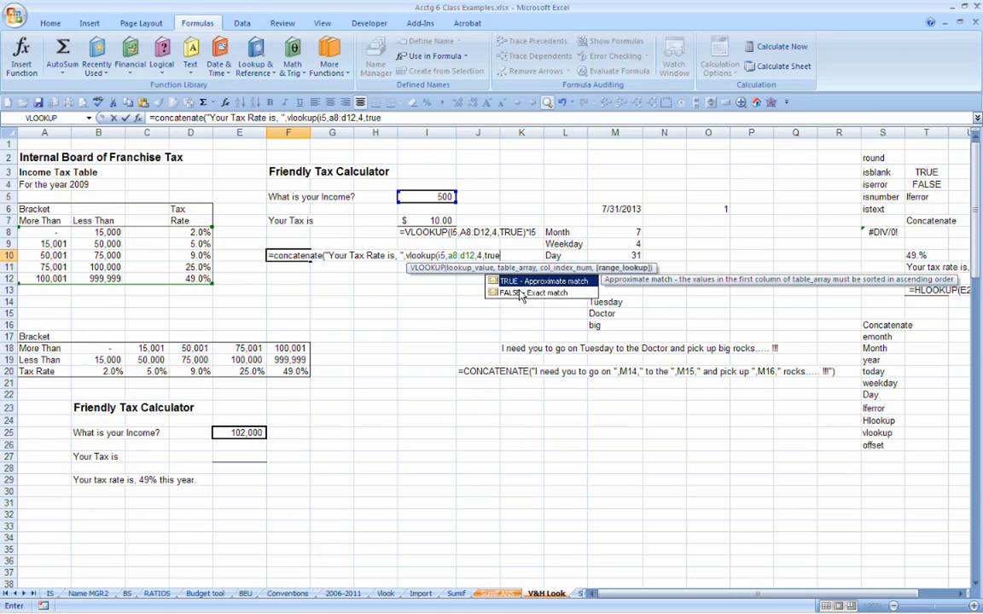
{"action": "type", "text": ")"}
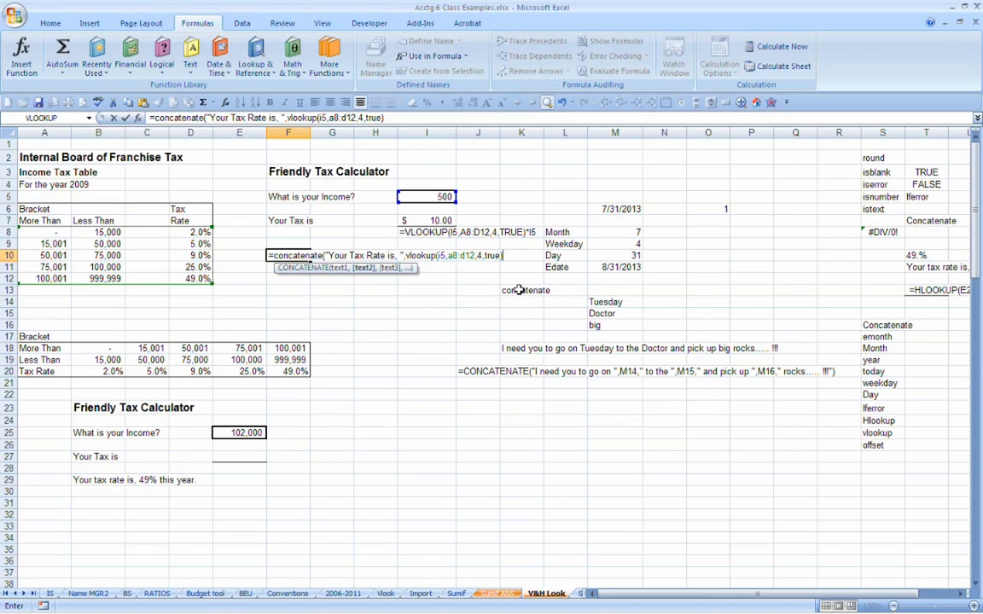
Finish the CONCATENATE formula in F10 with the closing text "%!" as its third argument.
{"action": "type", "text": ","}
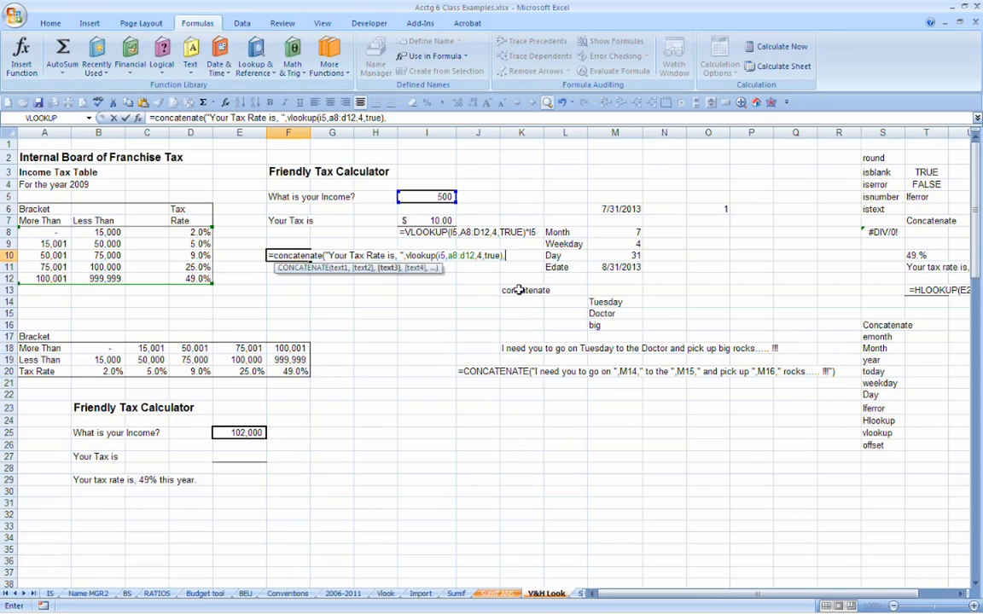
{"action": "type", "text": " \""}
{"action": "key", "text": "BackSpace"}
{"action": "type", "text": "%\""}
{"action": "key", "text": "BackSpace"}
{"action": "type", "text": "!\")"}
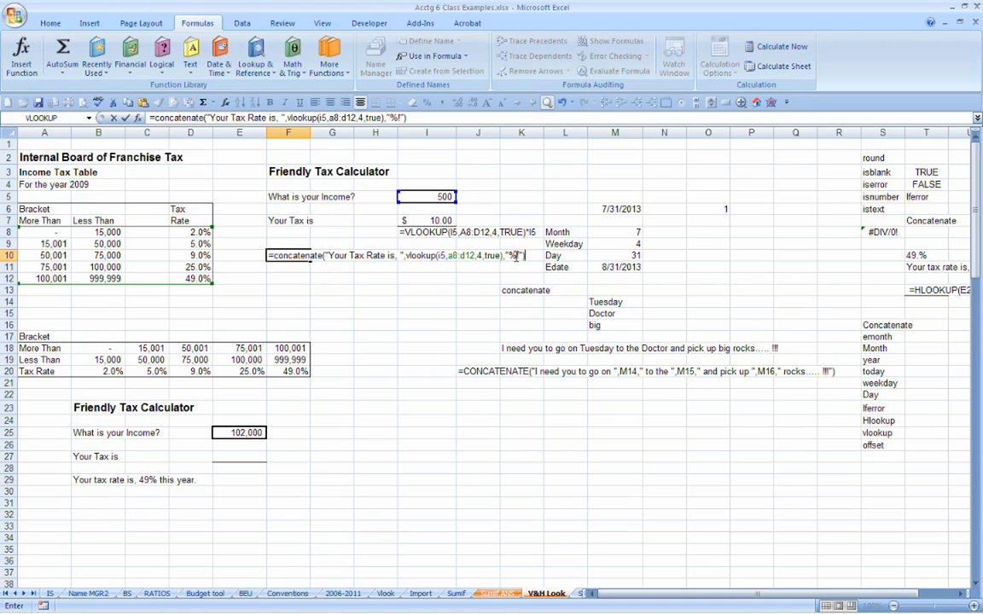
{"action": "key", "text": "Return"}
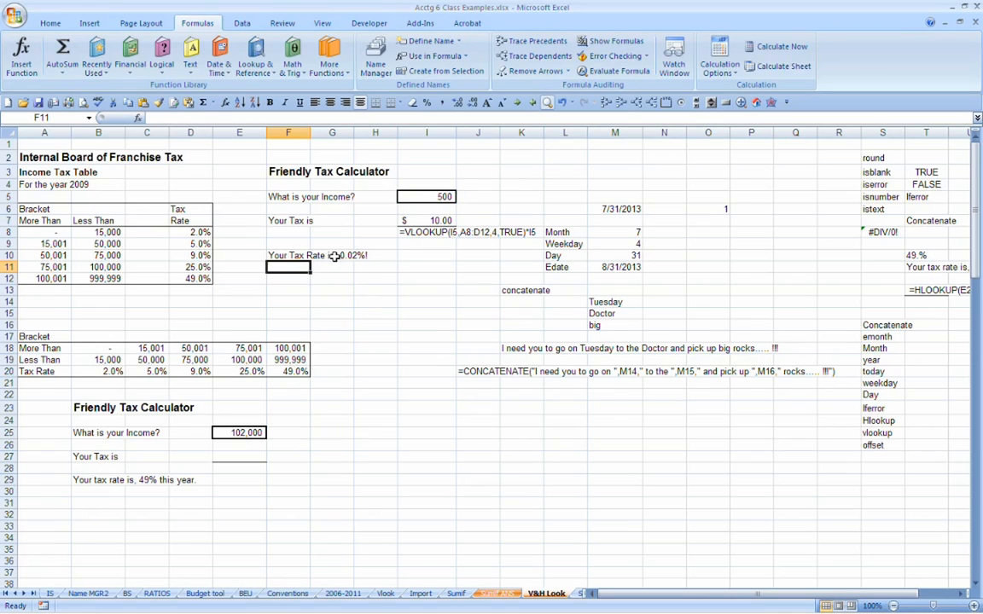
Set the income in I5 to 50,000 to test the tax rate sentence.
{"action": "left_click", "coordinate": [430, 197]}
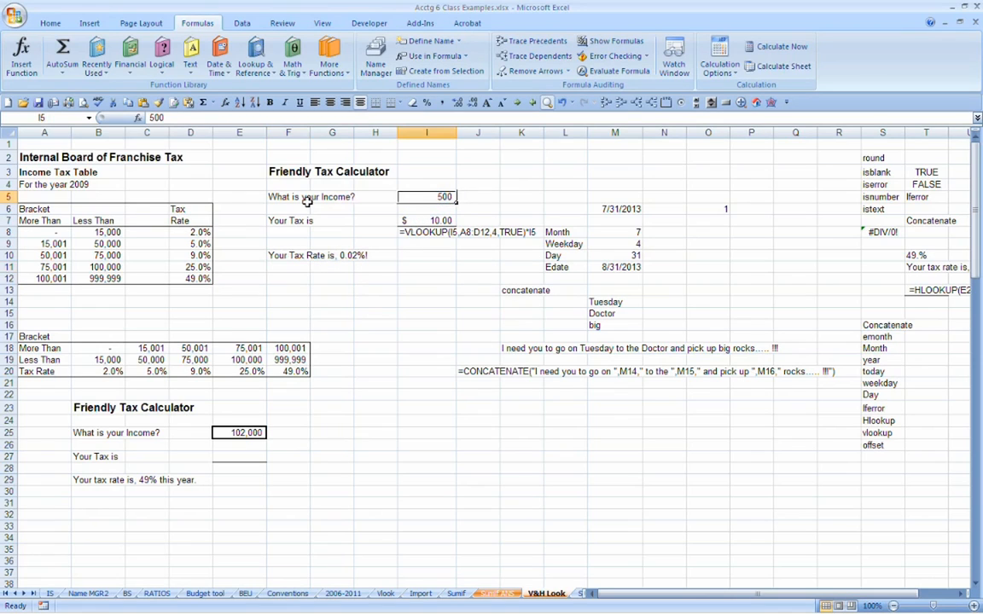
{"action": "type", "text": "50000"}
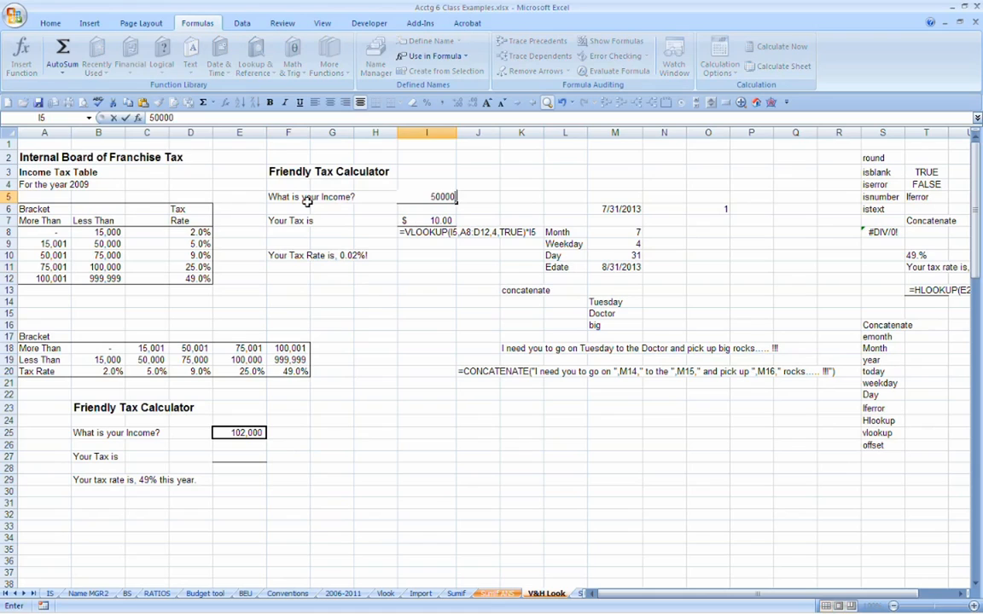
{"action": "key", "text": "Return"}
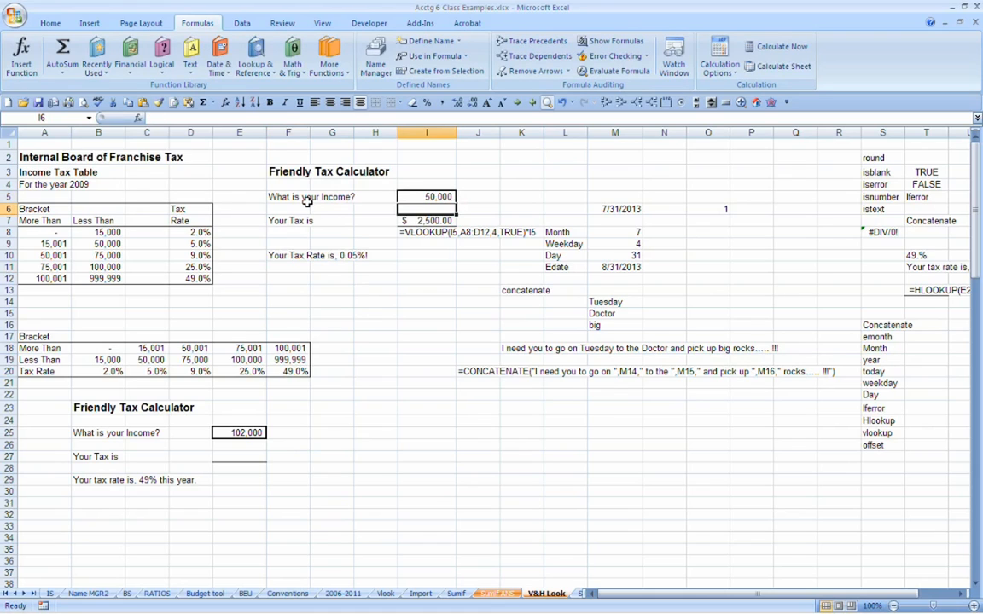
Set the income in I5 to 75,000 to test the tax rate sentence.
{"action": "key", "text": "Down"}
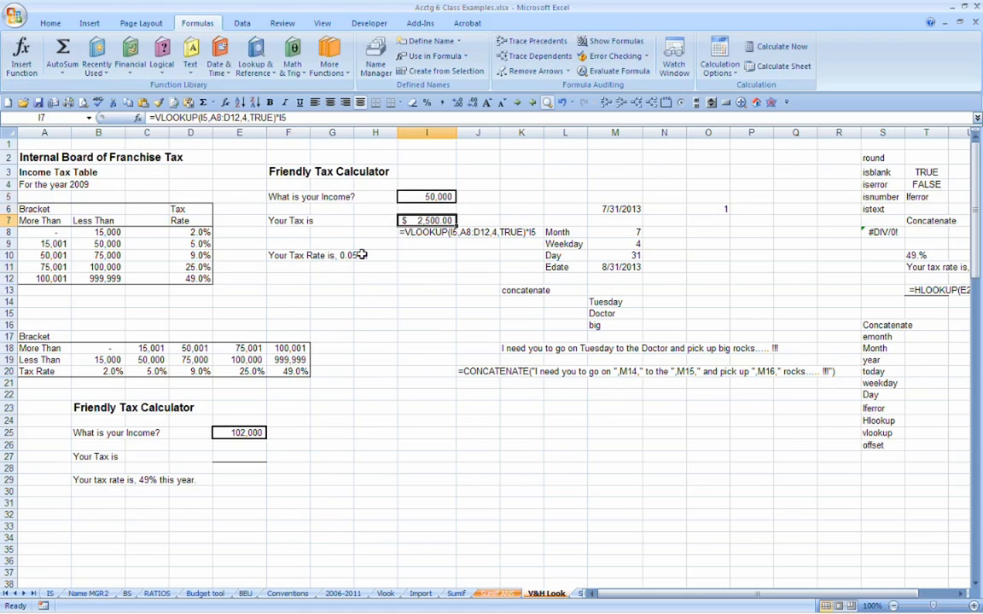
{"action": "key", "text": "Up"}
{"action": "key", "text": "Up"}
{"action": "type", "text": "75000"}
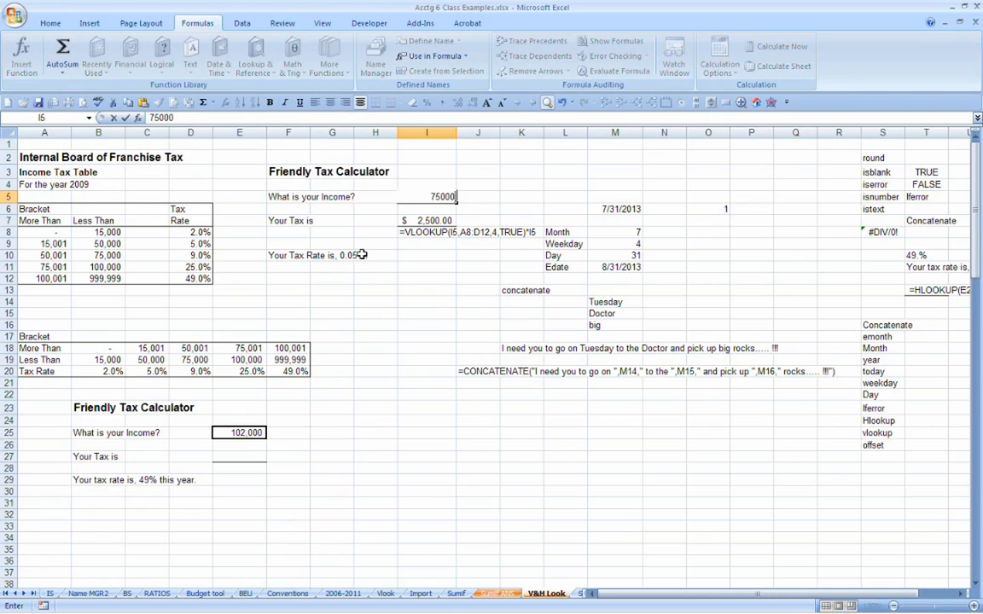
{"action": "key", "text": "Return"}
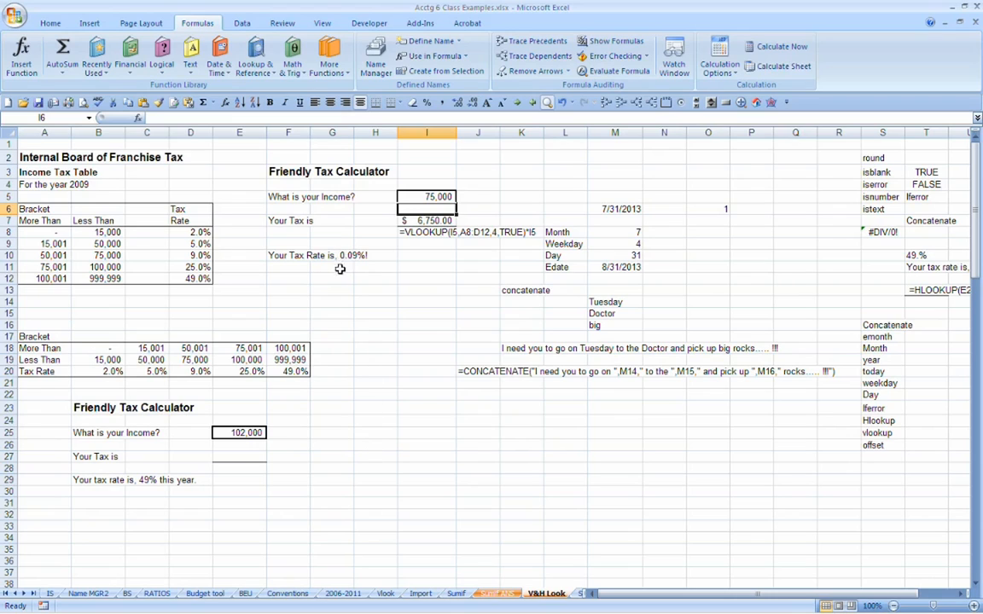
Try to enter =Text(D10,0<) in G12 to convert the tax rate in D10 to formatted text.
{"action": "left_click", "coordinate": [337, 273]}
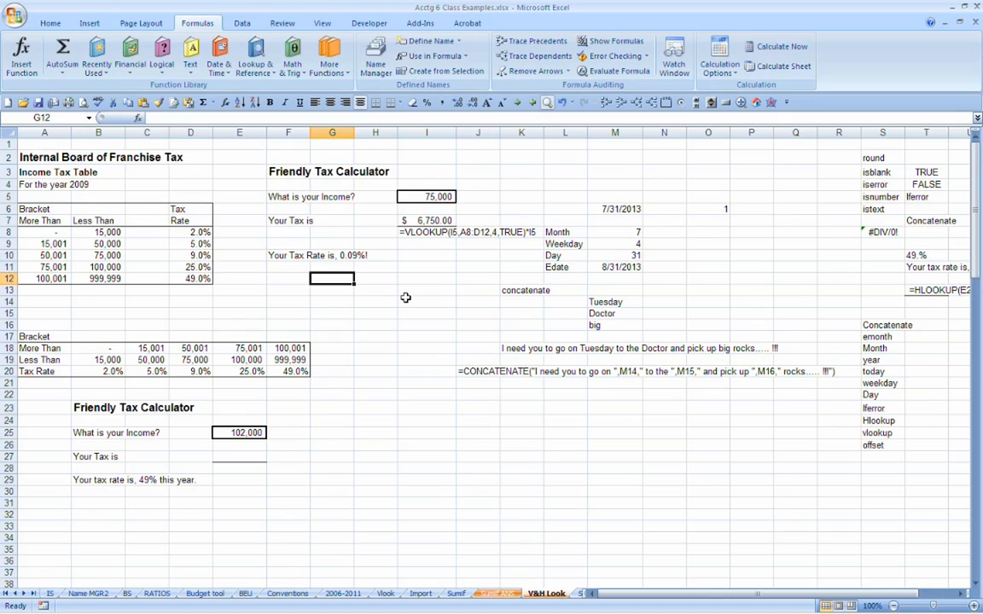
{"action": "type", "text": "="}
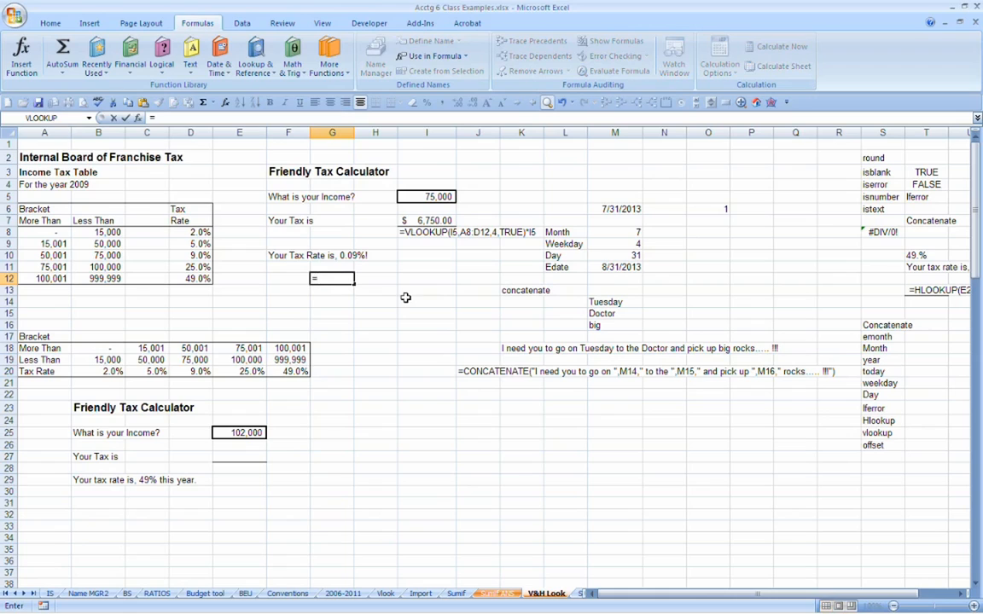
{"action": "type", "text": "Text"}
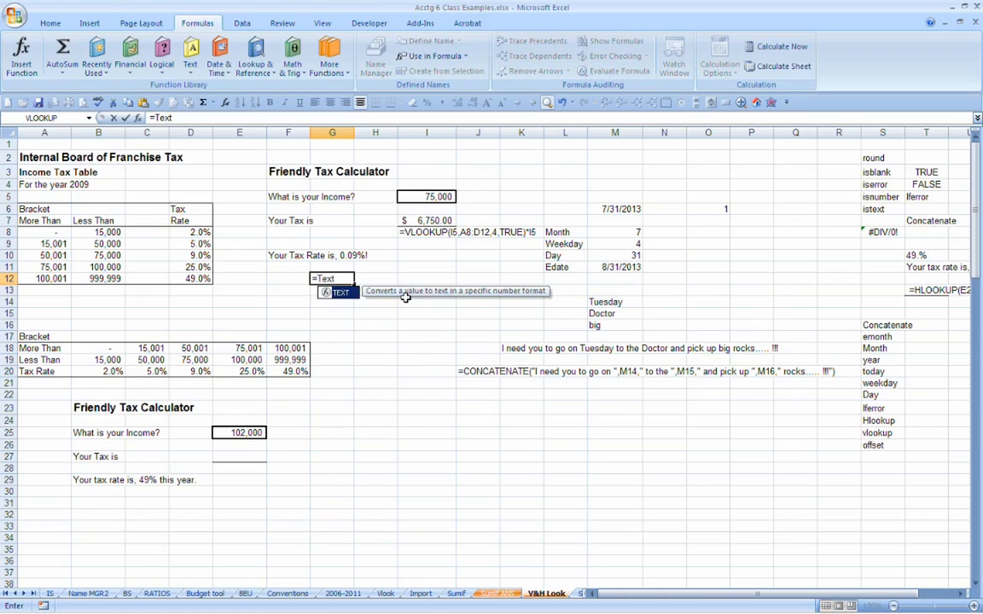
{"action": "type", "text": "("}
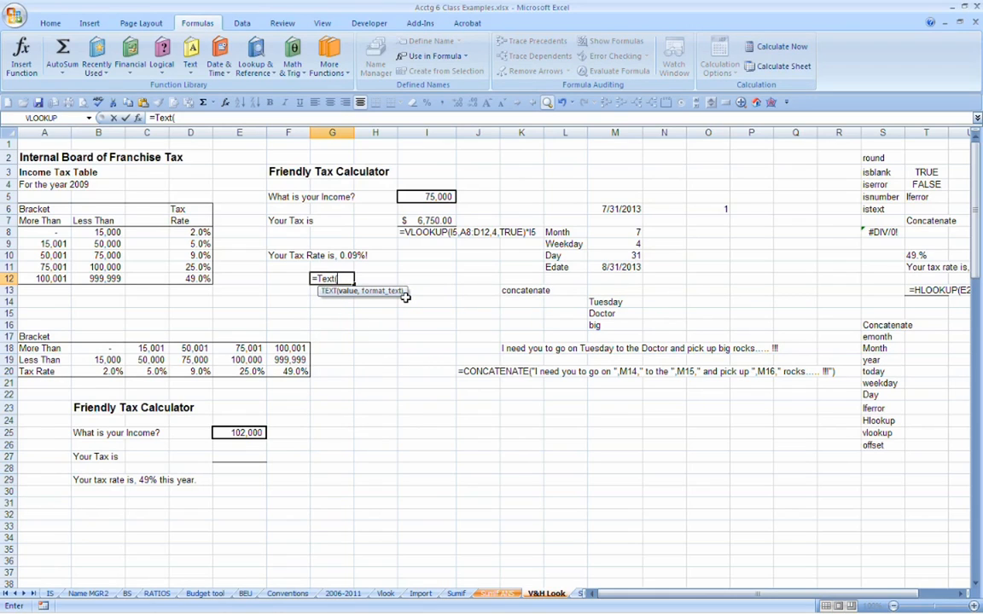
{"action": "left_click", "coordinate": [199, 254]}
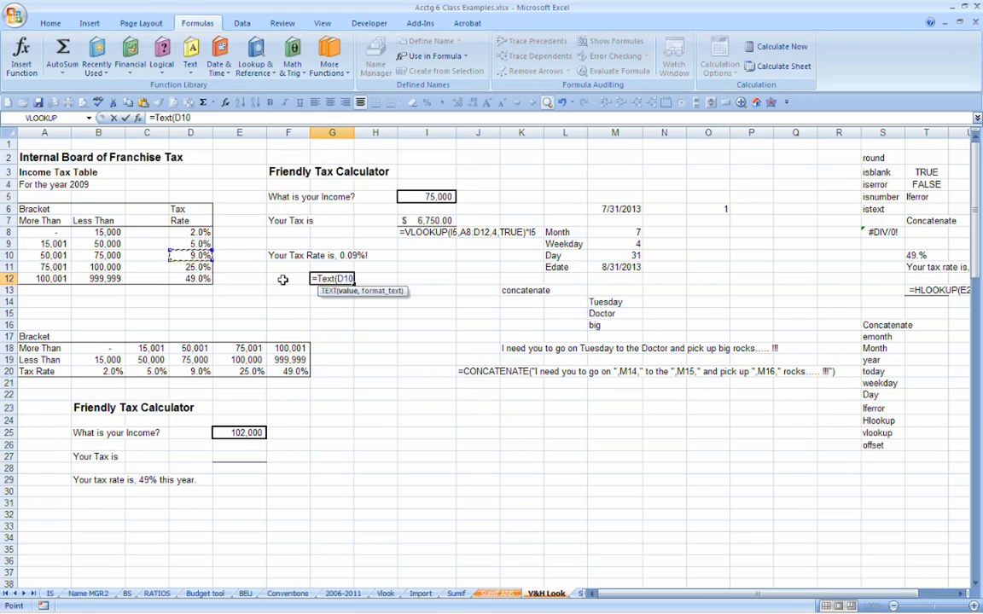
{"action": "type", "text": ","}
{"action": "type", "text": "0<)"}
{"action": "key", "text": "Return"}
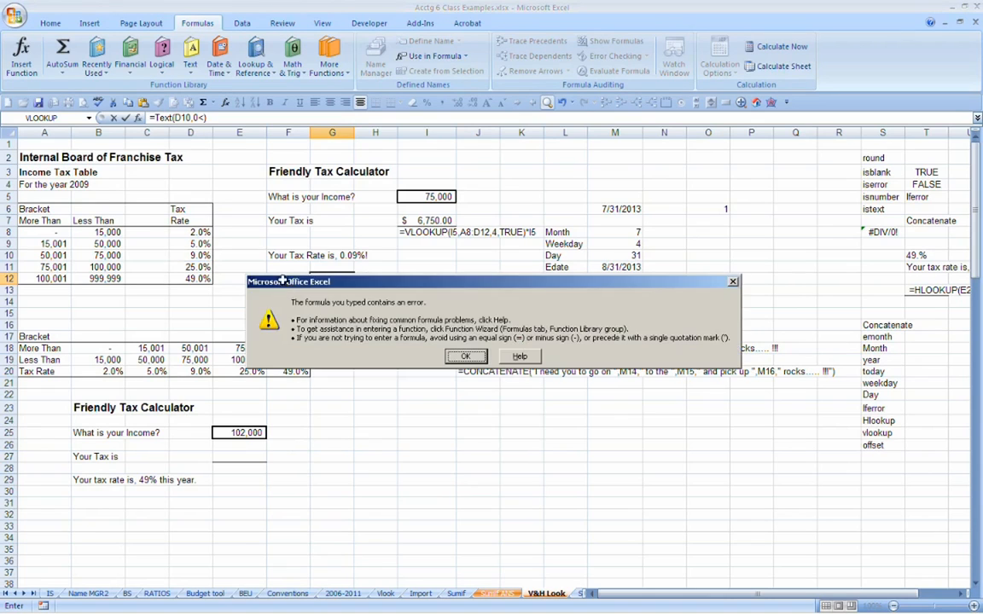
{"action": "key", "text": "Return"}
Store the unfinished TEXT formula in G12 as plain text by prefixing it with an apostrophe.
{"action": "key", "text": "Left"}
{"action": "key", "text": "Left"}
{"action": "key", "text": "Left"}
{"action": "key", "text": "Left"}
{"action": "key", "text": "Left"}
{"action": "key", "text": "Left"}
{"action": "key", "text": "Left"}
{"action": "key", "text": "Left"}
{"action": "key", "text": "Left"}
{"action": "key", "text": "Left"}
{"action": "key", "text": "Left"}
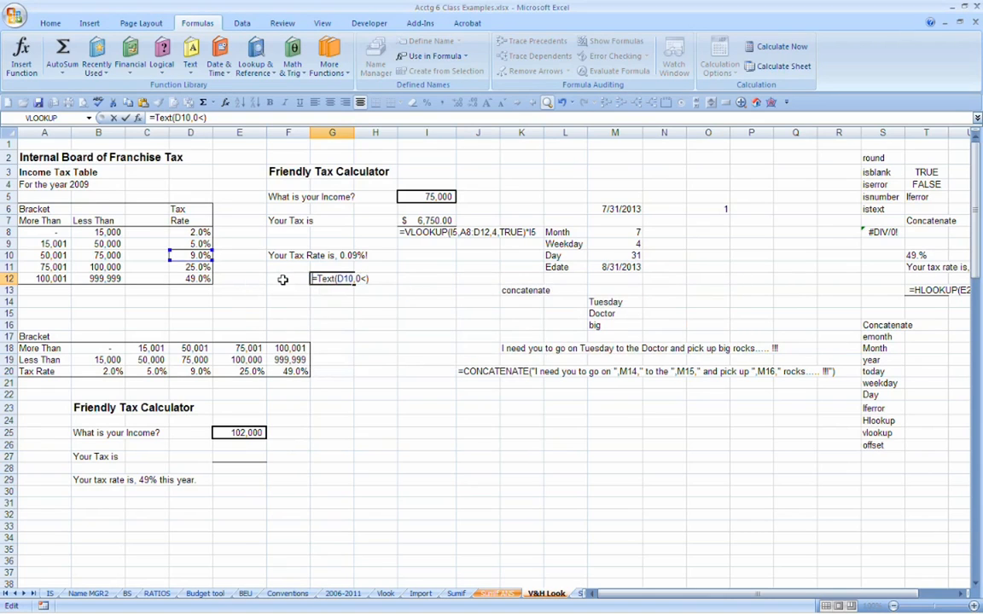
{"action": "type", "text": "'"}
{"action": "key", "text": "Return"}
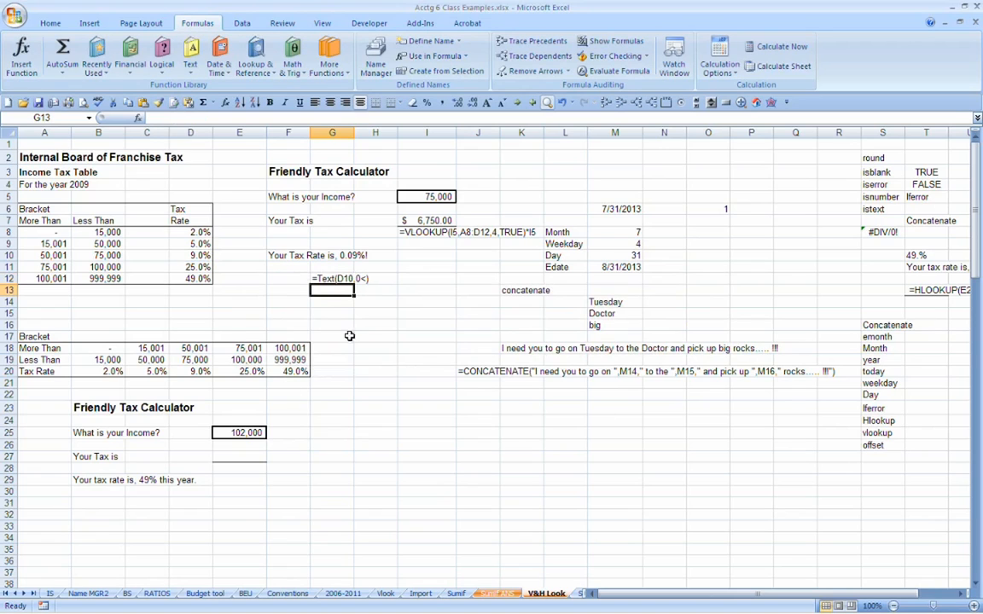
Examine the custom number format codes in the Format Cells dialog for G13, leaving the format unapplied.
{"action": "right_click", "coordinate": [335, 292]}
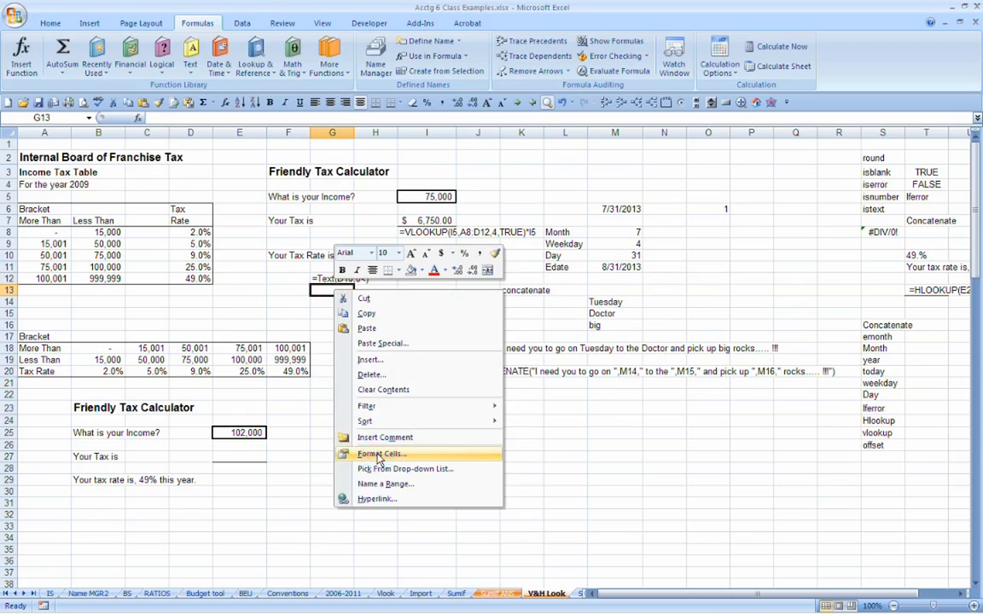
{"action": "key", "text": "Escape"}
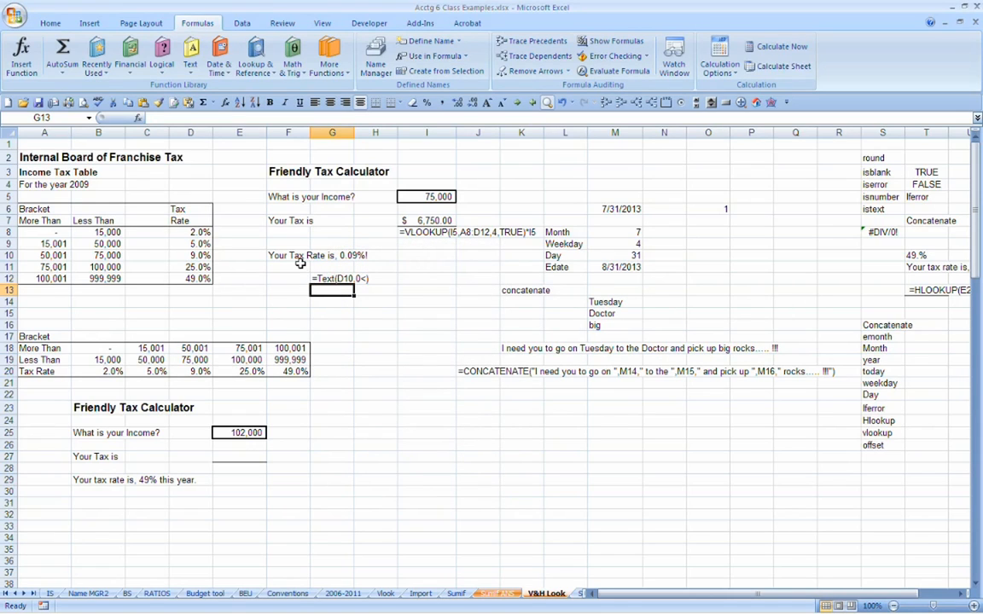
{"action": "key", "text": "ctrl+1"}
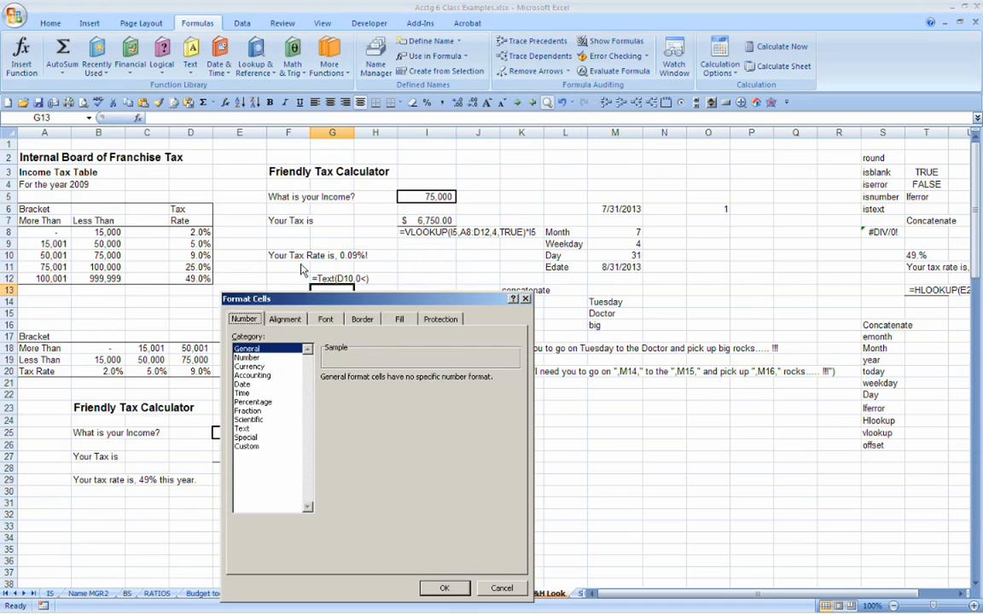
{"action": "left_click", "coordinate": [247, 446]}
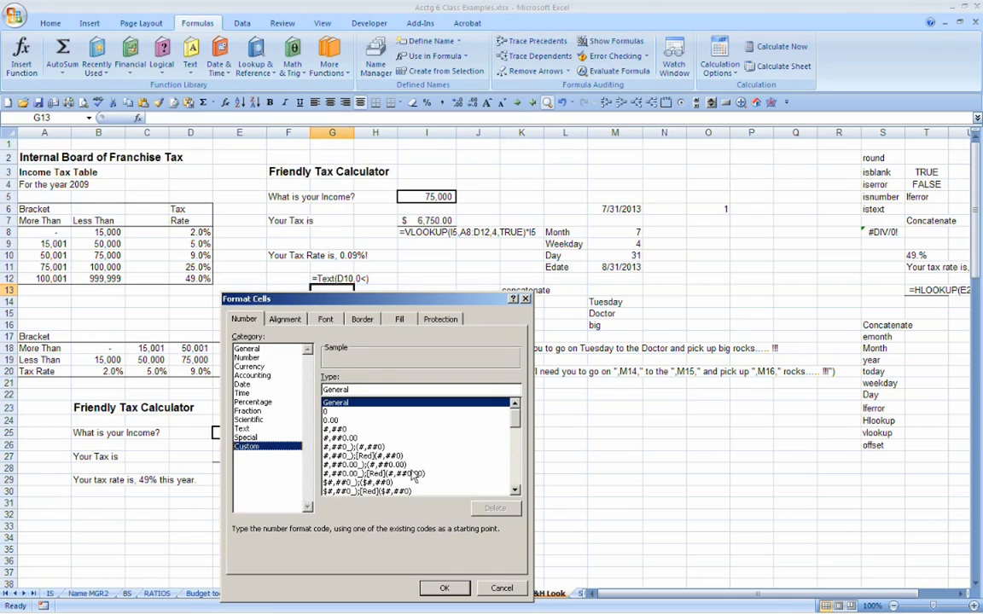
{"action": "left_click", "coordinate": [516, 474]}
{"action": "left_click", "coordinate": [517, 479]}
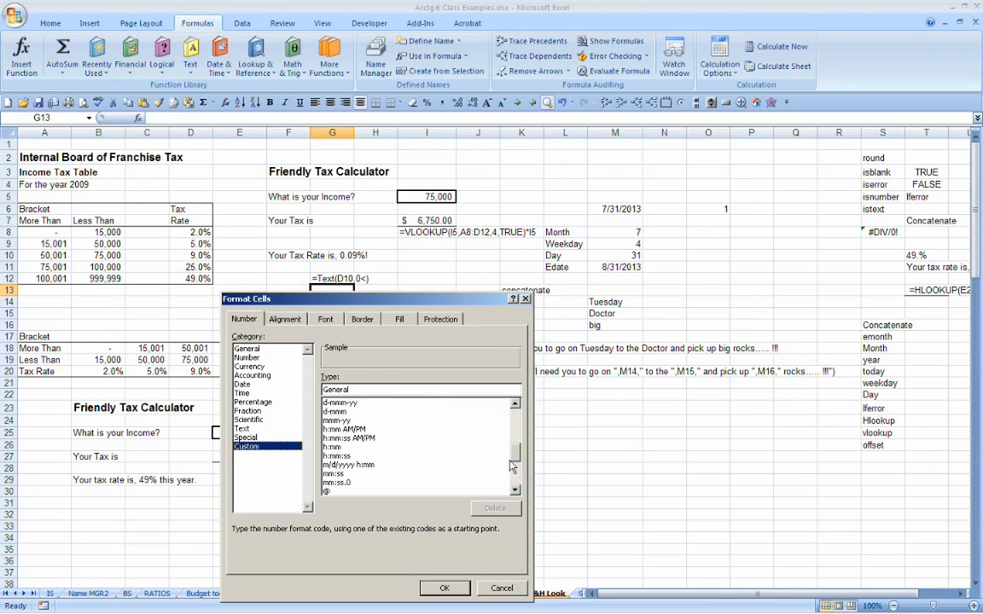
{"action": "left_click", "coordinate": [515, 431]}
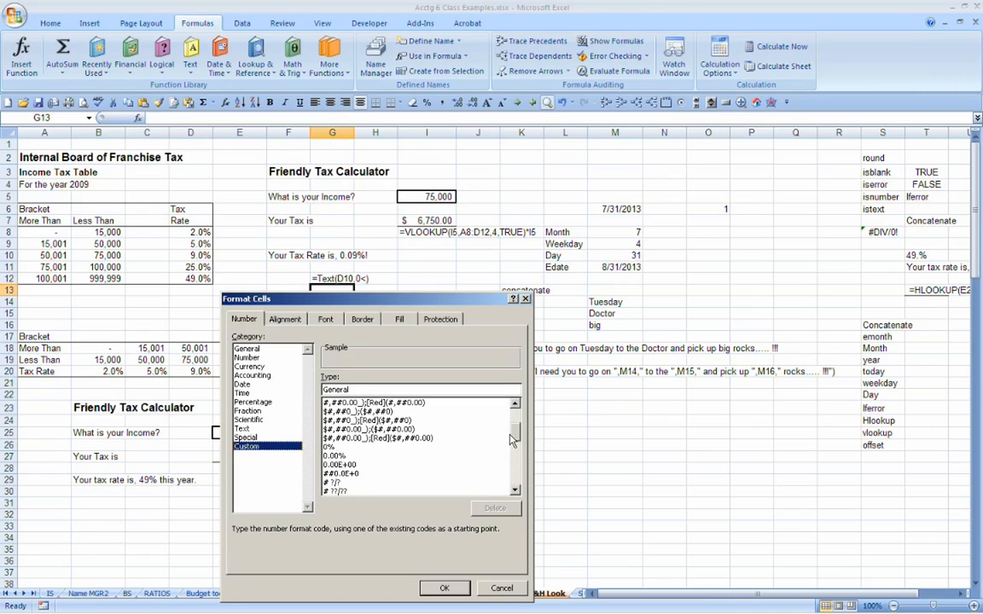
{"action": "left_click_drag", "start_coordinate": [512, 436], "coordinate": [515, 427]}
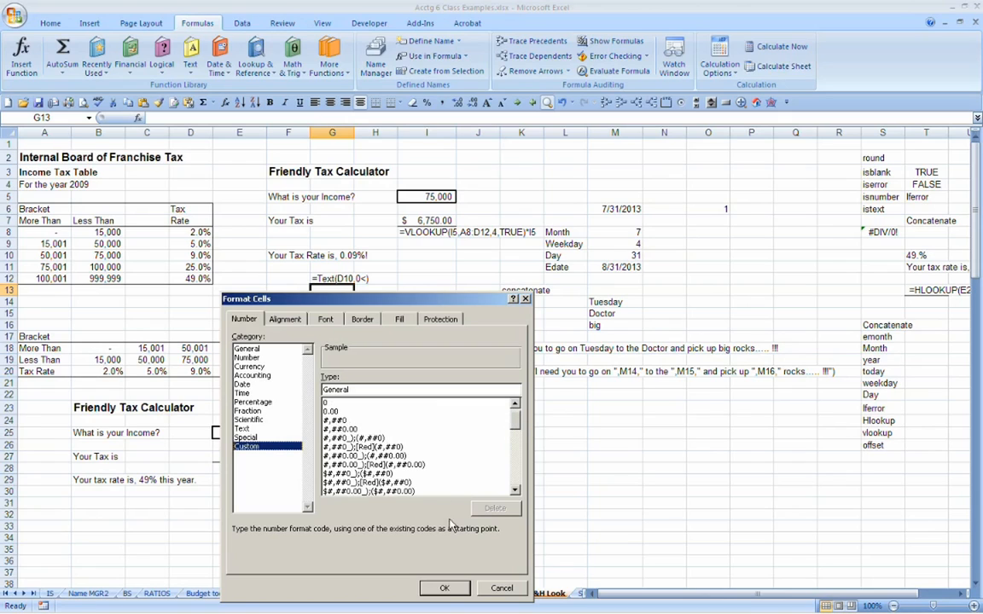
{"action": "left_click", "coordinate": [493, 587]}
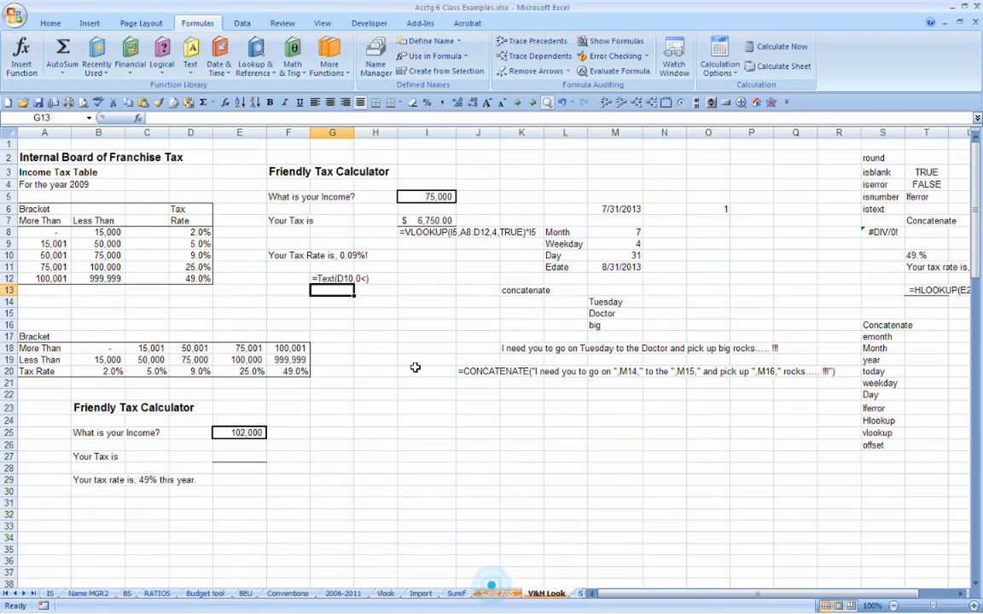
Remove the 0<) ending and the leading apostrophe from G12, leaving =Text(D10, open for a format code.
{"action": "double_click", "coordinate": [324, 280]}
{"action": "key", "text": "BackSpace"}
{"action": "key", "text": "BackSpace"}
{"action": "key", "text": "BackSpace"}
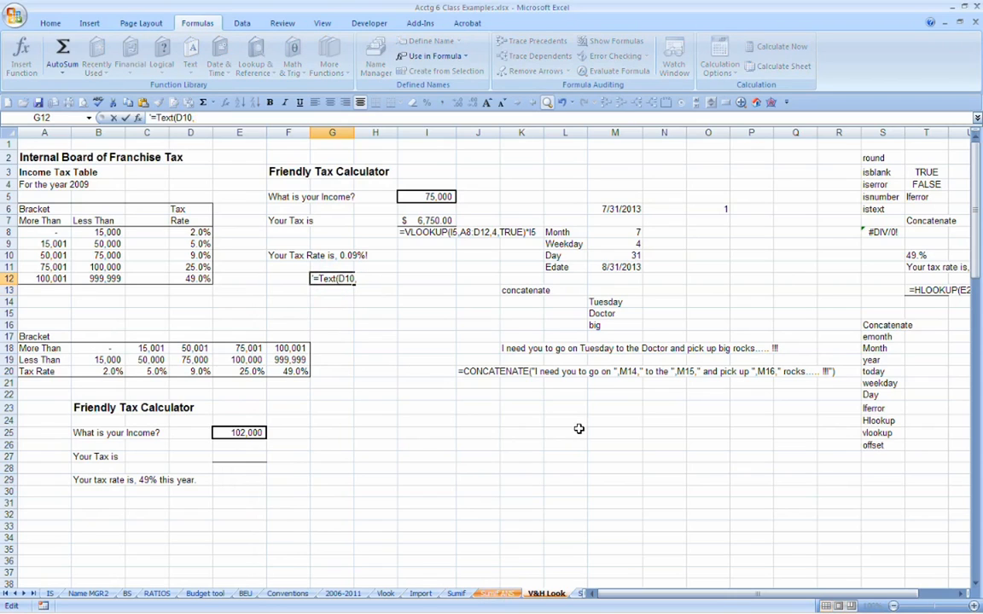
{"action": "key", "text": "Left"}
{"action": "key", "text": "Left"}
{"action": "key", "text": "Left"}
{"action": "key", "text": "Left"}
{"action": "key", "text": "Left"}
{"action": "key", "text": "Left"}
{"action": "key", "text": "Left"}
{"action": "key", "text": "Left"}
{"action": "key", "text": "Left"}
{"action": "key", "text": "BackSpace"}
{"action": "key", "text": "Right"}
{"action": "key", "text": "Right"}
{"action": "key", "text": "Right"}
{"action": "key", "text": "Right"}
{"action": "key", "text": "Right"}
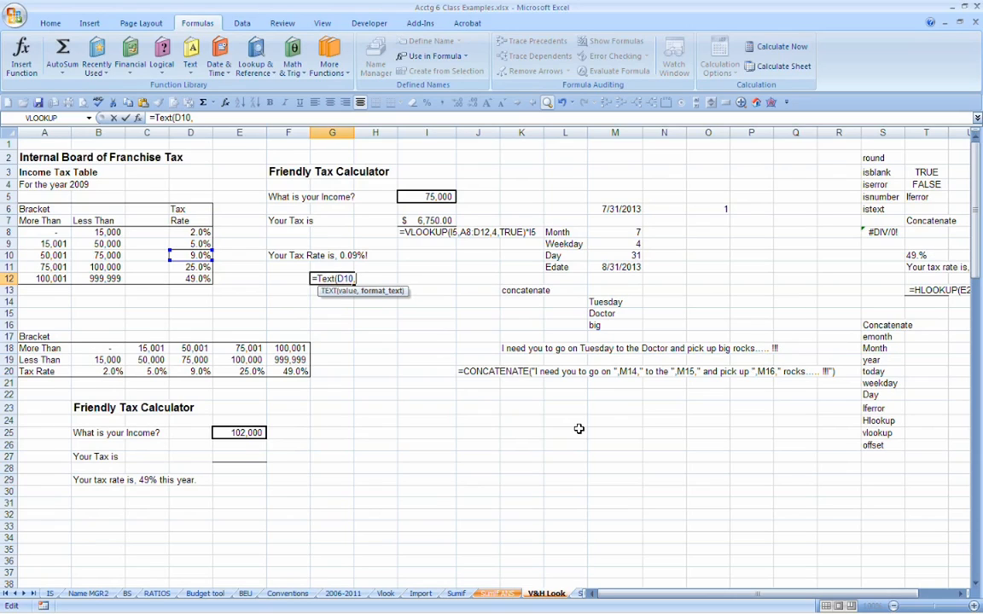
Try to complete the TEXT formula in G12 with the unquoted format code ###.
{"action": "type", "text": "###)"}
{"action": "key", "text": "Return"}
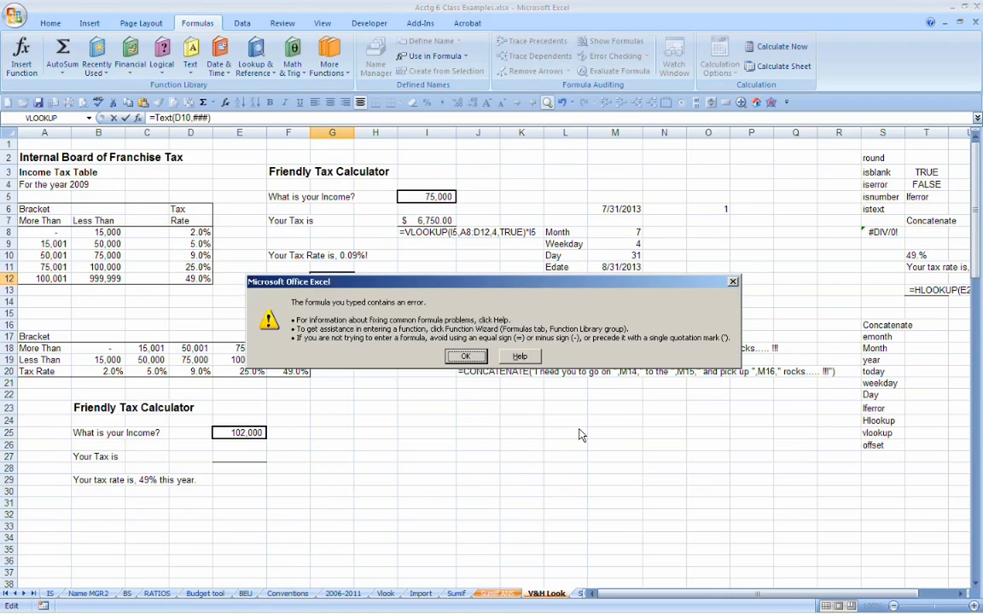
{"action": "key", "text": "Return"}
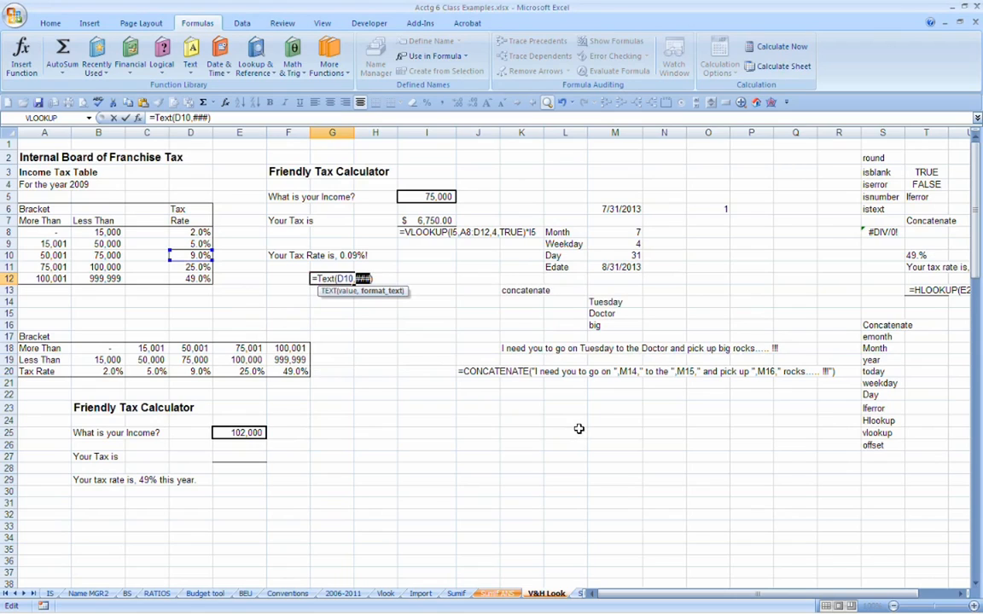
{"action": "key", "text": "Right"}
{"action": "key", "text": "Return"}
{"action": "key", "text": "Return"}
Try the unquoted format codes % and #% in the TEXT formula in G12.
{"action": "key", "text": "BackSpace"}
{"action": "key", "text": "Left"}
{"action": "key", "text": "Left"}
{"action": "key", "text": "Delete"}
{"action": "key", "text": "Delete"}
{"action": "type", "text": "%"}
{"action": "key", "text": "Return"}
{"action": "key", "text": "Return"}
{"action": "key", "text": "Left"}
{"action": "type", "text": "#"}
{"action": "key", "text": "Return"}
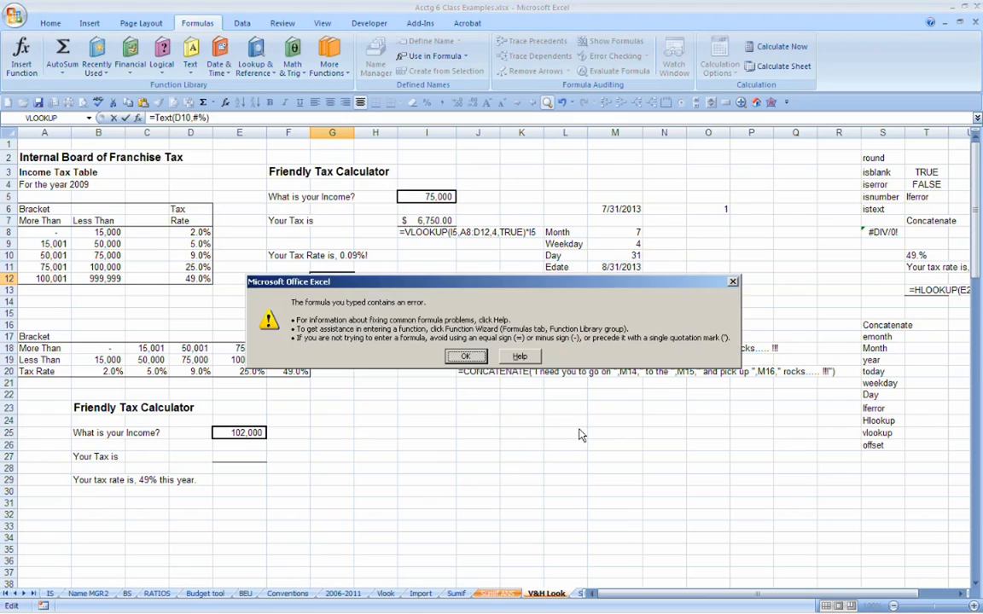
Try placing the # behind the % in the unquoted format code of the TEXT formula in G12.
{"action": "key", "text": "Return"}
{"action": "key", "text": "Left"}
{"action": "key", "text": "BackSpace"}
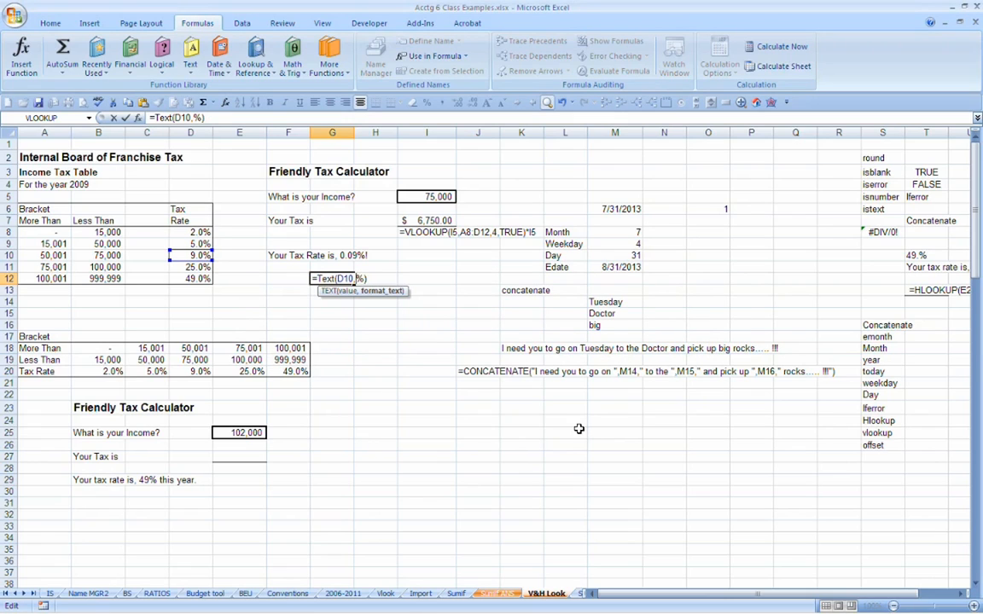
{"action": "key", "text": "Right"}
{"action": "type", "text": "#"}
{"action": "key", "text": "Return"}
{"action": "key", "text": "Return"}
Set the format code of the TEXT formula in G12 to "#,##.0", enclosed in quotation marks.
{"action": "key", "text": "Left"}
{"action": "key", "text": "Left"}
{"action": "key", "text": "Left"}
{"action": "key", "text": "Right"}
{"action": "key", "text": "BackSpace"}
{"action": "key", "text": "Right"}
{"action": "type", "text": ",##.0"}
{"action": "key", "text": "Left"}
{"action": "key", "text": "Left"}
{"action": "key", "text": "Left"}
{"action": "key", "text": "Left"}
{"action": "key", "text": "Left"}
{"action": "key", "text": "Left"}
{"action": "type", "text": "\""}
{"action": "key", "text": "Return"}
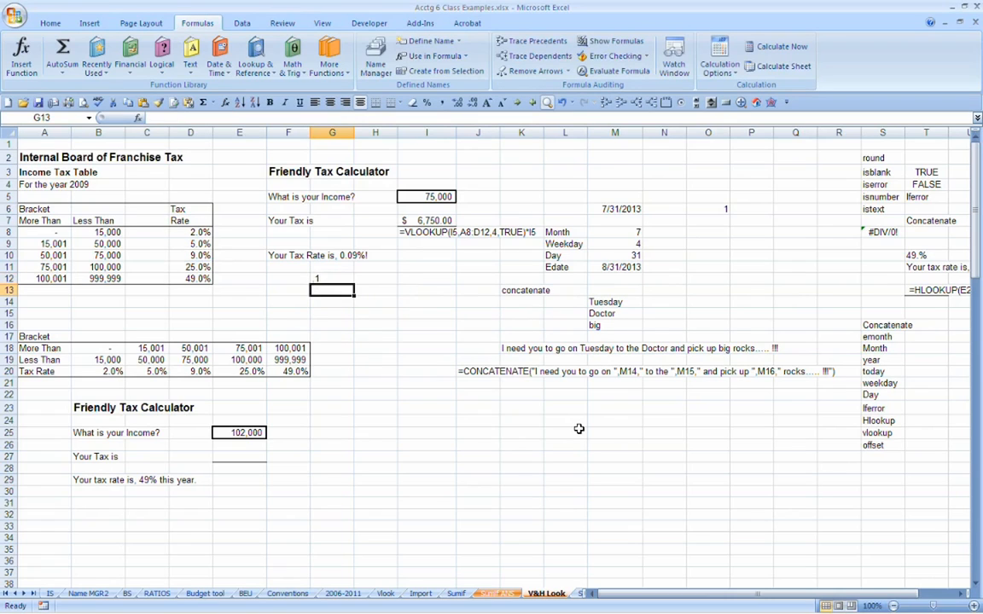
Replace the format code of the TEXT formula in G12 with "%.0".
{"action": "key", "text": "Up"}
{"action": "key", "text": "F2"}
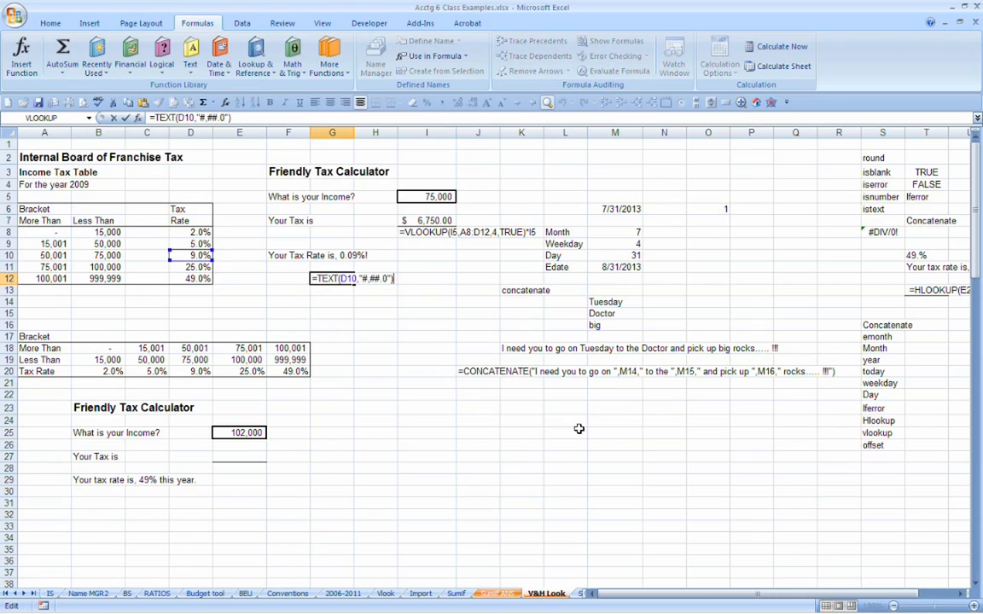
{"action": "key", "text": "Left"}
{"action": "key", "text": "Left"}
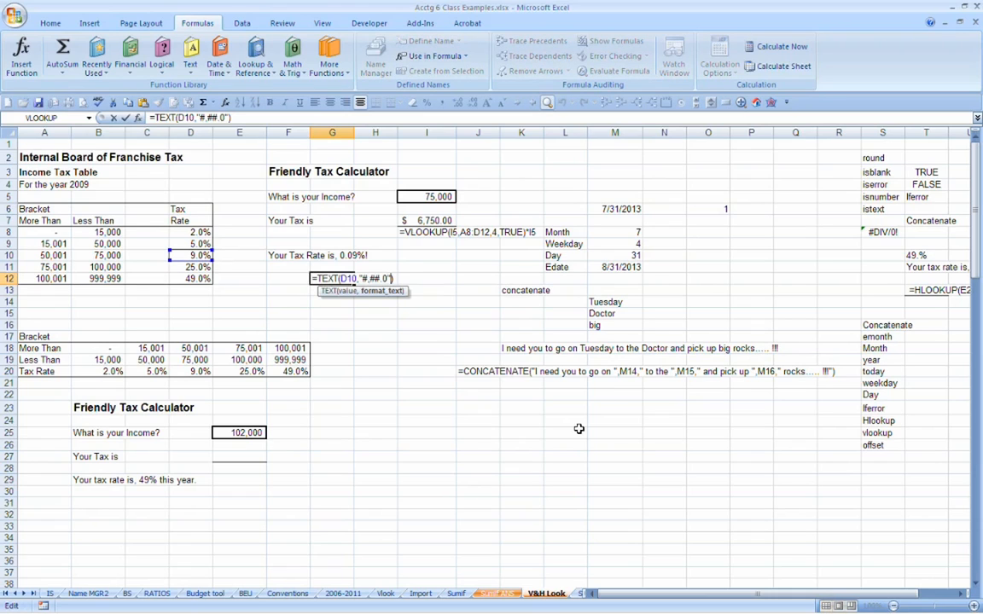
{"action": "key", "text": "Left"}
{"action": "key", "text": "Left"}
{"action": "key", "text": "Left"}
{"action": "key", "text": "Left"}
{"action": "key", "text": "Left"}
{"action": "key", "text": "Left"}
{"action": "key", "text": "Delete"}
{"action": "key", "text": "Delete"}
{"action": "key", "text": "Delete"}
{"action": "key", "text": "Delete"}
{"action": "key", "text": "Delete"}
{"action": "key", "text": "Delete"}
{"action": "type", "text": "%"}
{"action": "type", "text": ".0"}
{"action": "key", "text": "Return"}
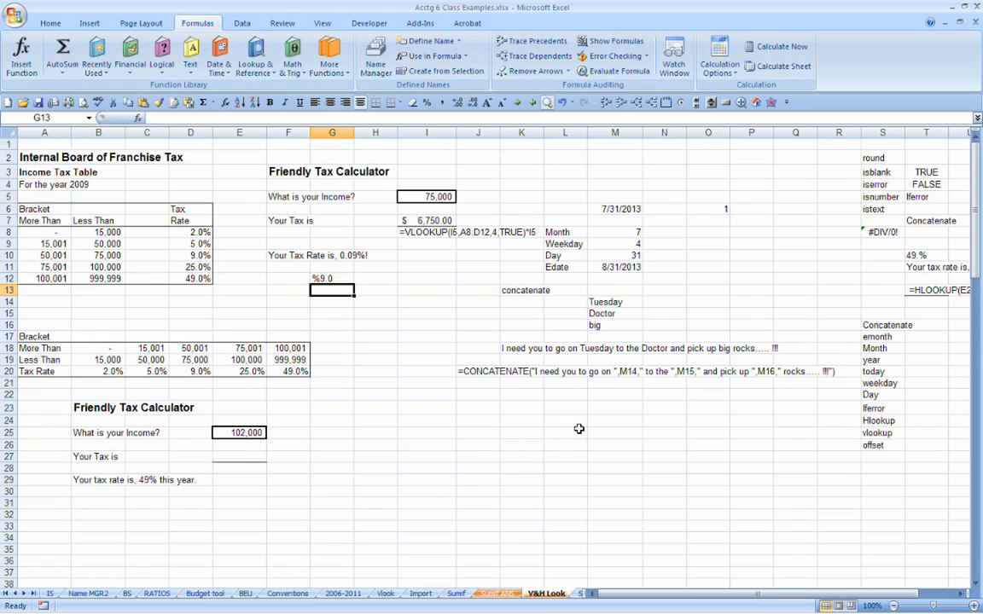
Change the format code of the TEXT formula in G12 to "#.0%".
{"action": "key", "text": "Up"}
{"action": "key", "text": "F2"}
{"action": "key", "text": "Left"}
{"action": "key", "text": "Left"}
{"action": "key", "text": "Left"}
{"action": "key", "text": "Left"}
{"action": "key", "text": "Left"}
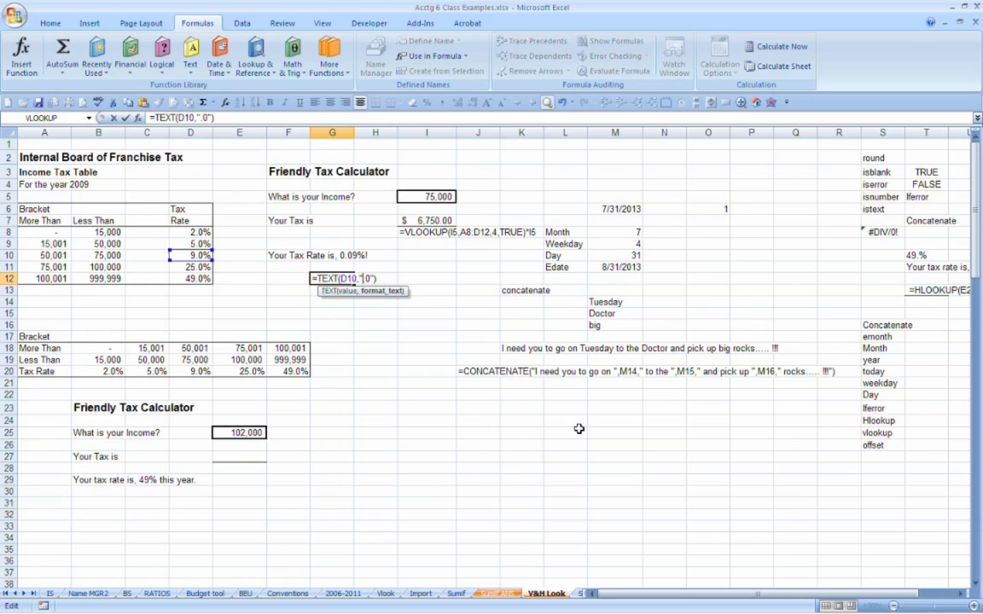
{"action": "key", "text": "Delete"}
{"action": "type", "text": "#.0%"}
{"action": "key", "text": "Return"}
Show the formula =TEXT(D10,"#.0%") in G12 as plain text by putting an apostrophe before it.
{"action": "key", "text": "Up"}
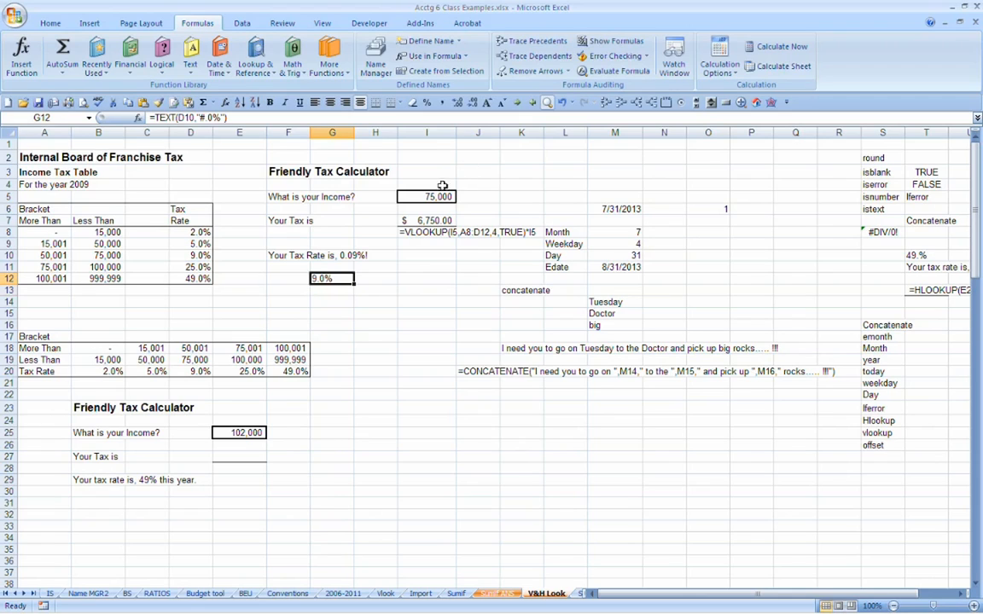
{"action": "key", "text": "F2"}
{"action": "key", "text": "Left"}
{"action": "key", "text": "Left"}
{"action": "key", "text": "Left"}
{"action": "key", "text": "Left"}
{"action": "key", "text": "Left"}
{"action": "key", "text": "Left"}
{"action": "key", "text": "Left"}
{"action": "key", "text": "Left"}
{"action": "key", "text": "Left"}
{"action": "key", "text": "Left"}
{"action": "key", "text": "Left"}
{"action": "key", "text": "Left"}
{"action": "key", "text": "Left"}
{"action": "key", "text": "Left"}
{"action": "key", "text": "Left"}
{"action": "key", "text": "Left"}
{"action": "key", "text": "Left"}
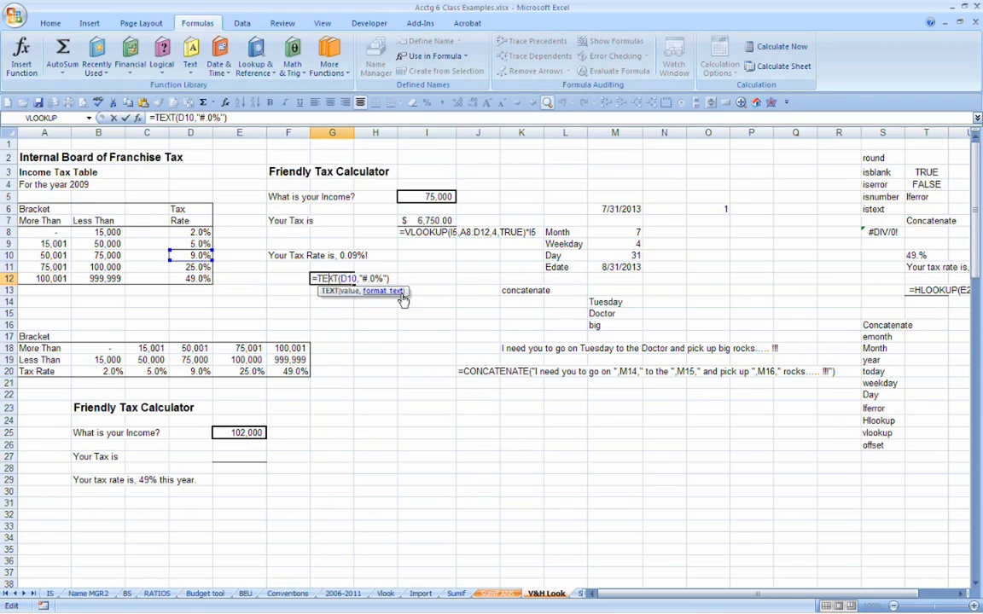
{"action": "type", "text": "'"}
{"action": "key", "text": "Return"}
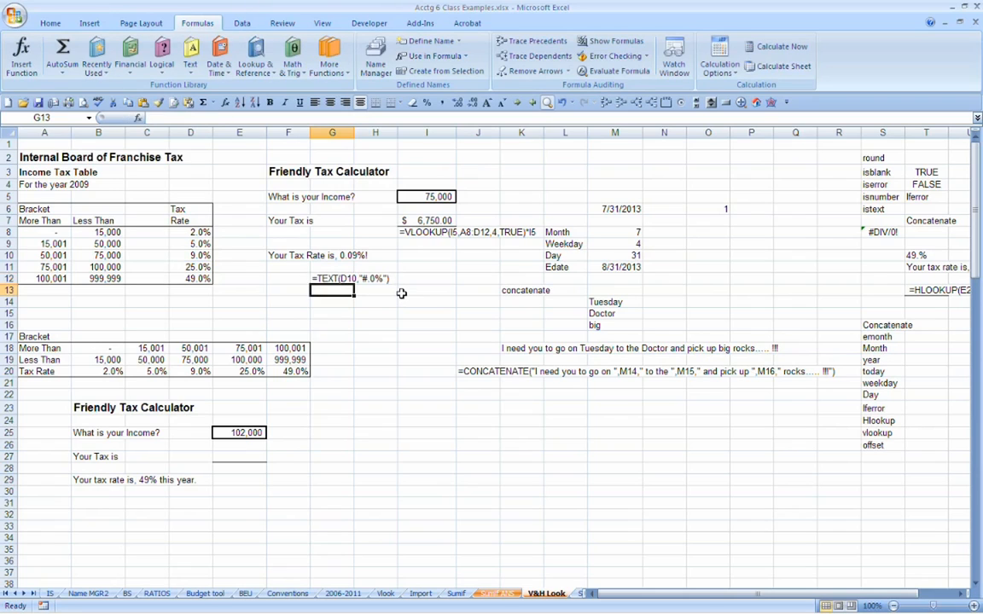
Insert the opening of a TEXT function before the VLOOKUP in the CONCATENATE formula in F10.
{"action": "key", "text": "Up"}
{"action": "key", "text": "Up"}
{"action": "key", "text": "Up"}
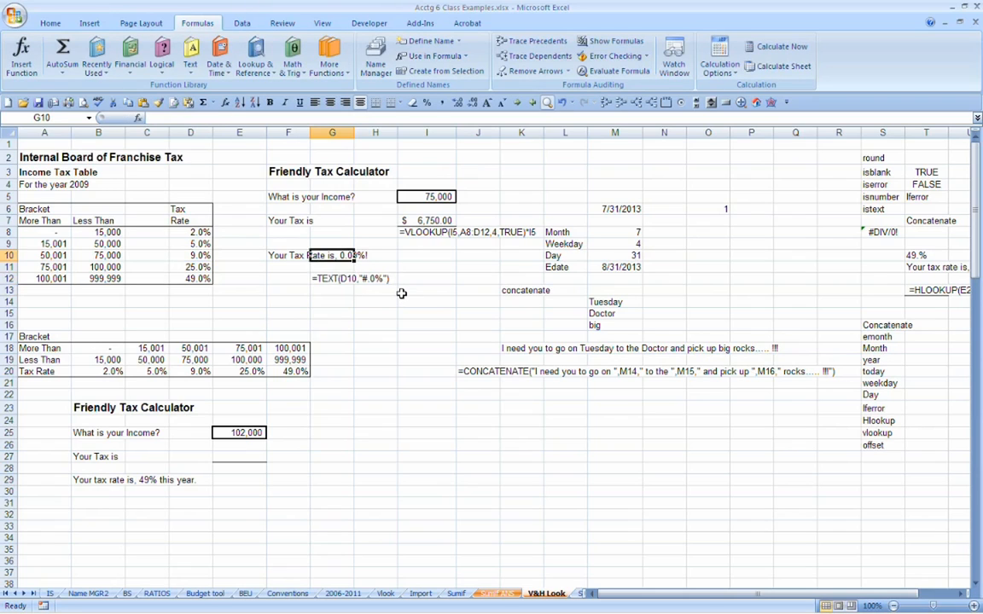
{"action": "key", "text": "Left"}
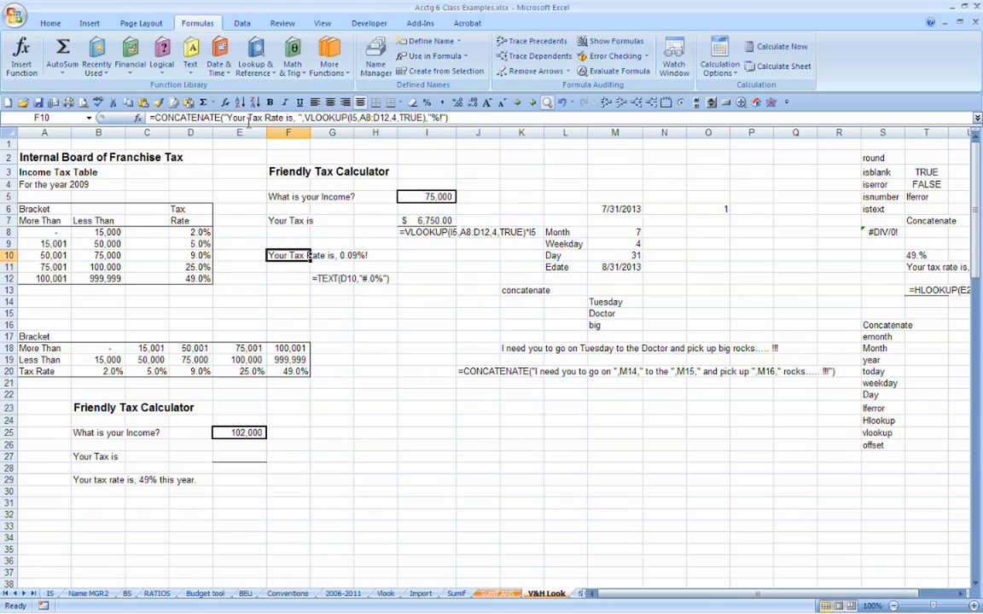
{"action": "left_click", "coordinate": [309, 117]}
{"action": "key", "text": "Right"}
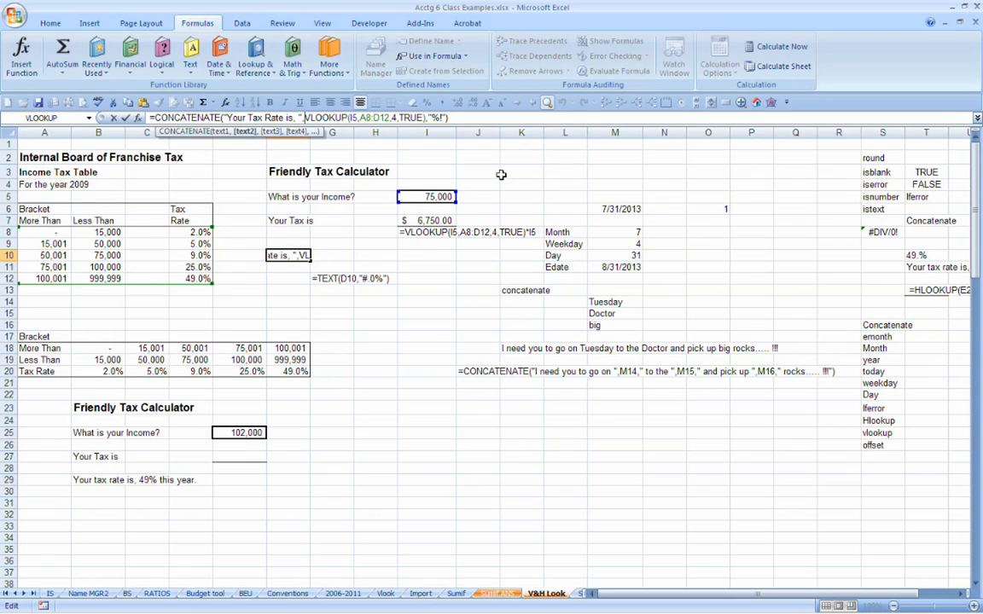
{"action": "type", "text": "Text"}
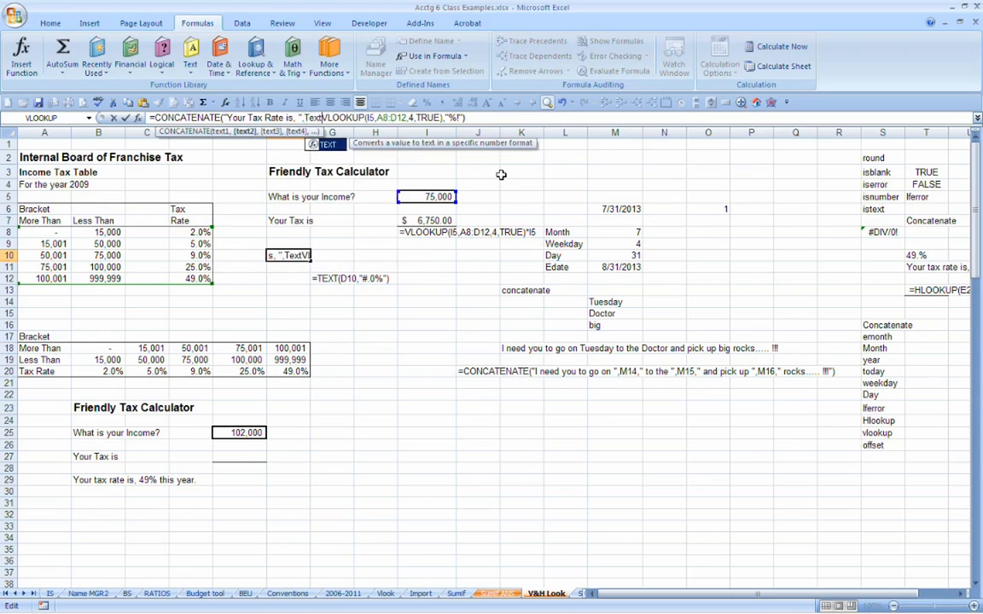
{"action": "type", "text": "("}
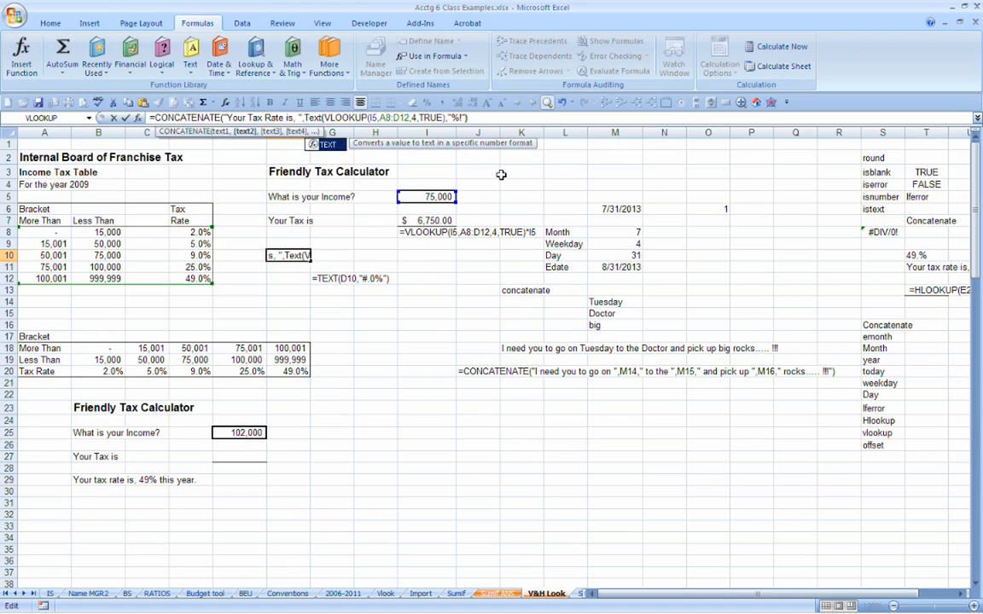
Replace the "%!" text after the VLOOKUP in F10 with the TEXT format code "#.0%", accepting the proposed parenthesis correction.
{"action": "key", "text": "Right"}
{"action": "key", "text": "Right"}
{"action": "key", "text": "Right"}
{"action": "key", "text": "Right"}
{"action": "key", "text": "Right"}
{"action": "key", "text": "Right"}
{"action": "key", "text": "Right"}
{"action": "key", "text": "Right"}
{"action": "key", "text": "Right"}
{"action": "key", "text": "Right"}
{"action": "key", "text": "Right"}
{"action": "key", "text": "Right"}
{"action": "key", "text": "Right"}
{"action": "key", "text": "Right"}
{"action": "key", "text": "Right"}
{"action": "key", "text": "Right"}
{"action": "key", "text": "Right"}
{"action": "key", "text": "Right"}
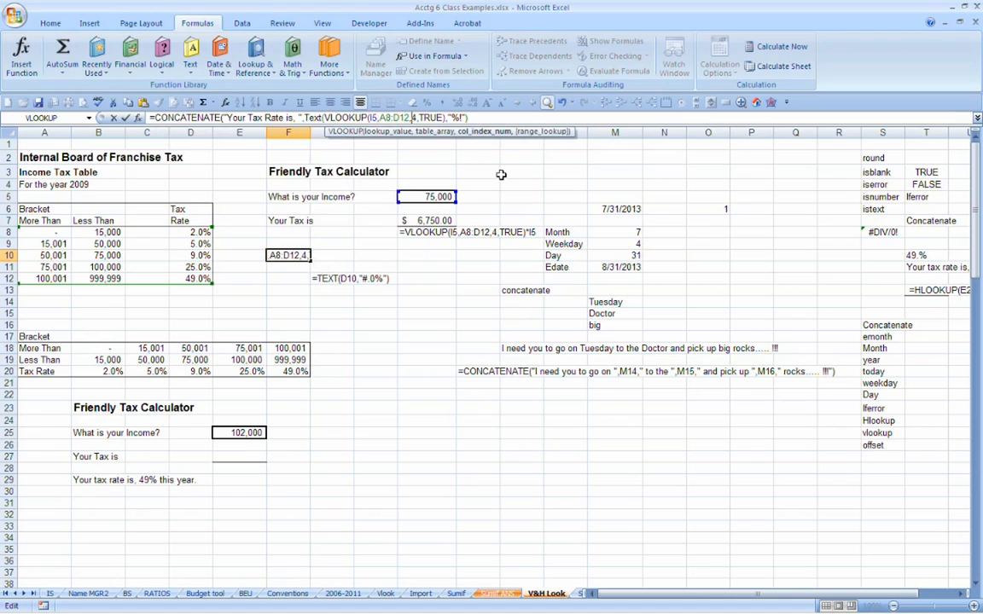
{"action": "key", "text": "Right"}
{"action": "key", "text": "Right"}
{"action": "key", "text": "Right"}
{"action": "key", "text": "Right"}
{"action": "key", "text": "Right"}
{"action": "key", "text": "Right"}
{"action": "key", "text": "Right"}
{"action": "key", "text": "Right"}
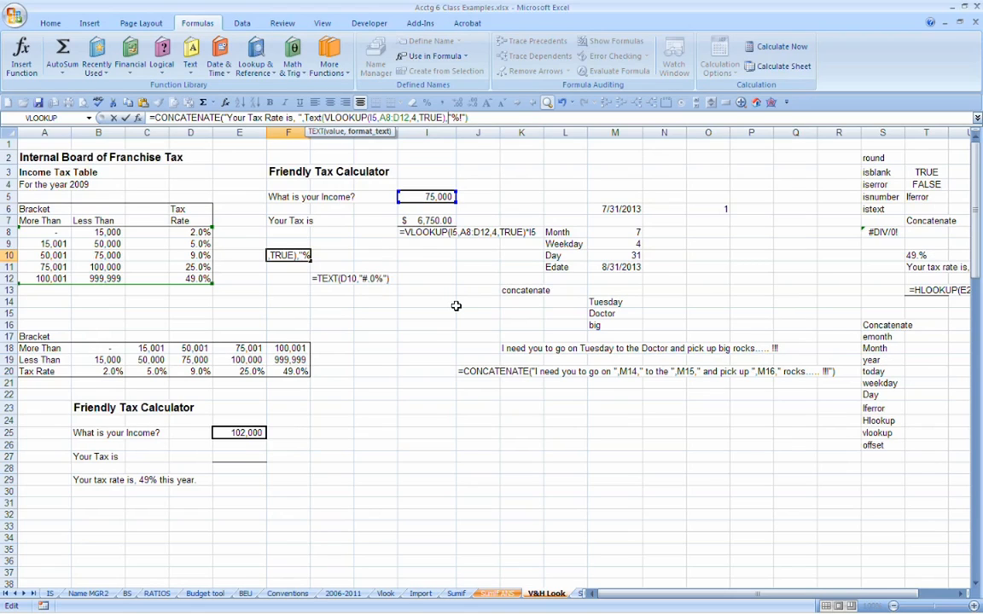
{"action": "key", "text": "Right"}
{"action": "key", "text": "Delete"}
{"action": "key", "text": "Delete"}
{"action": "type", "text": "#.0%"}
{"action": "key", "text": "Return"}
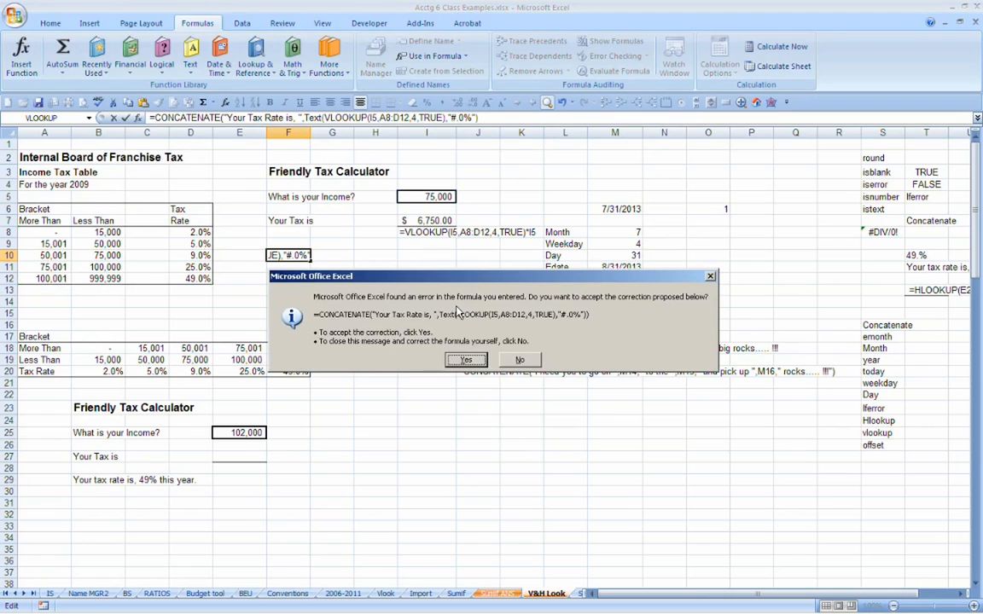
{"action": "key", "text": "Return"}
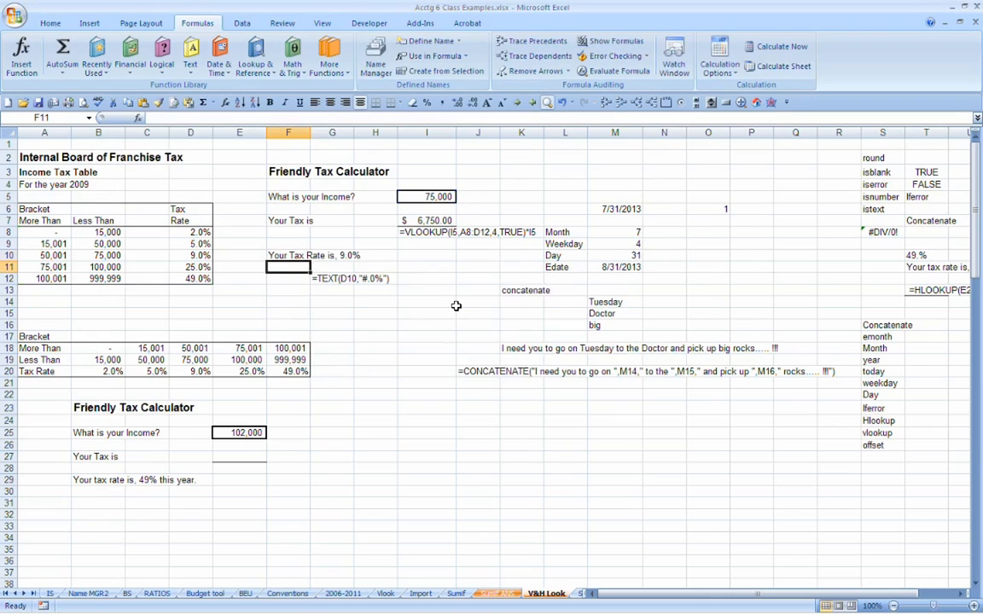
Review the combined CONCATENATE, TEXT and VLOOKUP formula in F10 without changing it.
{"action": "key", "text": "Up"}
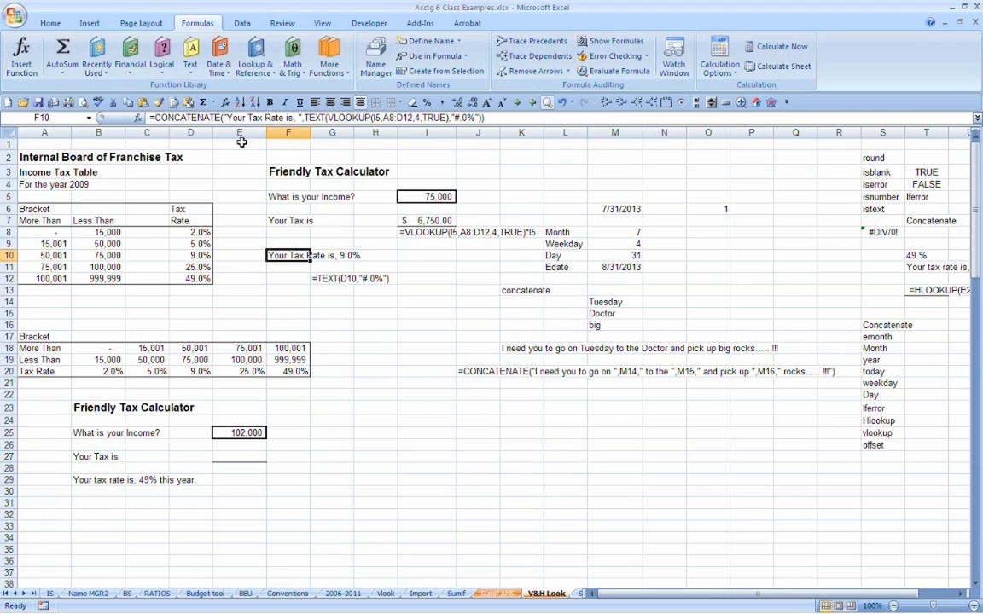
{"action": "key", "text": "F2"}
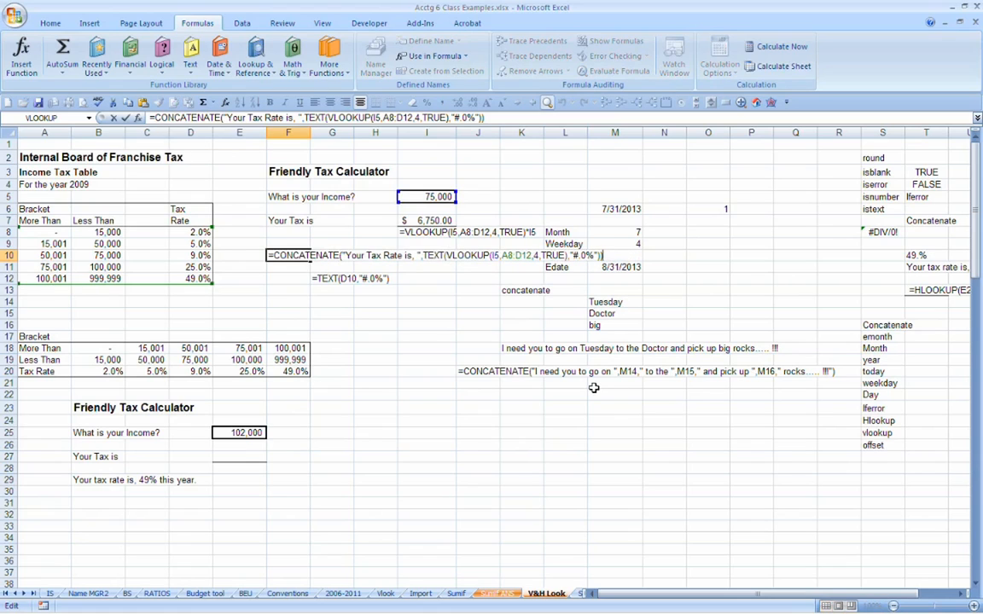
{"action": "key", "text": "Return"}
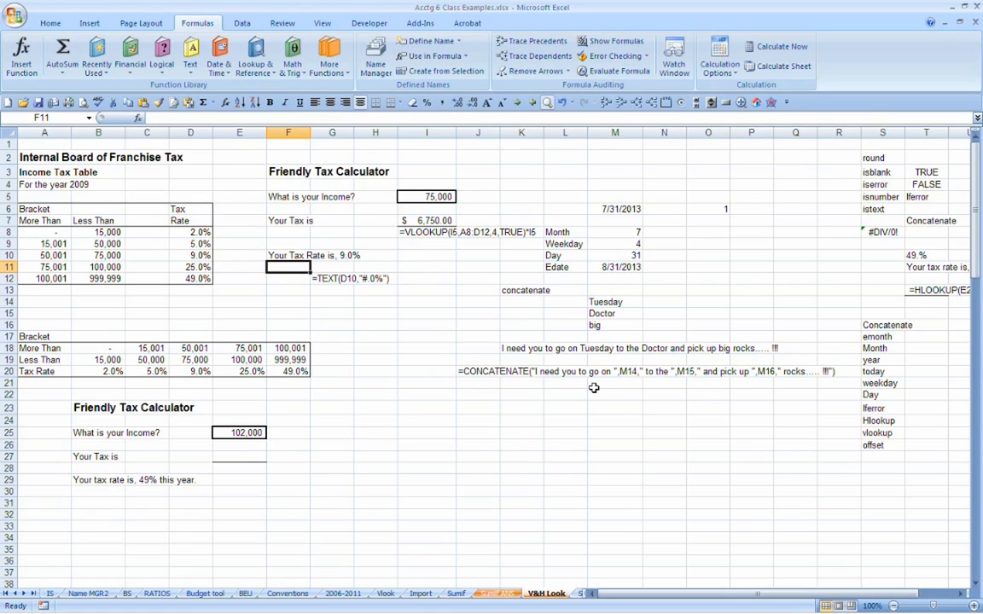
Test the upper Friendly Tax Calculator by setting the income in I5 to 275000.
{"action": "key", "text": "Up"}
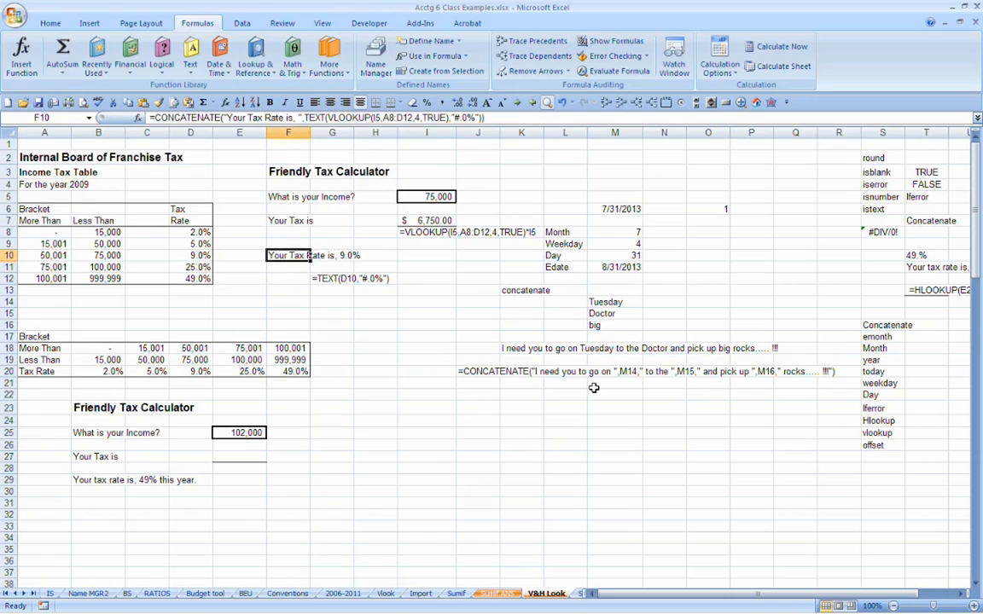
{"action": "key", "text": "Right"}
{"action": "key", "text": "Right"}
{"action": "key", "text": "Right"}
{"action": "key", "text": "Up"}
{"action": "key", "text": "Up"}
{"action": "key", "text": "Up"}
{"action": "key", "text": "Up"}
{"action": "key", "text": "Up"}
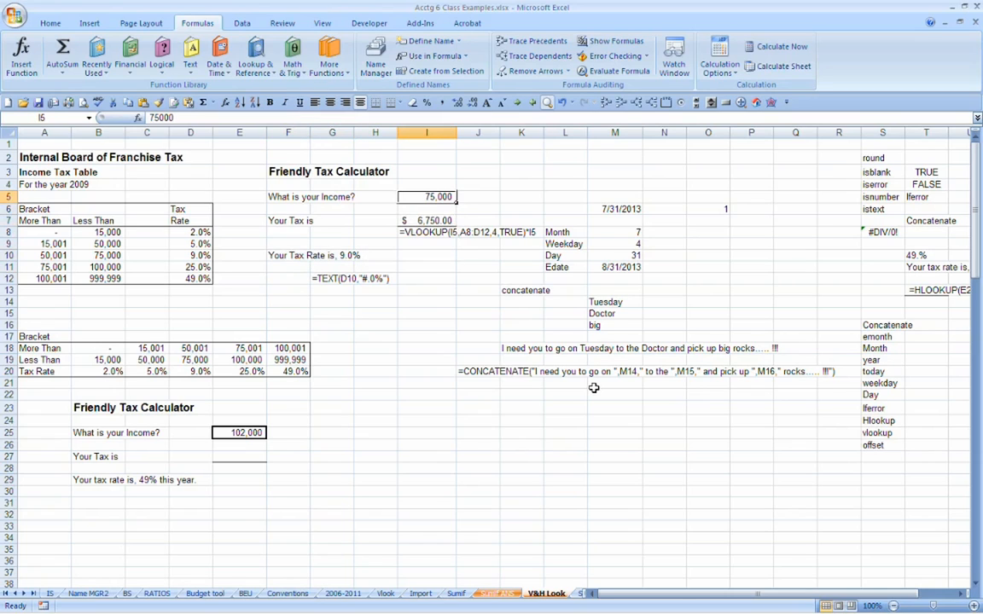
{"action": "type", "text": "275000"}
{"action": "key", "text": "Return"}
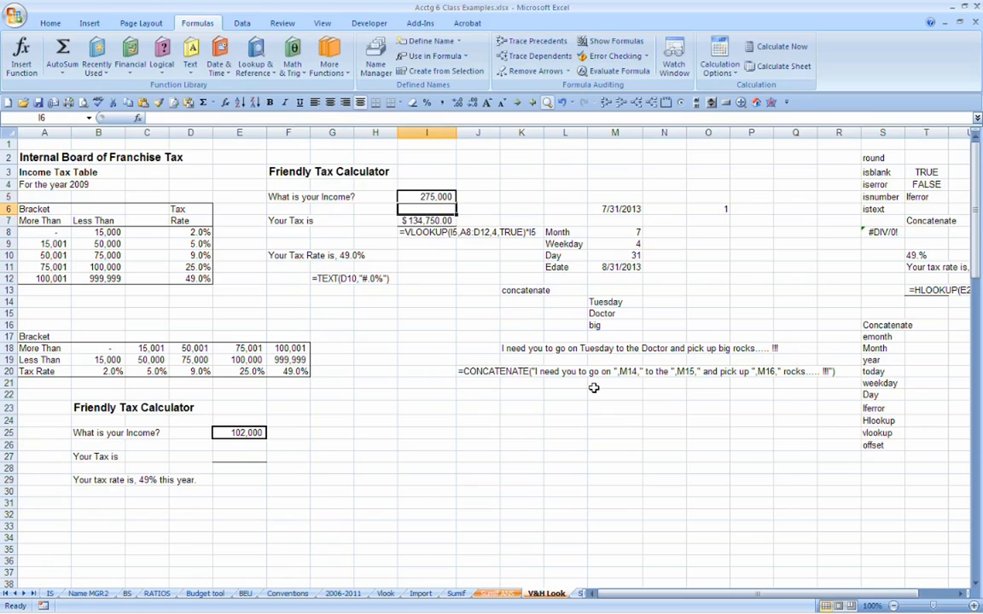
Test the calculator with an income of 110000 in I5.
{"action": "key", "text": "Up"}
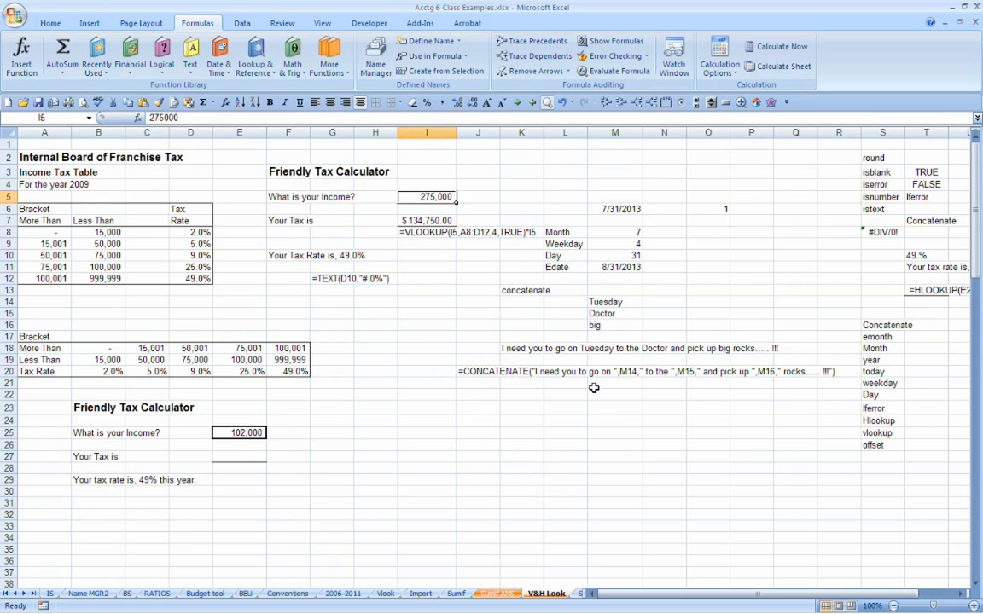
{"action": "type", "text": "110000"}
{"action": "key", "text": "Return"}
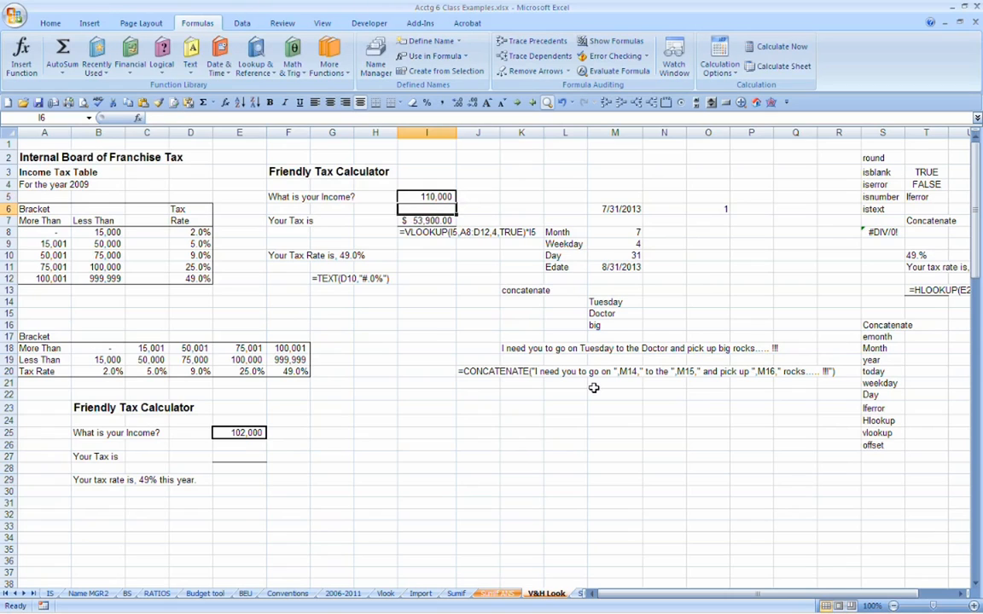
Set the income in I5 to 90000.
{"action": "key", "text": "Up"}
{"action": "type", "text": "90000"}
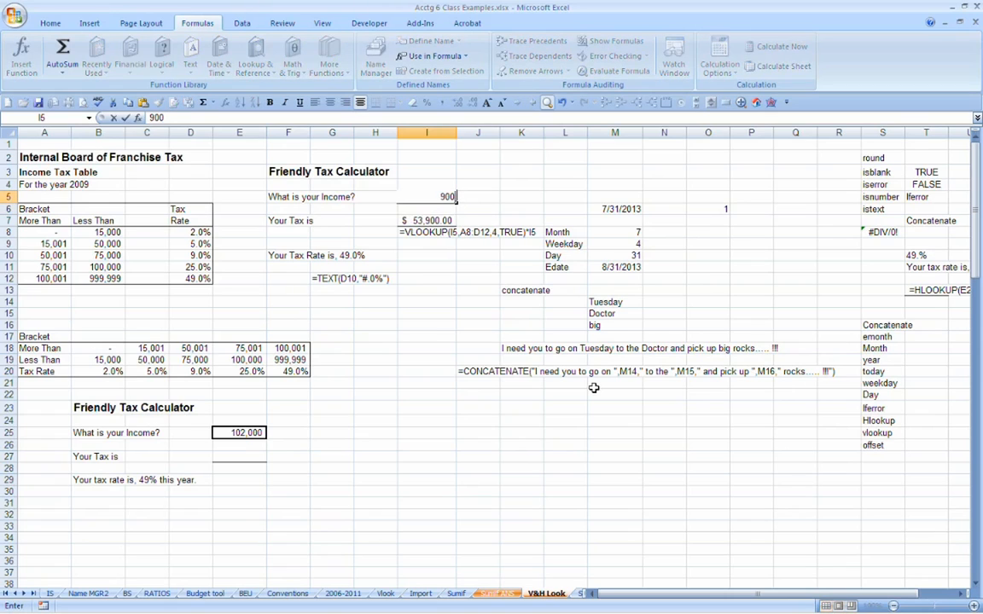
{"action": "key", "text": "Return"}
{"action": "key", "text": "Down"}
{"action": "key", "text": "Down"}
{"action": "key", "text": "Down"}
{"action": "key", "text": "Down"}
{"action": "key", "text": "Down"}
{"action": "key", "text": "Down"}
{"action": "key", "text": "Down"}
{"action": "key", "text": "Down"}
{"action": "key", "text": "Down"}
{"action": "key", "text": "Down"}
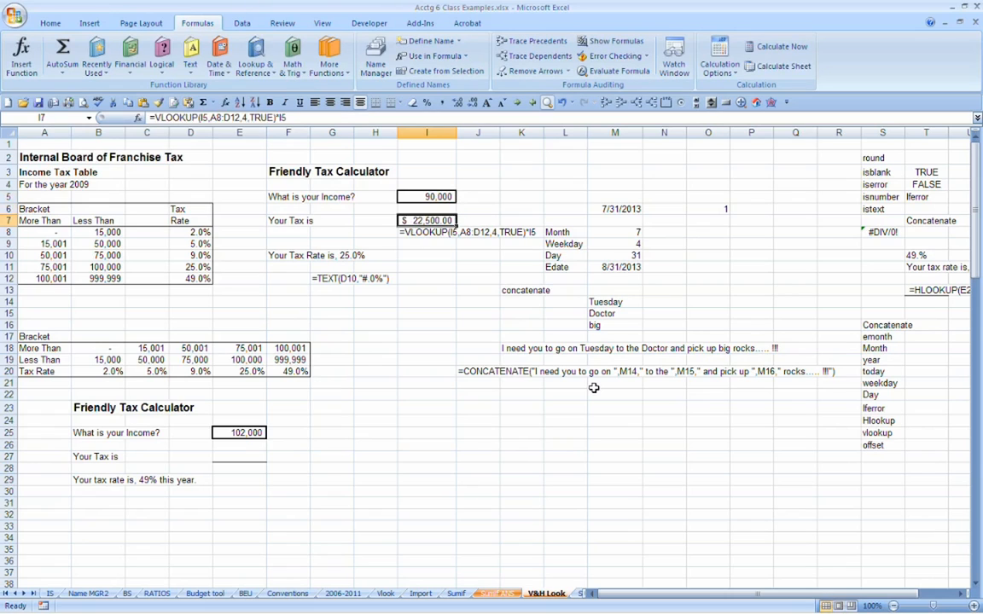
{"action": "key", "text": "Down"}
{"action": "key", "text": "Down"}
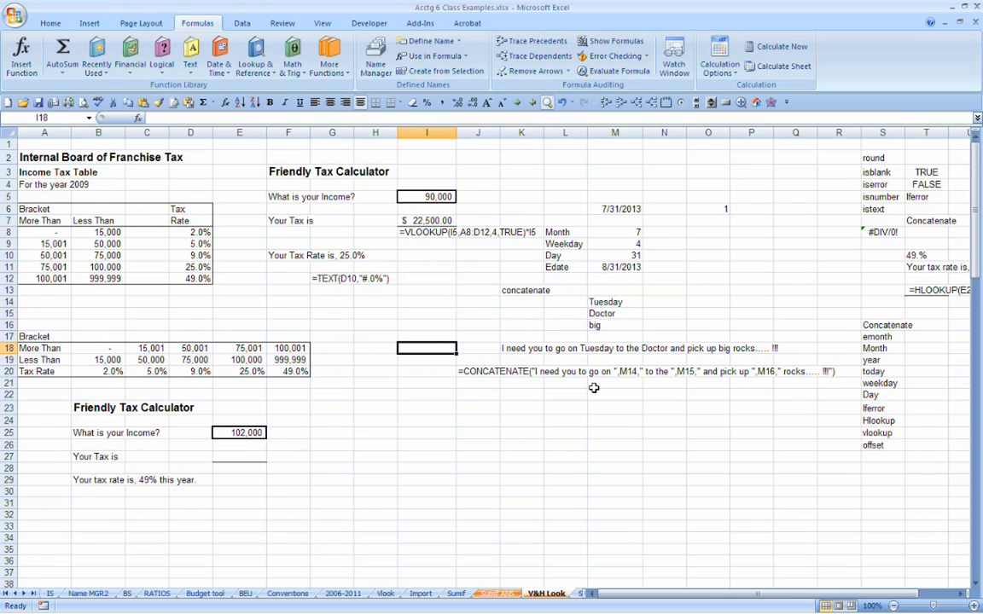
{"action": "key", "text": "Up"}
{"action": "key", "text": "Up"}
{"action": "key", "text": "Up"}
{"action": "key", "text": "Up"}
{"action": "key", "text": "Up"}
{"action": "key", "text": "Up"}
{"action": "key", "text": "Up"}
{"action": "key", "text": "Up"}
{"action": "key", "text": "Up"}
{"action": "key", "text": "Up"}
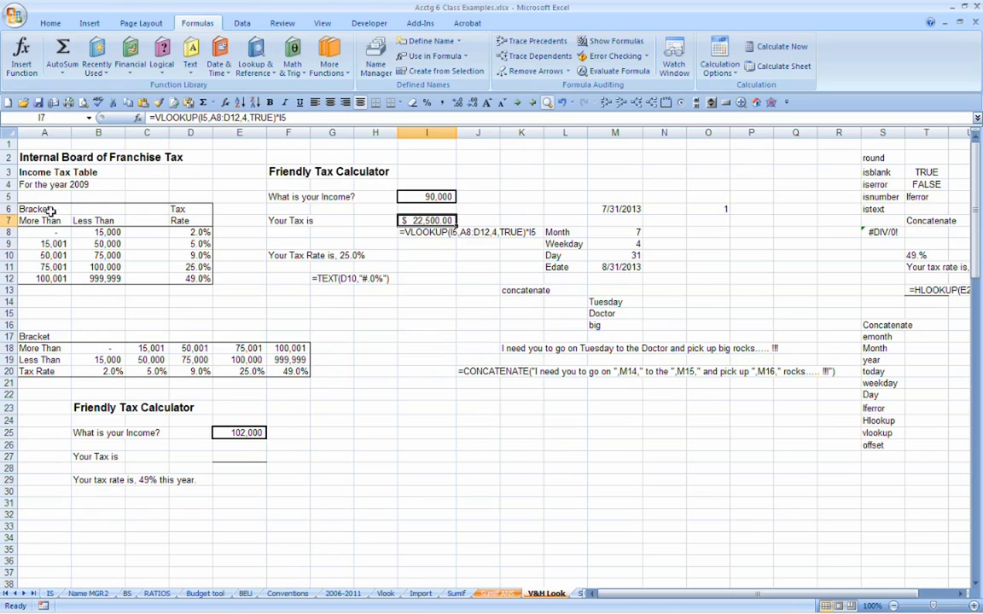
Compare the layout of the vertical tax table in A7:D12 with the horizontal one in A18:F20, including their More Than brackets.
{"action": "left_click_drag", "start_coordinate": [39, 221], "coordinate": [47, 290]}
{"action": "left_click", "coordinate": [63, 254]}
{"action": "left_click", "coordinate": [191, 255]}
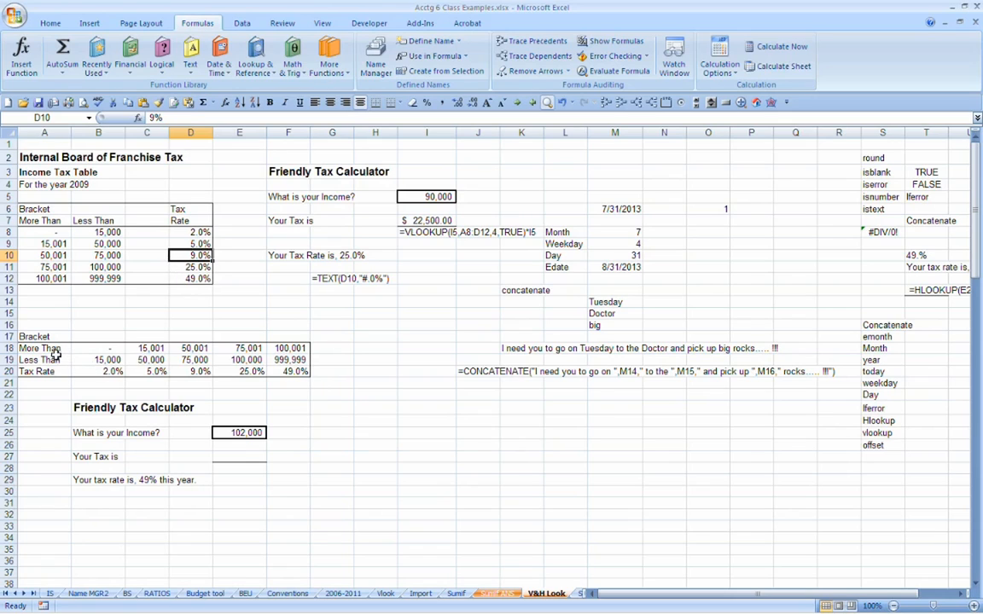
{"action": "left_click_drag", "start_coordinate": [40, 351], "coordinate": [290, 373]}
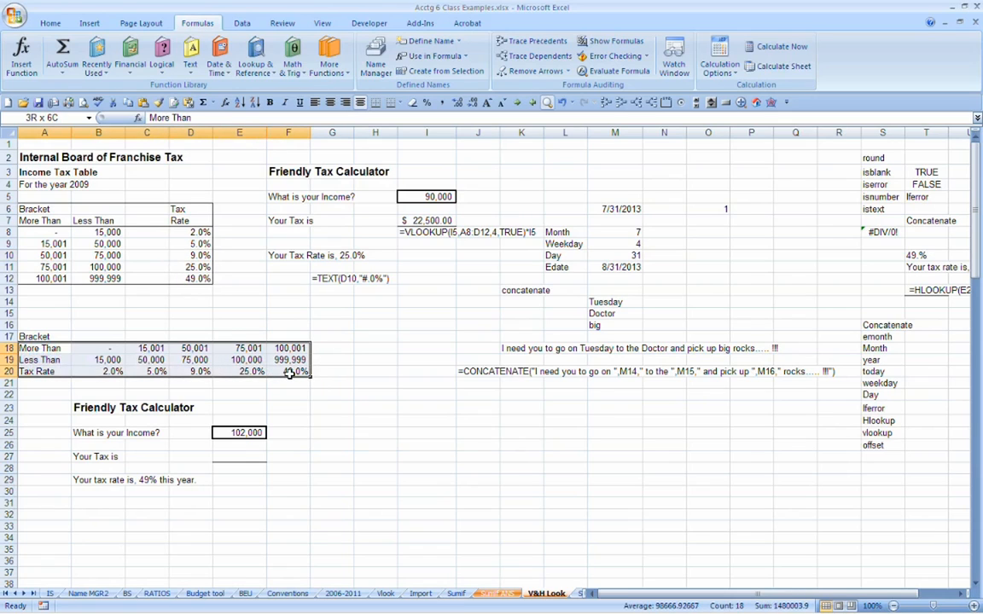
{"action": "left_click", "coordinate": [153, 348]}
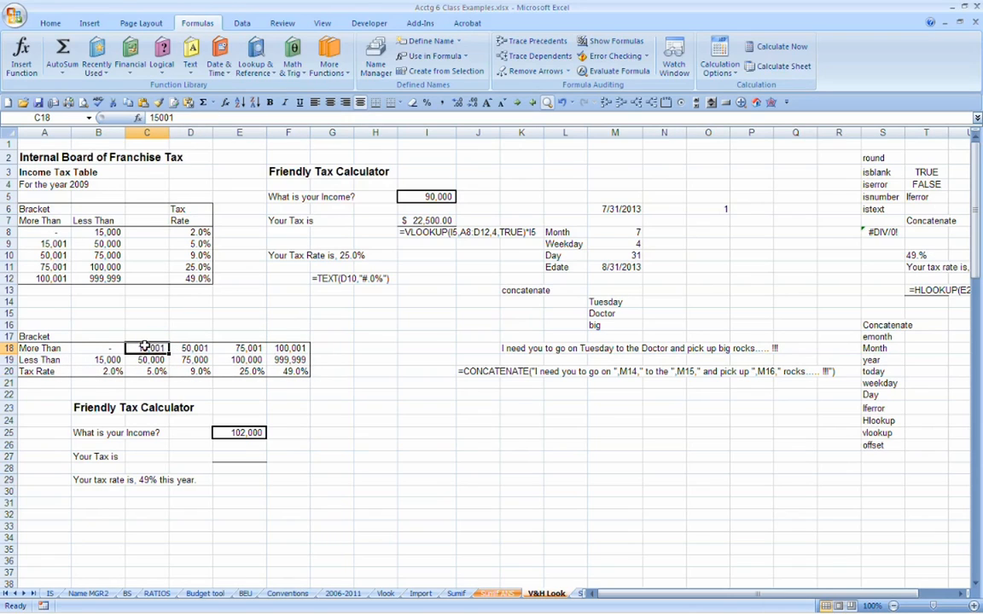
{"action": "left_click_drag", "start_coordinate": [78, 350], "coordinate": [288, 350]}
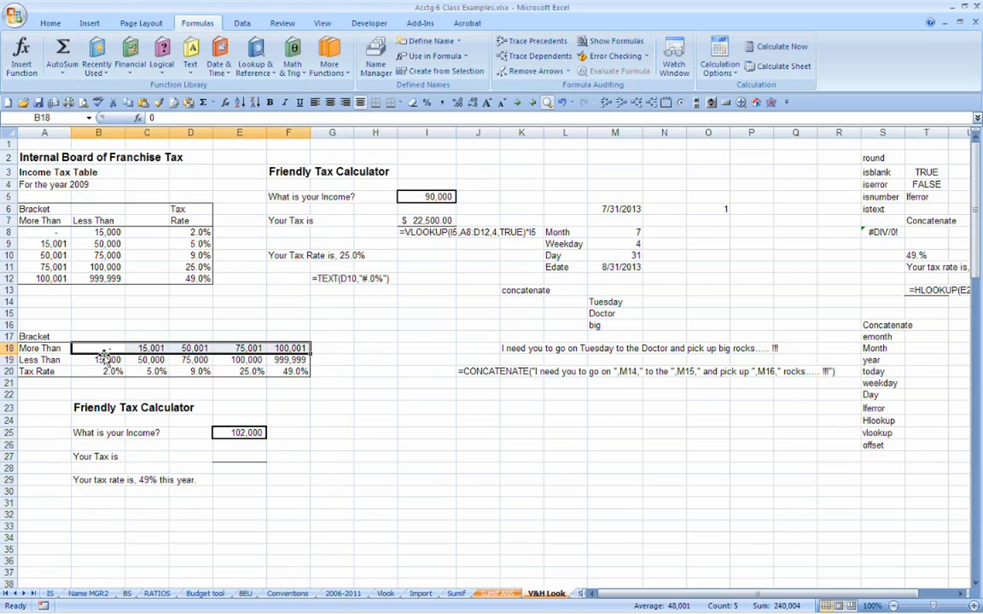
{"action": "left_click_drag", "start_coordinate": [100, 359], "coordinate": [281, 375]}
{"action": "left_click", "coordinate": [519, 345]}
{"action": "left_click", "coordinate": [255, 403]}
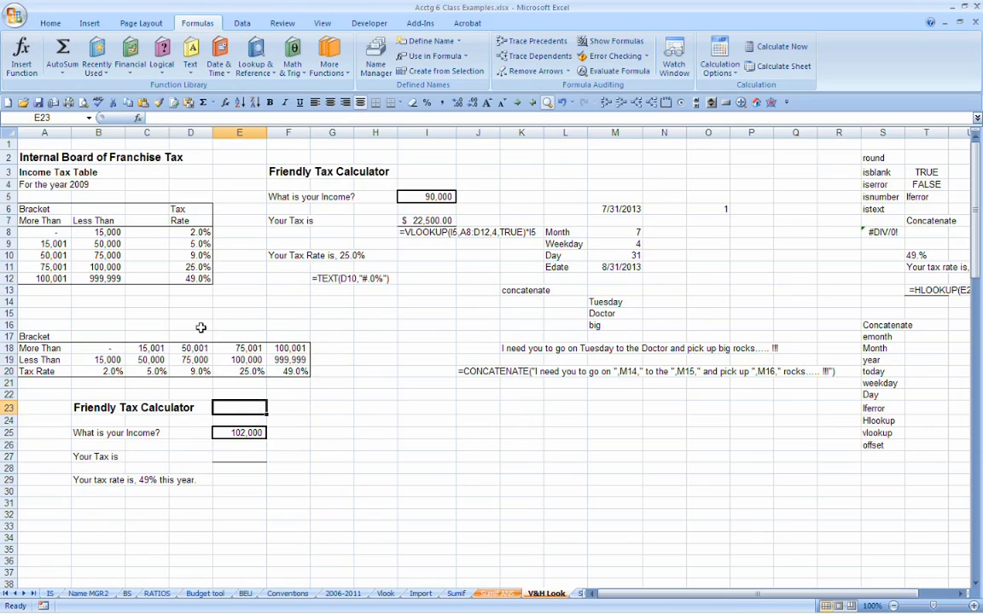
{"action": "left_click_drag", "start_coordinate": [109, 209], "coordinate": [204, 293]}
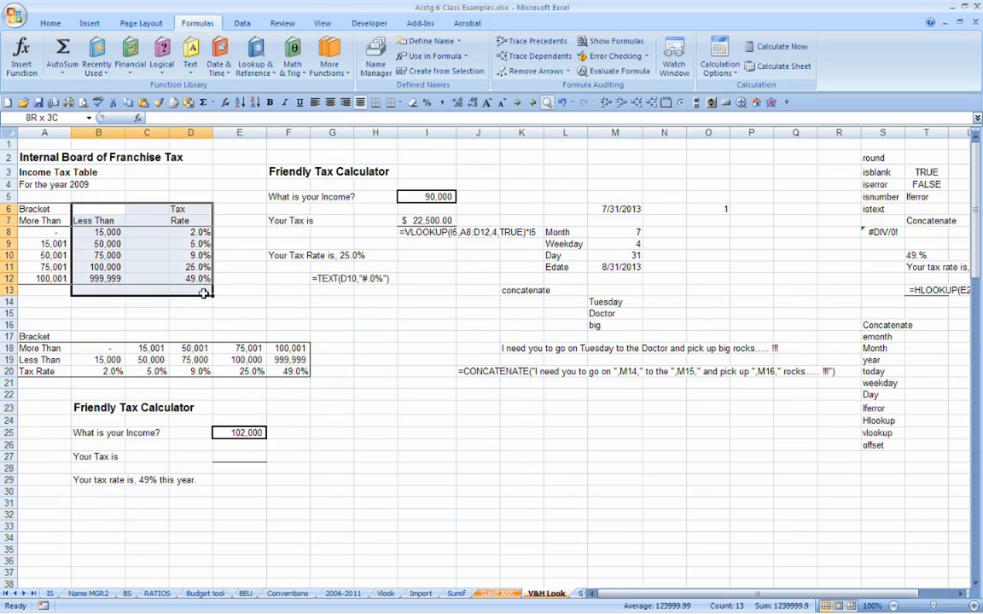
{"action": "left_click", "coordinate": [177, 363]}
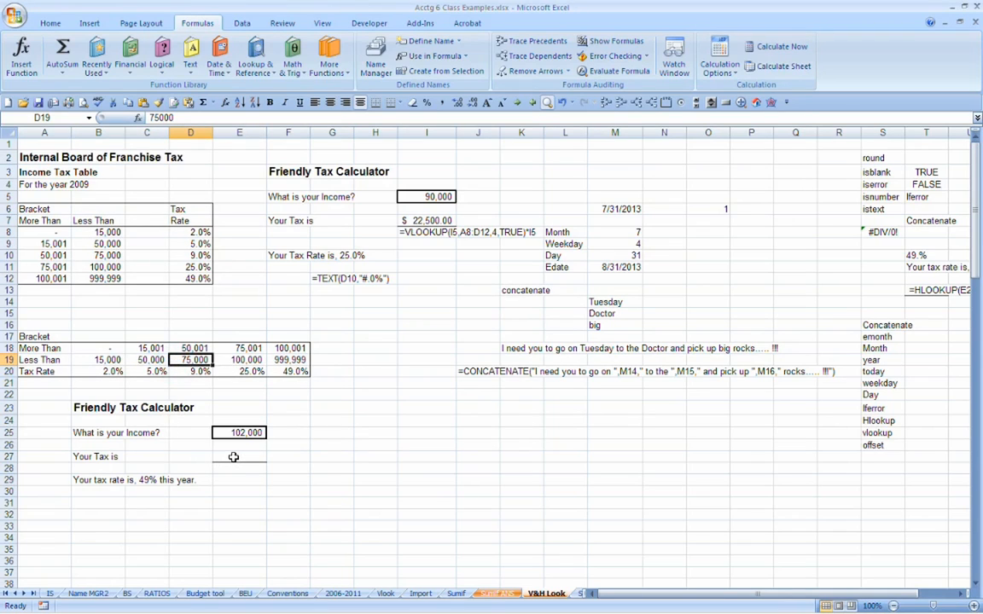
{"action": "left_click", "coordinate": [422, 235]}
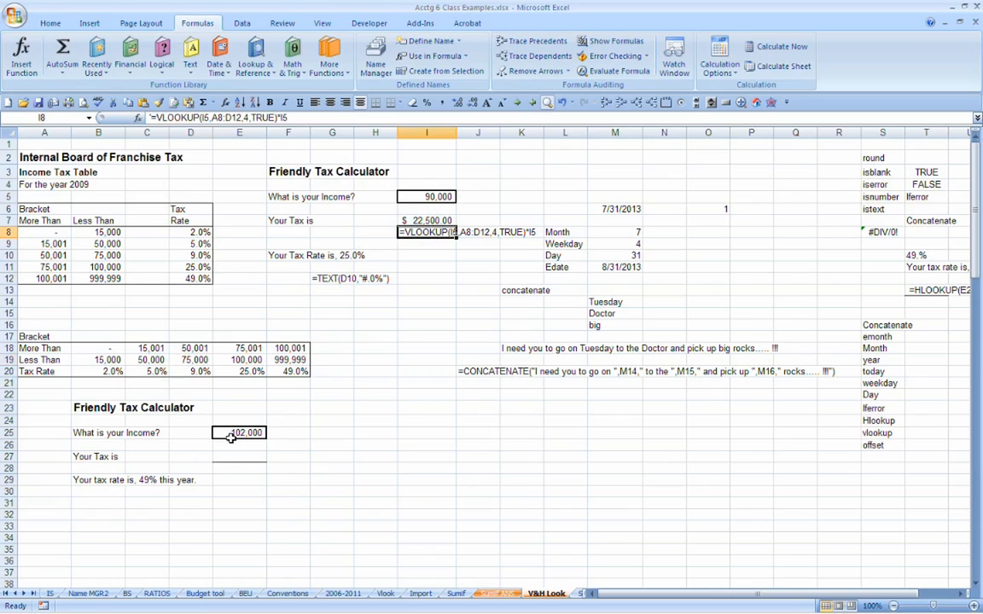
{"action": "left_click_drag", "start_coordinate": [39, 220], "coordinate": [49, 279]}
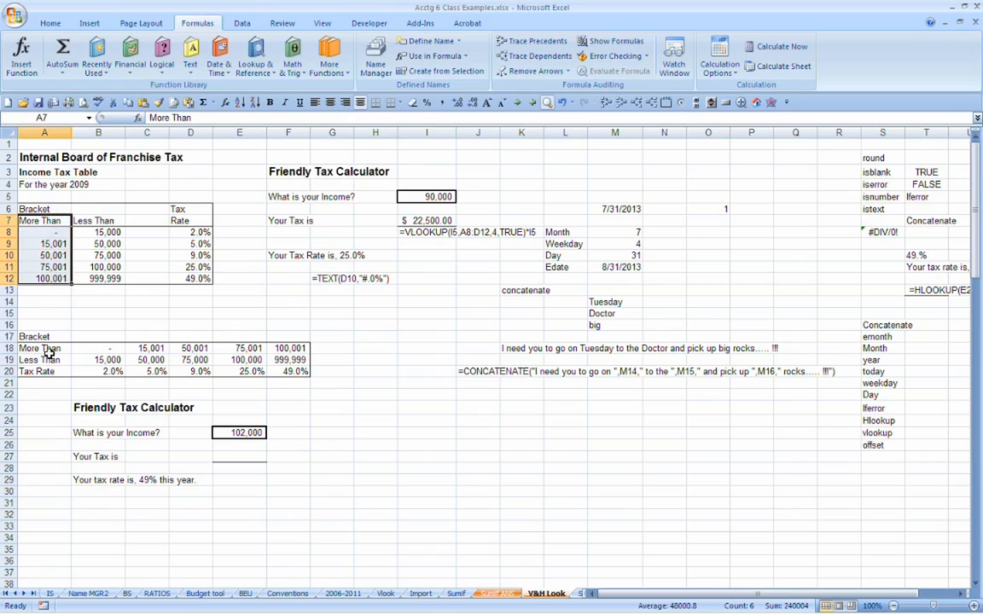
{"action": "left_click_drag", "start_coordinate": [38, 348], "coordinate": [325, 348]}
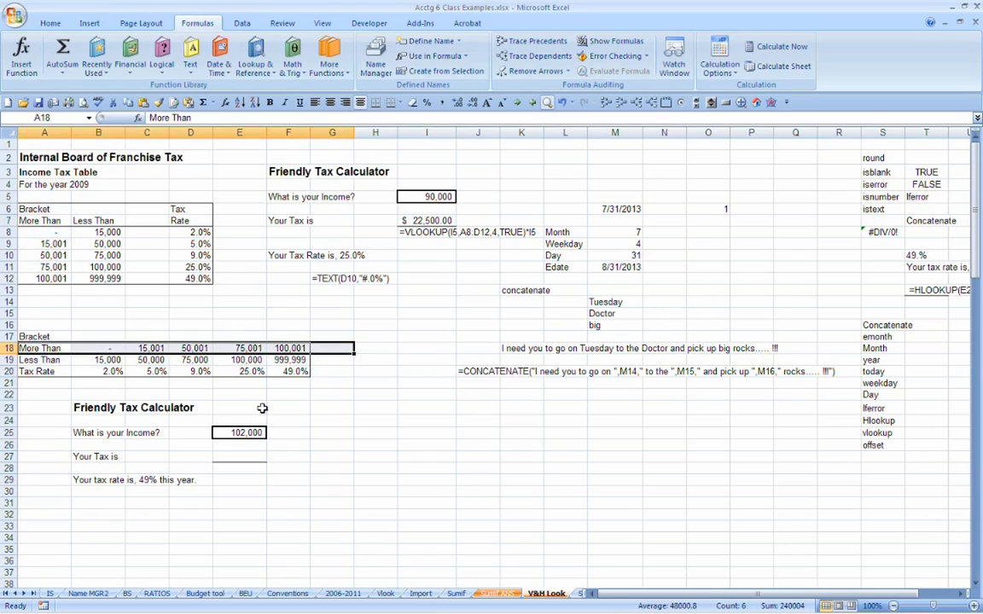
Enter =HLOOKUP(E25,B18:F20,3,TRUE) in E27 to look up the tax rate for the lower calculator's income.
{"action": "left_click", "coordinate": [244, 456]}
{"action": "type", "text": "="}
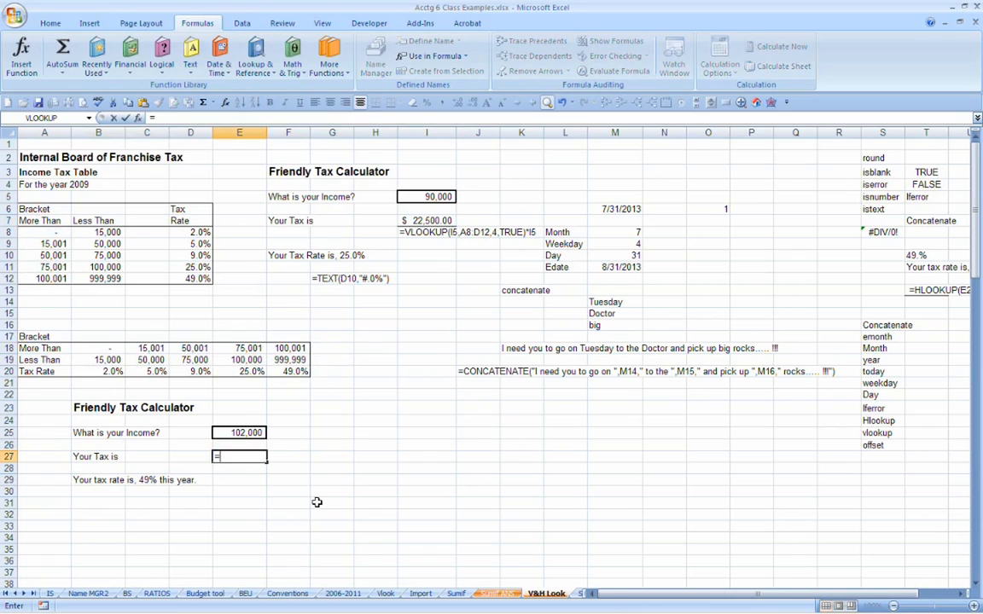
{"action": "type", "text": "hlook"}
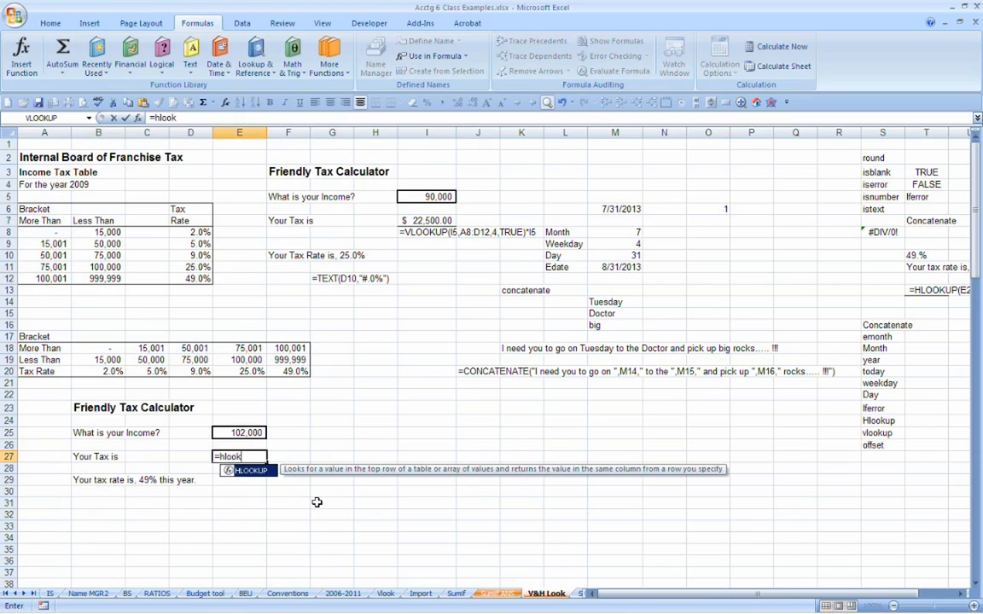
{"action": "type", "text": "up("}
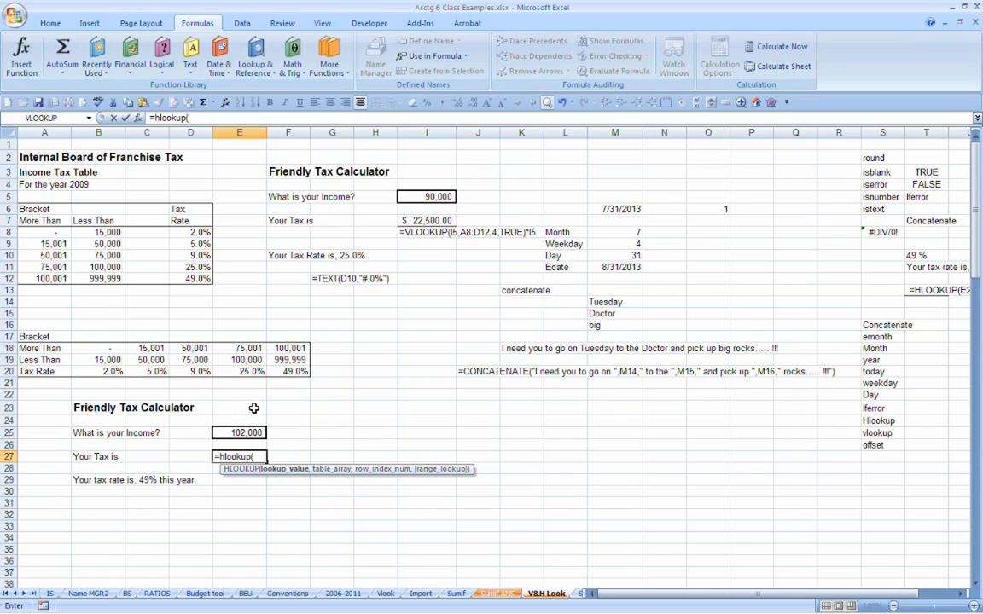
{"action": "left_click", "coordinate": [244, 433]}
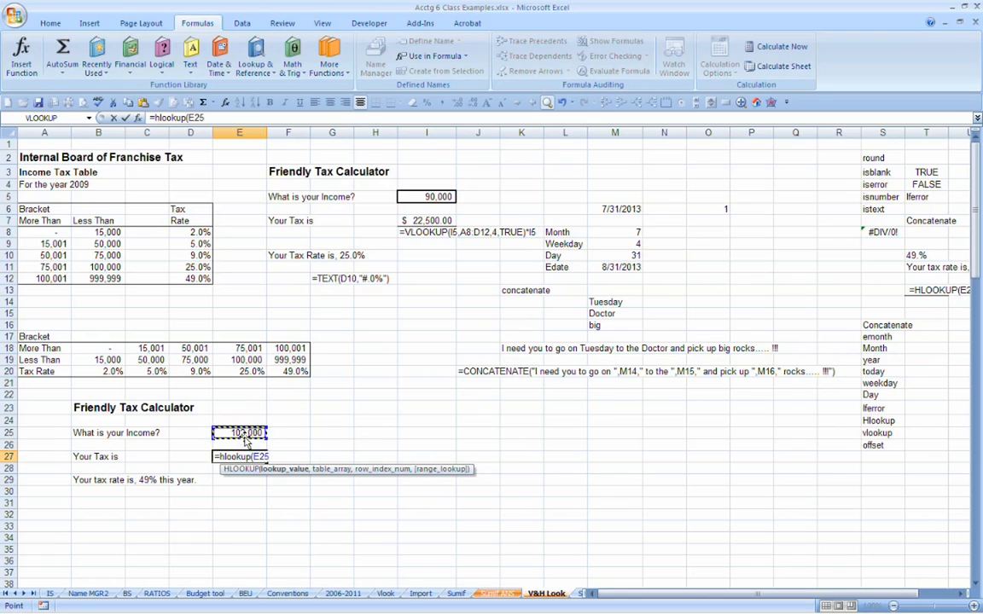
{"action": "type", "text": ","}
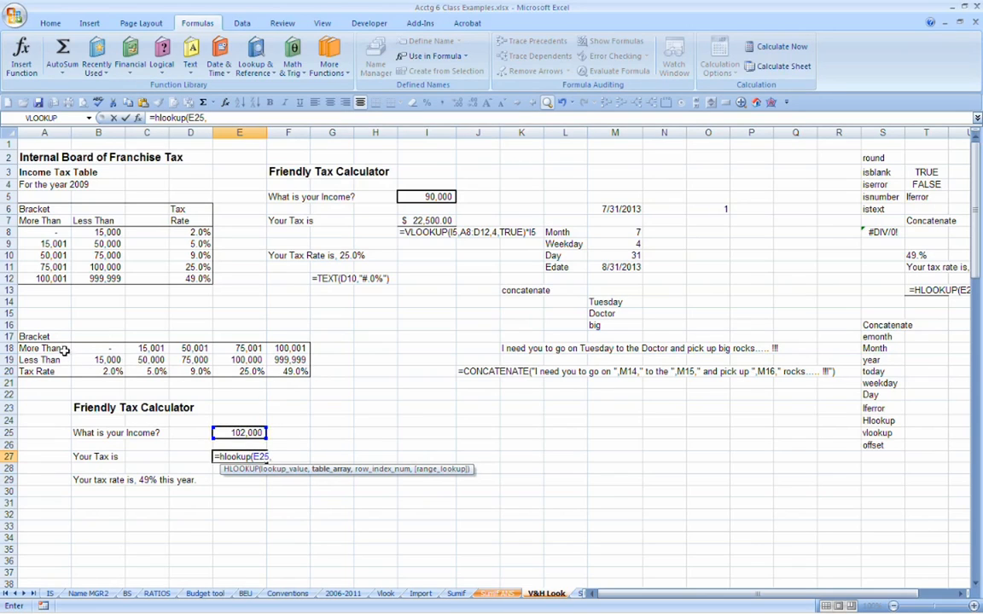
{"action": "left_click_drag", "start_coordinate": [92, 348], "coordinate": [297, 372]}
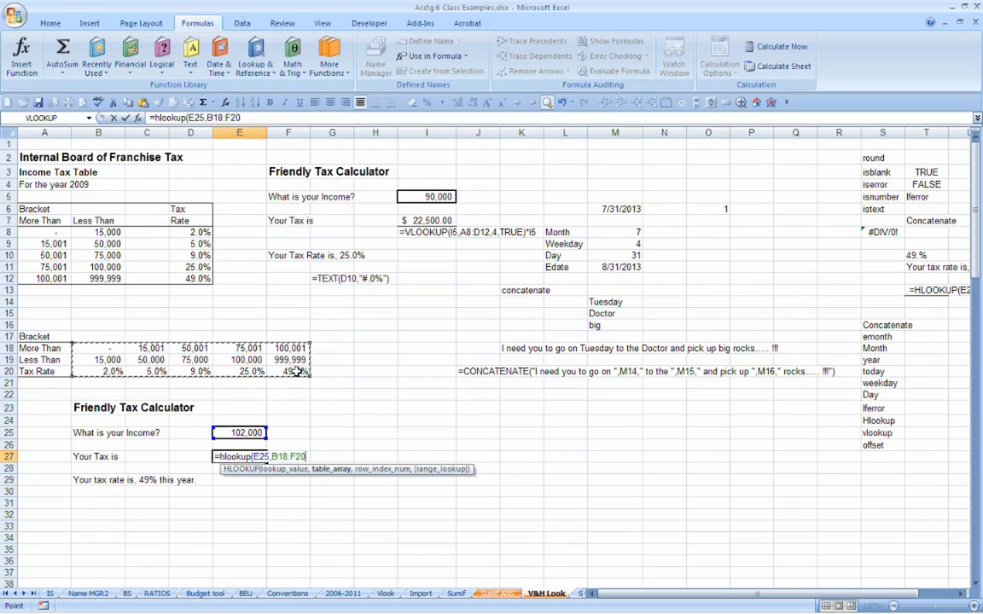
{"action": "type", "text": ",3"}
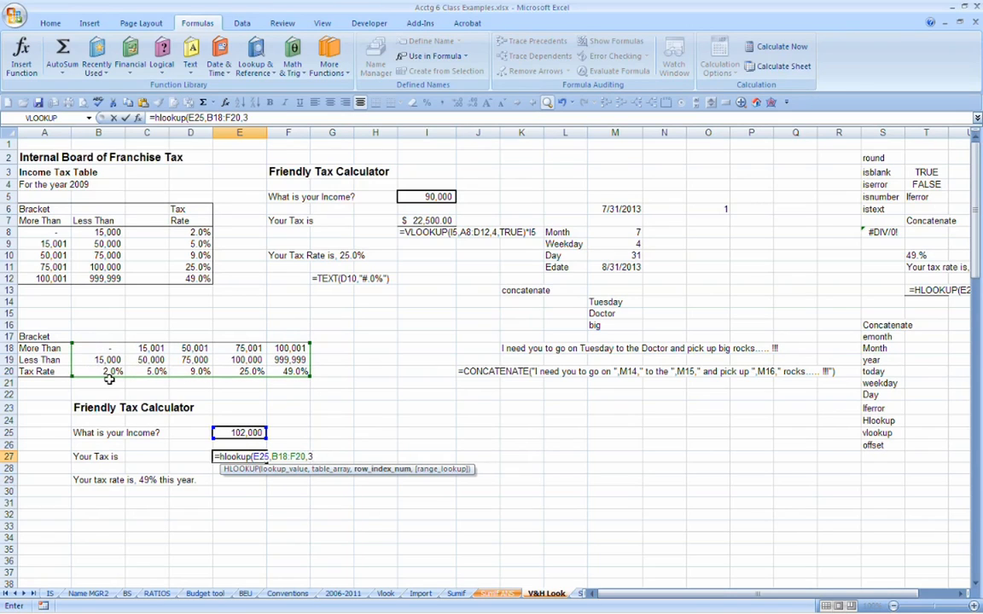
{"action": "type", "text": ","}
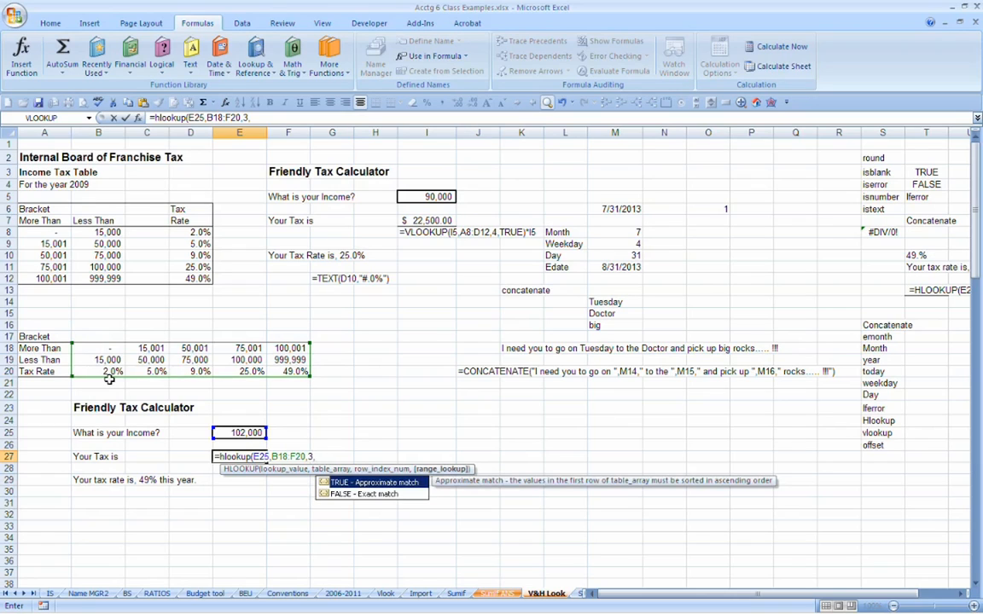
{"action": "type", "text": "tur"}
{"action": "key", "text": "BackSpace"}
{"action": "key", "text": "BackSpace"}
{"action": "type", "text": "ue"}
{"action": "key", "text": "Return"}
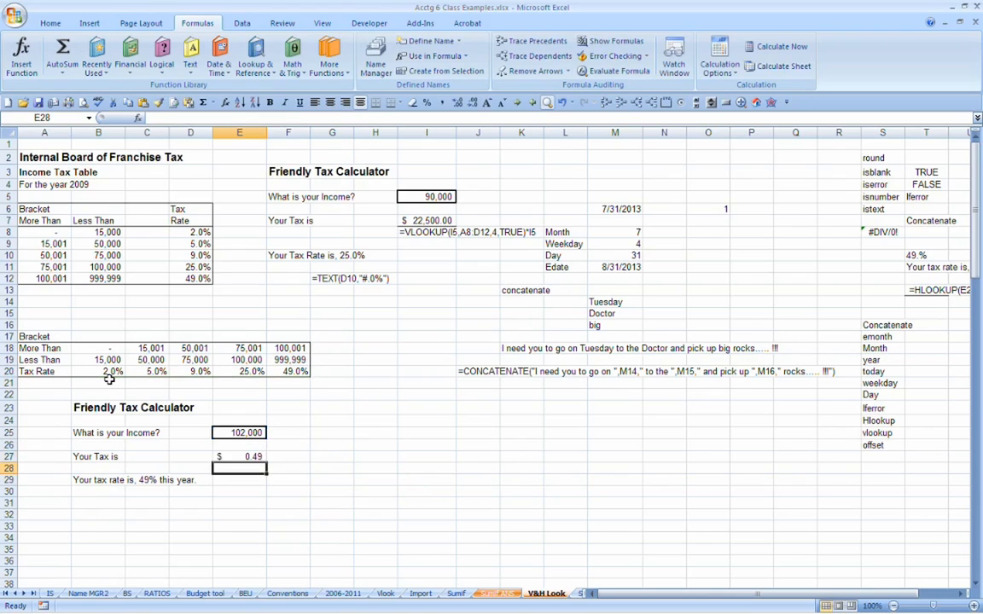
{"action": "key", "text": "Up"}
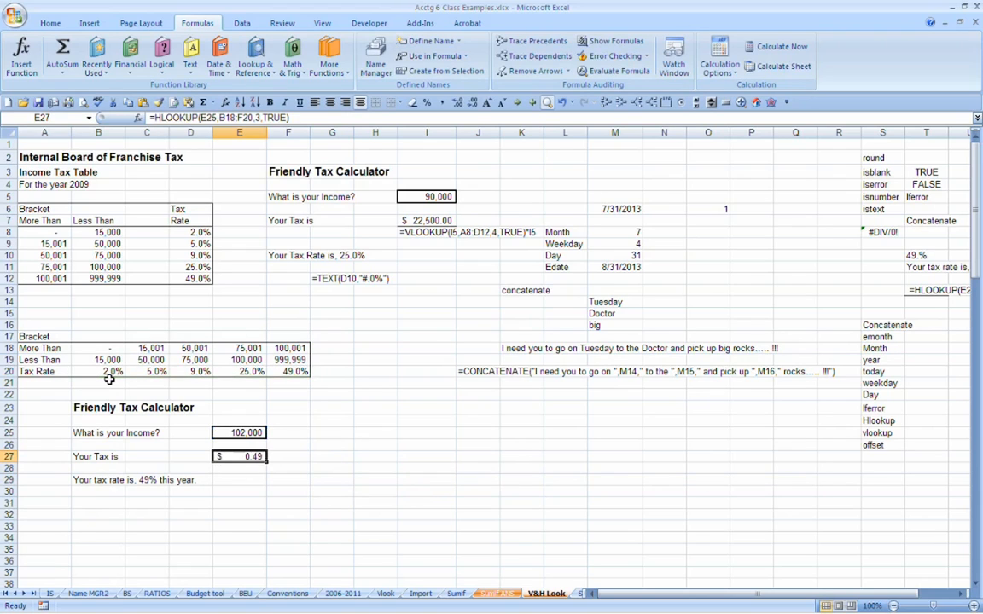
Test the lower Friendly Tax Calculator with incomes of 99000 and 65000 in E25.
{"action": "left_click", "coordinate": [293, 368]}
{"action": "left_click", "coordinate": [246, 431]}
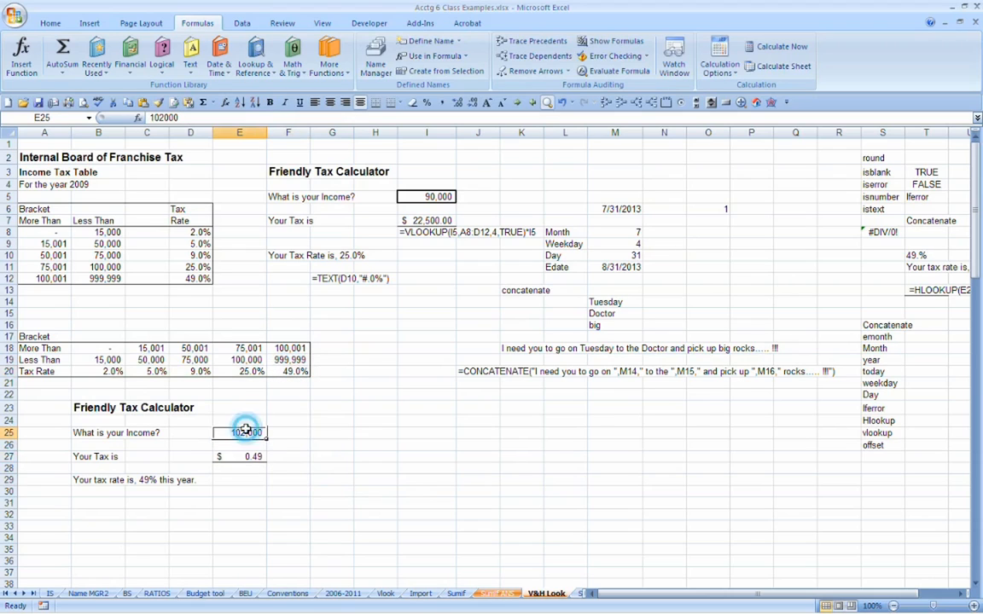
{"action": "mouse_move", "coordinate": [340, 613]}
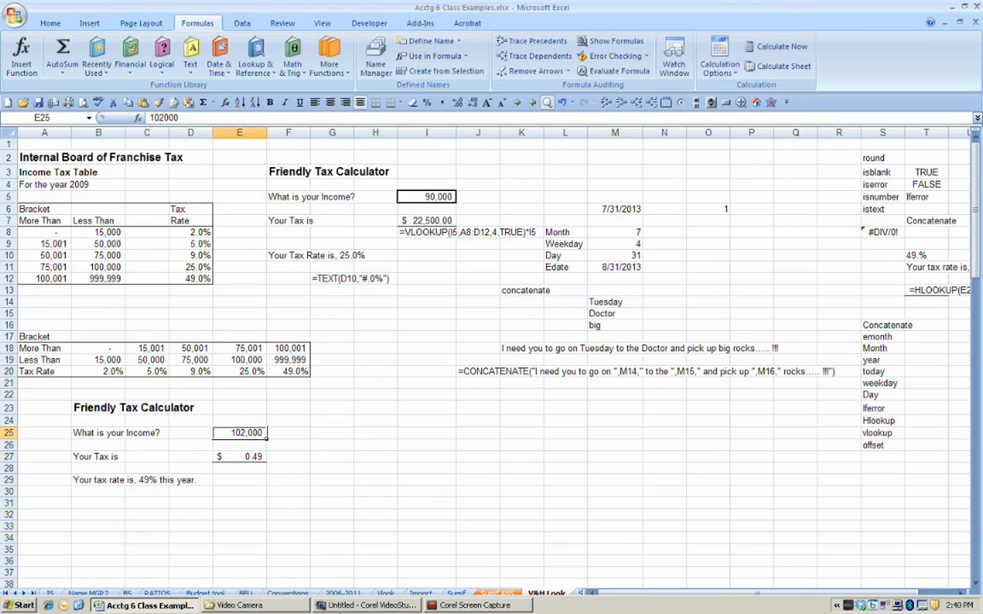
{"action": "type", "text": "99000"}
{"action": "key", "text": "Return"}
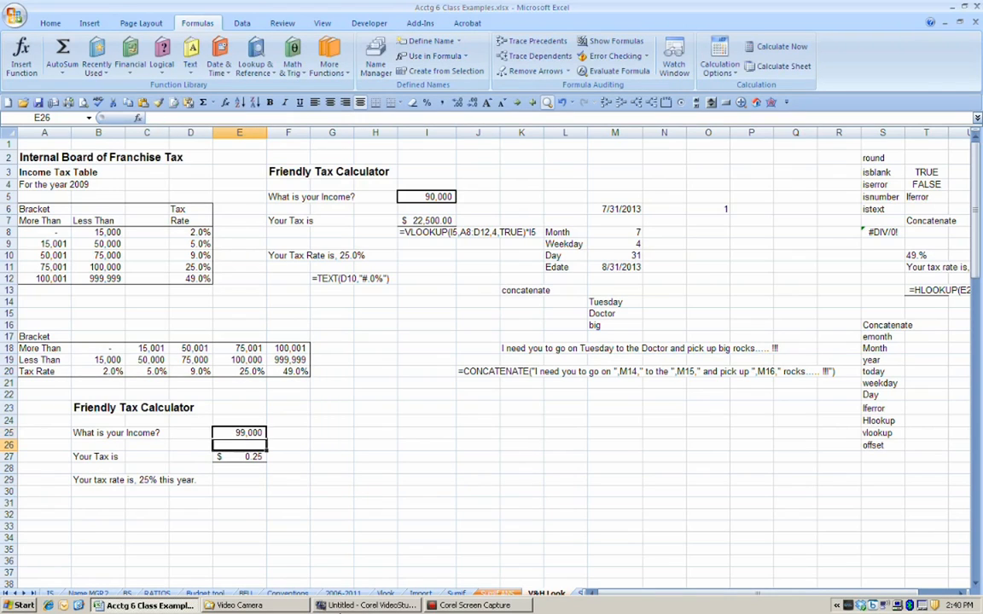
{"action": "key", "text": "Up"}
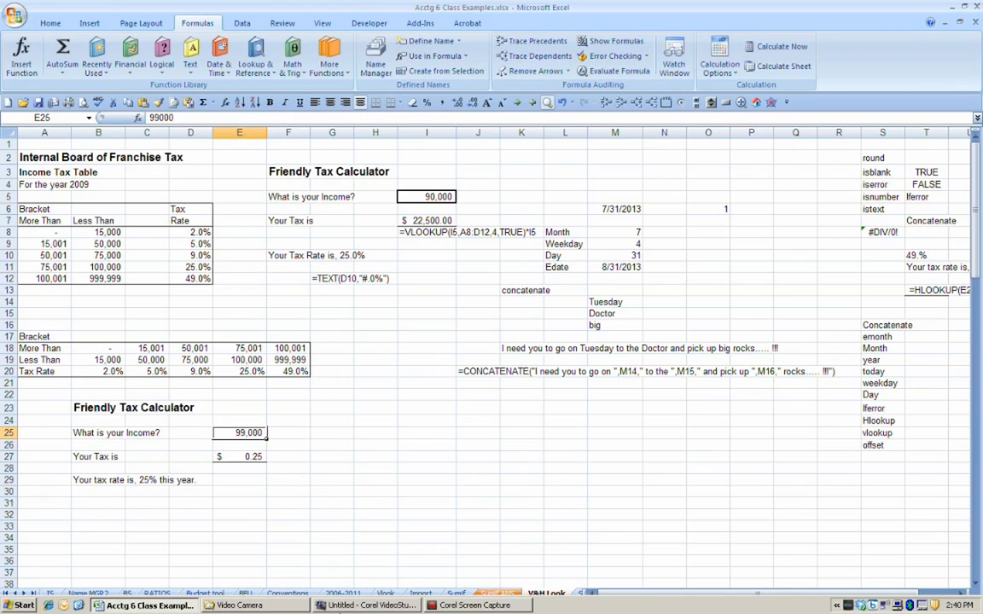
{"action": "type", "text": "65000"}
{"action": "key", "text": "Return"}
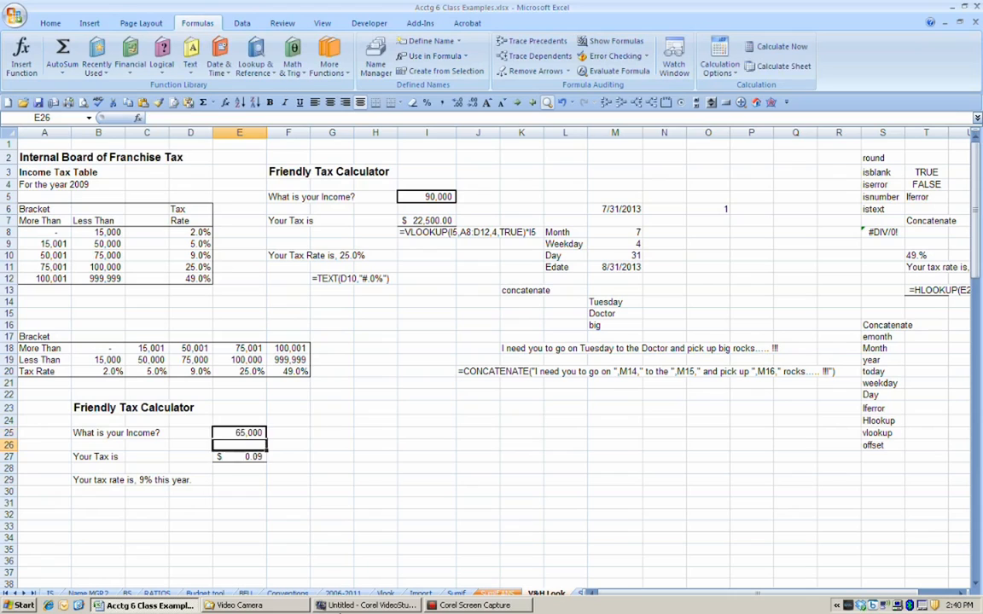
Test the lower calculator's lookup with incomes of 45000 and 10000 in E25.
{"action": "key", "text": "Up"}
{"action": "type", "text": "45000"}
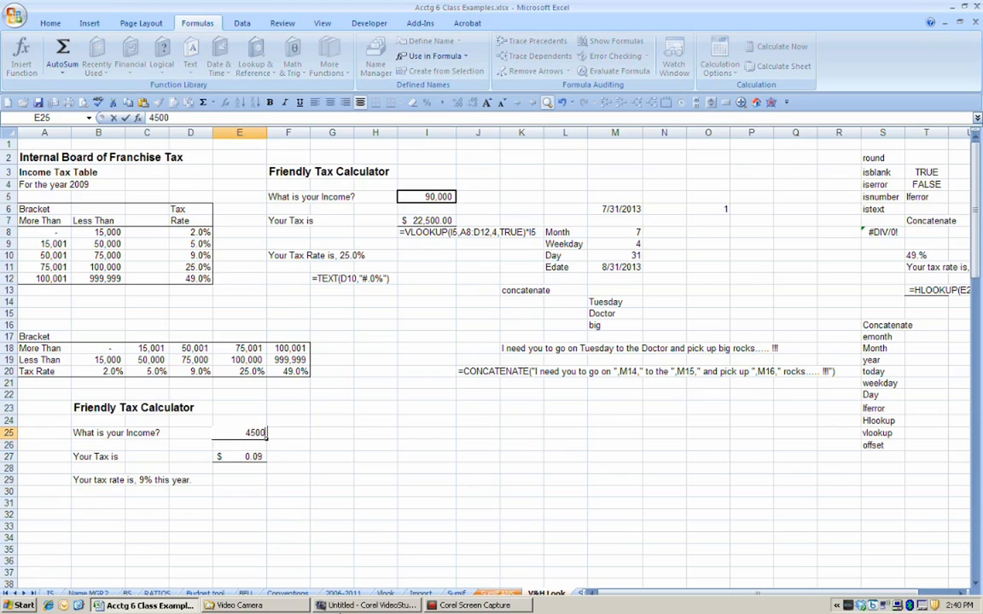
{"action": "key", "text": "Return"}
{"action": "key", "text": "Up"}
{"action": "type", "text": "10000"}
{"action": "key", "text": "Return"}
{"action": "key", "text": "Down"}
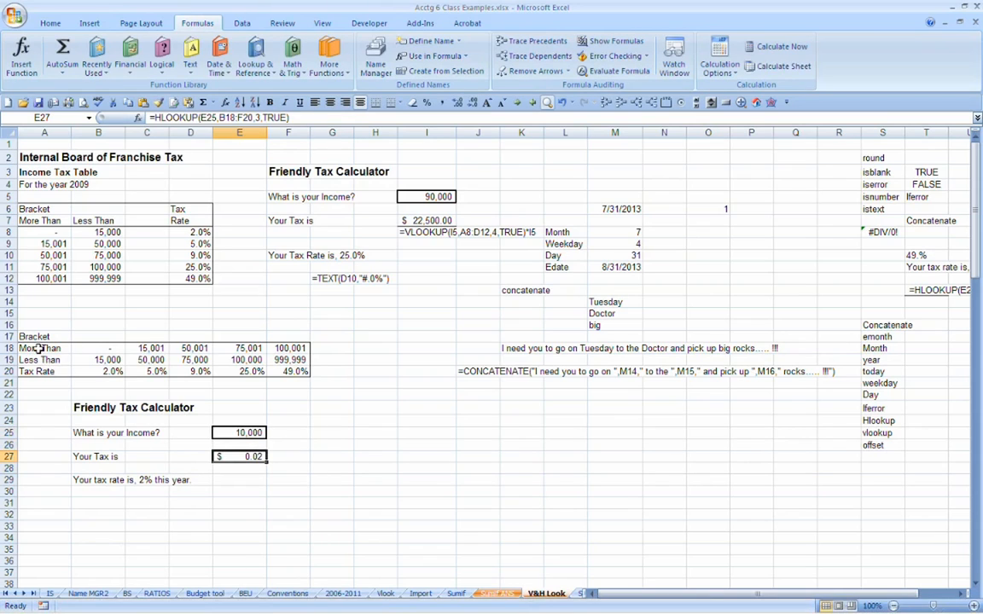
{"action": "left_click_drag", "start_coordinate": [34, 348], "coordinate": [195, 371]}
{"action": "left_click", "coordinate": [243, 457]}
{"action": "left_click", "coordinate": [297, 120]}
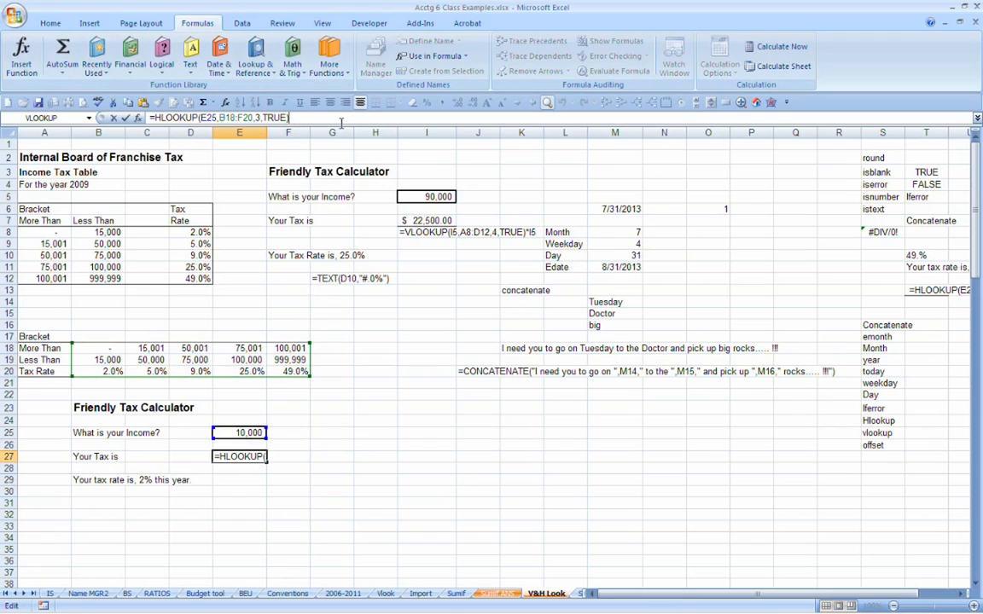
{"action": "type", "text": "*"}
{"action": "key", "text": "Return"}
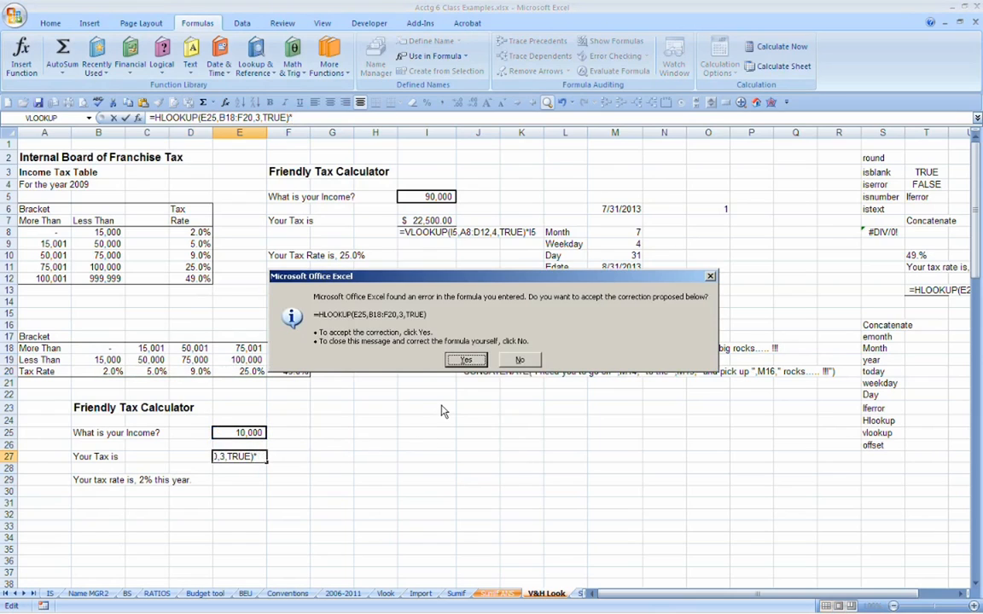
{"action": "left_click", "coordinate": [520, 360]}
{"action": "key", "text": "Return"}
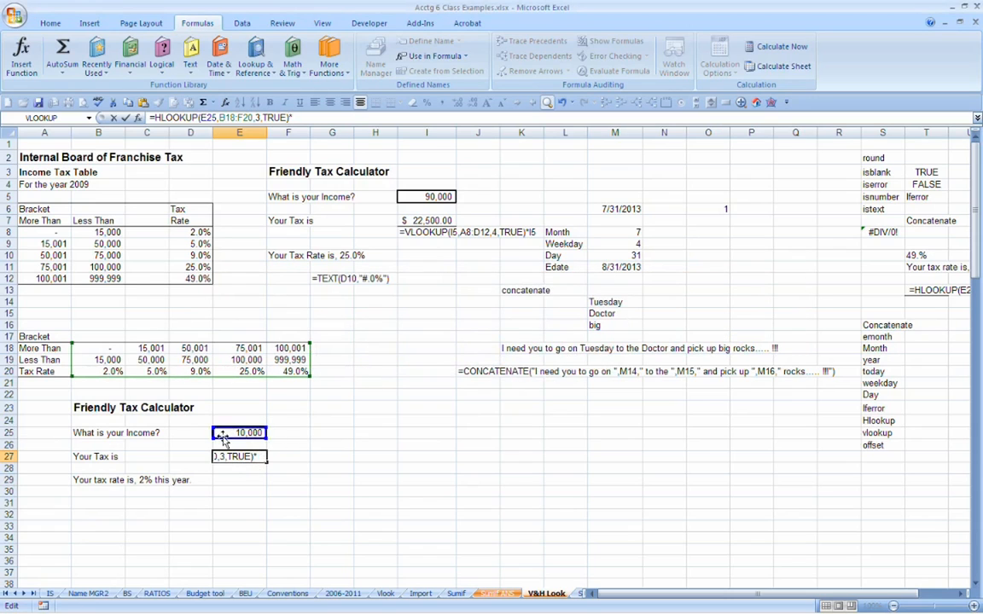
{"action": "left_click", "coordinate": [227, 431]}
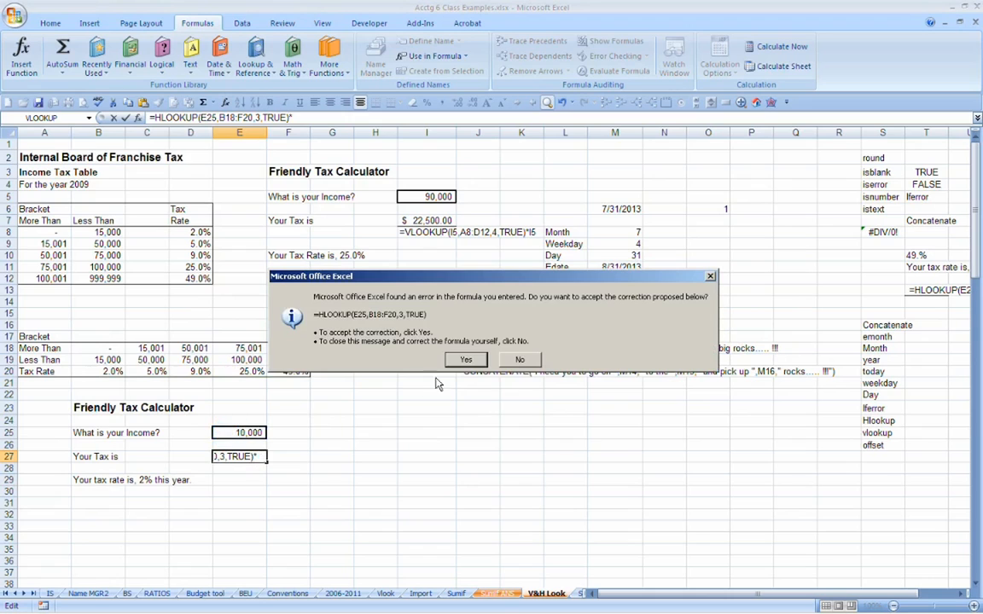
{"action": "left_click", "coordinate": [514, 363]}
{"action": "left_click", "coordinate": [475, 356]}
{"action": "key", "text": "Escape"}
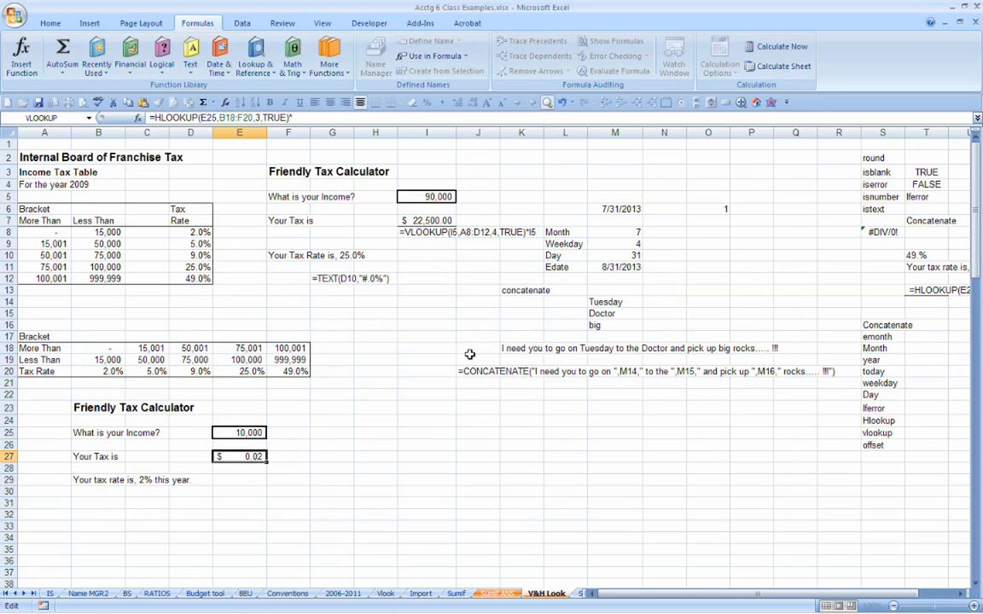
Multiply the HLOOKUP formula in E27 by the income in E25 to calculate the tax amount.
{"action": "key", "text": "F2"}
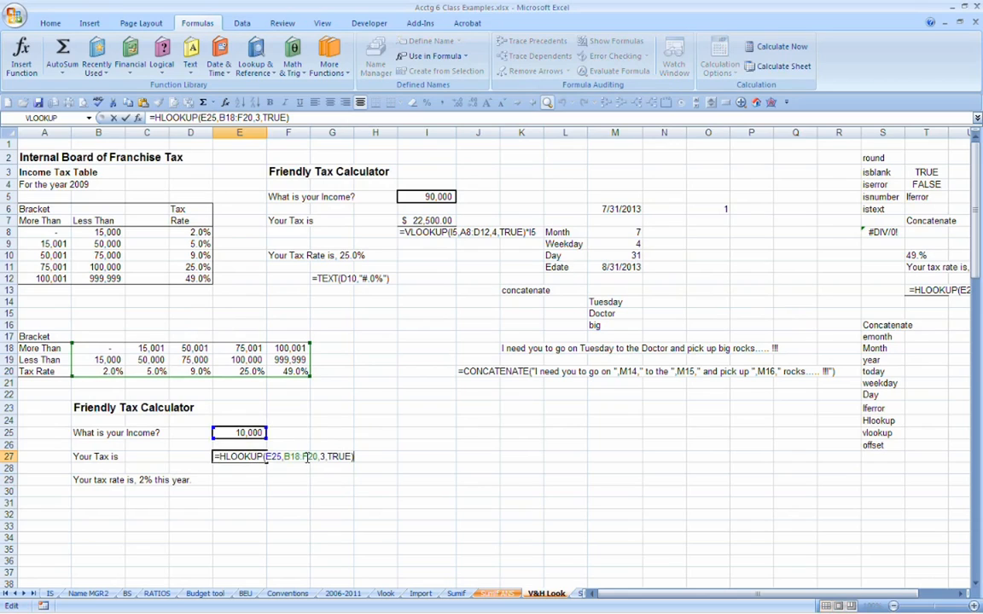
{"action": "type", "text": "*"}
{"action": "left_click", "coordinate": [238, 433]}
{"action": "key", "text": "Return"}
Set the lower calculator's income in E25 to 90000, matching the upper calculator.
{"action": "left_click", "coordinate": [237, 433]}
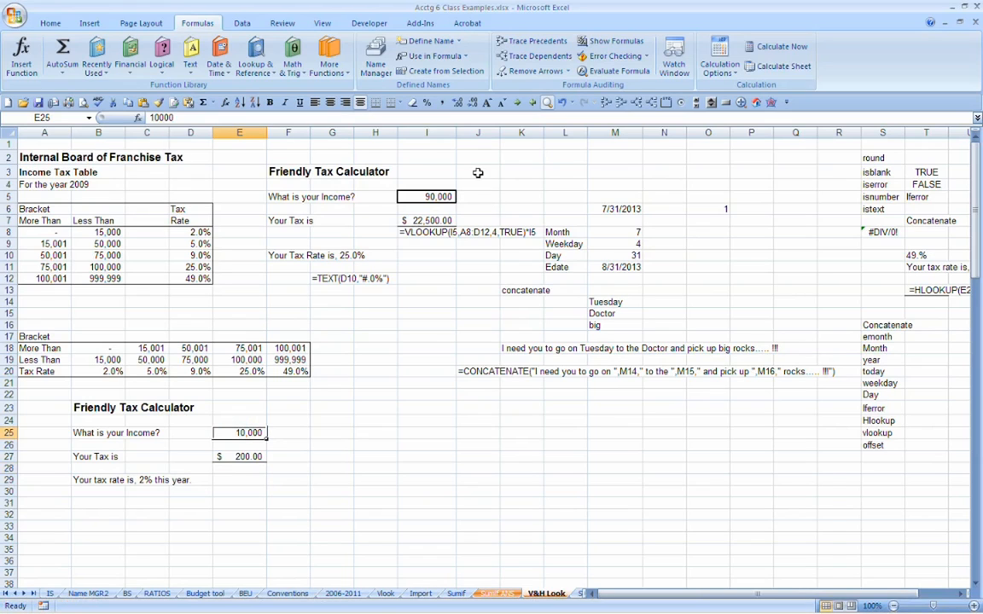
{"action": "type", "text": "900"}
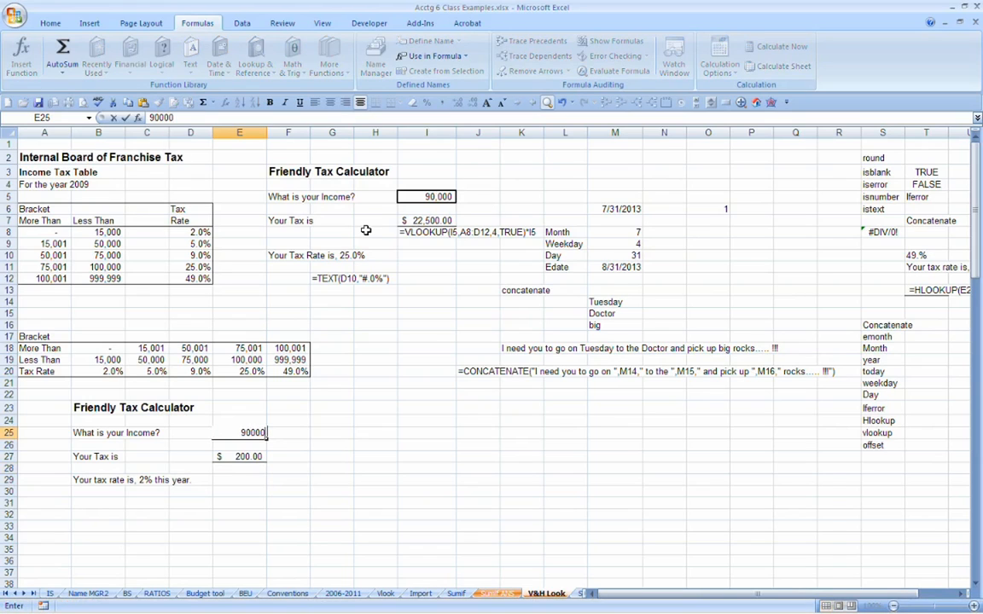
{"action": "key", "text": "Return"}
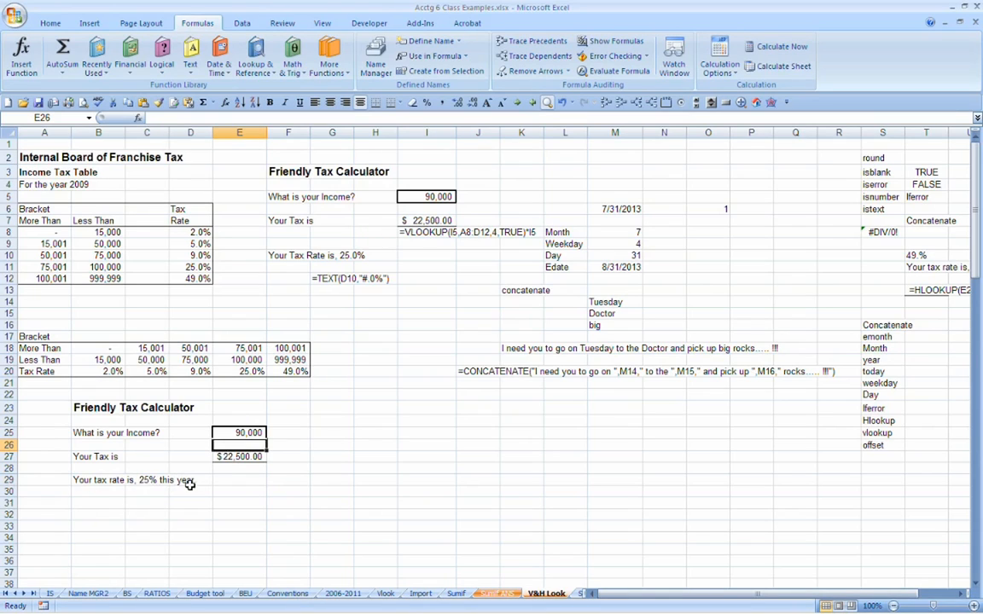
Compare the CONCATENATE tax-rate sentence formulas in B29 and F10, including their lookup functions and text formats.
{"action": "left_click", "coordinate": [89, 480]}
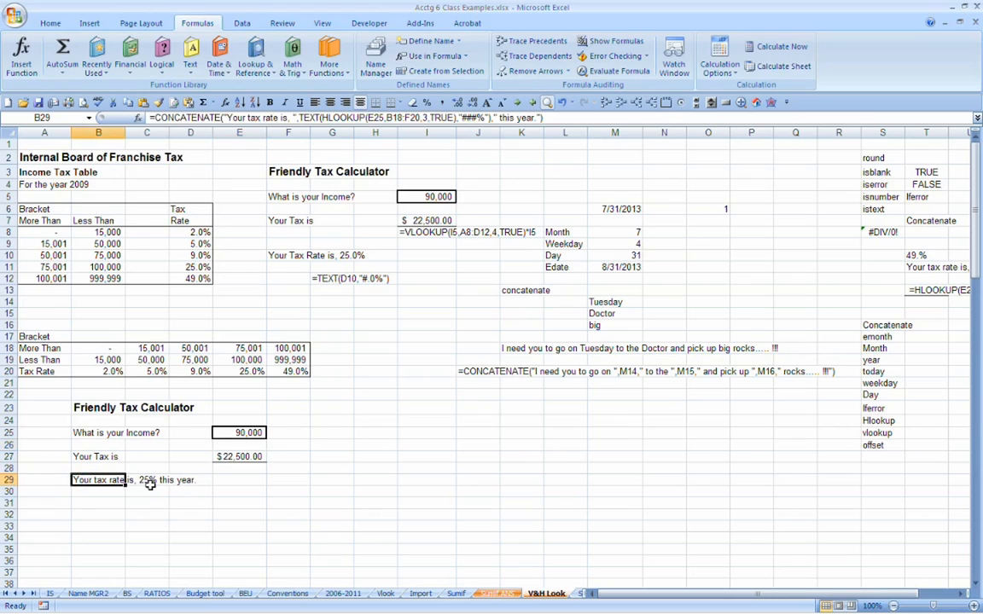
{"action": "left_click", "coordinate": [284, 255]}
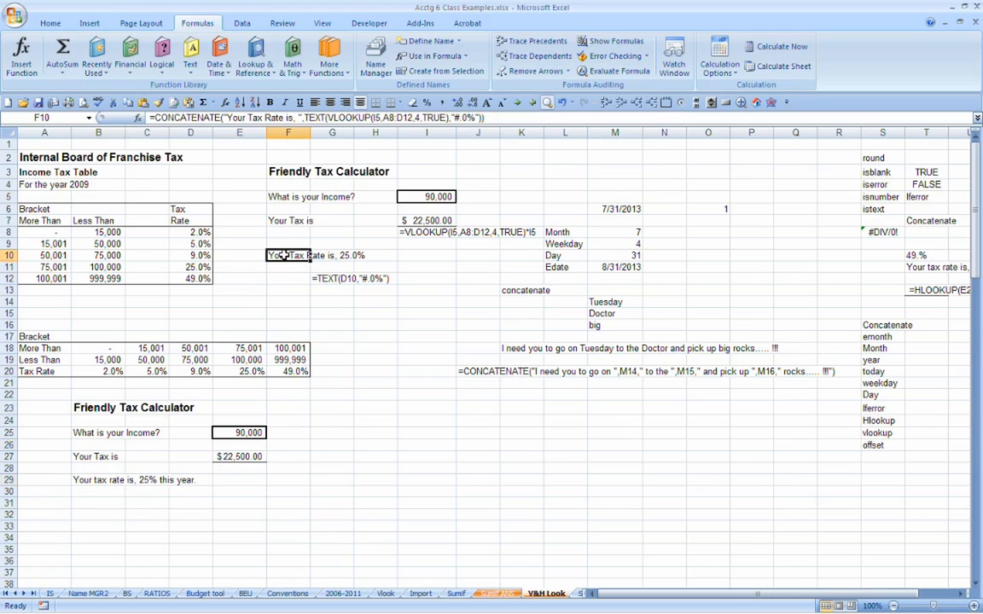
{"action": "left_click", "coordinate": [89, 479]}
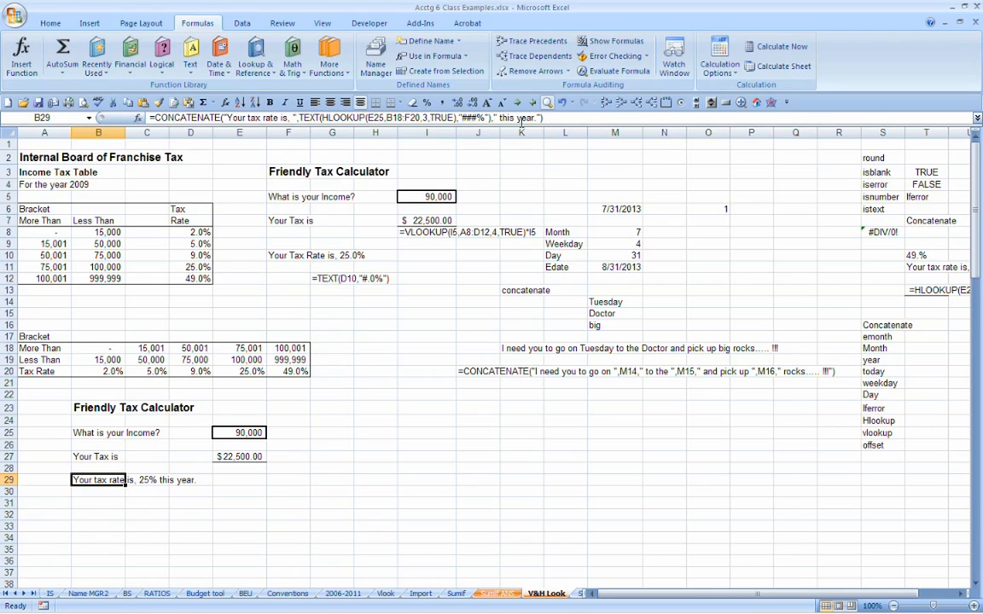
{"action": "left_click", "coordinate": [301, 252]}
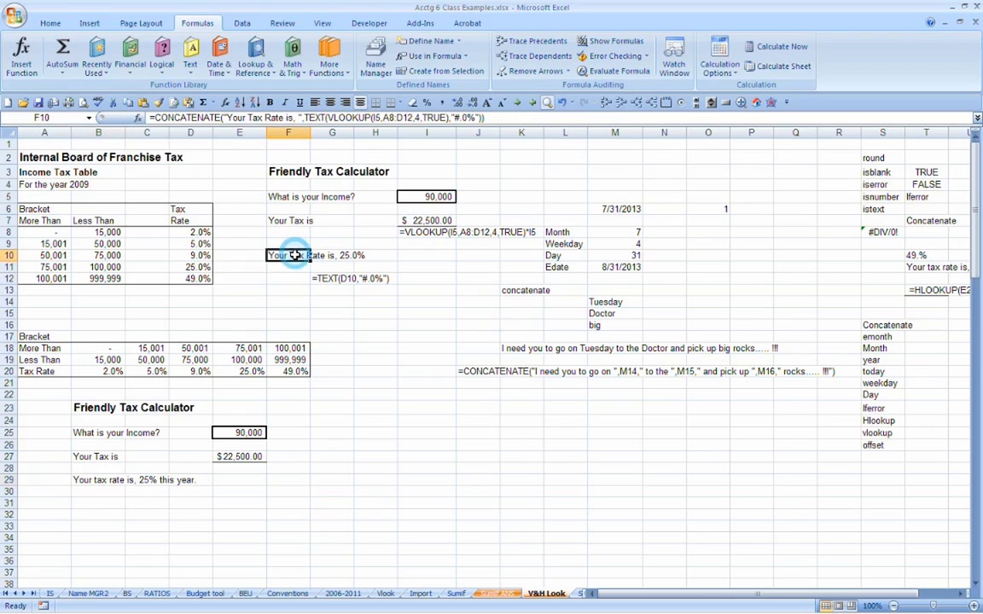
{"action": "left_click", "coordinate": [98, 483]}
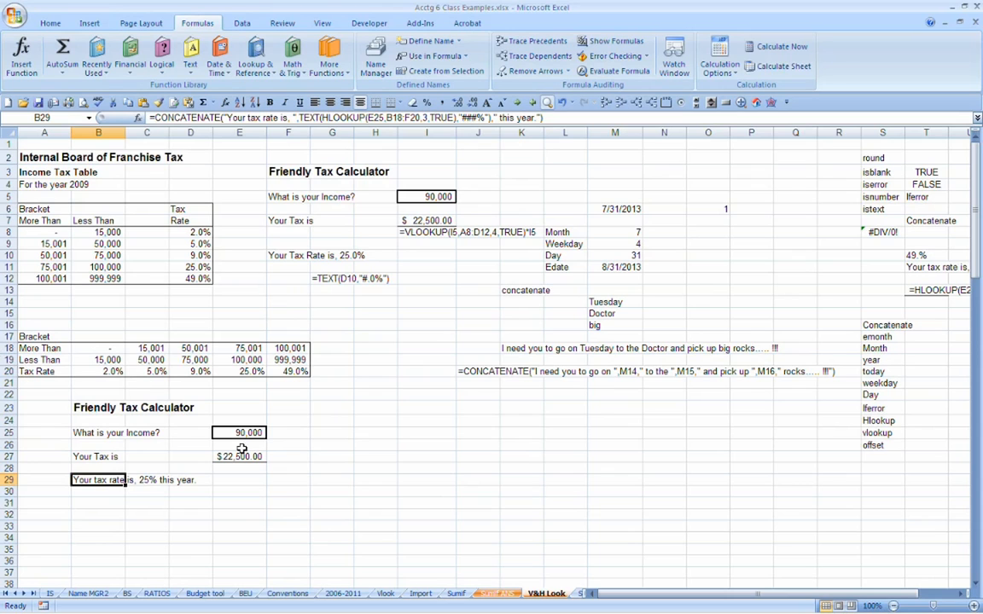
Open the Sumif sheet and examine the Date and Circulation columns of the Daily Distribution Report.
{"action": "left_click", "coordinate": [459, 595]}
{"action": "left_click", "coordinate": [609, 595]}
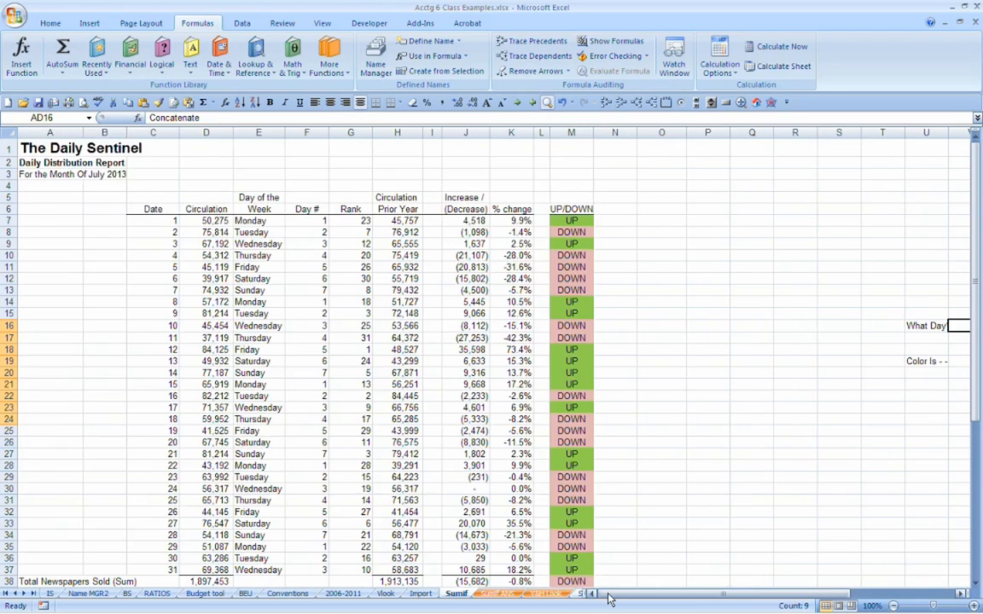
{"action": "scroll", "coordinate": [527, 531], "scroll_direction": "down", "scroll_amount": 2}
{"action": "scroll", "coordinate": [527, 530], "scroll_direction": "up", "scroll_amount": 2}
{"action": "left_click_drag", "start_coordinate": [170, 223], "coordinate": [129, 567]}
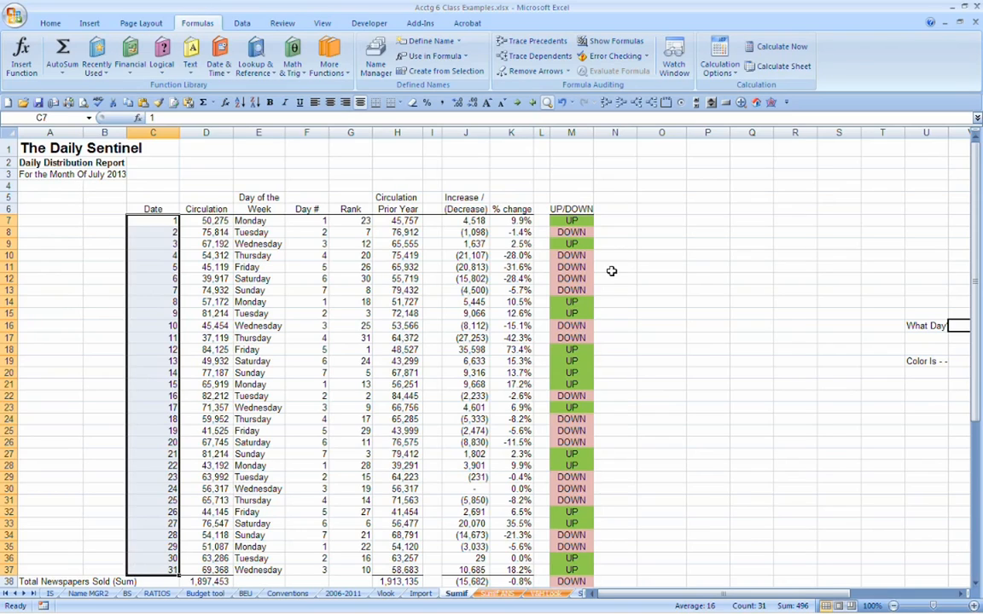
{"action": "left_click", "coordinate": [203, 221]}
{"action": "left_click_drag", "start_coordinate": [203, 222], "coordinate": [207, 420]}
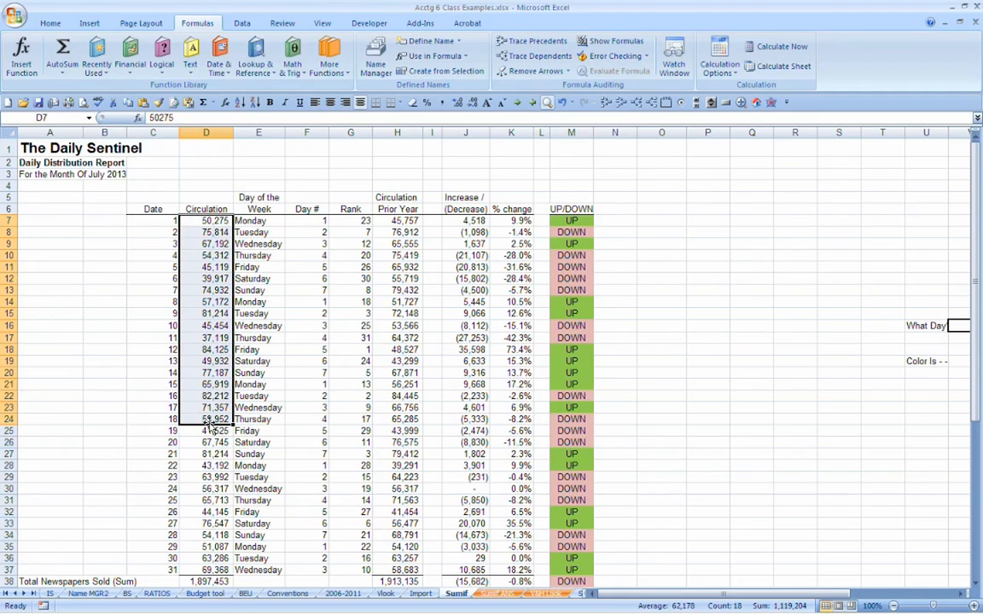
{"action": "left_click", "coordinate": [162, 314]}
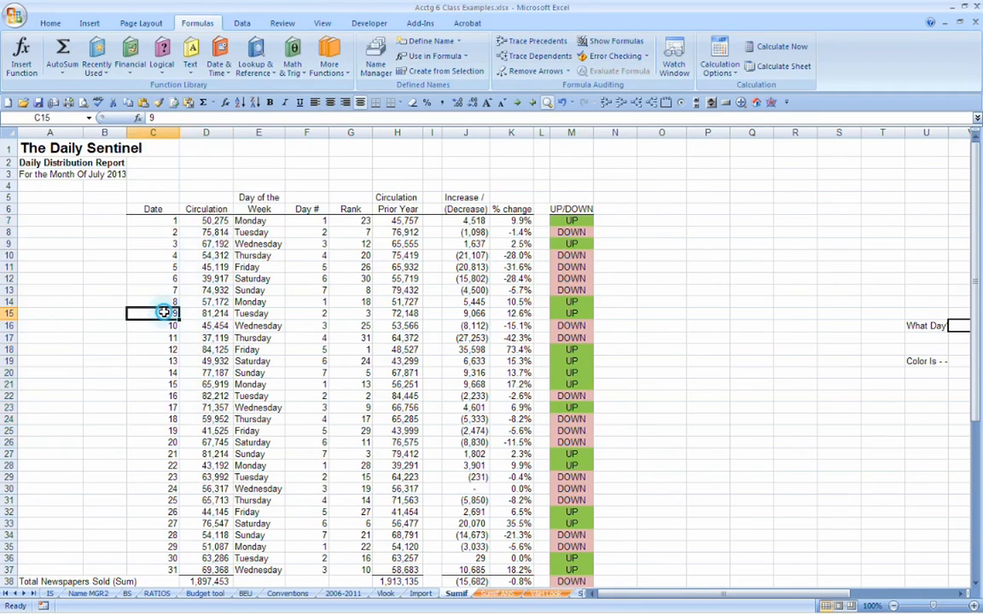
Add the label "Enter Date" in O8 and enter the date 7/31/1931 in P8.
{"action": "left_click", "coordinate": [671, 232]}
{"action": "type", "text": "Enter Date"}
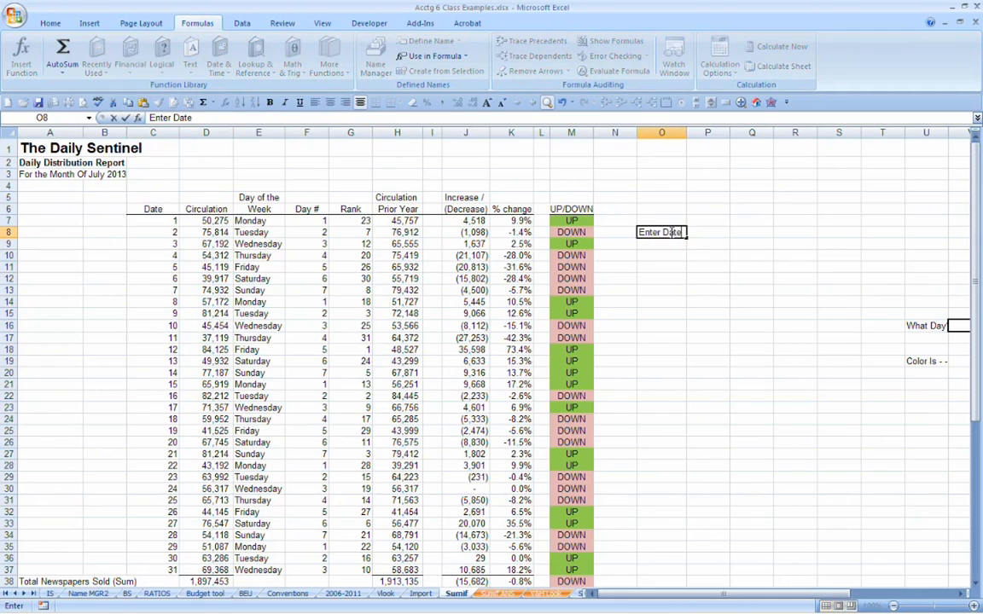
{"action": "key", "text": "Return"}
{"action": "key", "text": "Up"}
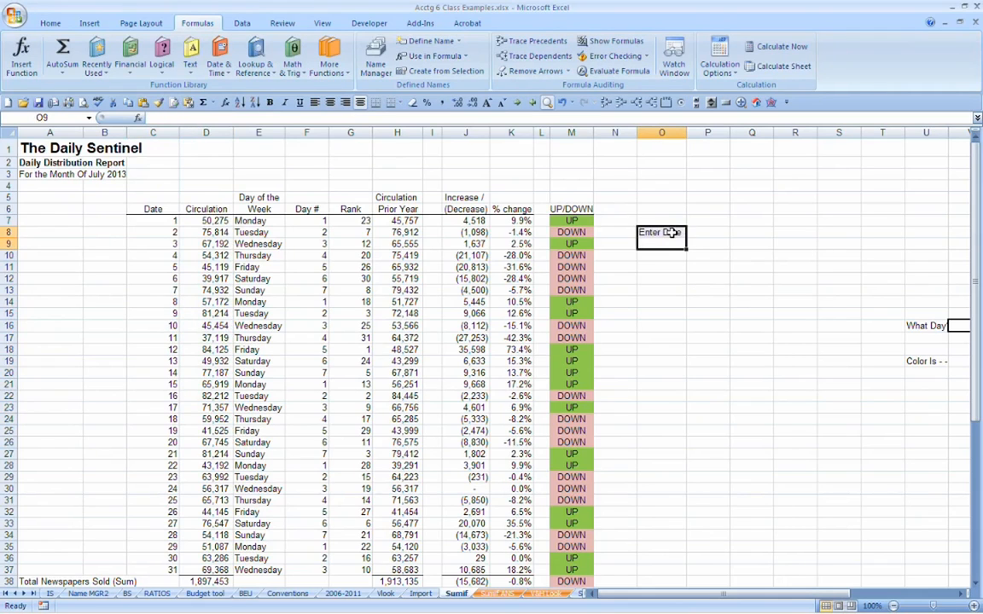
{"action": "key", "text": "Right"}
{"action": "type", "text": "7"}
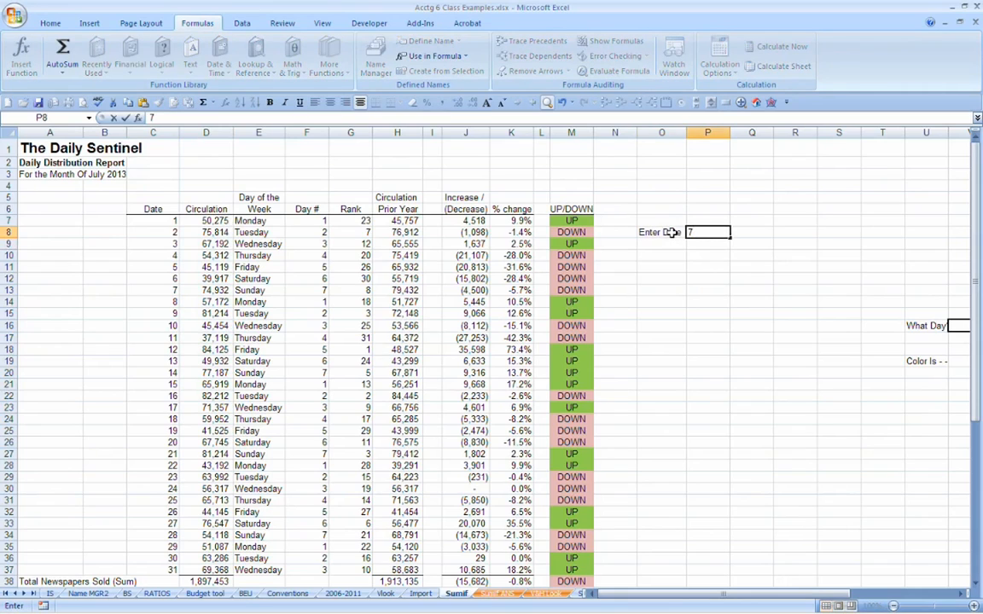
{"action": "type", "text": "/31/31"}
{"action": "key", "text": "Return"}
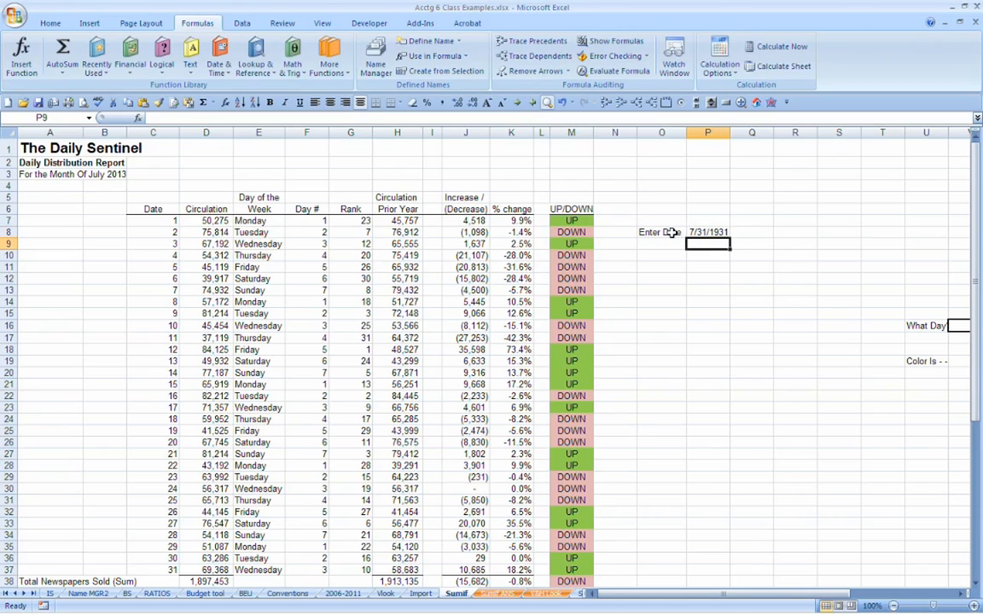
Add the label "Circulation is" in O10, two rows below the date label.
{"action": "key", "text": "Left"}
{"action": "key", "text": "Down"}
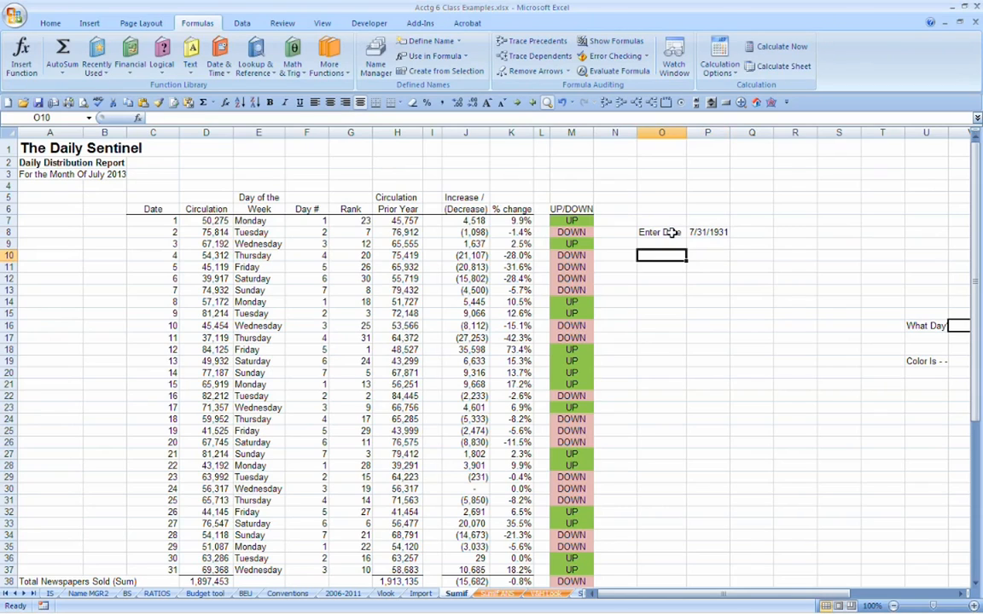
{"action": "type", "text": "Circulation"}
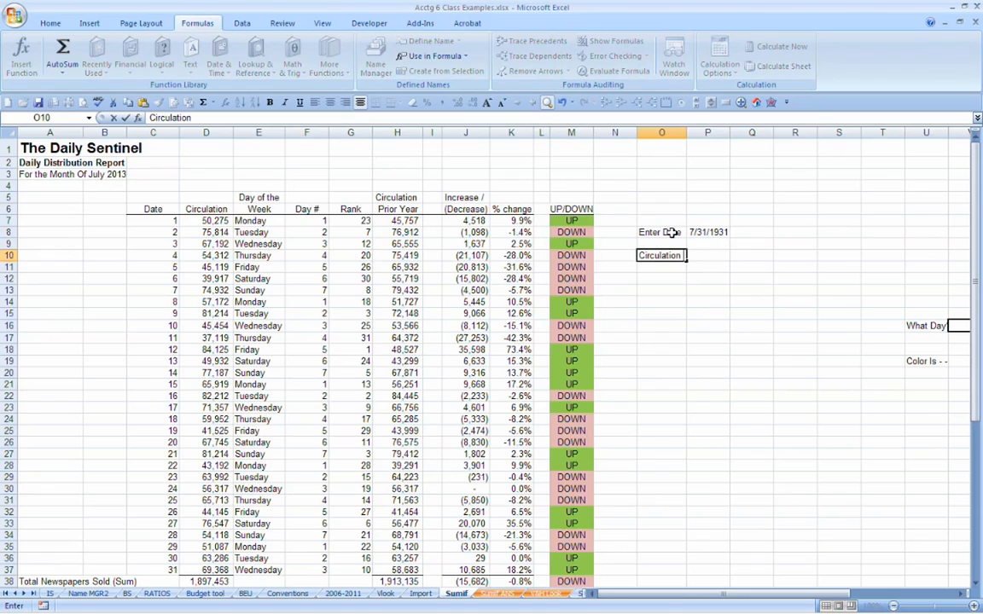
{"action": "type", "text": " is"}
{"action": "key", "text": "Up"}
{"action": "key", "text": "Up"}
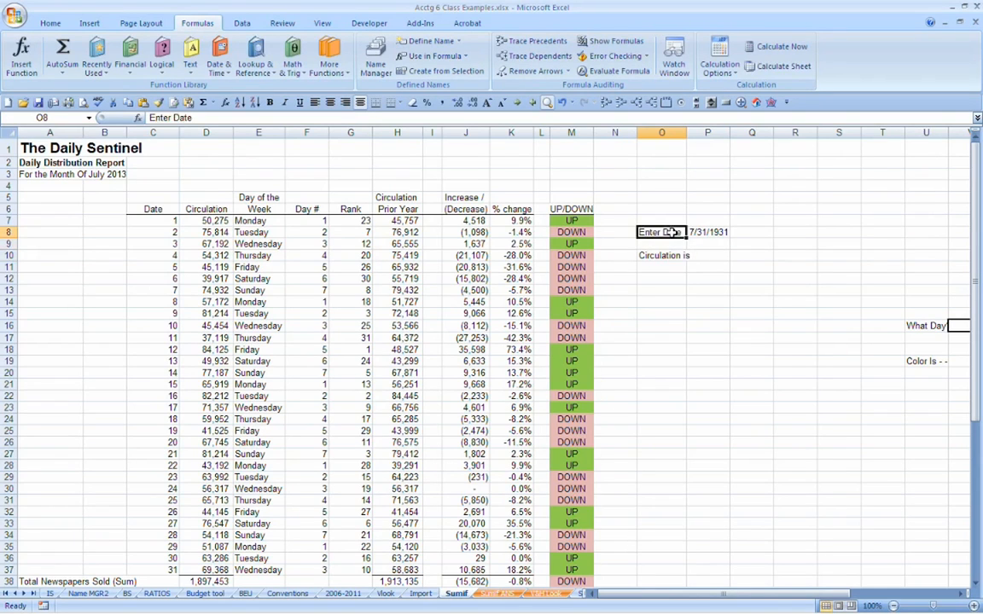
{"action": "key", "text": "Right"}
{"action": "key", "text": "Down"}
{"action": "key", "text": "Right"}
{"action": "key", "text": "Down"}
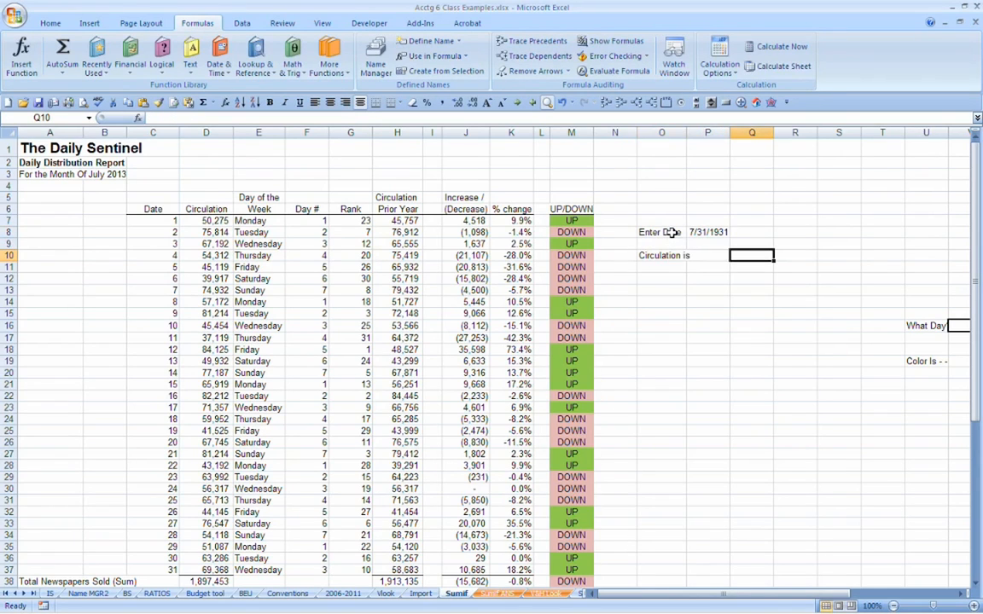
Move the date from P8 to Q8, leaving the cell beside the label empty.
{"action": "left_click", "coordinate": [700, 232]}
{"action": "left_click_drag", "start_coordinate": [688, 230], "coordinate": [756, 236]}
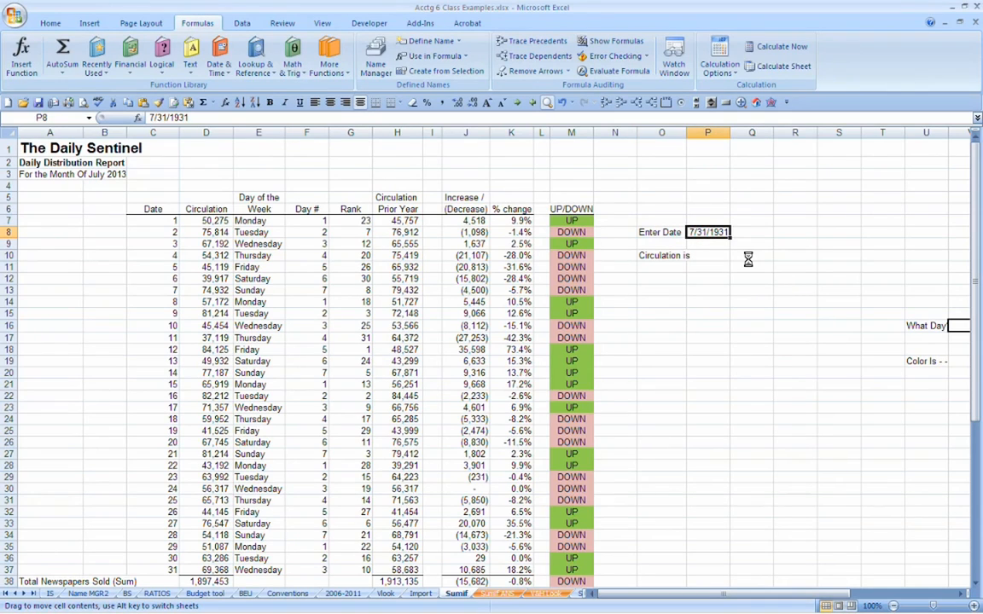
{"action": "left_click", "coordinate": [748, 257]}
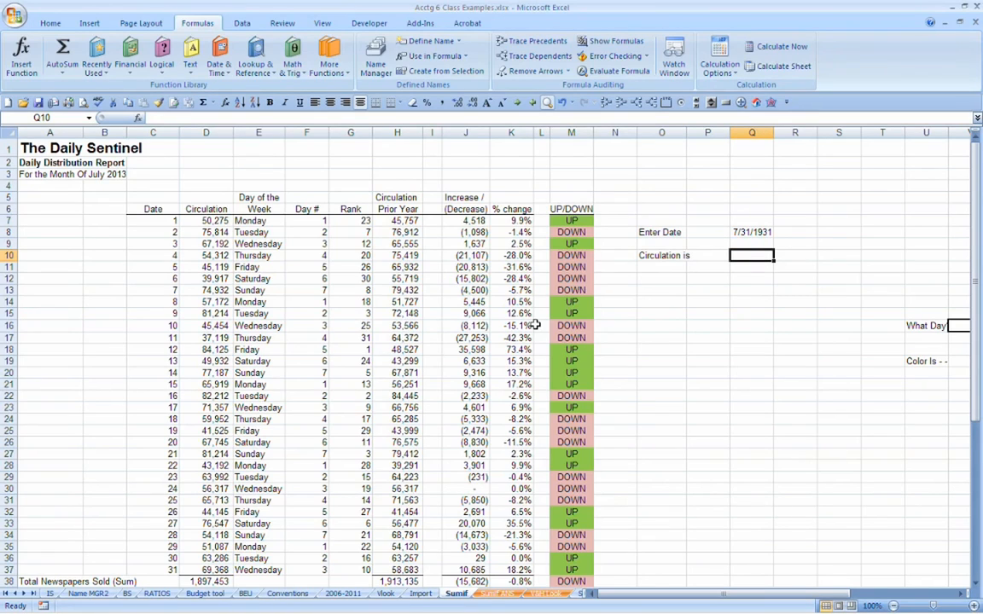
{"action": "left_click", "coordinate": [669, 289]}
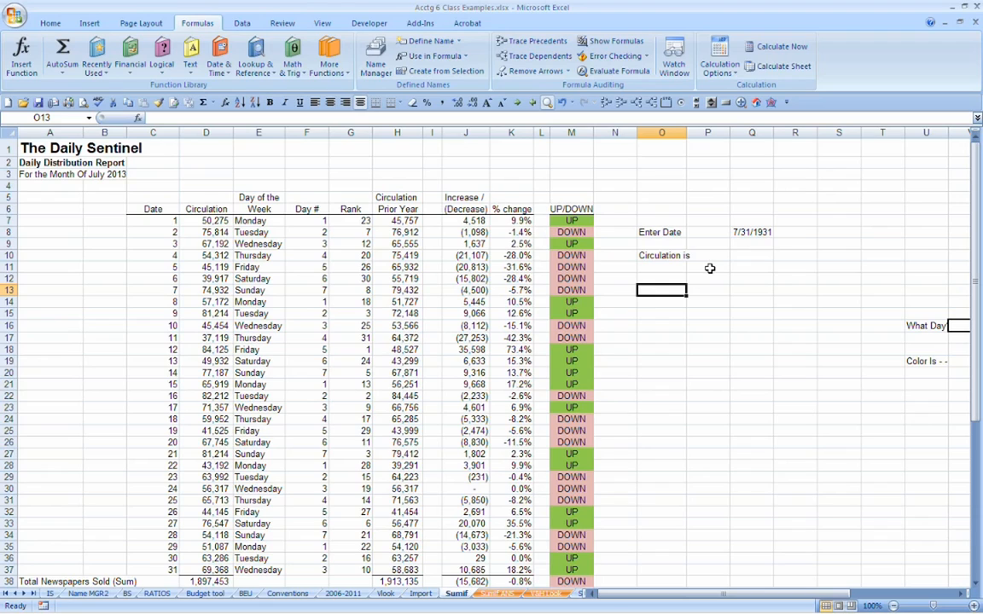
{"action": "left_click_drag", "start_coordinate": [147, 222], "coordinate": [150, 453]}
{"action": "left_click", "coordinate": [751, 232]}
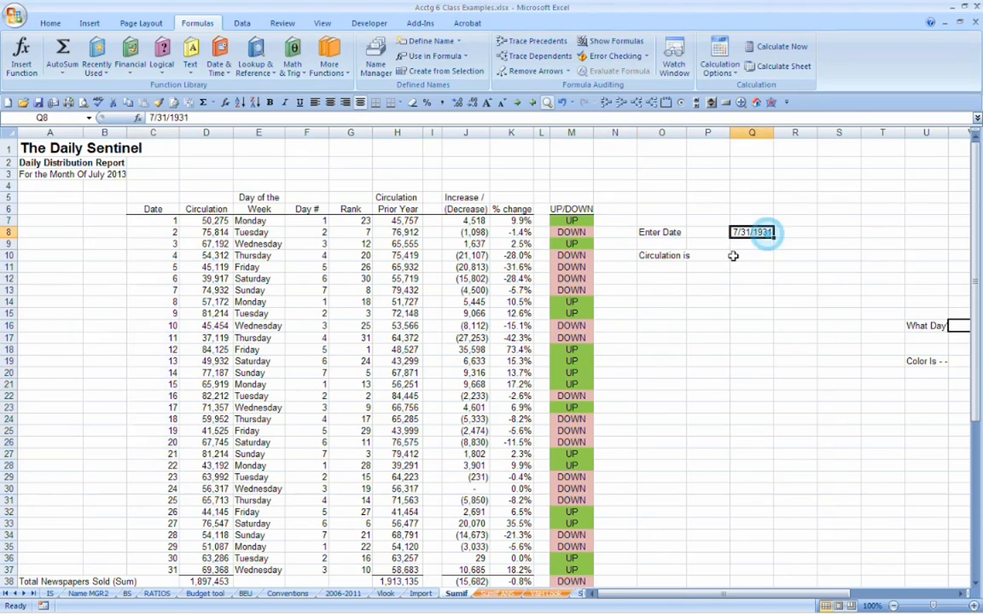
Label O12 "Day" and extract the day number from the entered date in P12 with =DAY(Q8).
{"action": "left_click", "coordinate": [673, 279]}
{"action": "type", "text": "Day"}
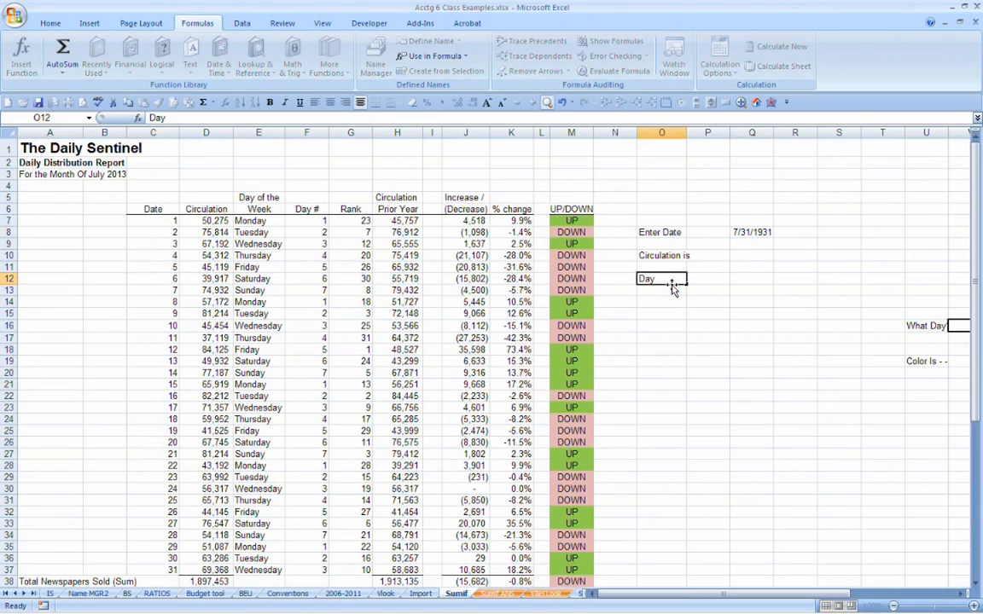
{"action": "key", "text": "Tab"}
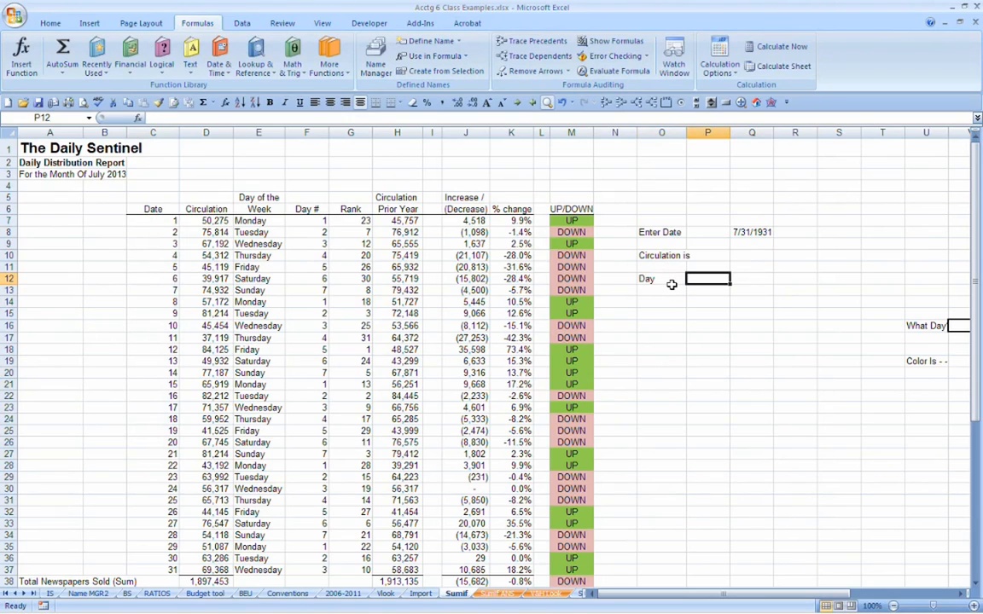
{"action": "type", "text": "=day("}
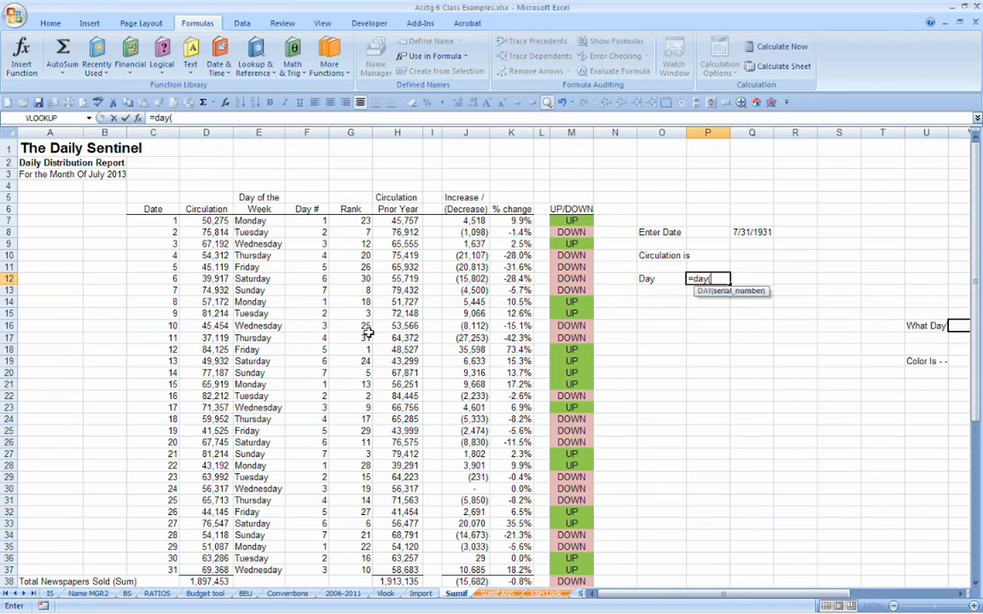
{"action": "left_click", "coordinate": [764, 232]}
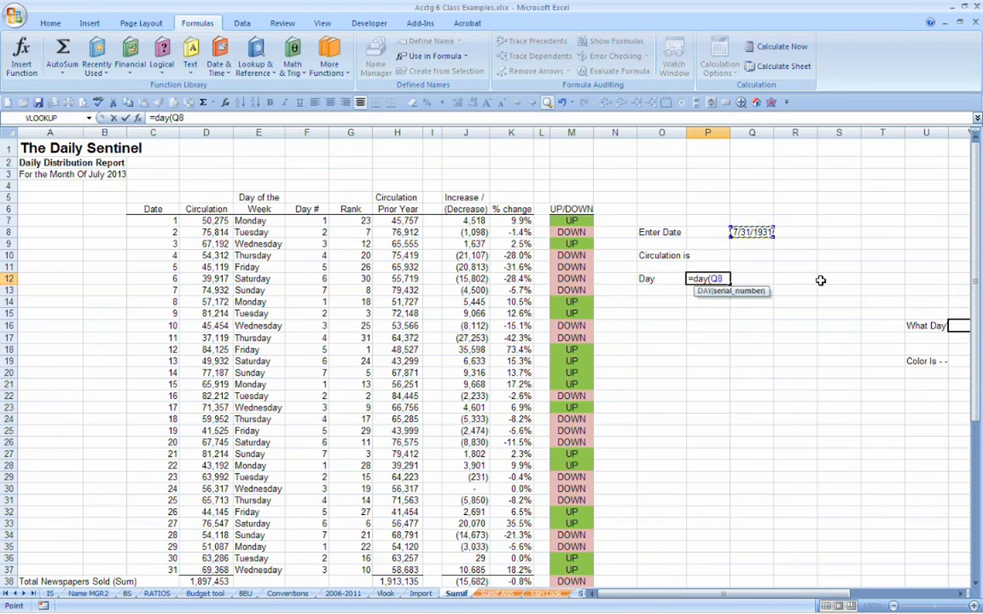
{"action": "type", "text": ")"}
{"action": "key", "text": "Return"}
{"action": "key", "text": "Up"}
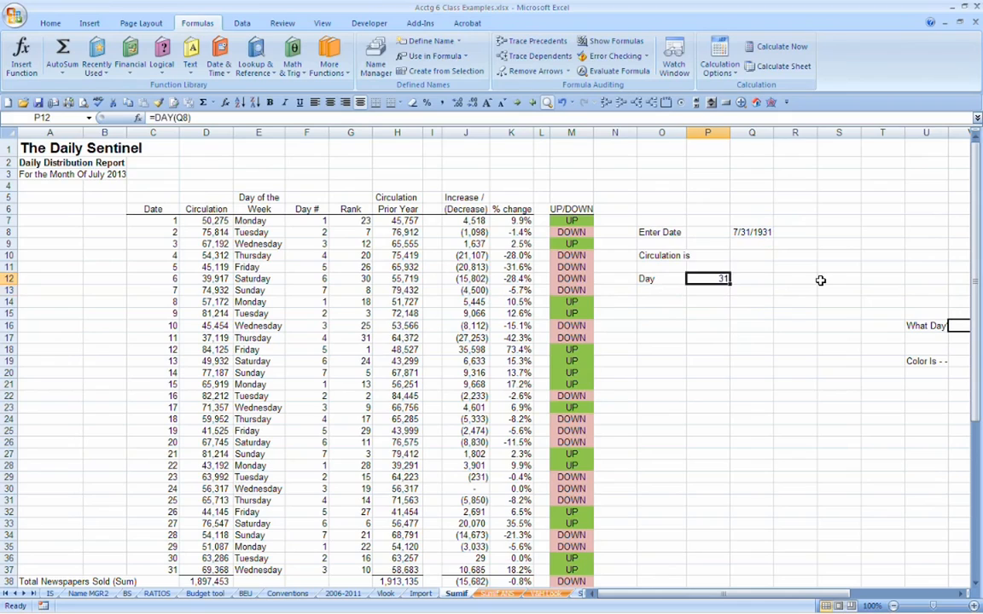
Begin a VLOOKUP formula in Q10 that uses the day number in P12 as its lookup value.
{"action": "key", "text": "Up"}
{"action": "key", "text": "Up"}
{"action": "key", "text": "Right"}
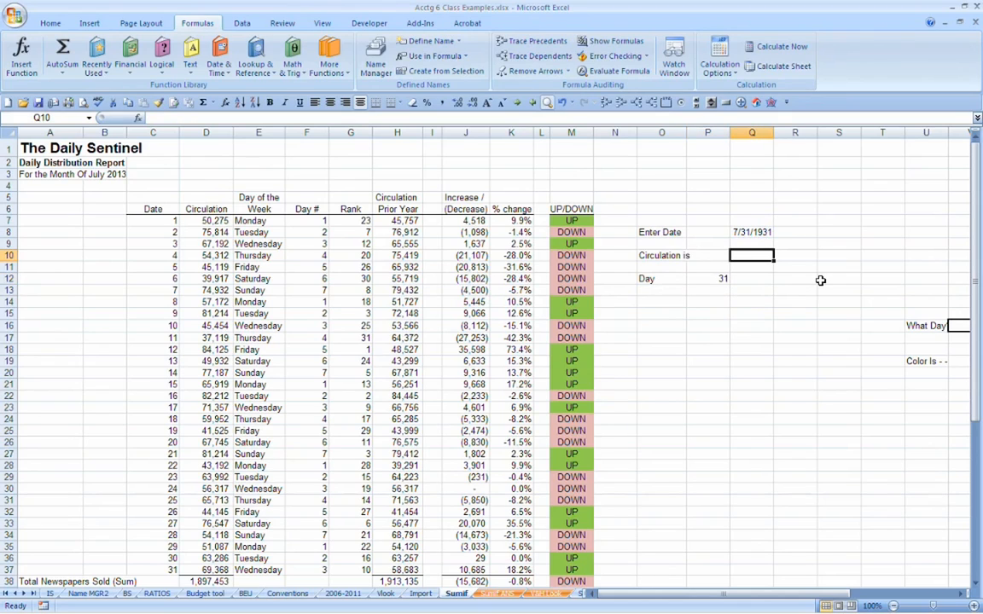
{"action": "type", "text": "="}
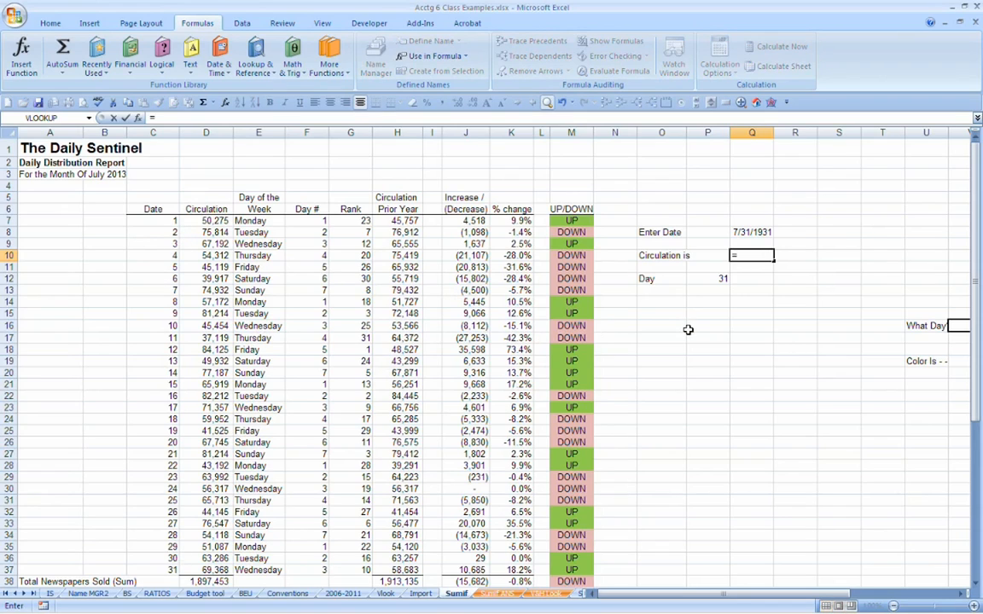
{"action": "type", "text": "vlkkoup"}
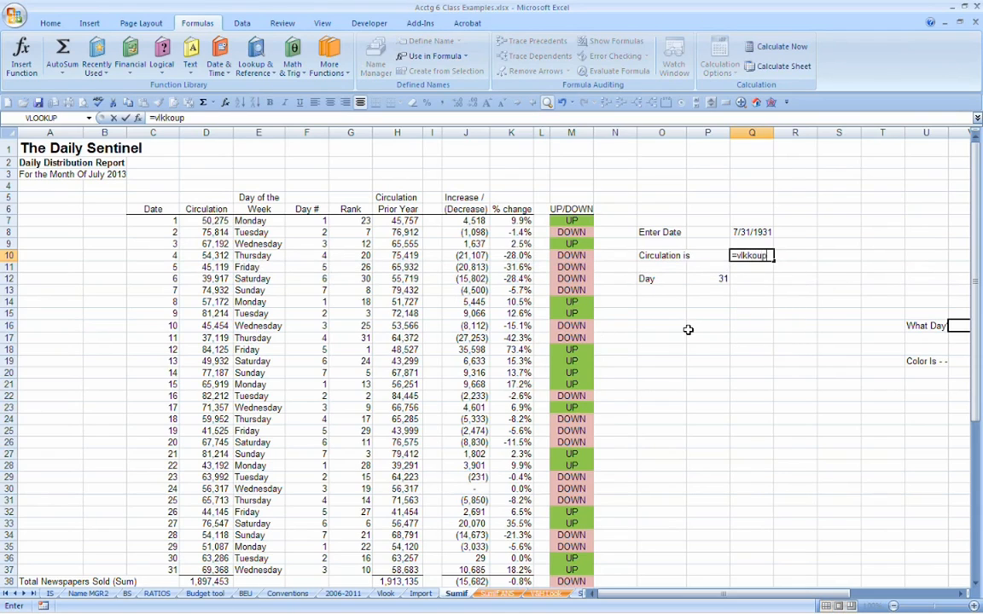
{"action": "key", "text": "BackSpace"}
{"action": "key", "text": "BackSpace"}
{"action": "key", "text": "BackSpace"}
{"action": "key", "text": "BackSpace"}
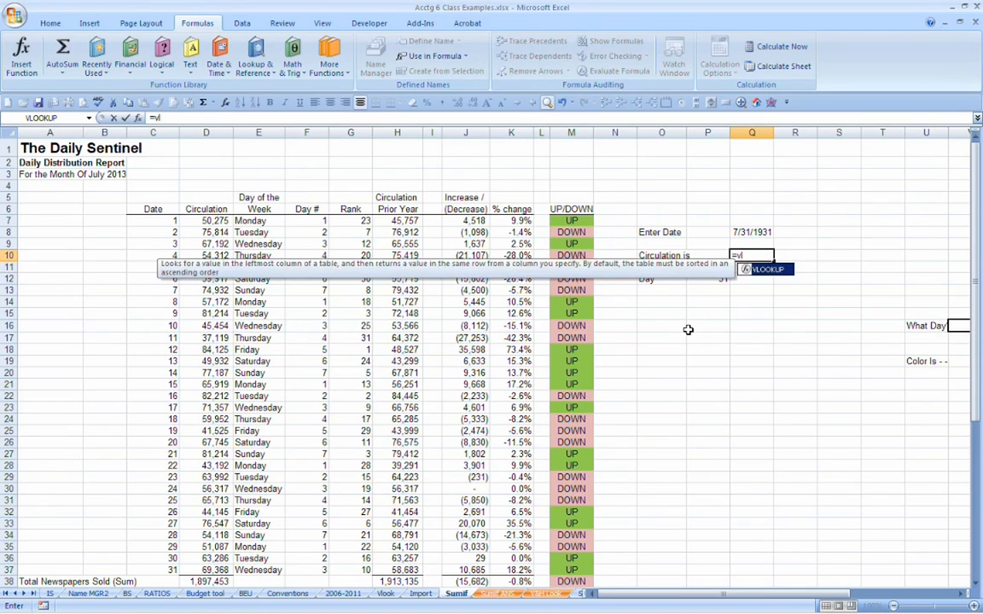
{"action": "type", "text": "ookup("}
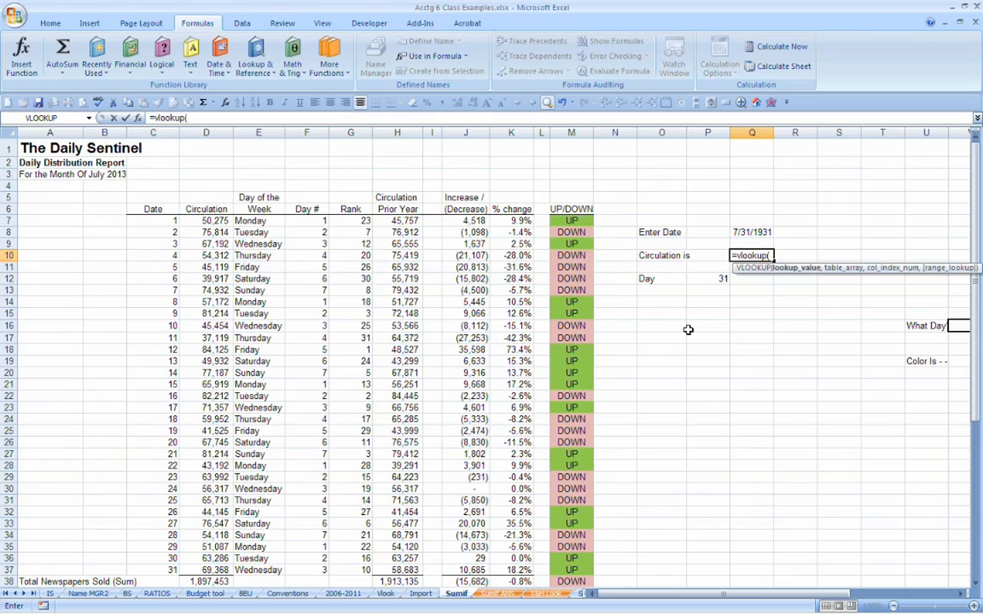
{"action": "left_click", "coordinate": [698, 279]}
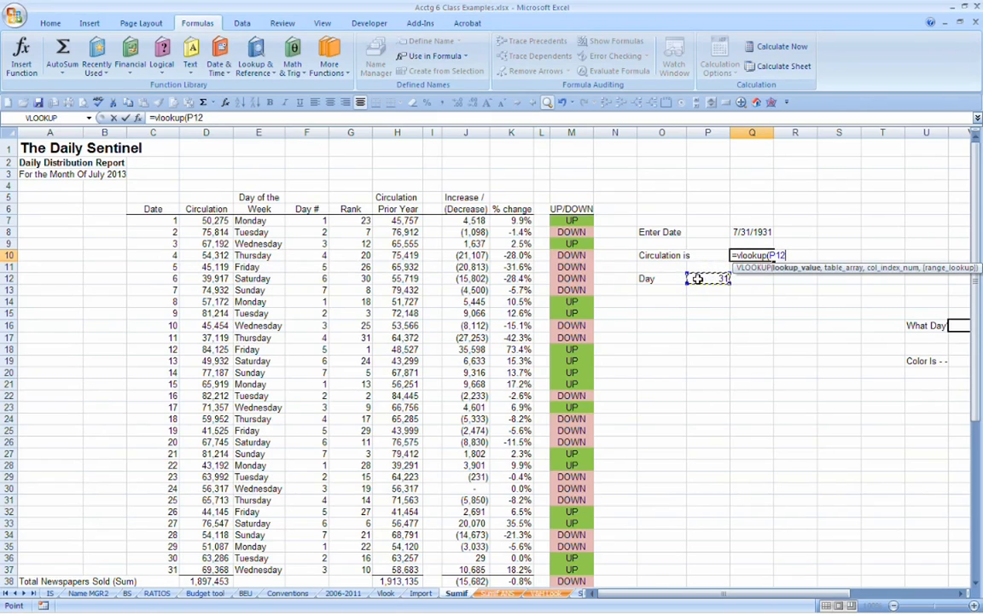
{"action": "type", "text": ","}
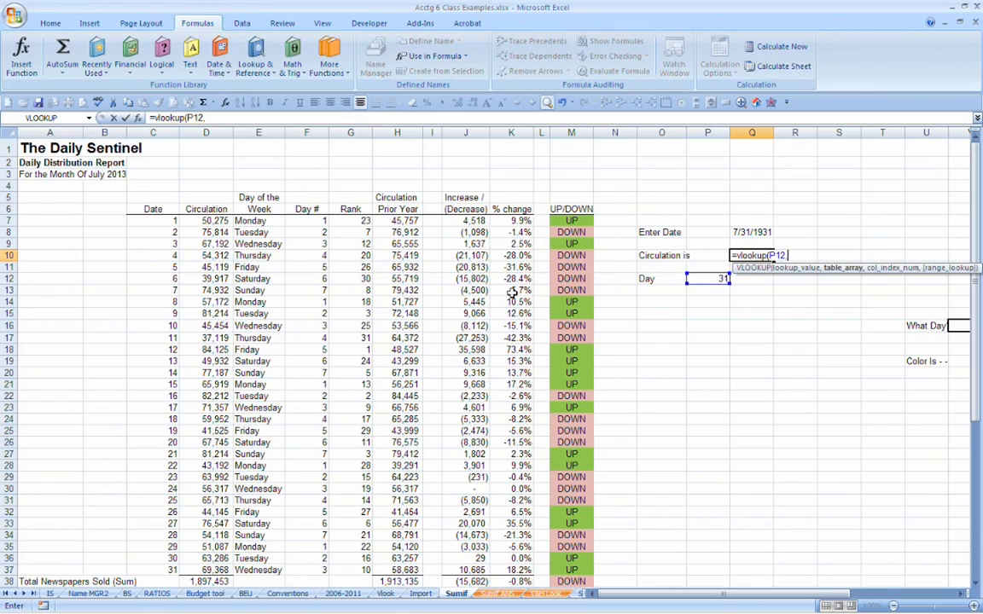
Complete the VLOOKUP in Q10 with table C7:K37, column 2 and TRUE, and apply the comma number format to the cell.
{"action": "left_click", "coordinate": [150, 221]}
{"action": "left_click_drag", "start_coordinate": [149, 221], "coordinate": [518, 574]}
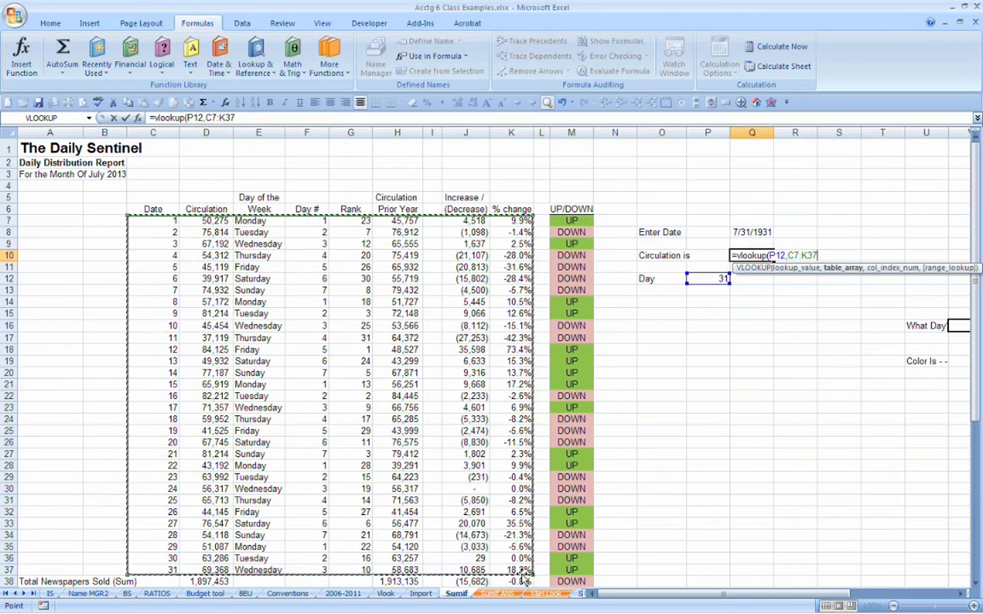
{"action": "type", "text": ","}
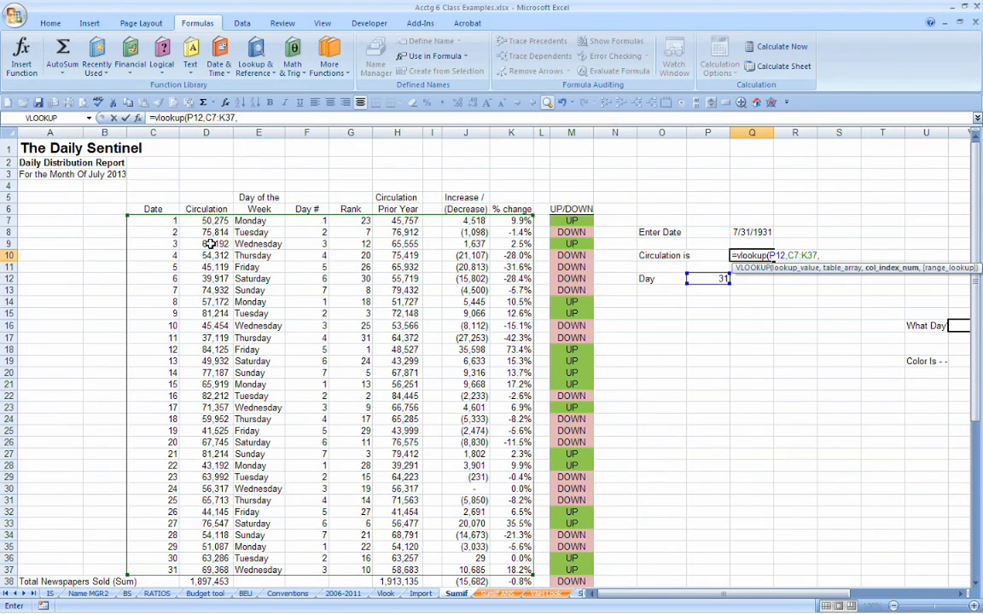
{"action": "type", "text": "2,"}
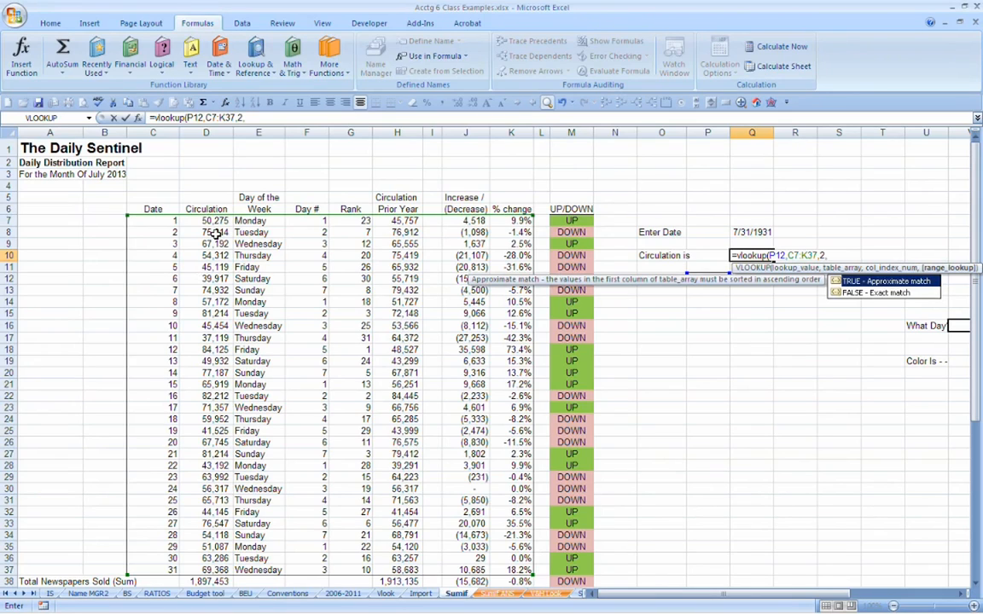
{"action": "type", "text": "true)"}
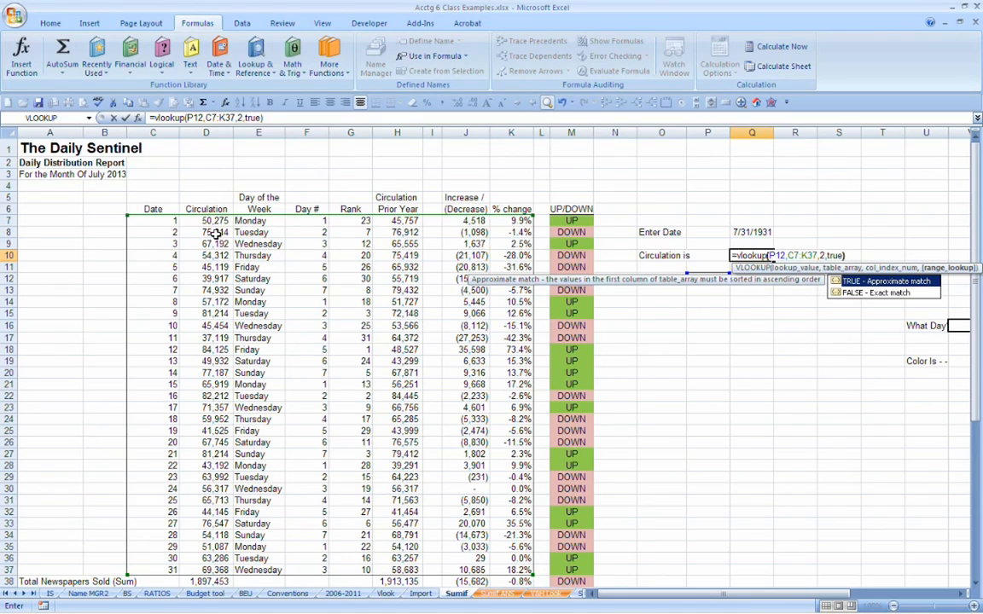
{"action": "key", "text": "Return"}
{"action": "key", "text": "Up"}
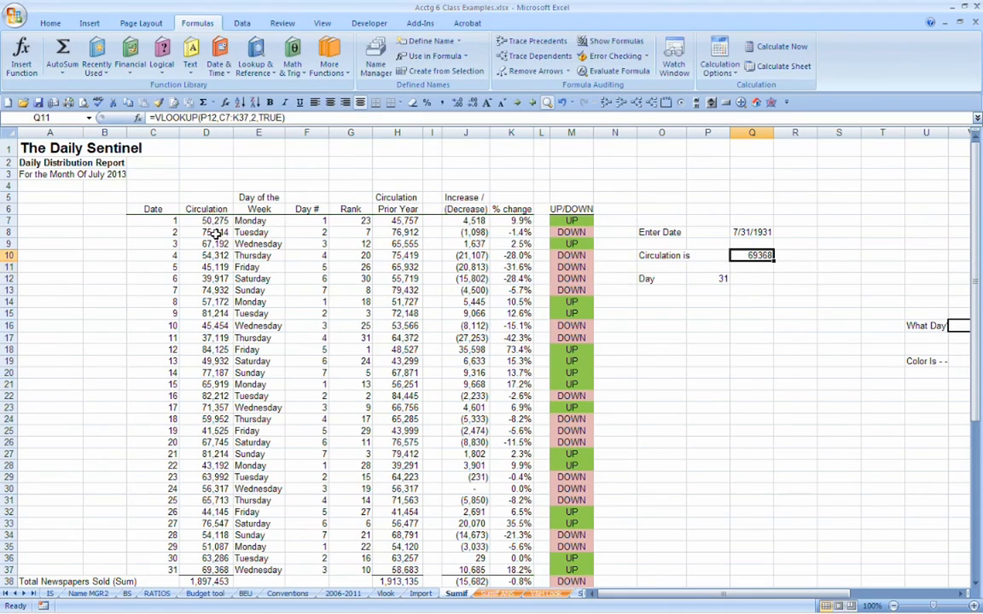
{"action": "left_click", "coordinate": [444, 102]}
{"action": "left_click", "coordinate": [207, 570]}
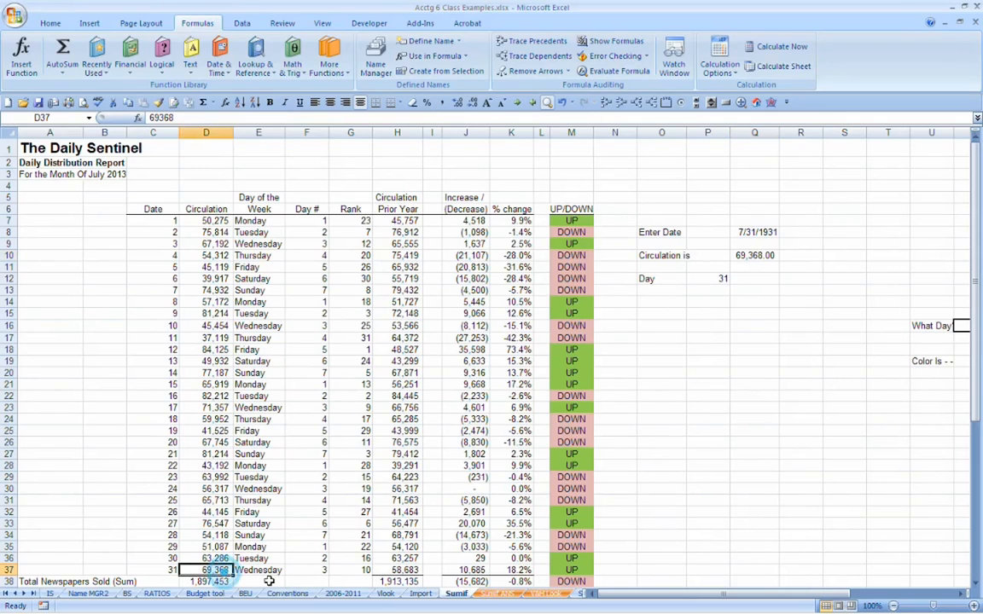
Replace the TRUE argument of the VLOOKUP formula in Q10 with False for an exact match.
{"action": "left_click", "coordinate": [752, 257]}
{"action": "double_click", "coordinate": [752, 257]}
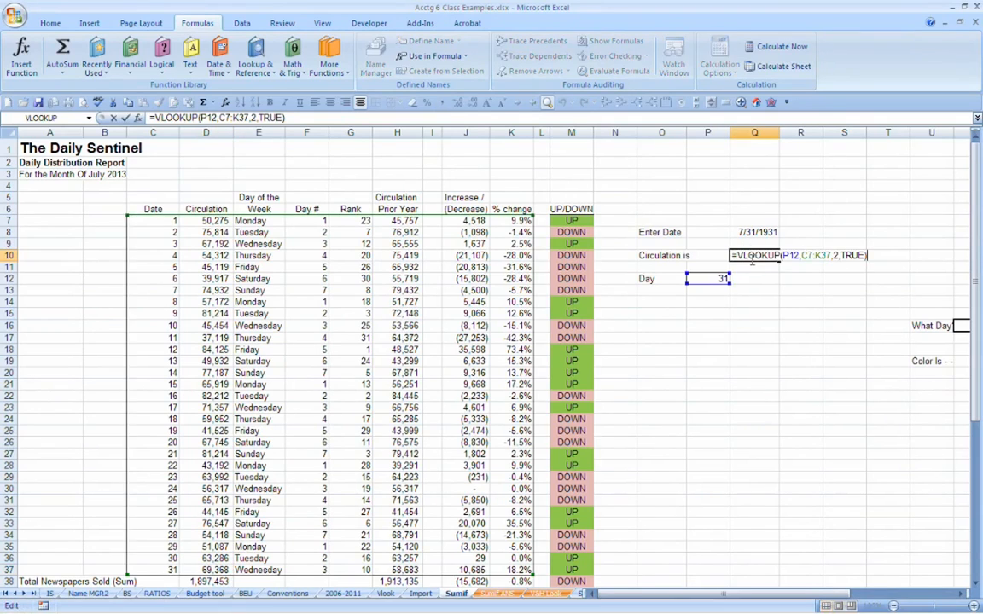
{"action": "key", "text": "Left"}
{"action": "key", "text": "BackSpace"}
{"action": "key", "text": "BackSpace"}
{"action": "key", "text": "BackSpace"}
{"action": "key", "text": "BackSpace"}
{"action": "key", "text": "BackSpace"}
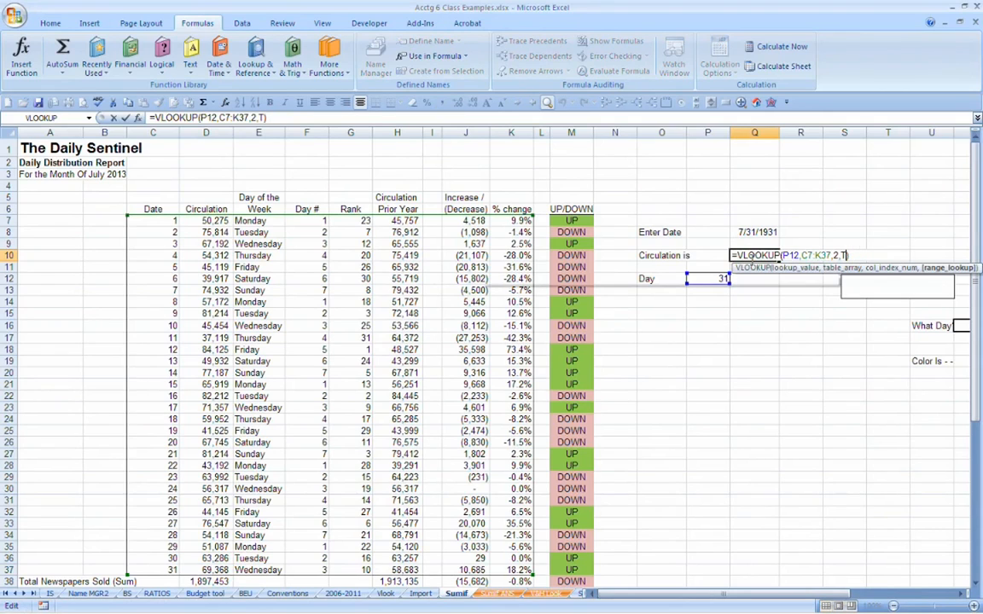
{"action": "type", "text": "Fakes"}
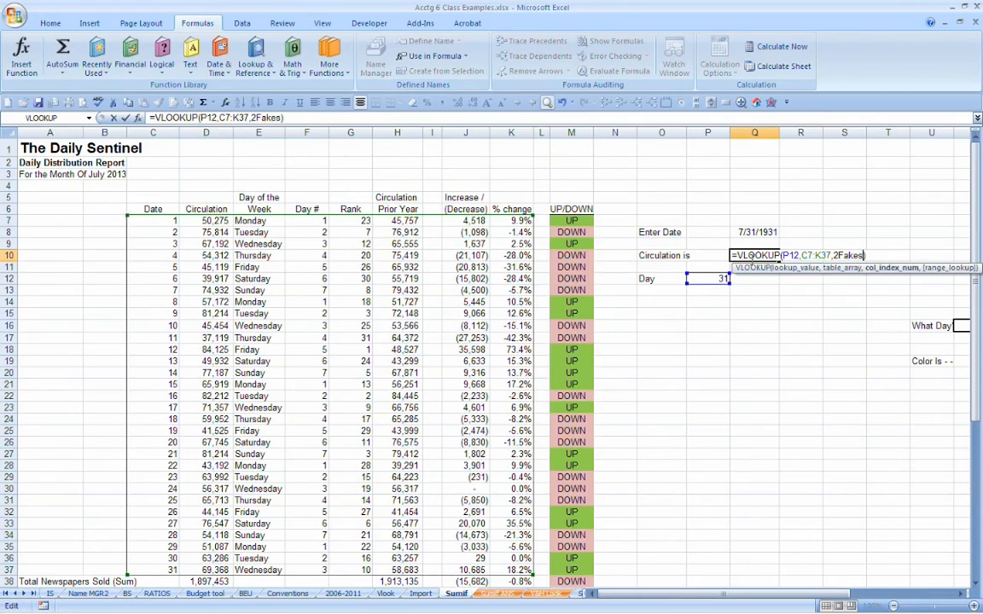
{"action": "type", "text": "les"}
{"action": "key", "text": "Return"}
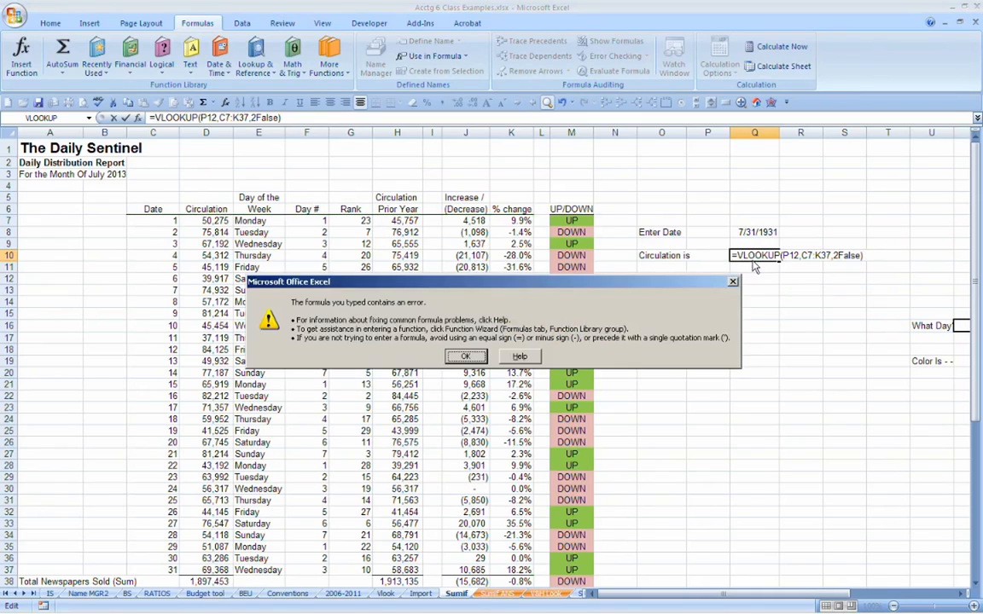
Restore the missing comma between column number 2 and False in the Q10 formula and enter it.
{"action": "key", "text": "Return"}
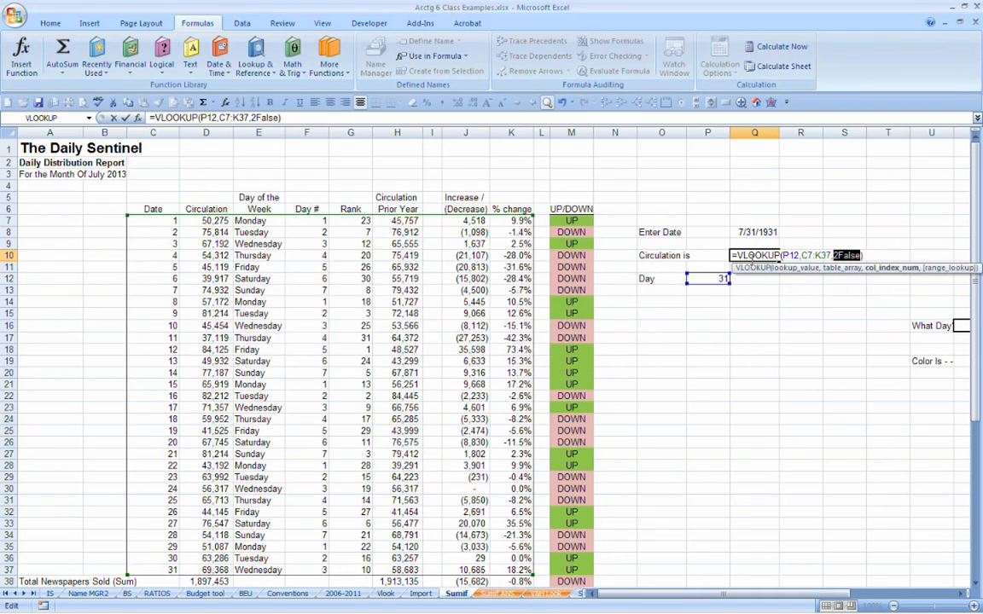
{"action": "key", "text": "Left"}
{"action": "key", "text": "Left"}
{"action": "key", "text": "Left"}
{"action": "key", "text": "Left"}
{"action": "type", "text": ","}
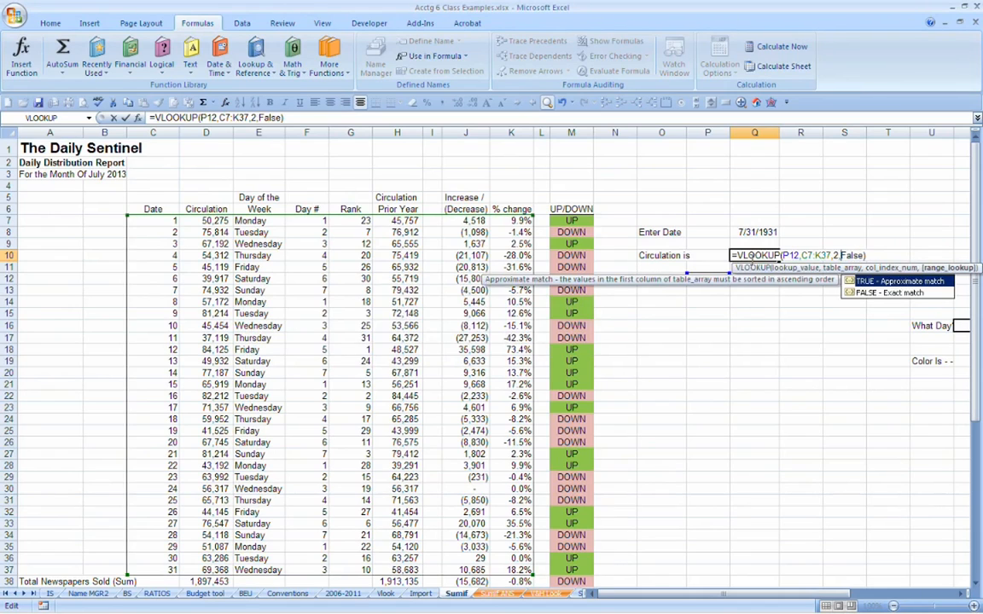
{"action": "key", "text": "Return"}
{"action": "left_click", "coordinate": [754, 260]}
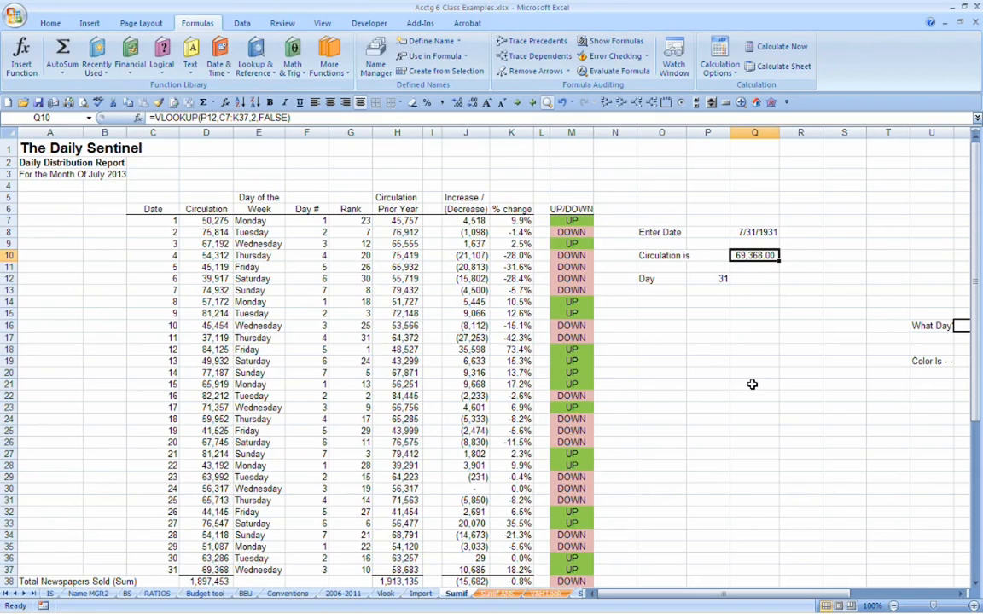
Clear the Day label and its formula from row 12 below the circulation lookup.
{"action": "left_click", "coordinate": [152, 220]}
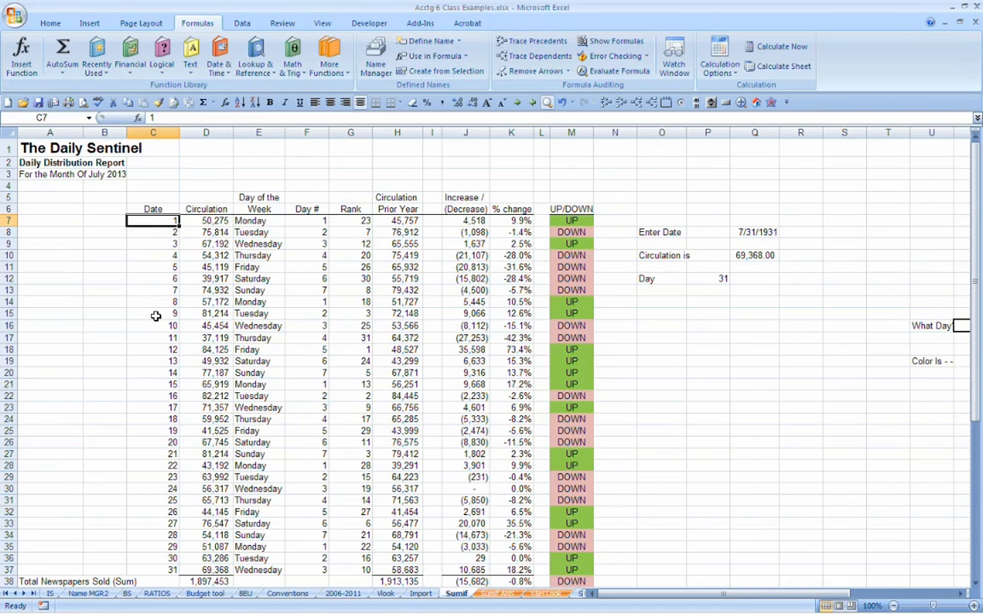
{"action": "left_click_drag", "start_coordinate": [641, 234], "coordinate": [739, 290]}
{"action": "key", "text": "Delete"}
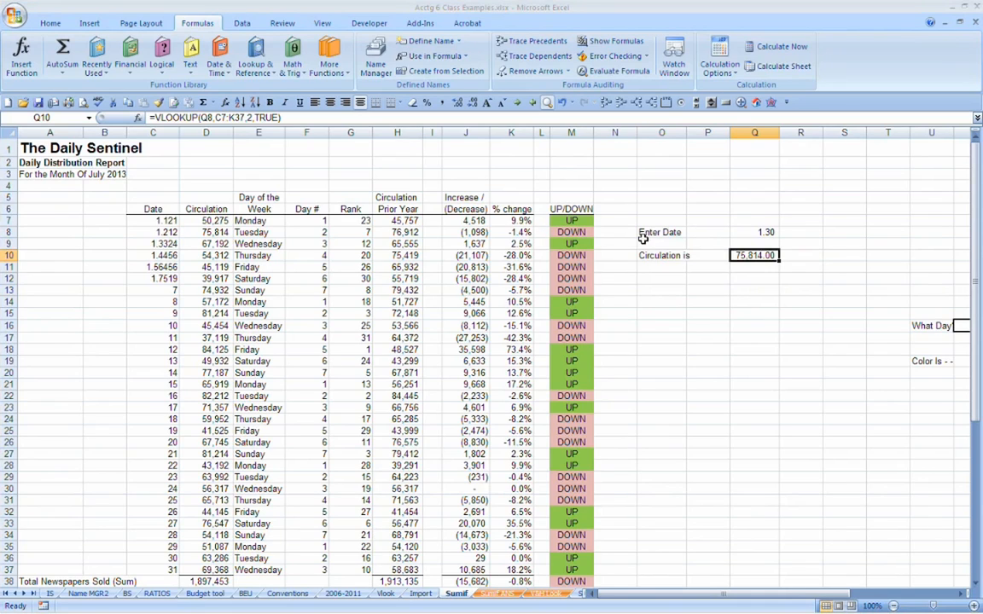
Examine the decimal lookup values in C7:C12 and compare them with the entered value in Q8.
{"action": "left_click_drag", "start_coordinate": [168, 220], "coordinate": [157, 290]}
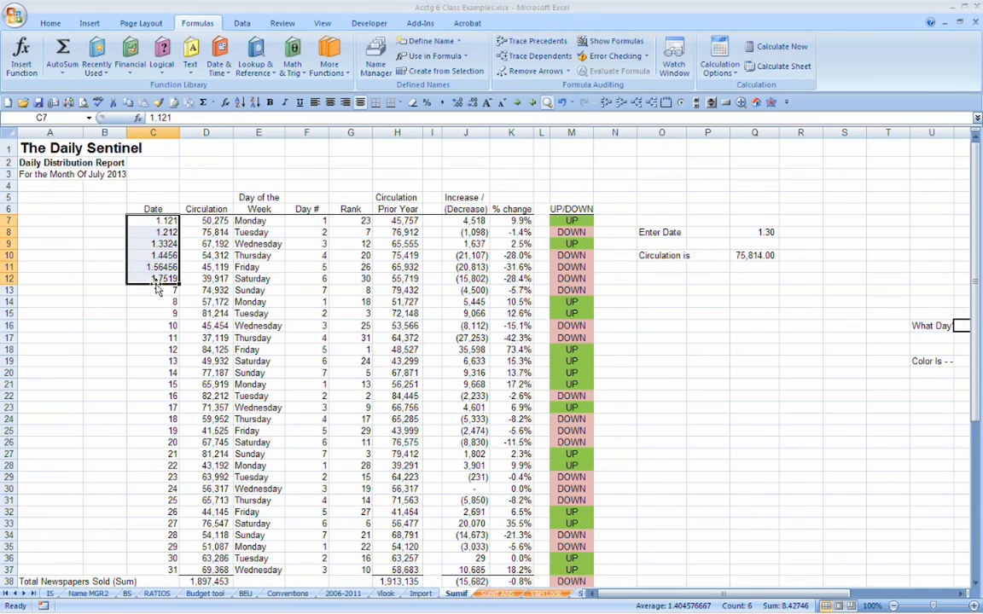
{"action": "left_click", "coordinate": [138, 236]}
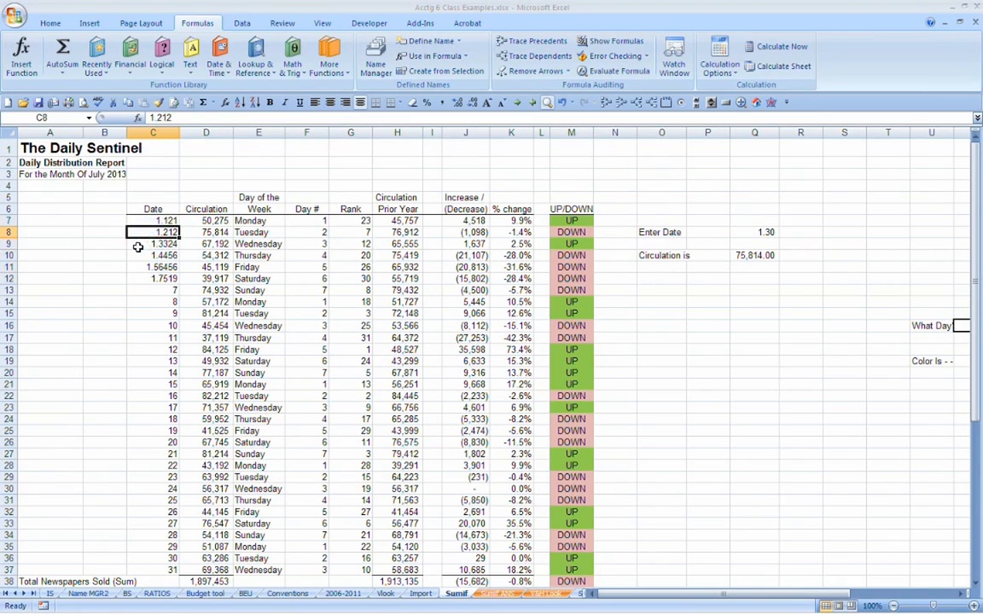
{"action": "left_click", "coordinate": [136, 244]}
{"action": "left_click", "coordinate": [137, 256]}
{"action": "left_click", "coordinate": [141, 275]}
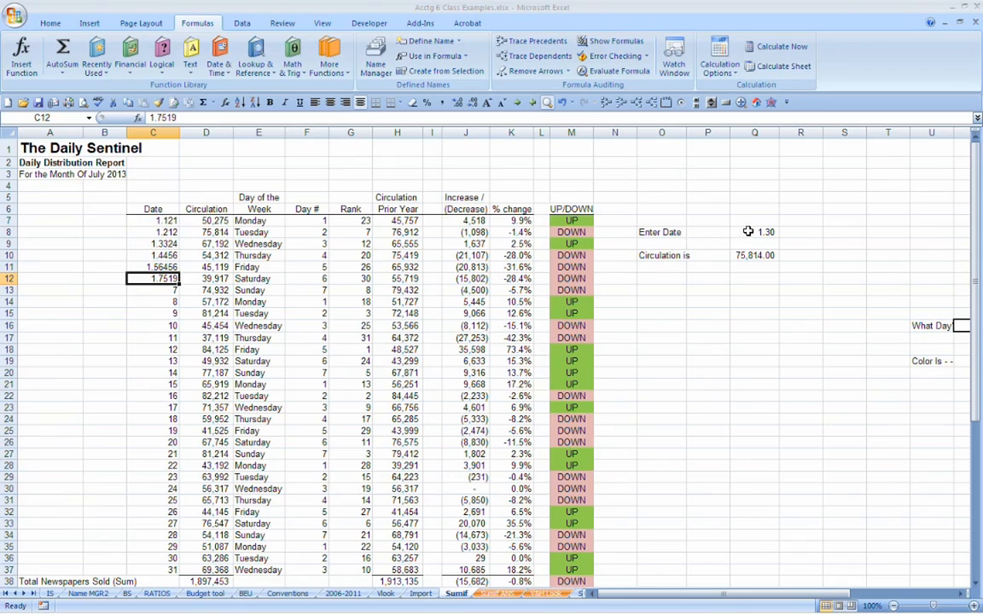
{"action": "left_click", "coordinate": [747, 231]}
Change the label in O8 to "Enter number" and return to the input cell Q8.
{"action": "left_click", "coordinate": [644, 230]}
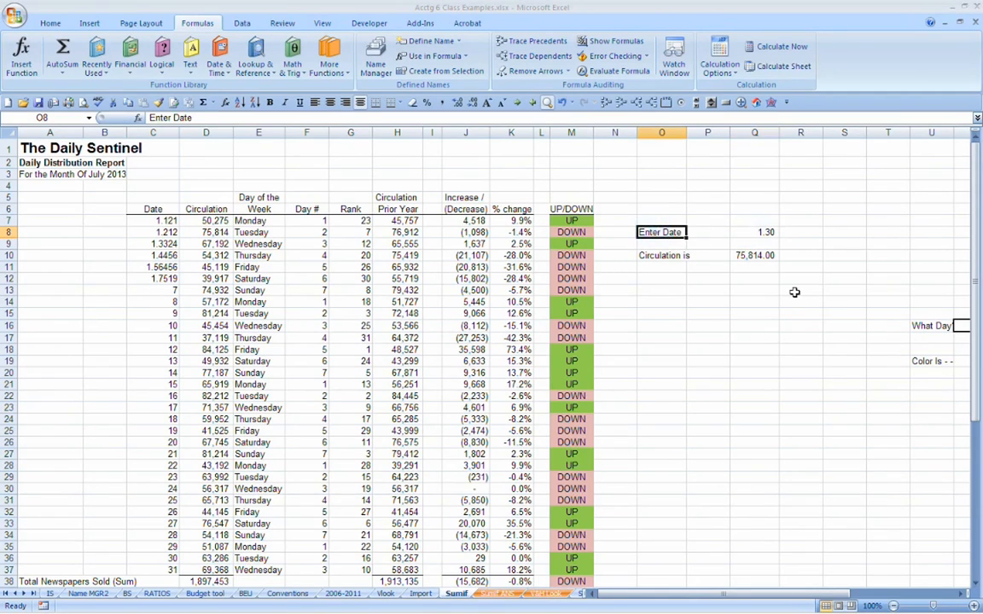
{"action": "key", "text": "F2"}
{"action": "key", "text": "BackSpace"}
{"action": "key", "text": "BackSpace"}
{"action": "key", "text": "BackSpace"}
{"action": "key", "text": "BackSpace"}
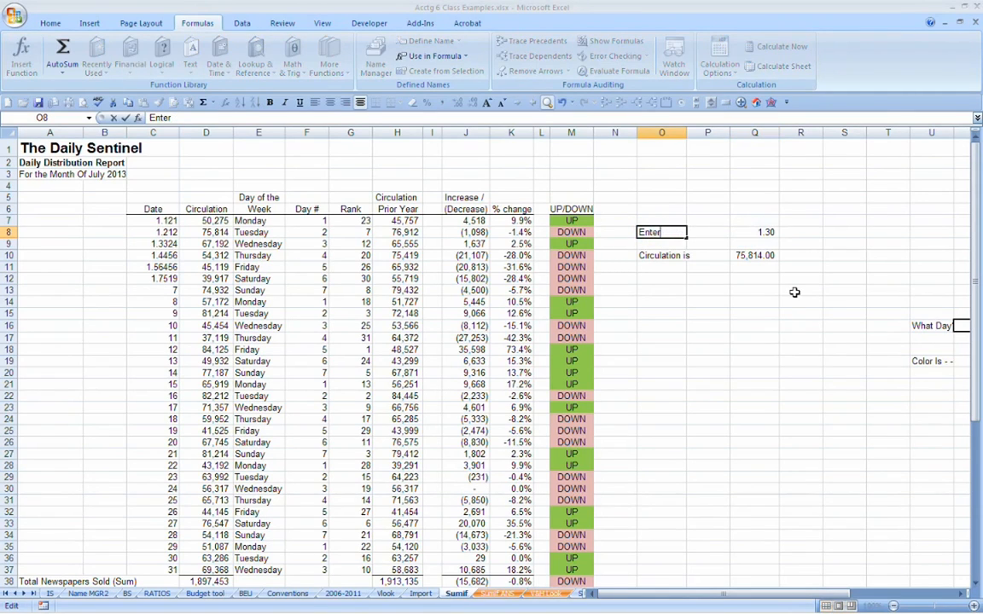
{"action": "type", "text": "number"}
{"action": "key", "text": "Tab"}
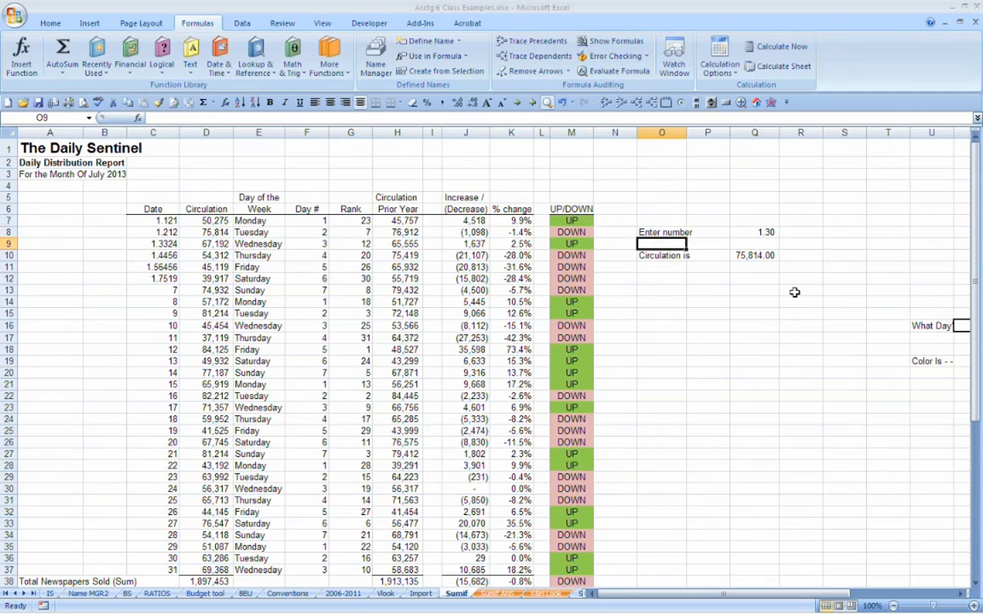
{"action": "key", "text": "Tab"}
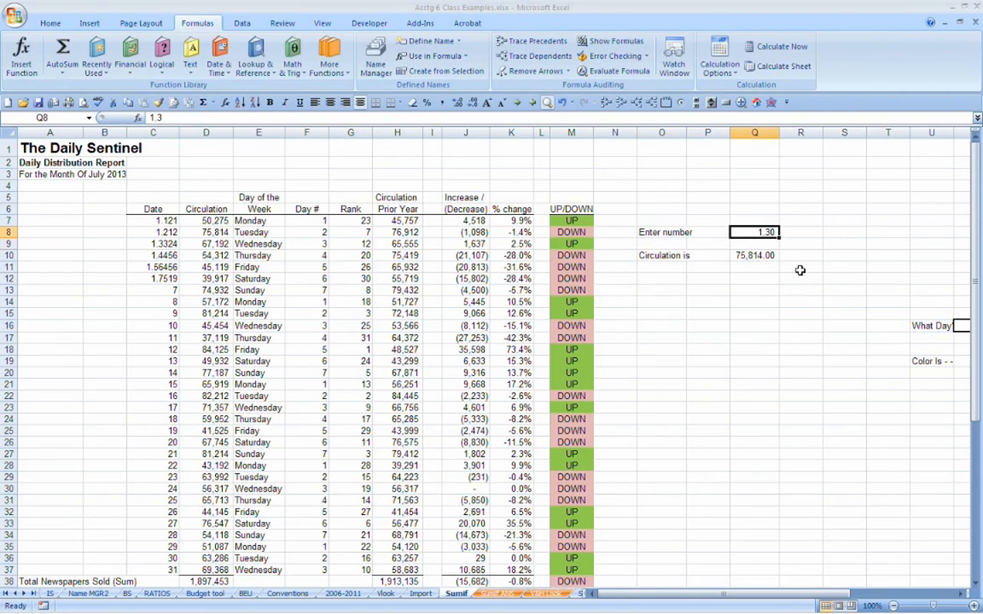
Review the VLOOKUP formula in Q10 and trace its approximate match to the value and circulation in row 8.
{"action": "left_click", "coordinate": [758, 255]}
{"action": "double_click", "coordinate": [759, 255]}
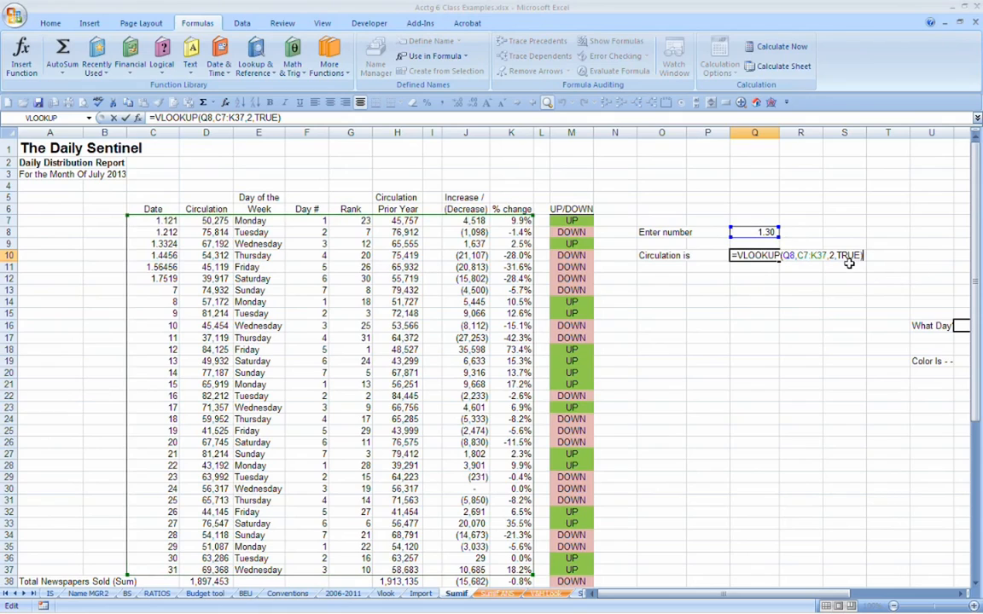
{"action": "key", "text": "Return"}
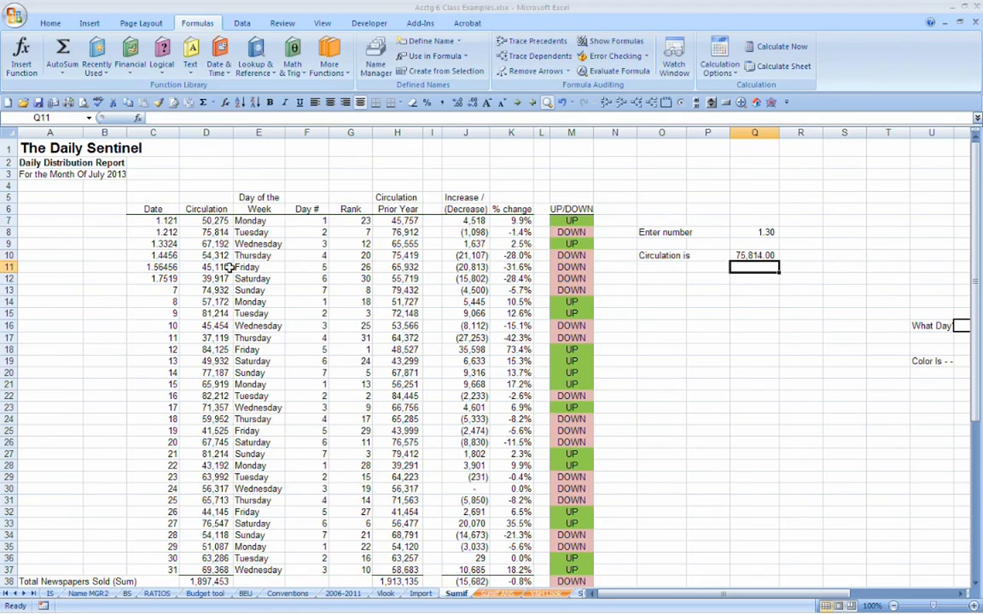
{"action": "left_click", "coordinate": [208, 233]}
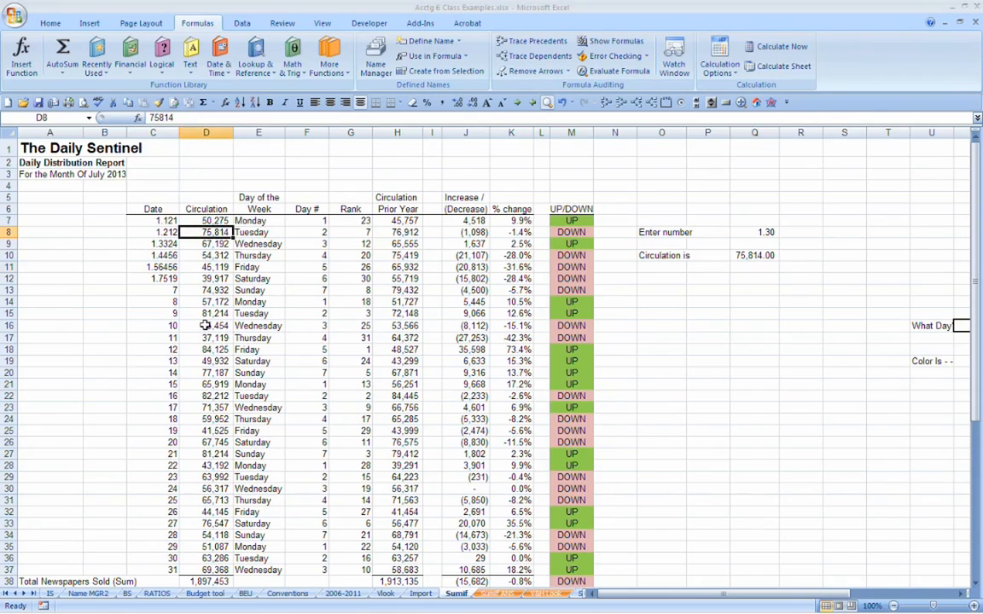
{"action": "left_click", "coordinate": [157, 231]}
{"action": "left_click", "coordinate": [764, 255]}
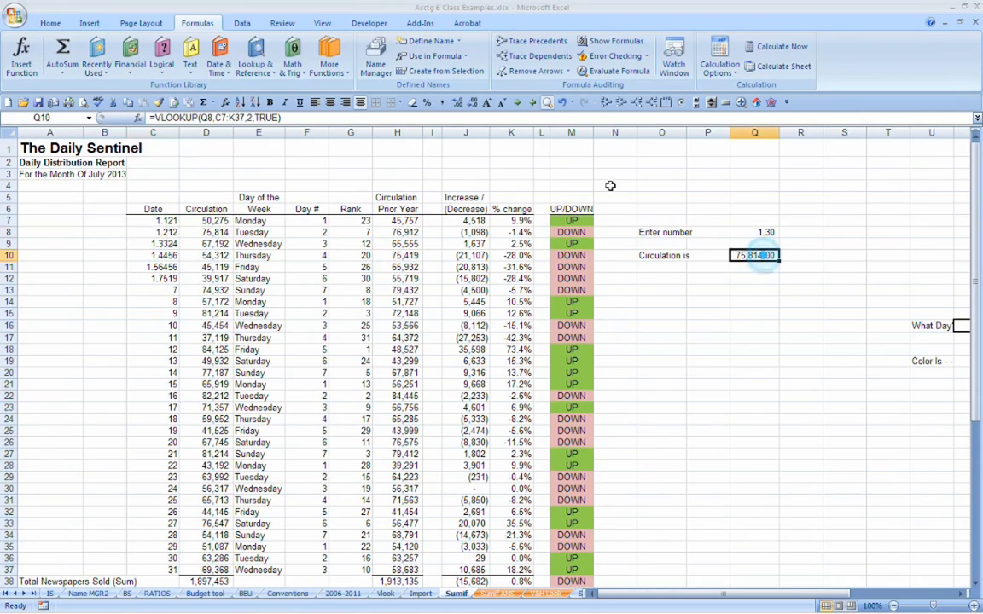
Switch the VLOOKUP in Q10 to an exact match by replacing its TRUE argument with false.
{"action": "left_click", "coordinate": [256, 118]}
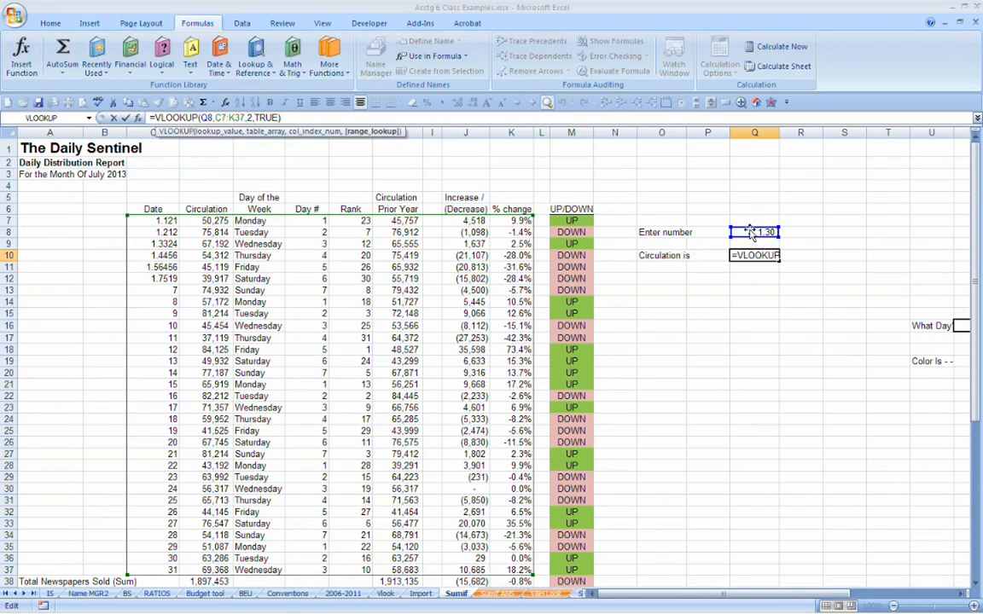
{"action": "key", "text": "Delete"}
{"action": "key", "text": "Delete"}
{"action": "key", "text": "Delete"}
{"action": "key", "text": "Delete"}
{"action": "type", "text": "false"}
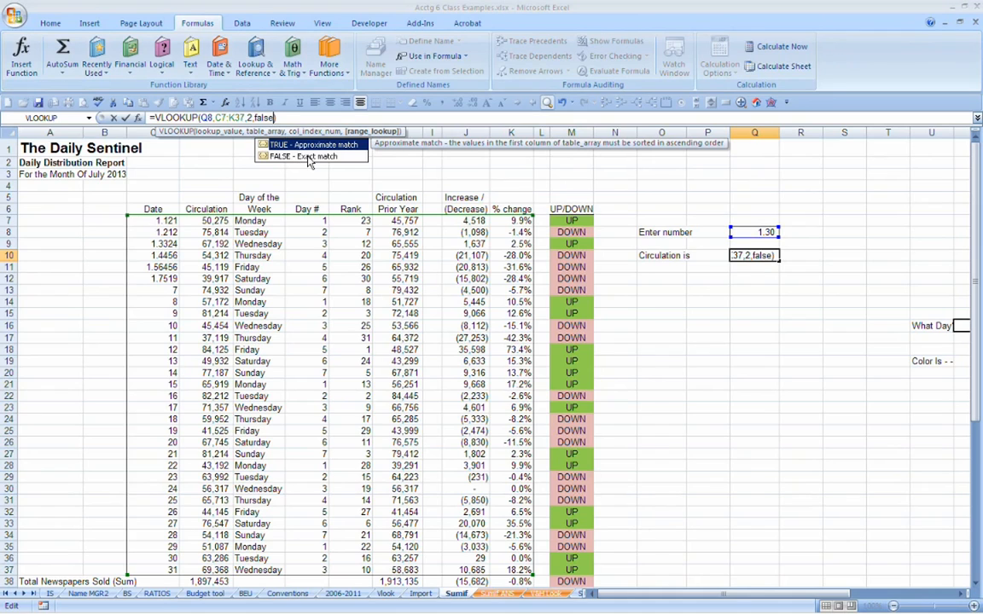
{"action": "key", "text": "Return"}
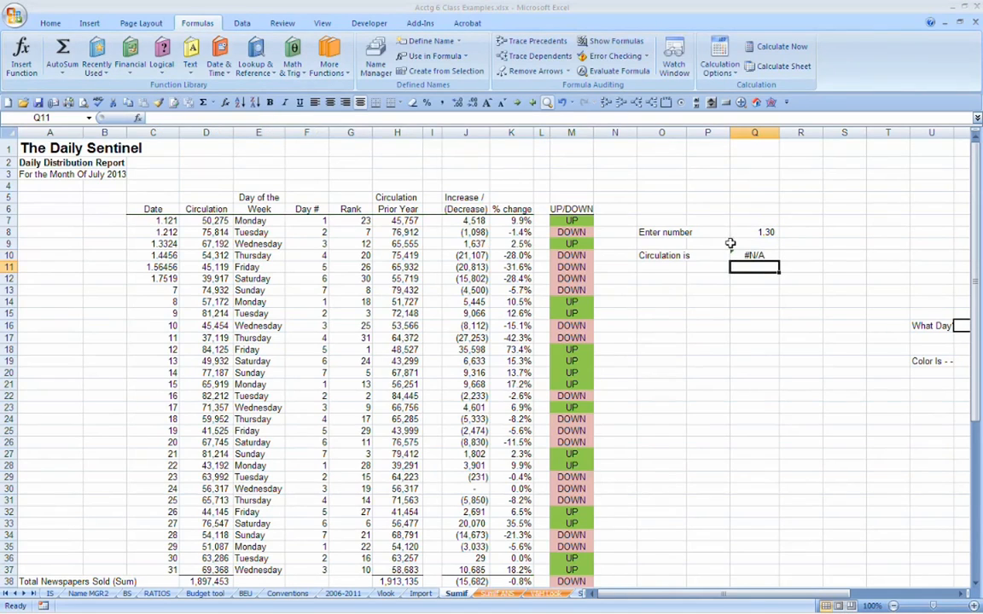
Check the exact-match result in Q10 against the lookup values in column C.
{"action": "left_click", "coordinate": [761, 254]}
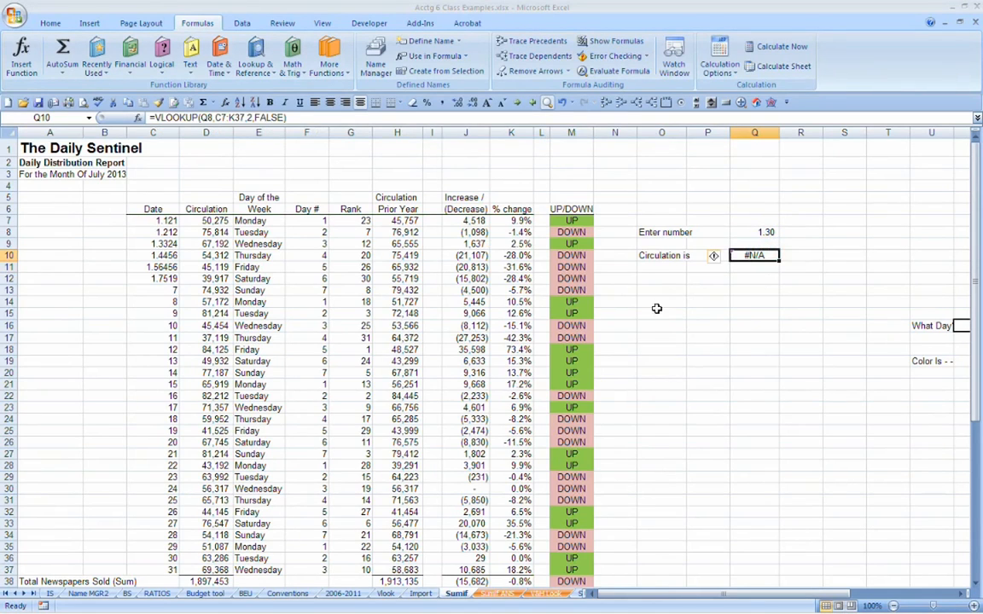
{"action": "left_click_drag", "start_coordinate": [157, 220], "coordinate": [143, 430]}
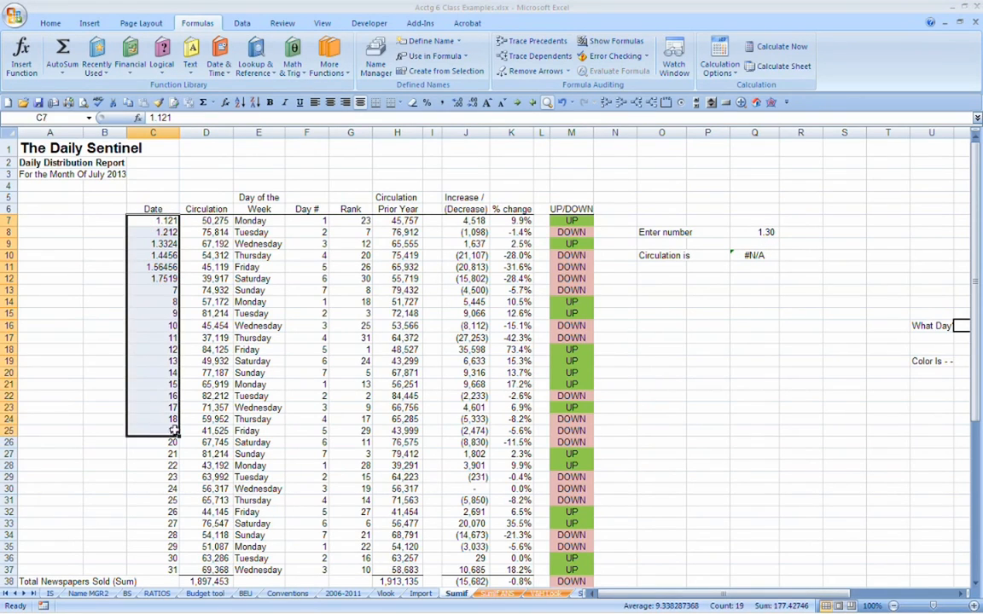
{"action": "left_click", "coordinate": [755, 256]}
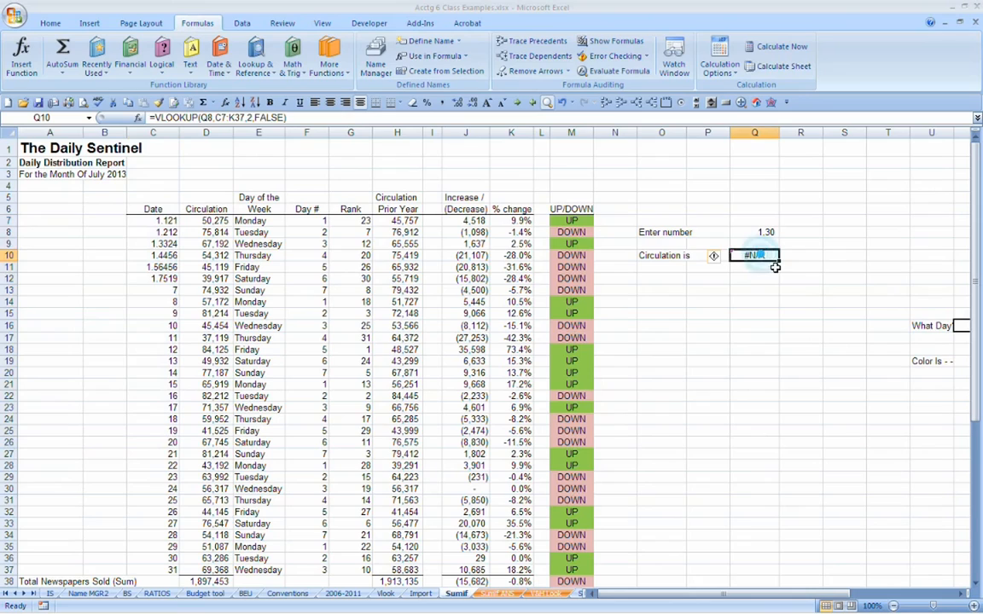
{"action": "left_click", "coordinate": [826, 296]}
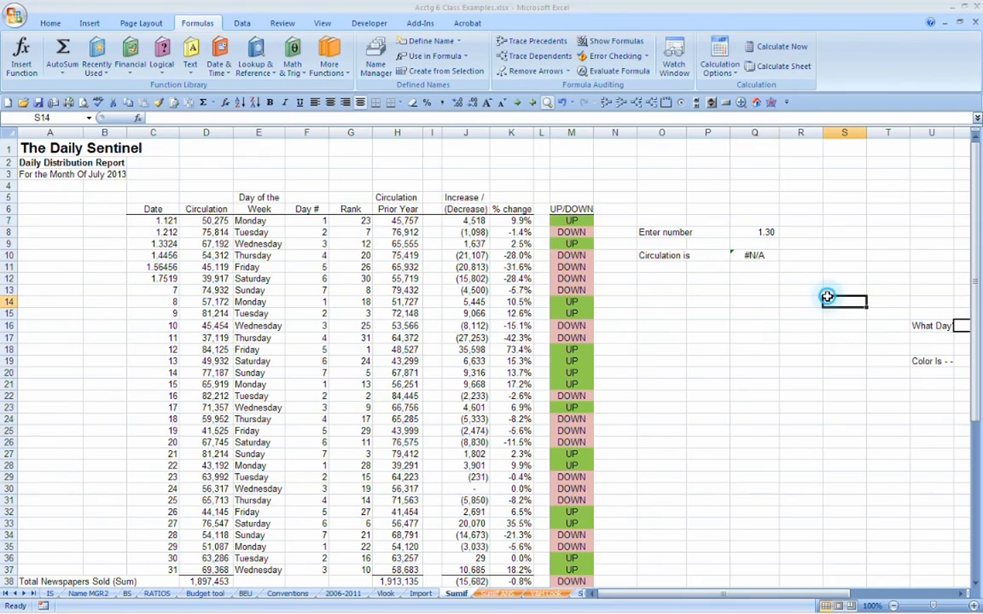
{"action": "left_click", "coordinate": [772, 257]}
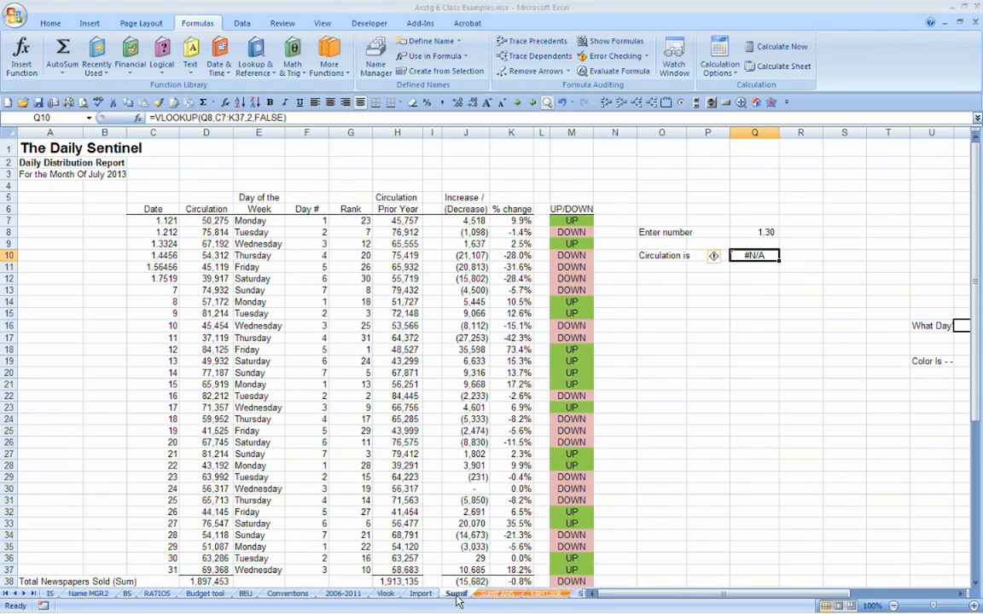
Open the V&H Look sheet and save the workbook.
{"action": "left_click", "coordinate": [534, 593]}
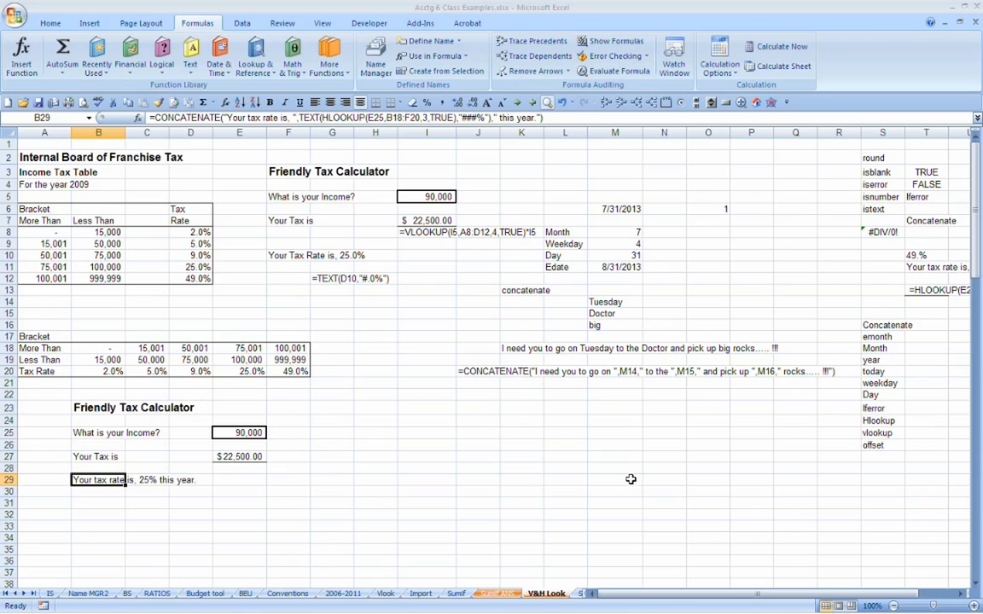
{"action": "left_click", "coordinate": [38, 103]}
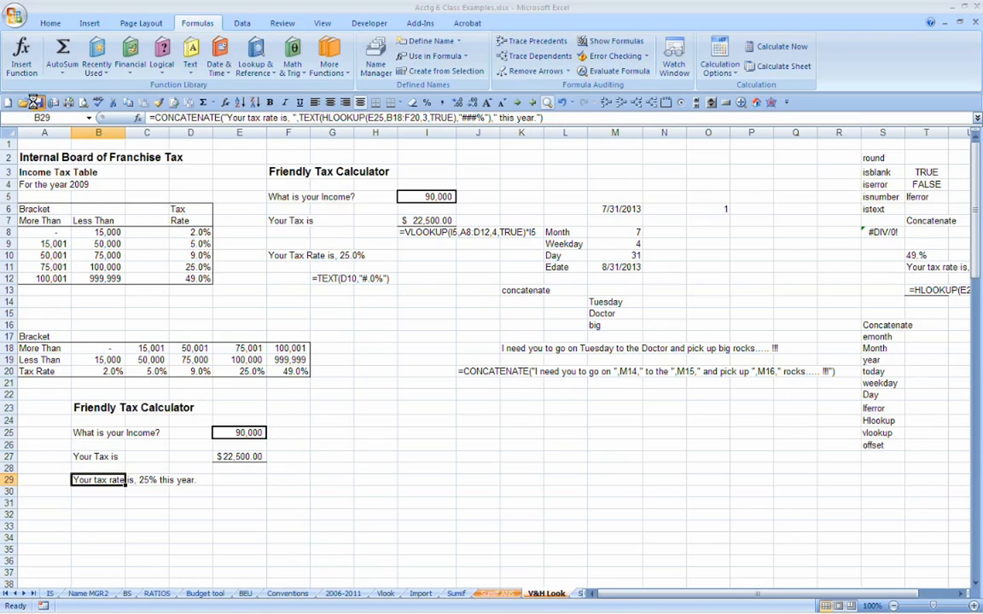